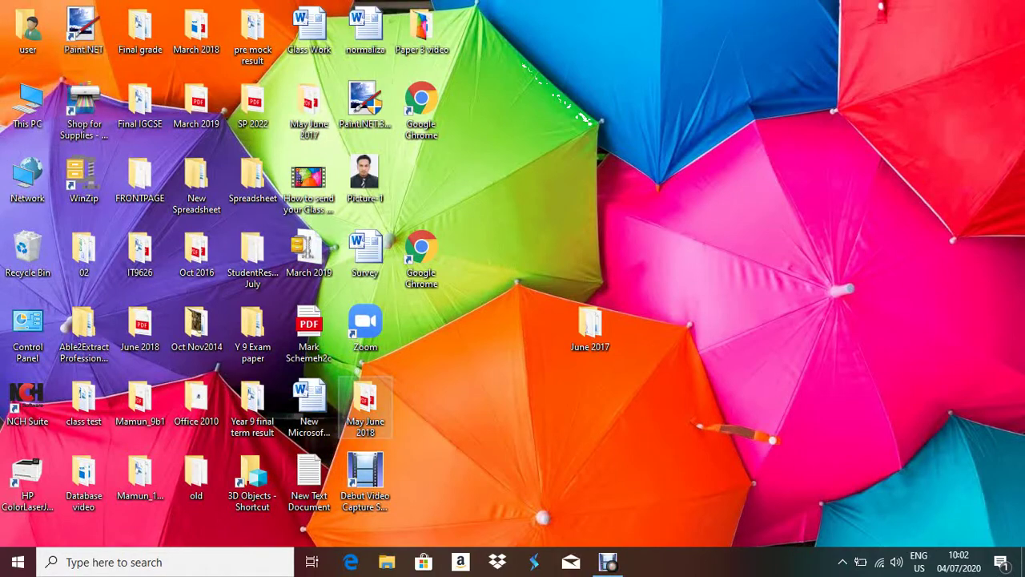
- Open the May June 2018 folder and launch the 0417_s18_qp_31 PDF in Edge
double_click(365, 408)
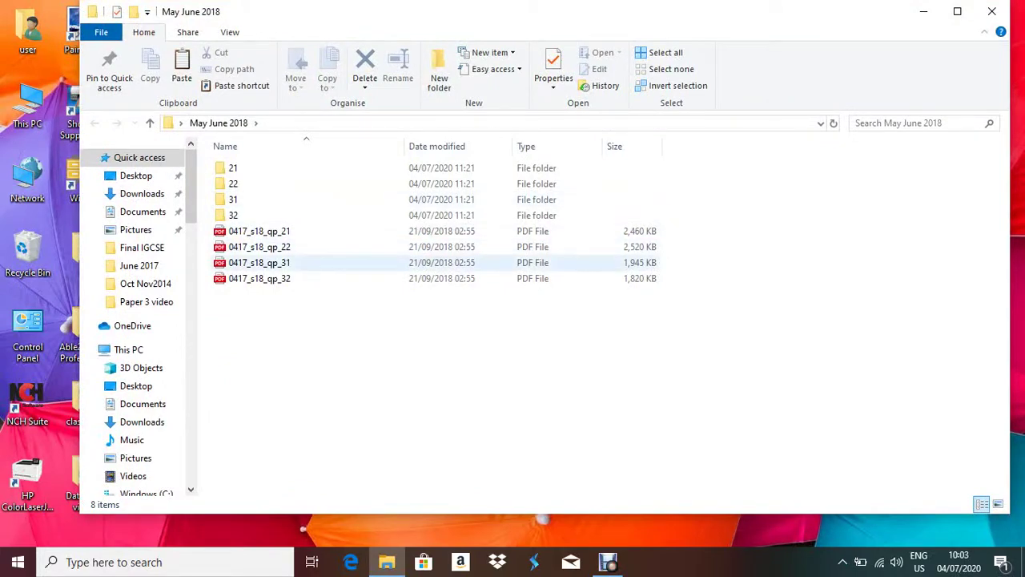
double_click(280, 263)
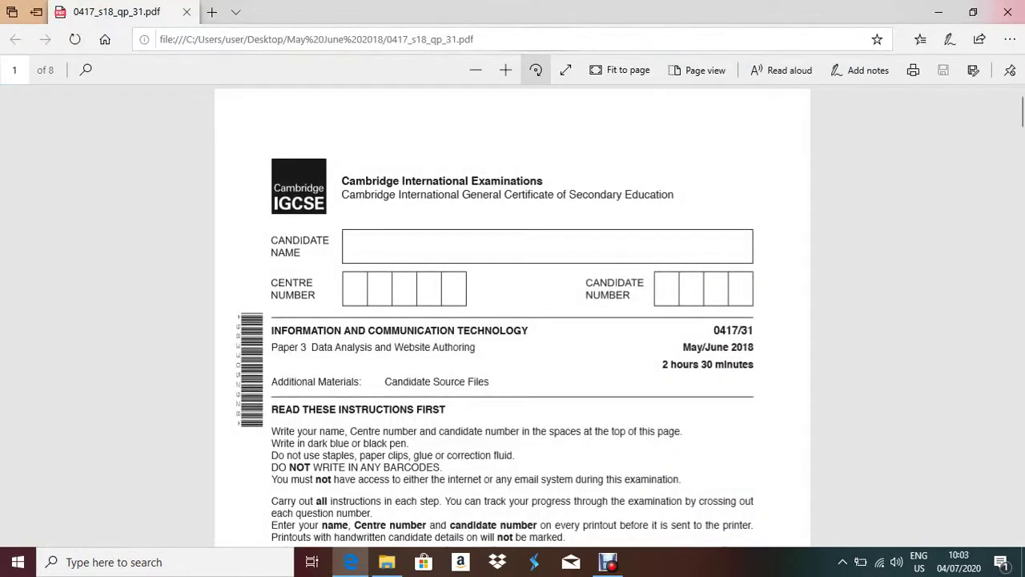
- Zoom the exam paper in one step and scroll down to Task 3 on page 6
left_click(506, 70)
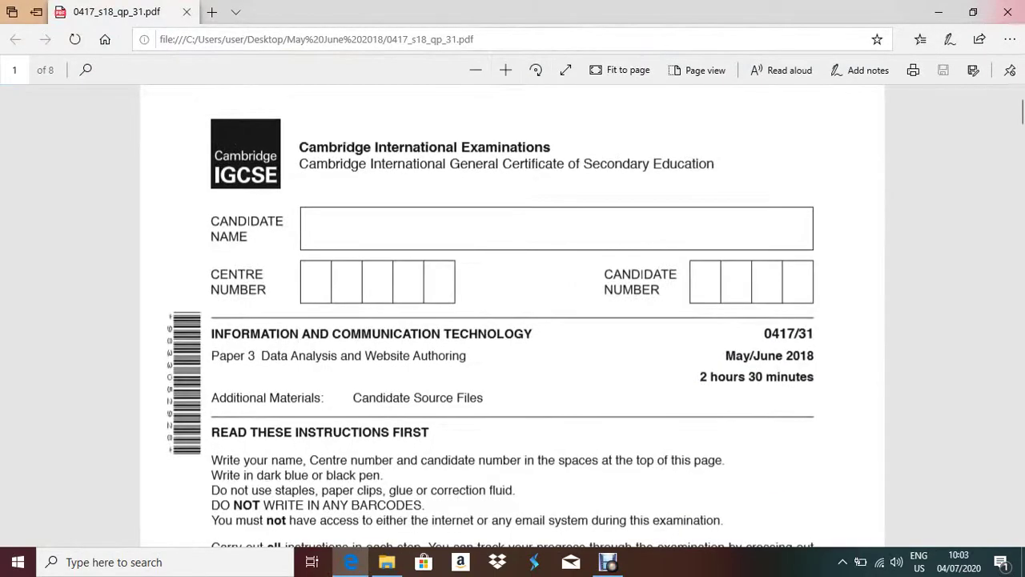
scroll(513, 312, "down", 20)
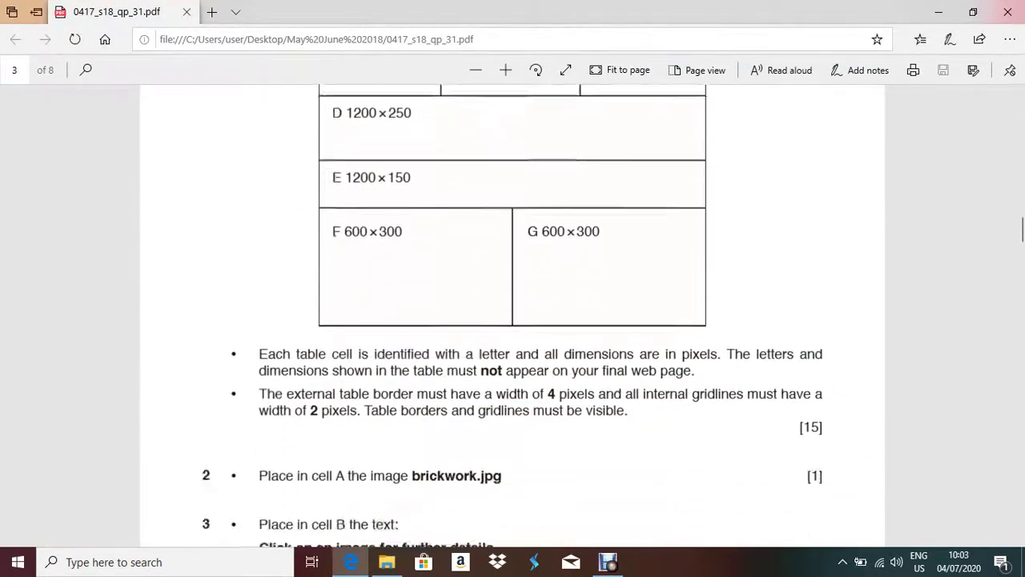
scroll(513, 313, "down", 20)
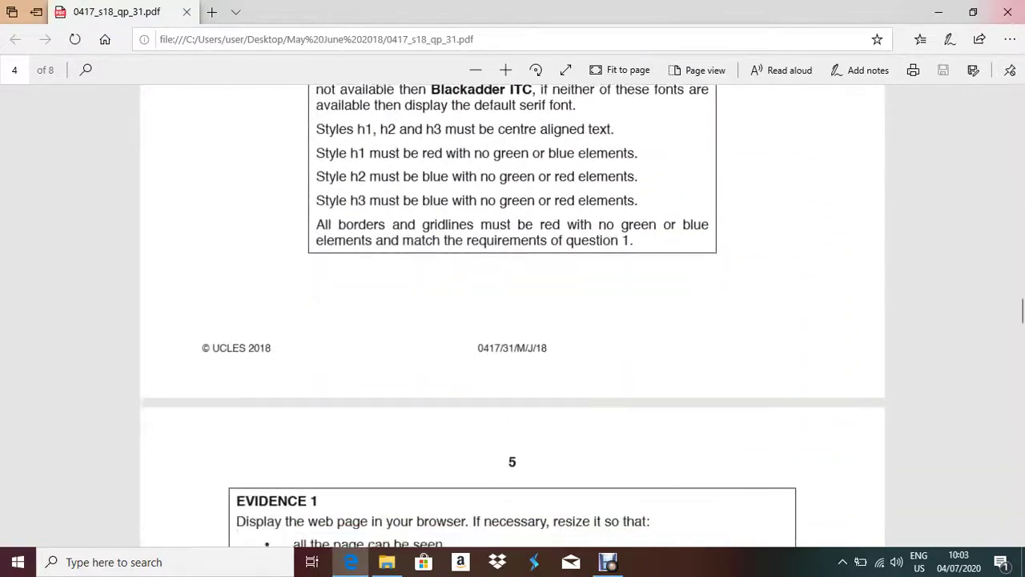
scroll(513, 312, "down", 20)
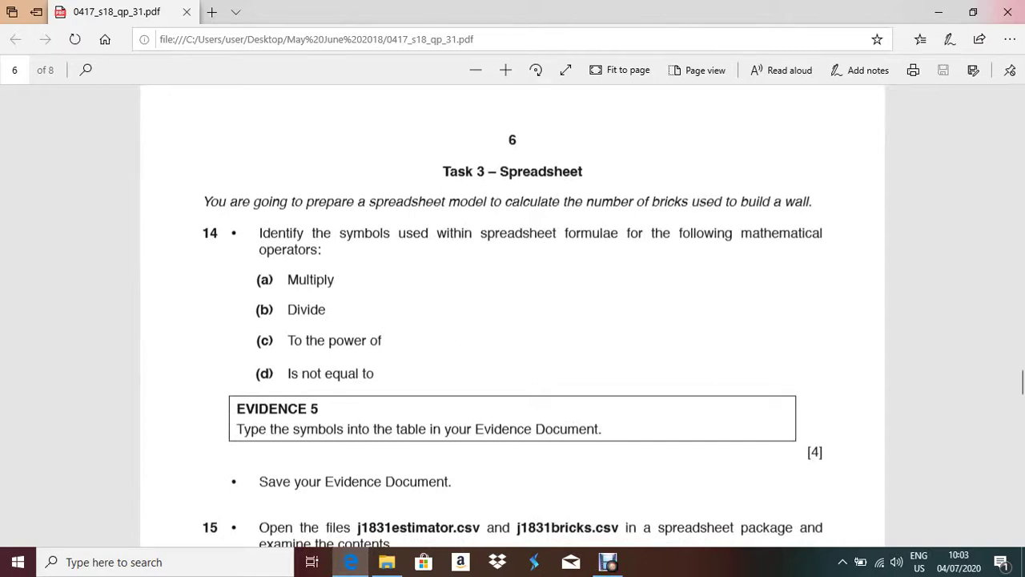
- Read Task 3's intro, question 14's four operators and the EVIDENCE 5 instruction, then minimise Edge
left_click_drag(202, 201, 811, 202)
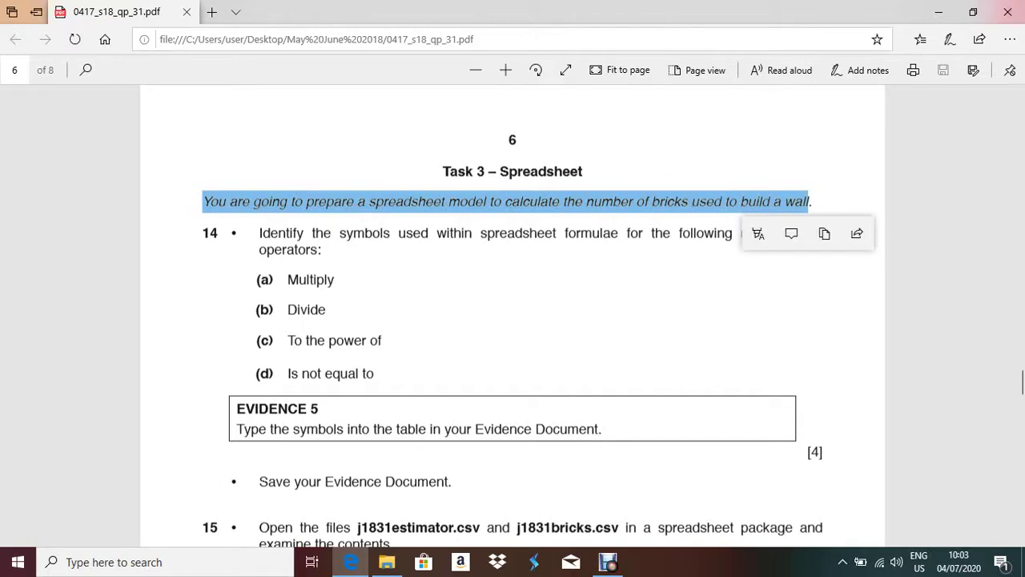
key("Escape")
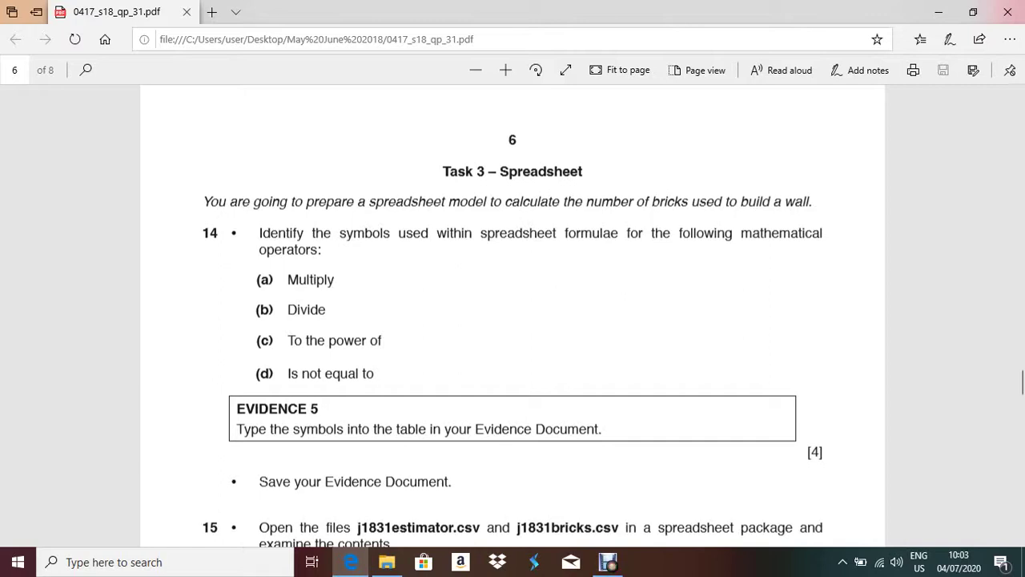
left_click_drag(230, 279, 374, 373)
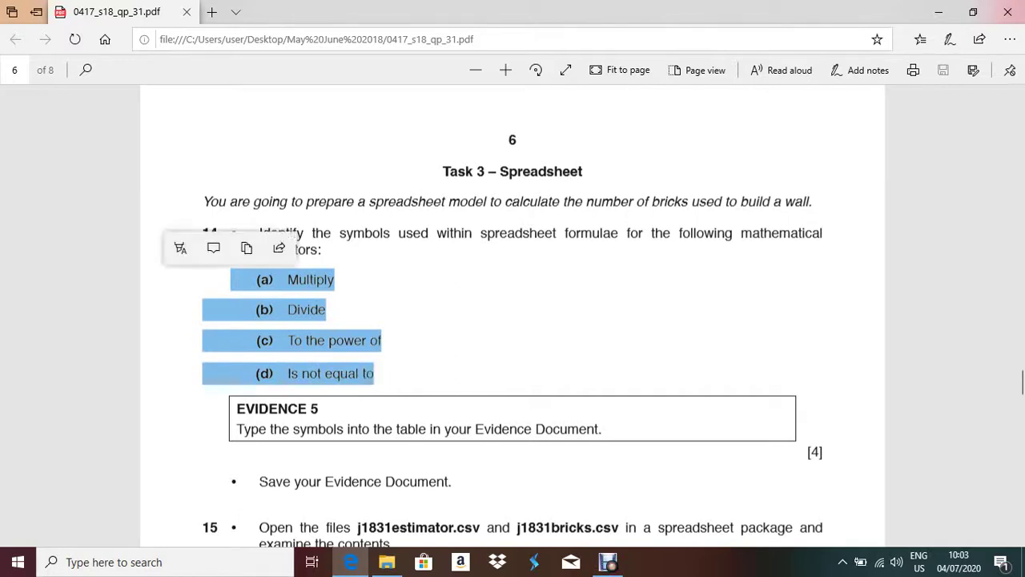
key("Escape")
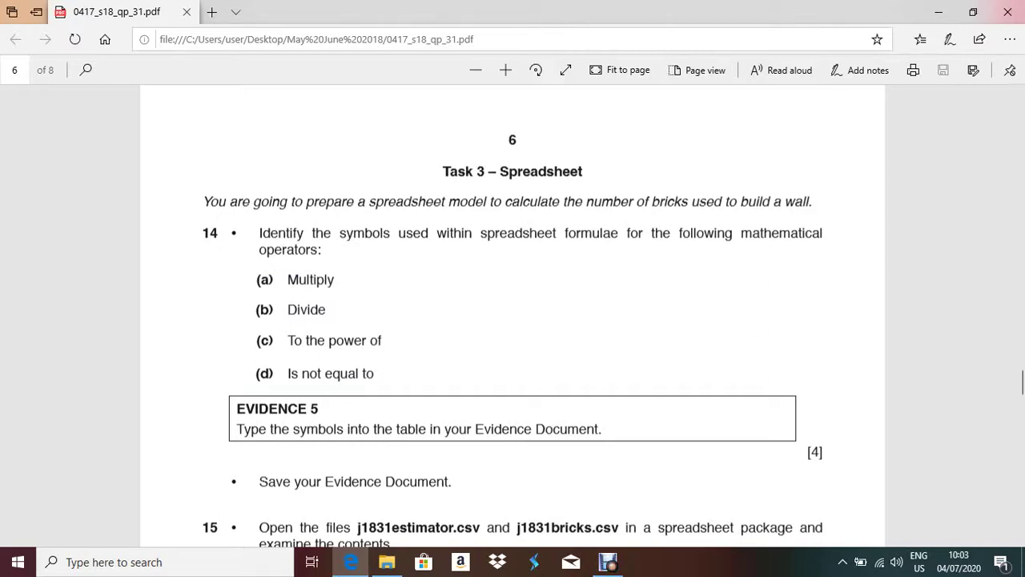
left_click_drag(236, 405, 347, 430)
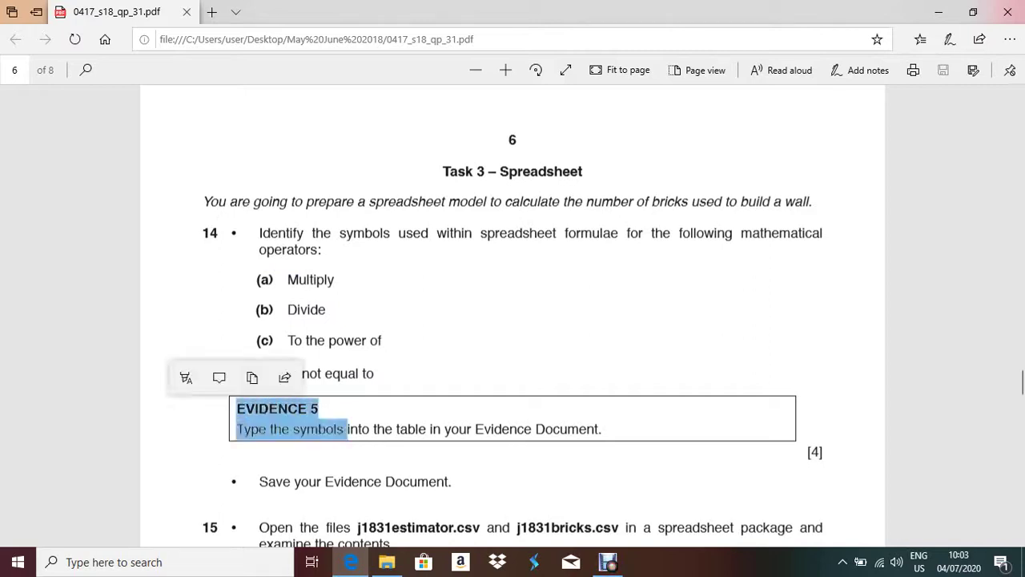
left_click(939, 12)
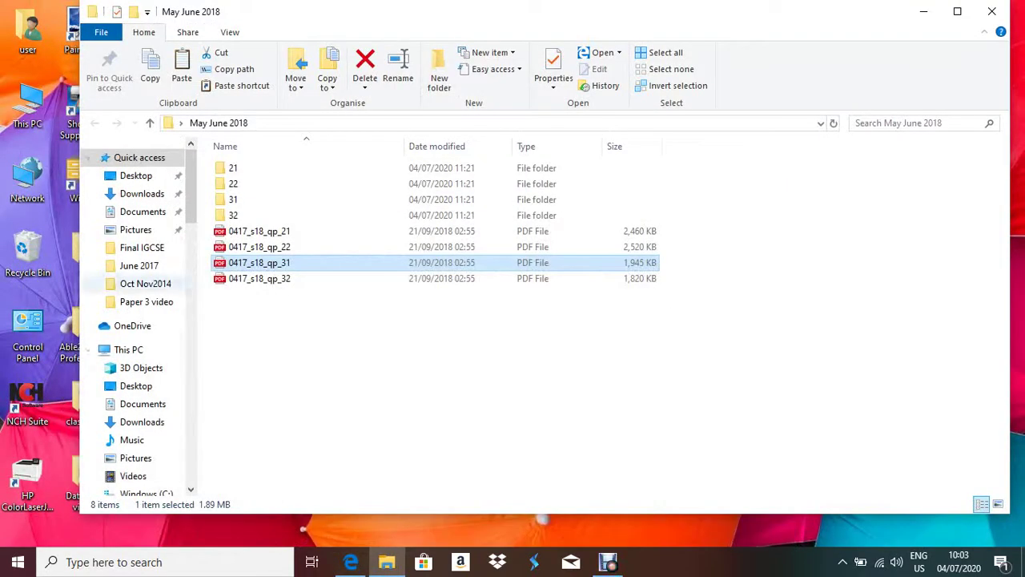
- Open folder 31 and launch the J1831evidence document in Word
double_click(234, 198)
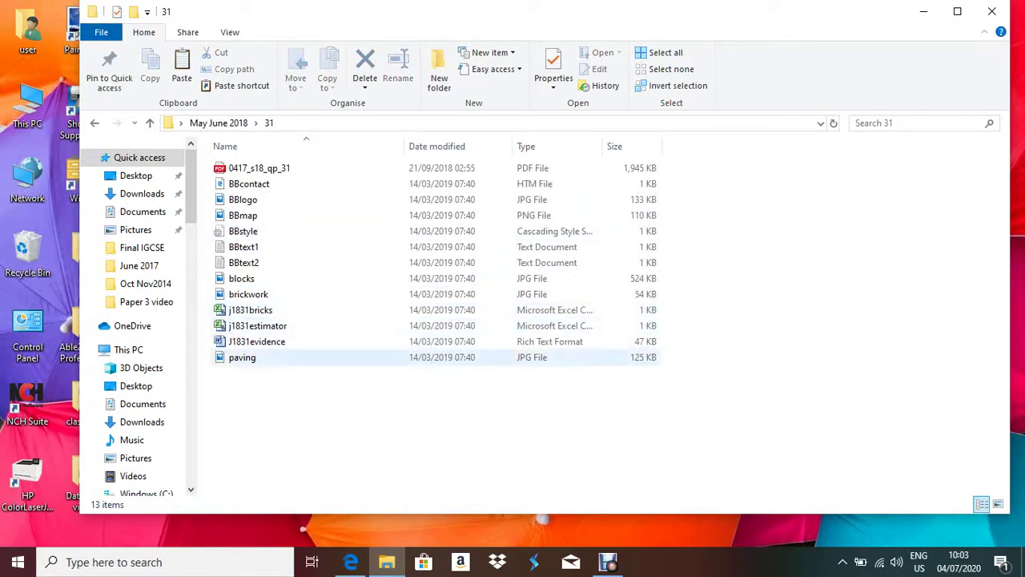
left_click(257, 341)
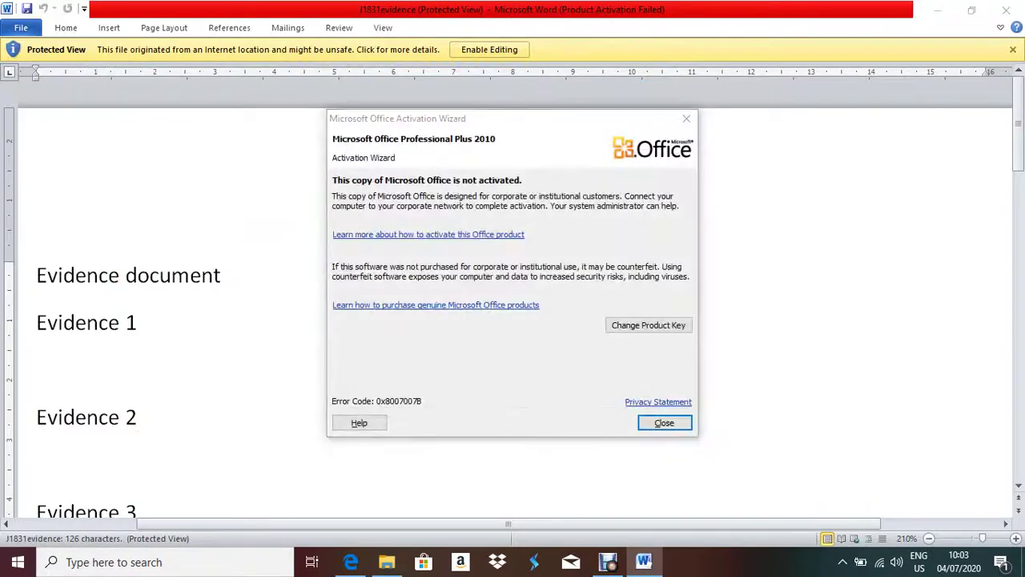
- Dismiss the activation wizard, enable editing, and go to the Evidence 5 a) symbol cell
left_click(686, 119)
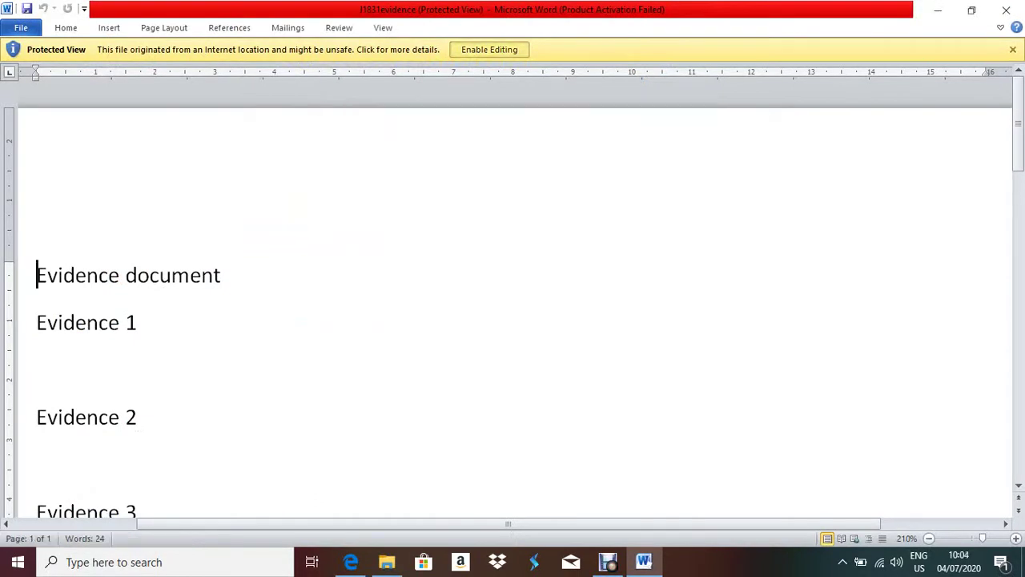
left_click(489, 49)
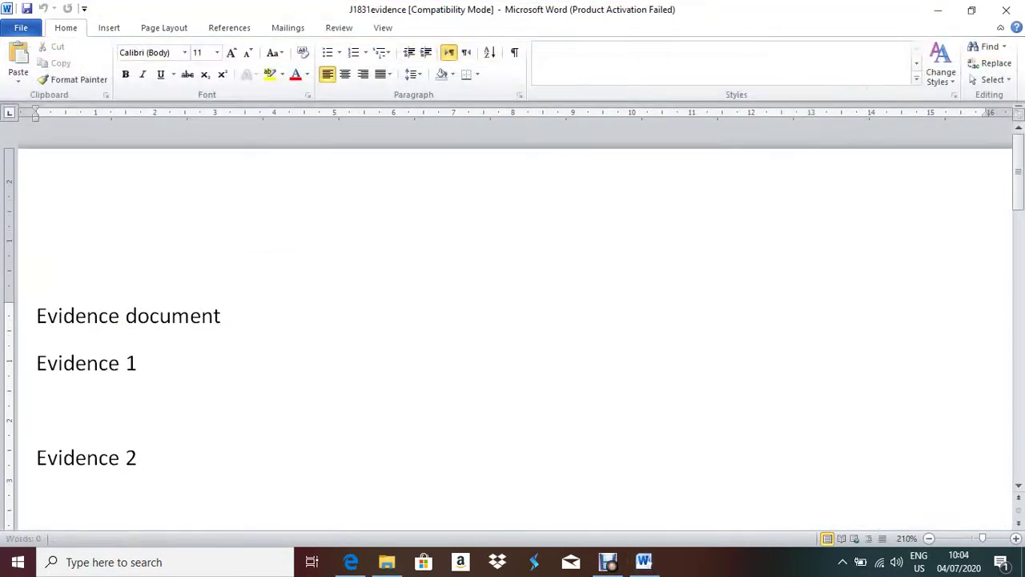
scroll(513, 320, "down", 10)
scroll(512, 320, "up", 2)
scroll(513, 321, "up", 2)
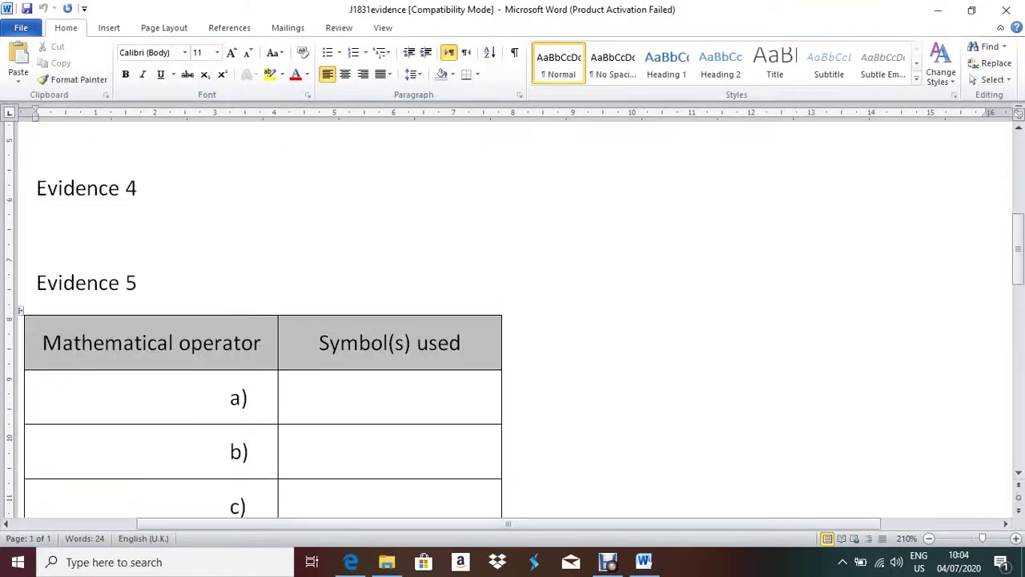
left_click(269, 398)
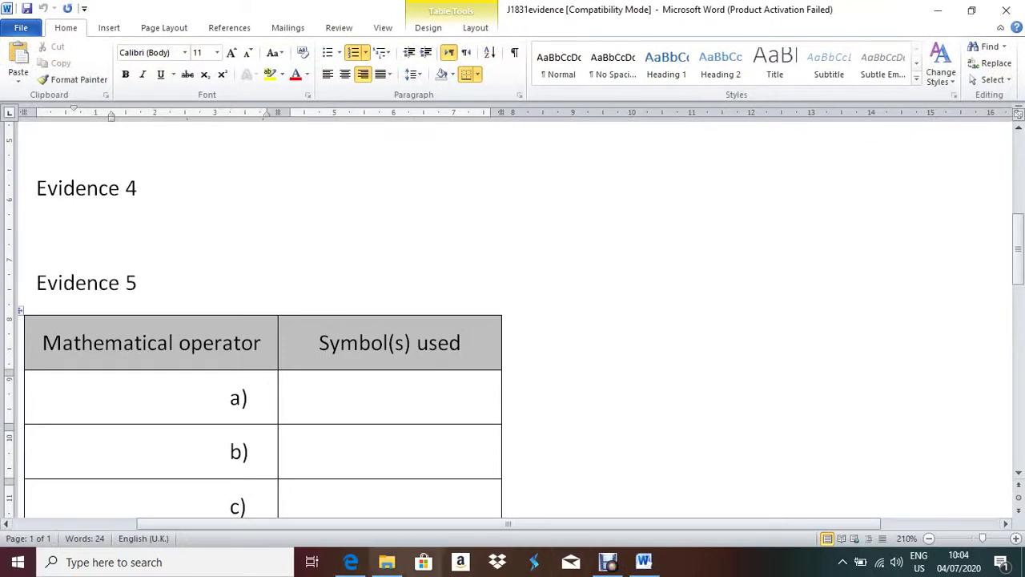
- Check item (a) Multiply in the exam paper, then return to the evidence document
left_click(351, 562)
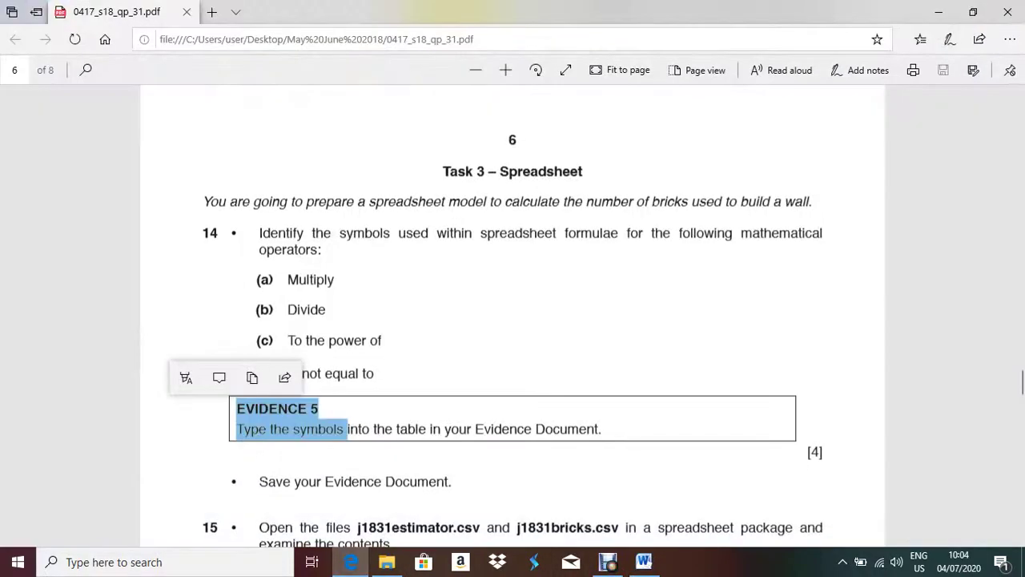
key("Escape")
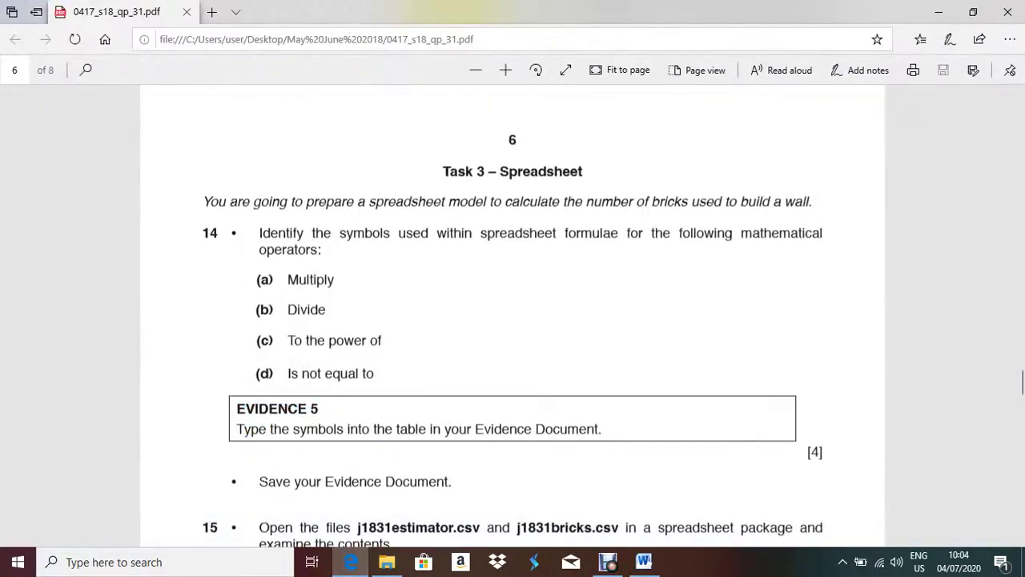
left_click_drag(335, 280, 274, 280)
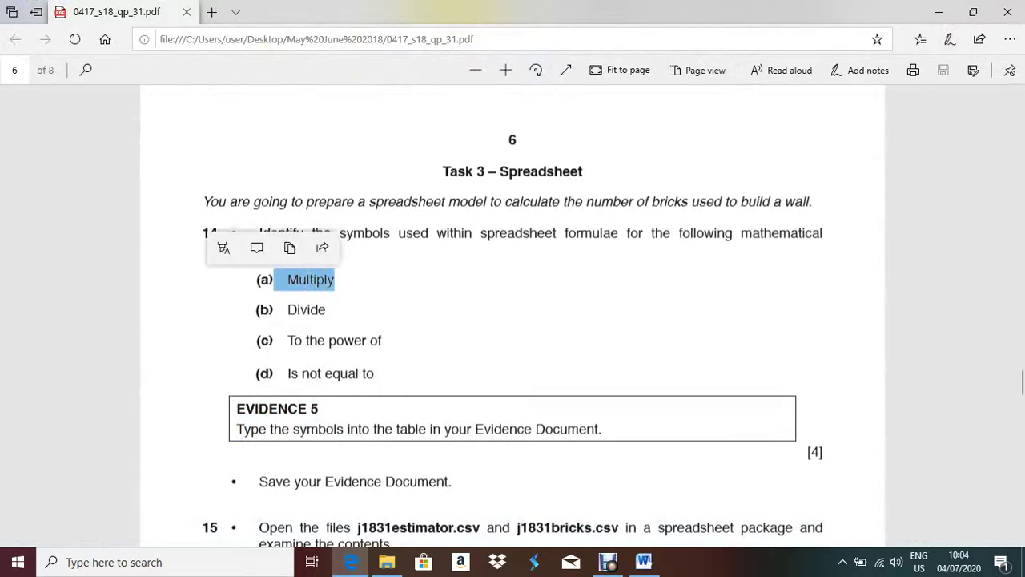
key("alt+Tab")
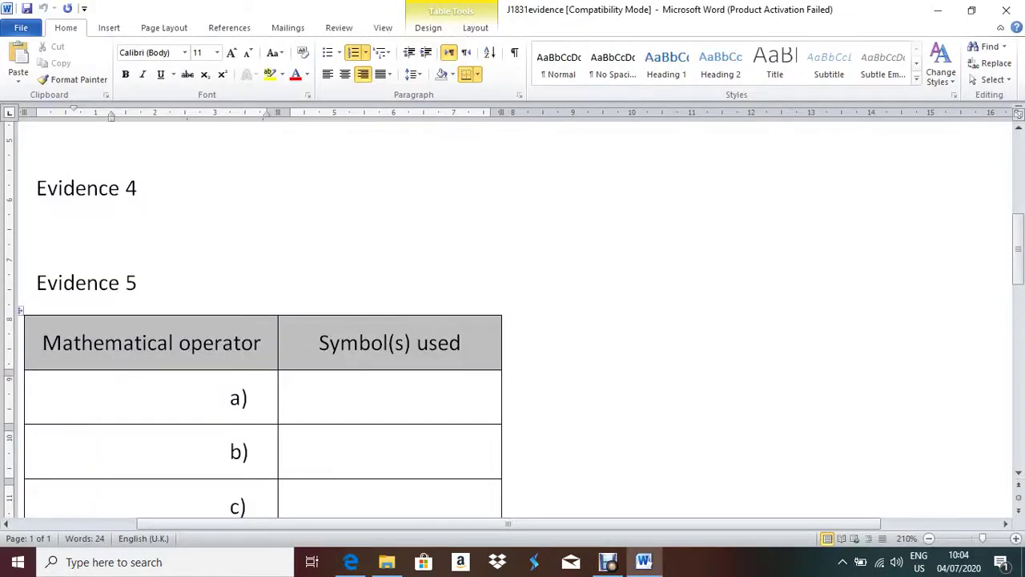
- Enter * as the Multiply symbol in the a) cell and move to the b) row
left_click(291, 397)
left_click(268, 397)
type("*")
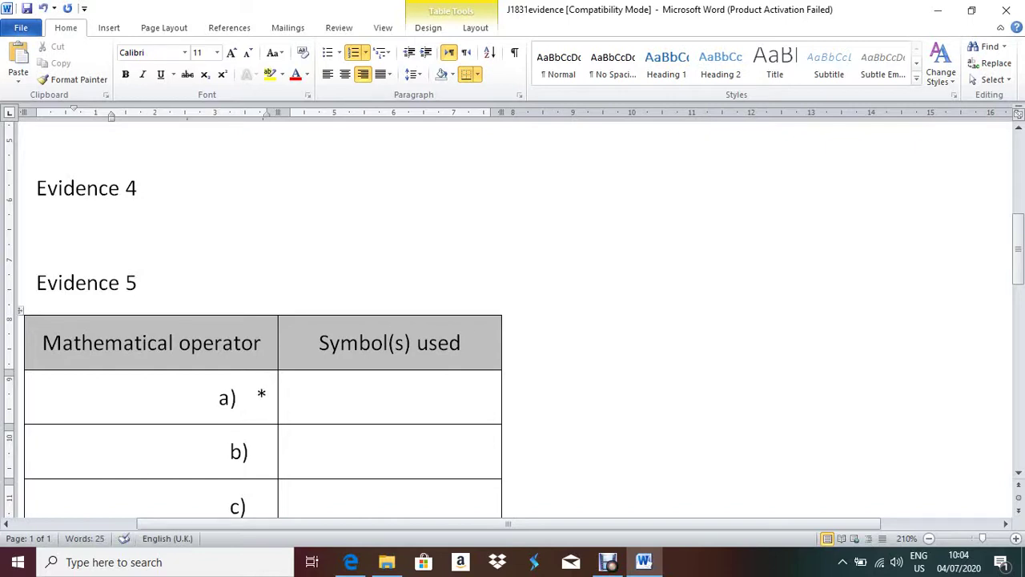
key("Tab")
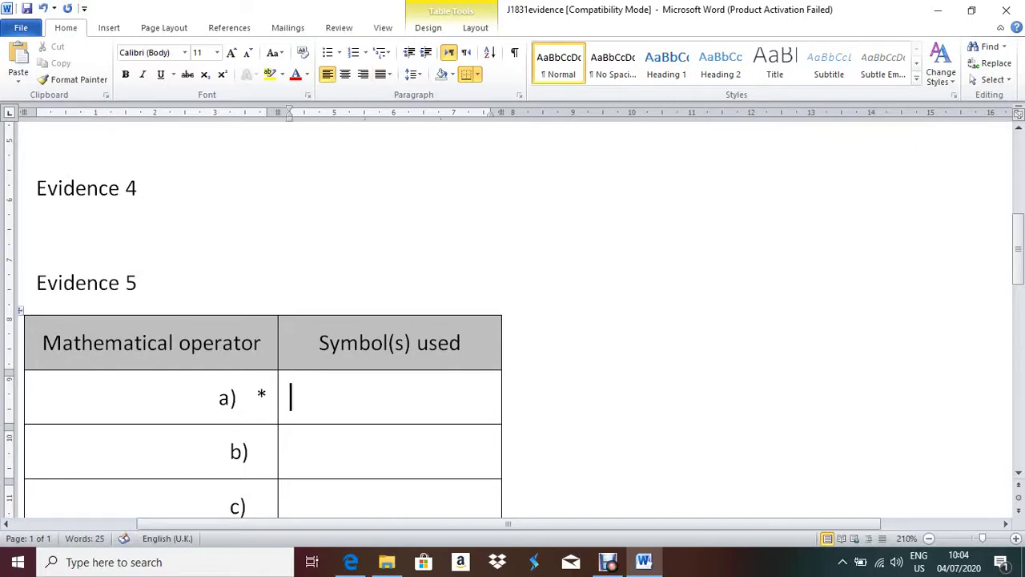
key("Tab")
key("alt+Tab")
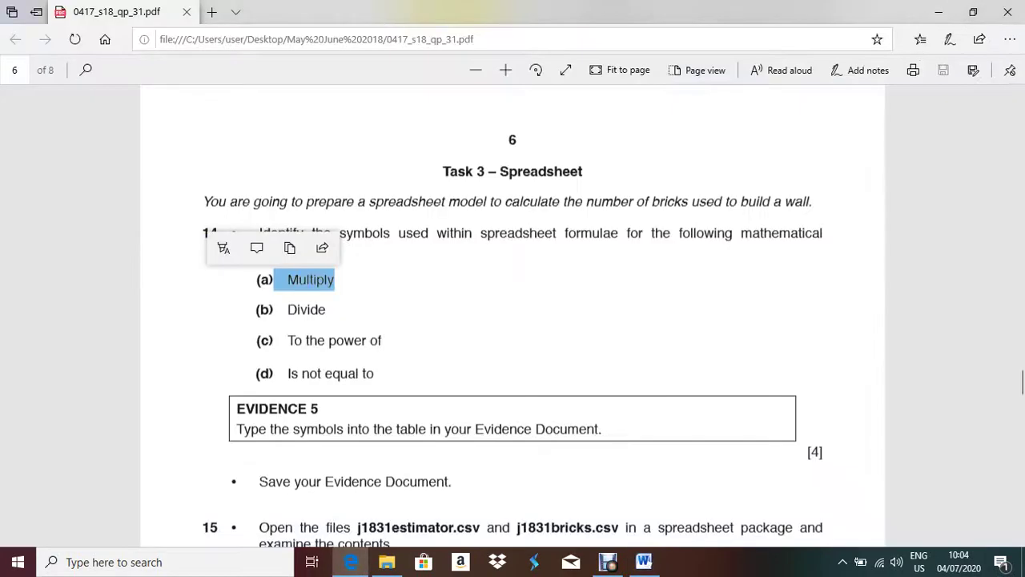
key("alt+Tab")
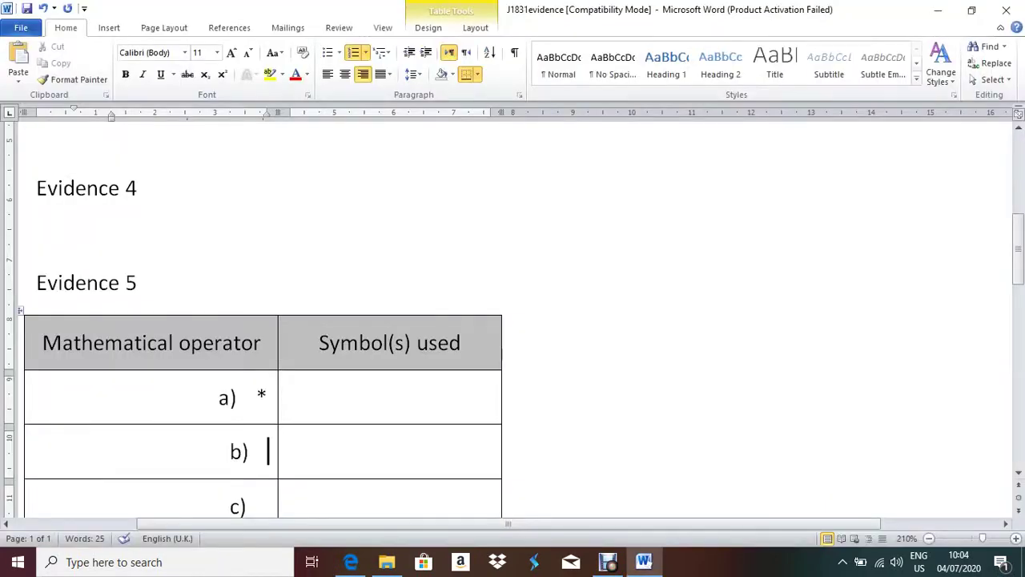
- Enter / for b) and ^ for c) in the operator table
type("/")
key("alt+Tab")
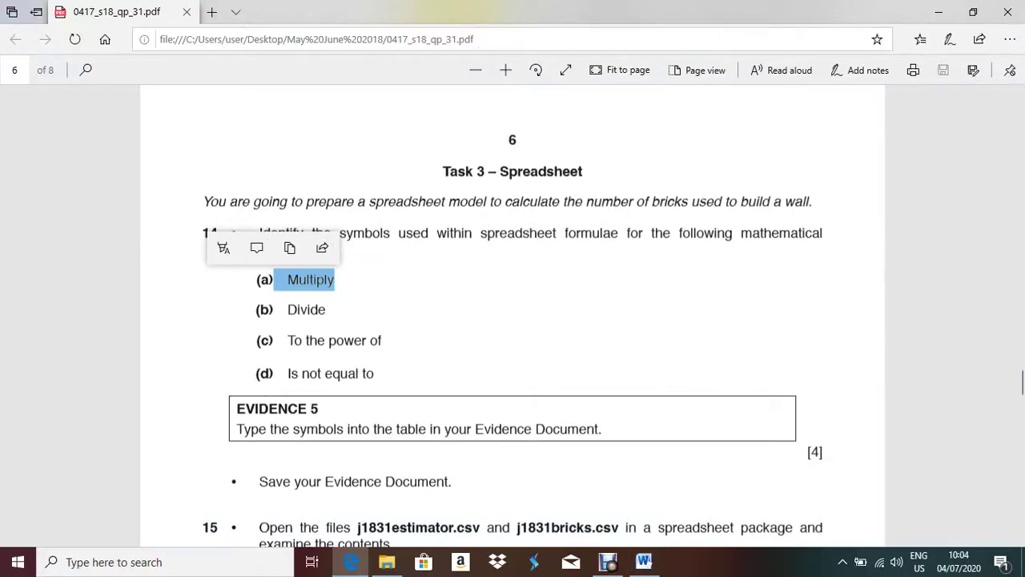
key("alt+Tab")
type("/")
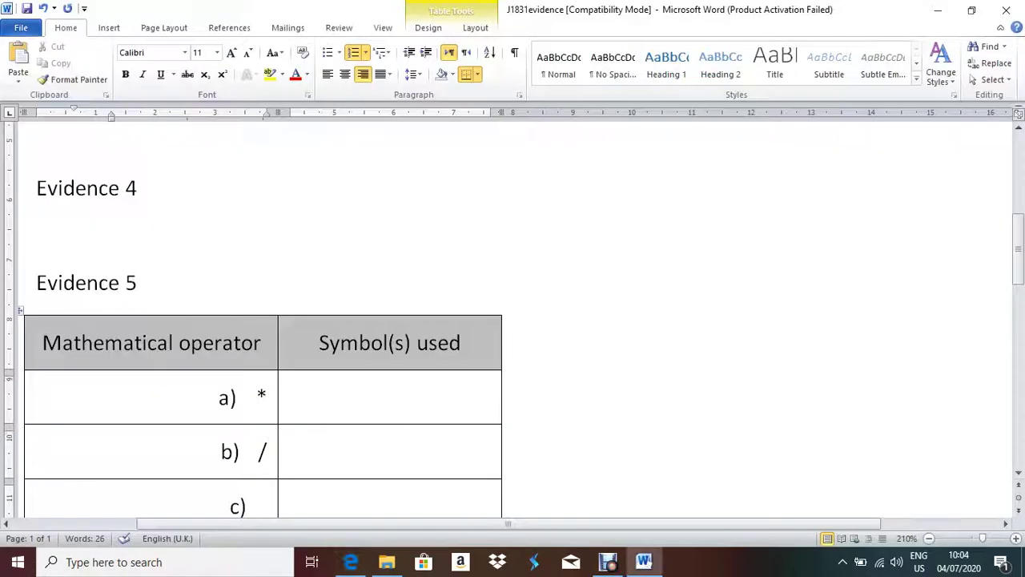
key("Down")
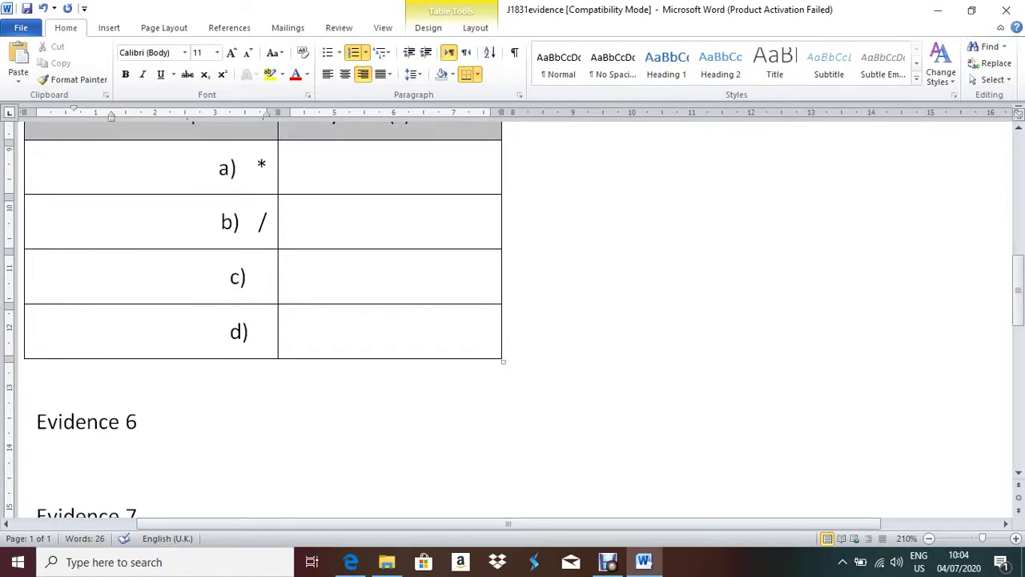
type("^")
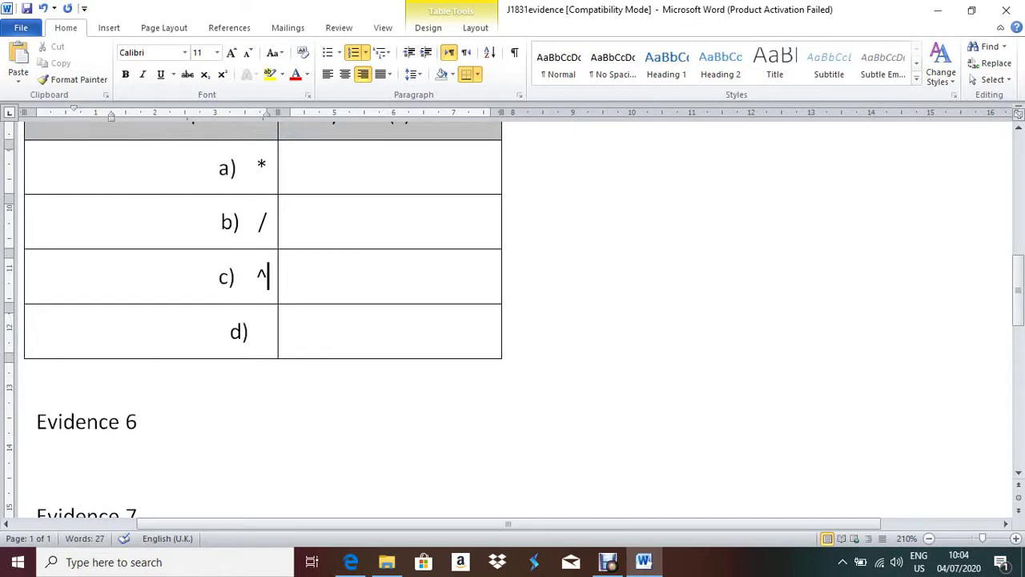
key("Left")
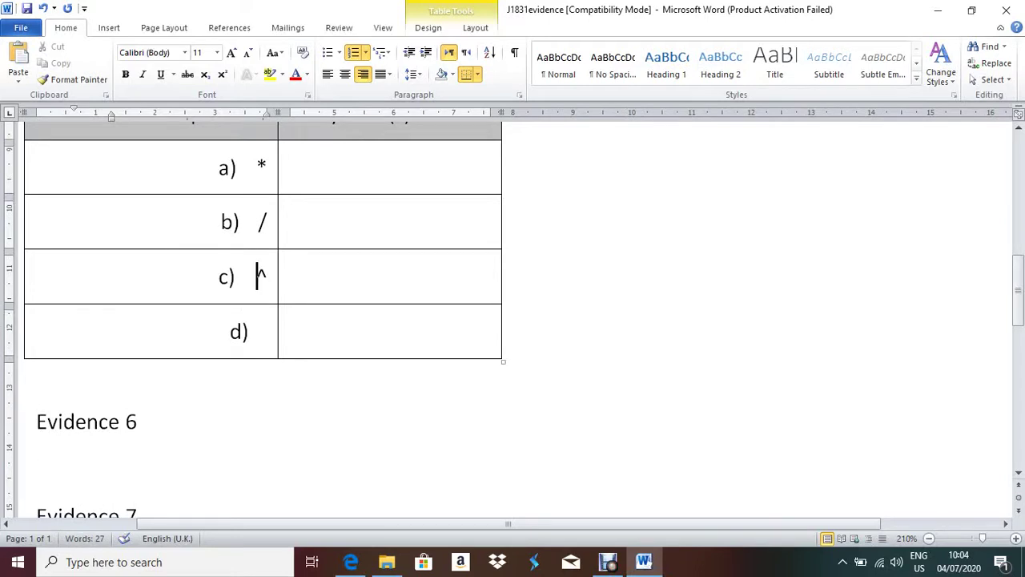
key("Right")
key("Left")
key("Right")
- Enter <> in the d) symbol cell after checking the question
left_click(268, 330)
key("alt+Tab")
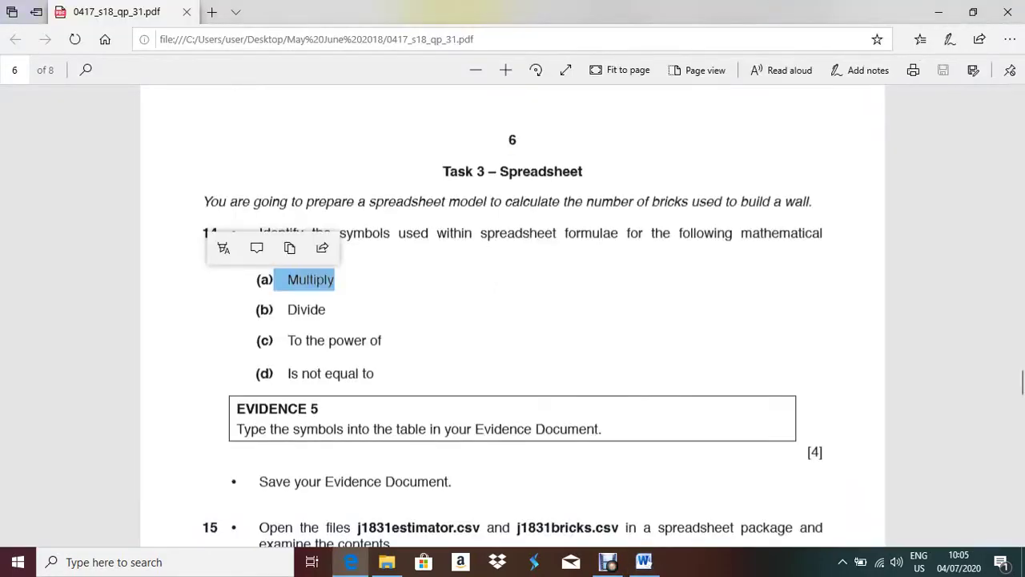
key("alt+Tab")
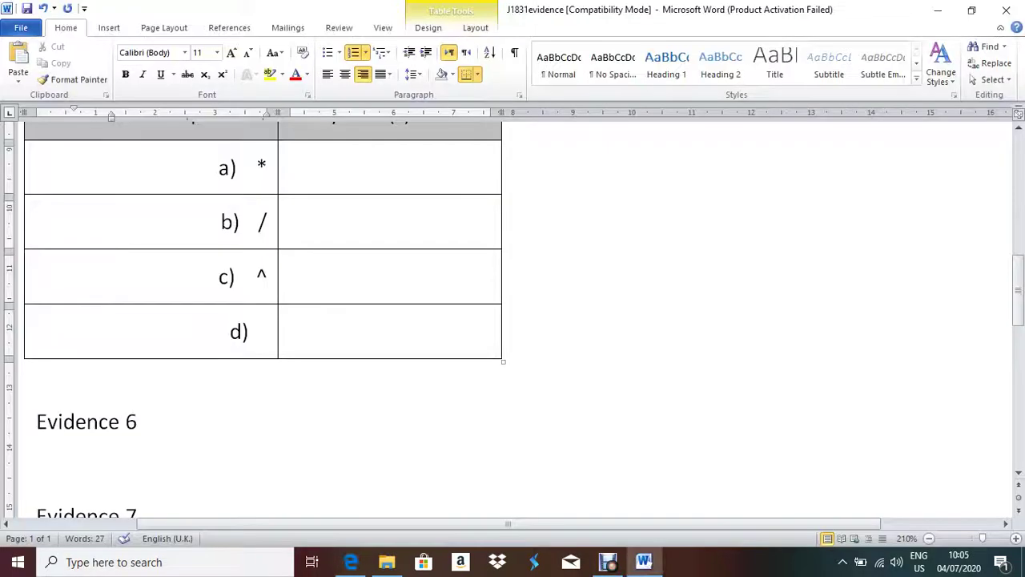
type("<>")
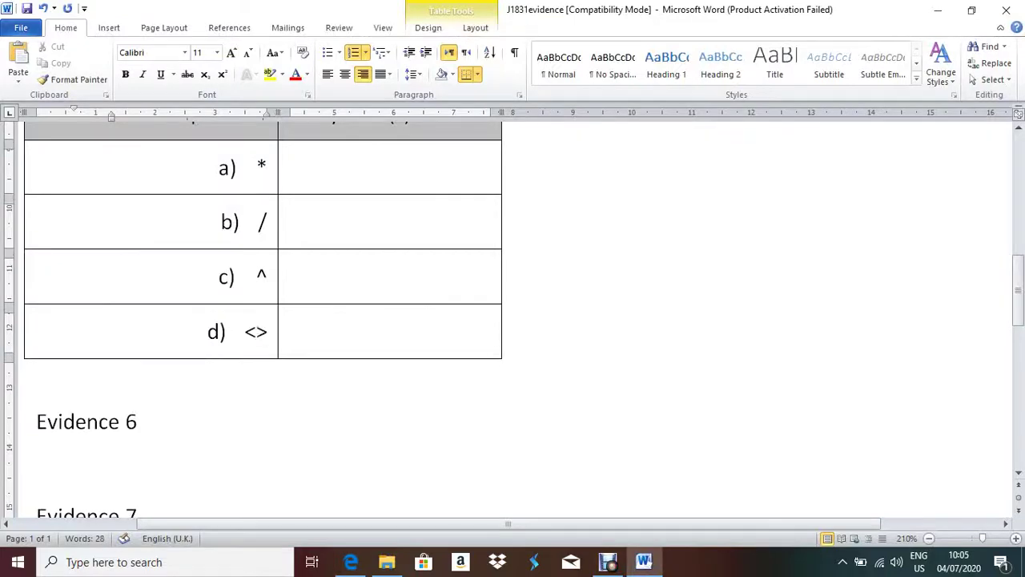
- Check the a)–d) symbol cells read *, /, ^ and <>, then minimise Word
scroll(513, 321, "up", 3)
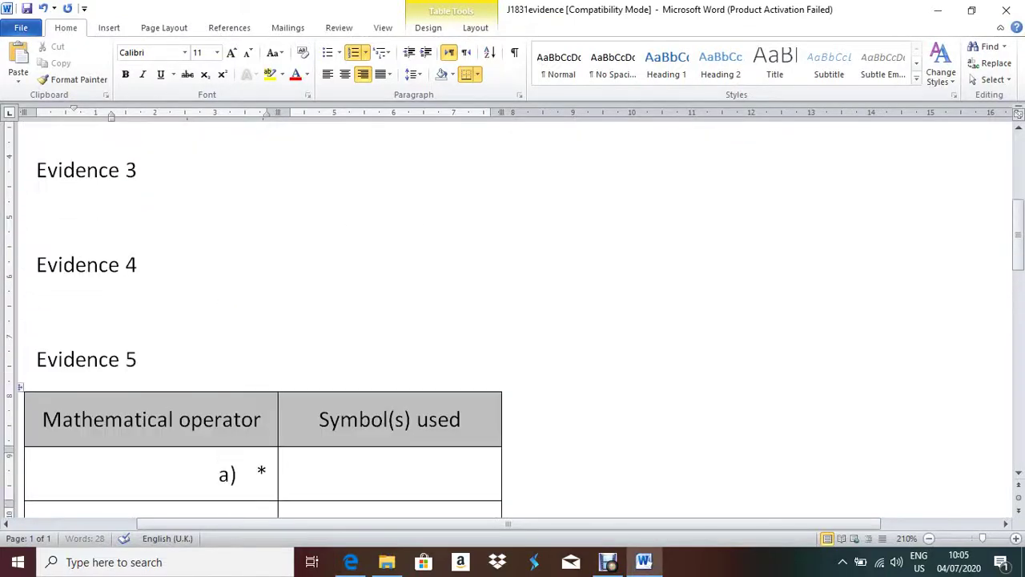
scroll(264, 321, "down", 3)
scroll(265, 321, "up", 2)
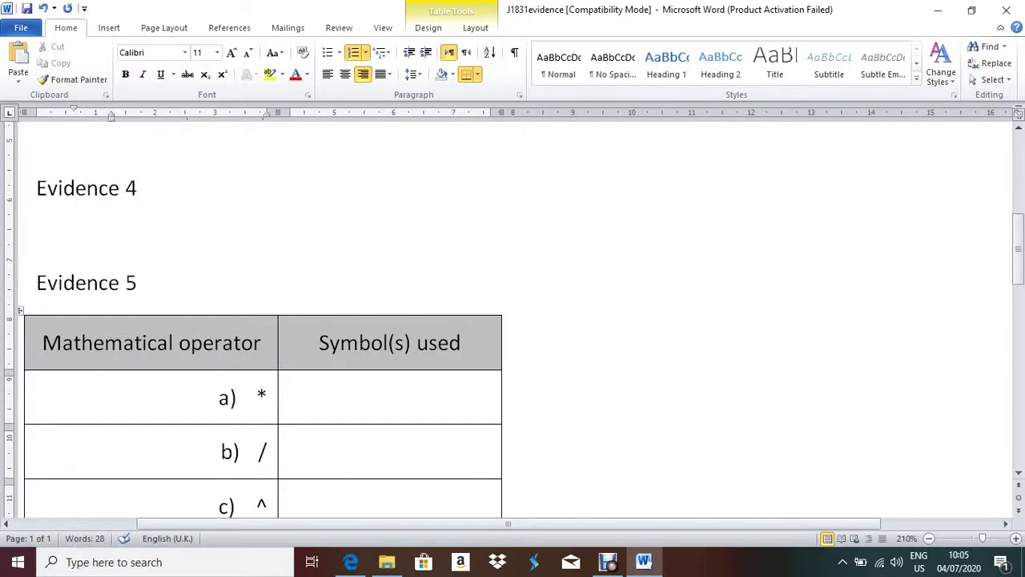
left_click(292, 393)
key("Down")
scroll(265, 320, "down", 3)
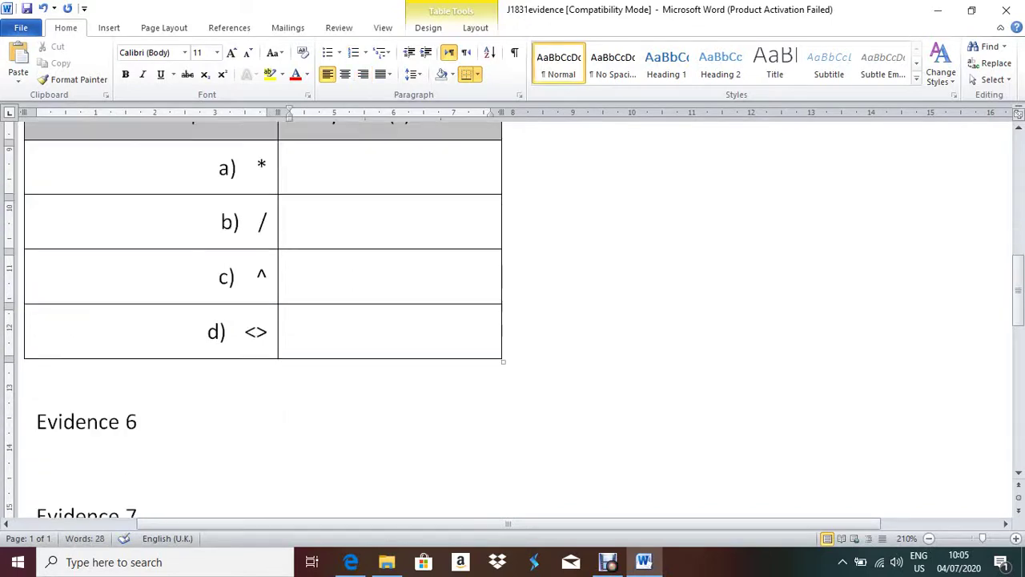
left_click(291, 276)
left_click(291, 331)
left_click_drag(245, 331, 268, 332)
left_click(291, 330)
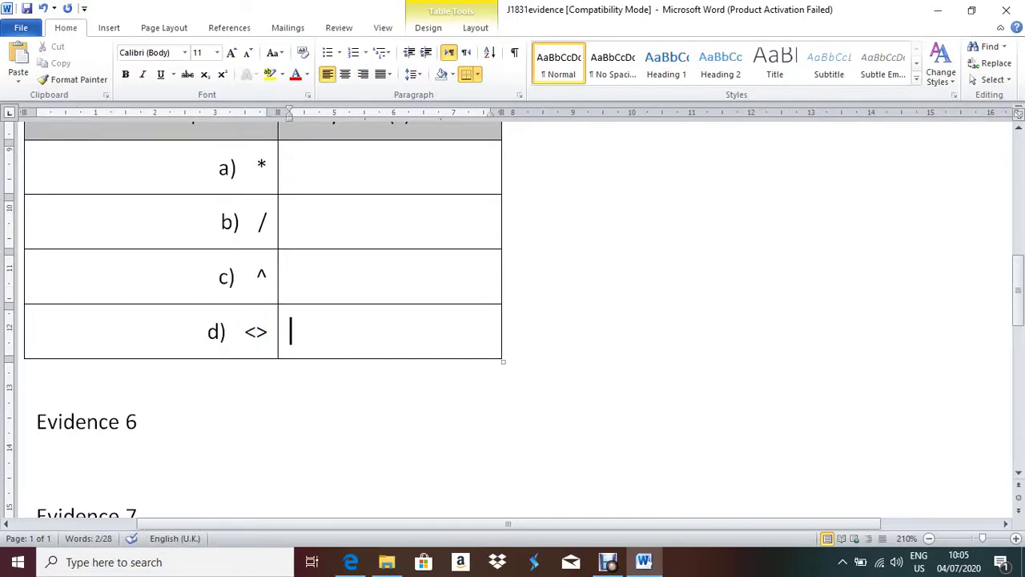
left_click(938, 9)
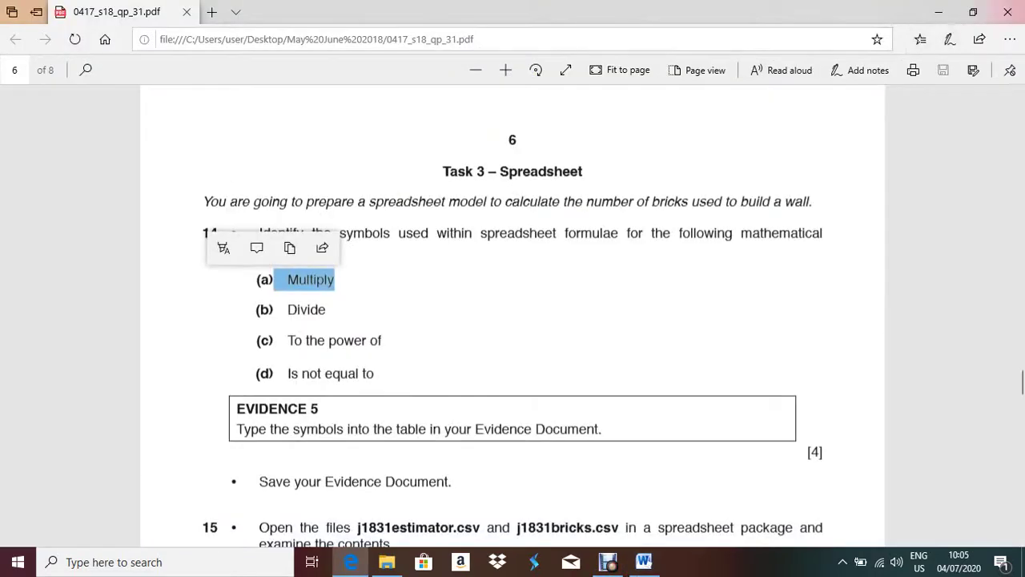
- Read question 15's Bobby's Bricks layout, minimise Edge, and select j1831estimator in folder 31
scroll(513, 320, "down", 5)
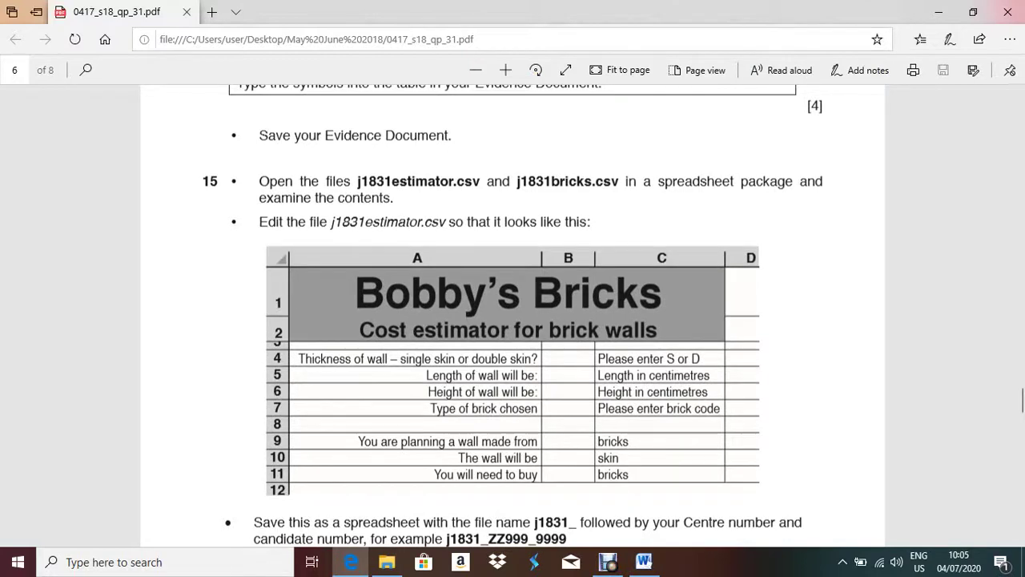
left_click_drag(391, 198, 315, 198)
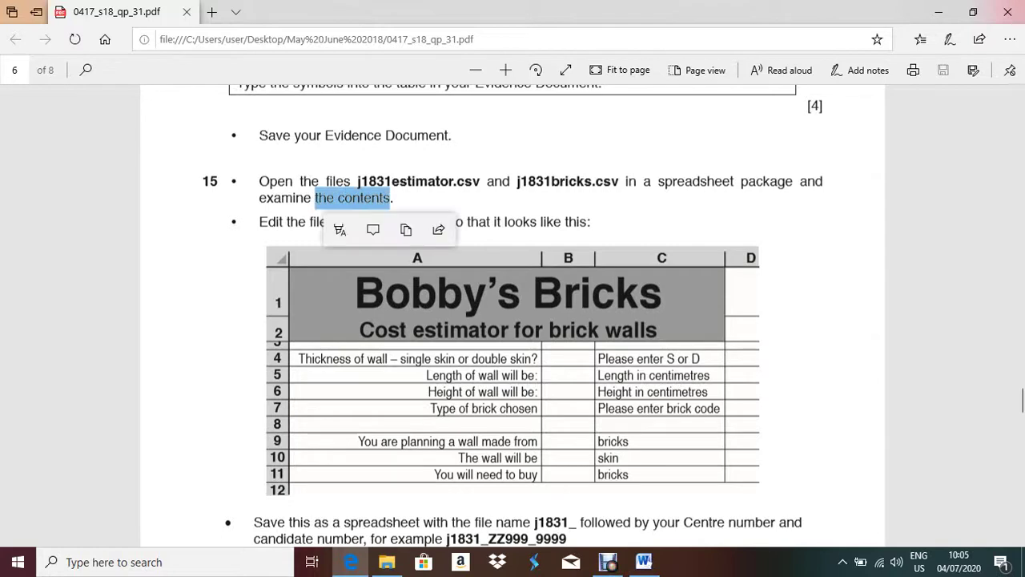
key("Escape")
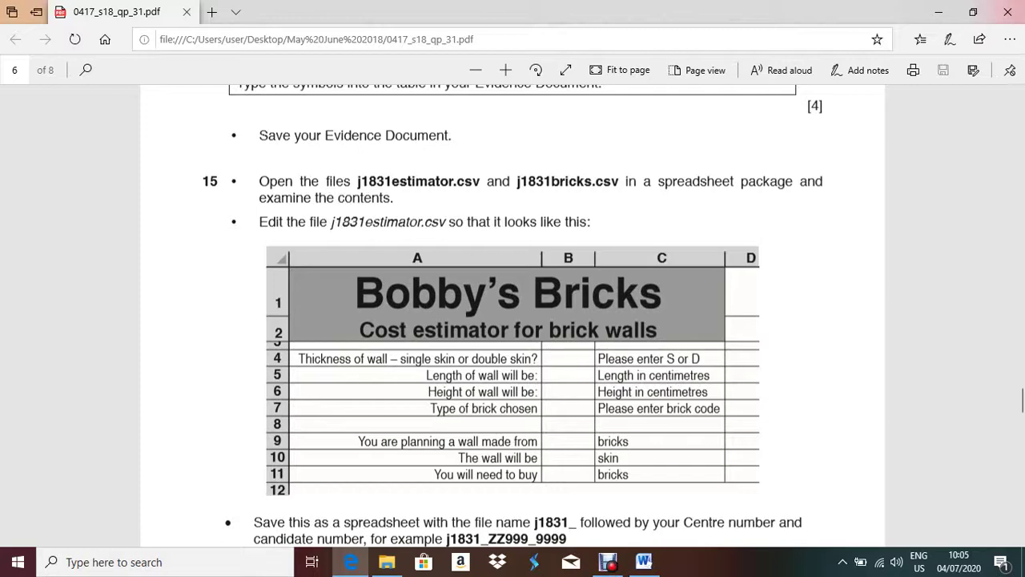
left_click(939, 12)
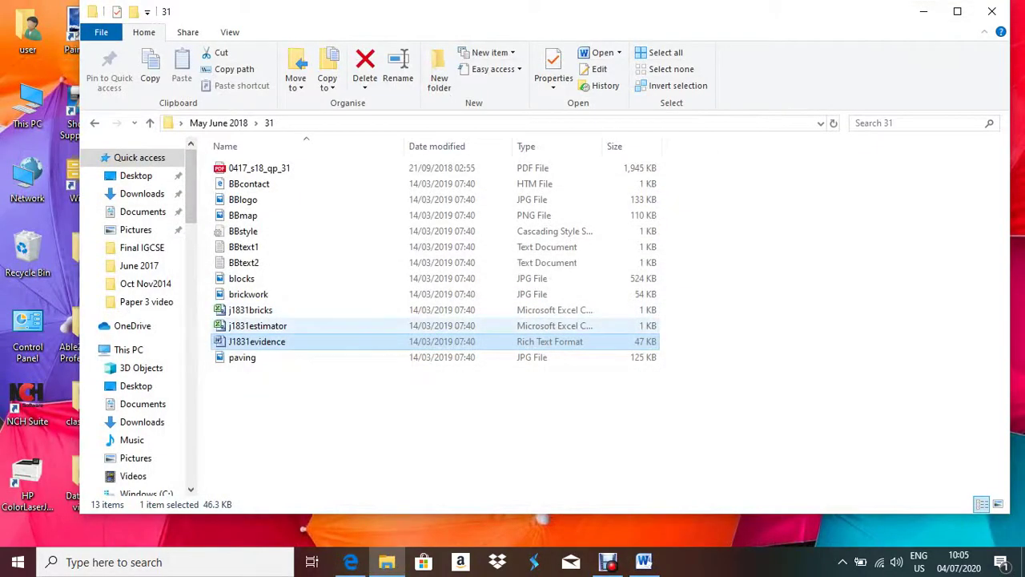
left_click(257, 325)
- Open j1831bricks and j1831estimator together in Excel and close the activation notice
left_click(250, 310, "ctrl")
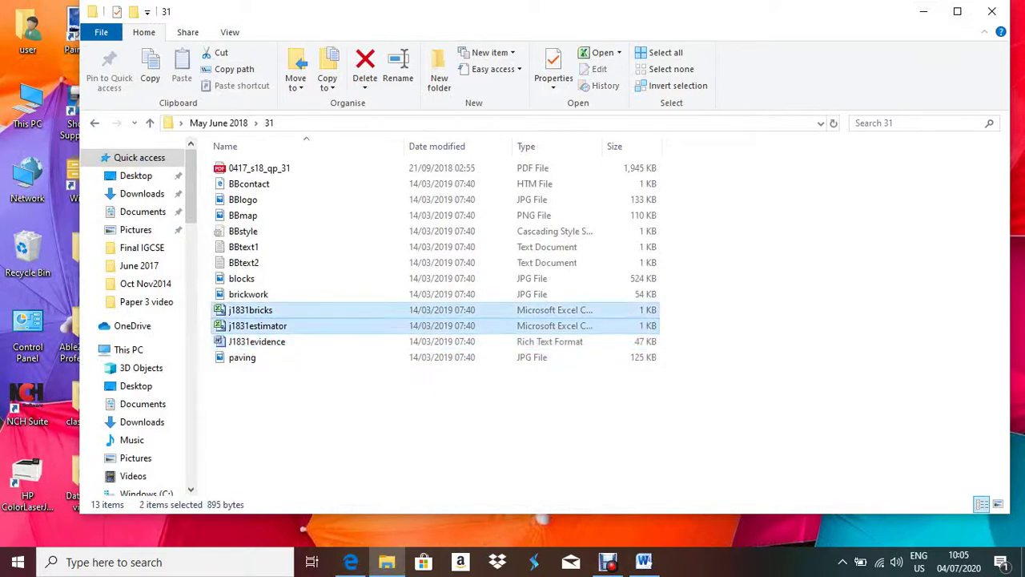
key("Return")
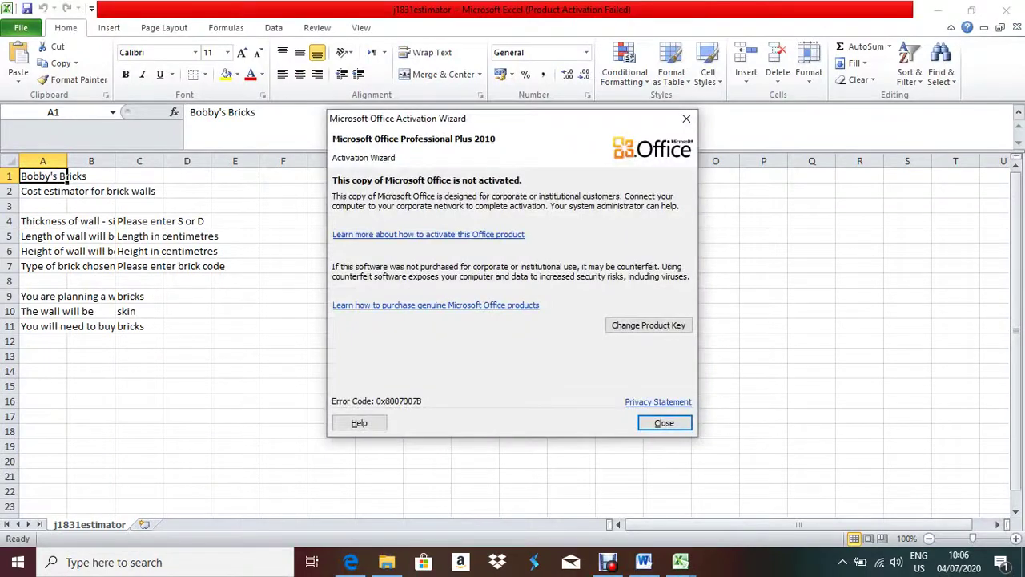
left_click(664, 423)
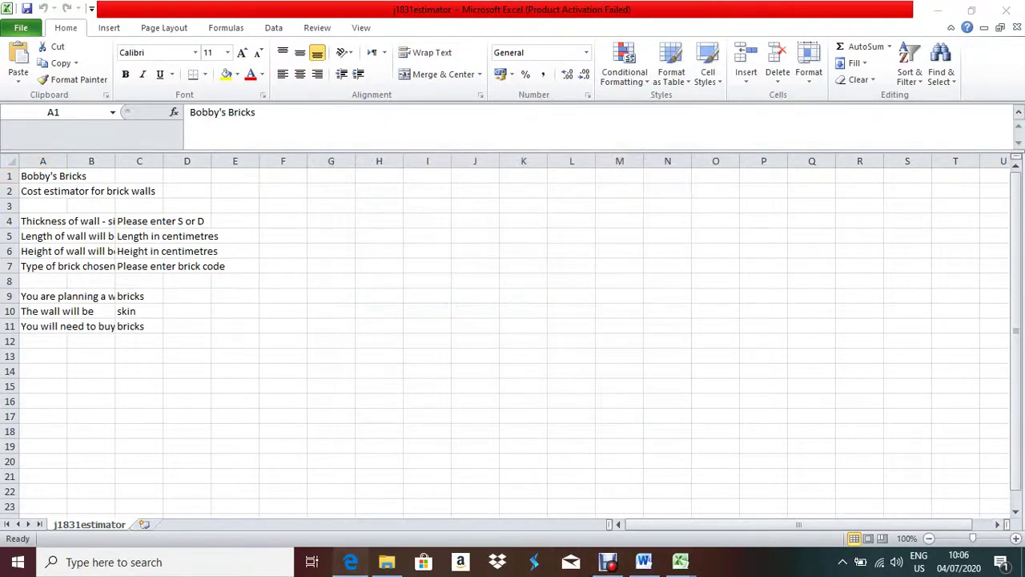
key("alt+Tab")
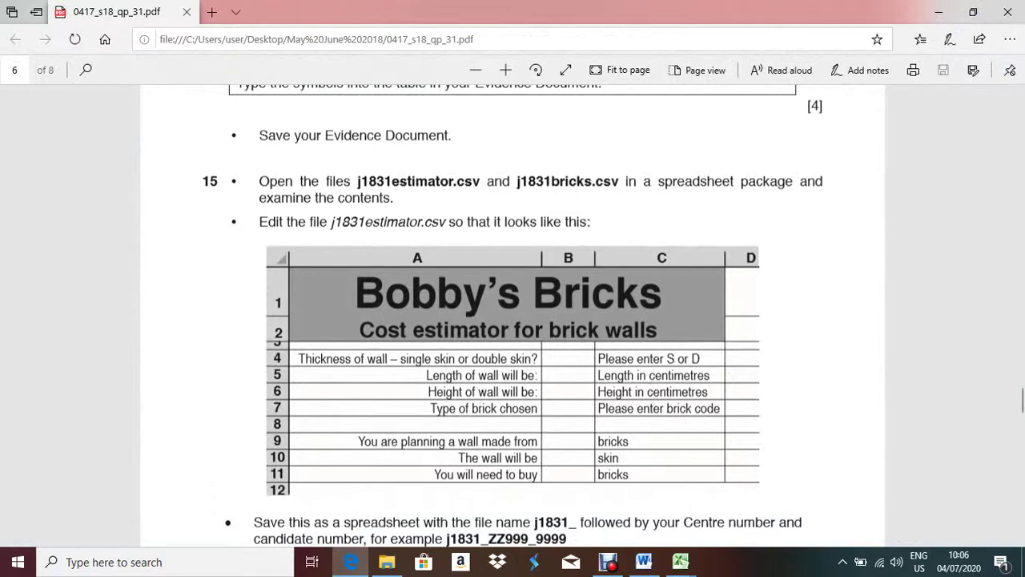
- Study the j1831estimator.csv instructions on the enlarged exam page, then switch to the j1831estimator workbook
left_click_drag(259, 222, 589, 222)
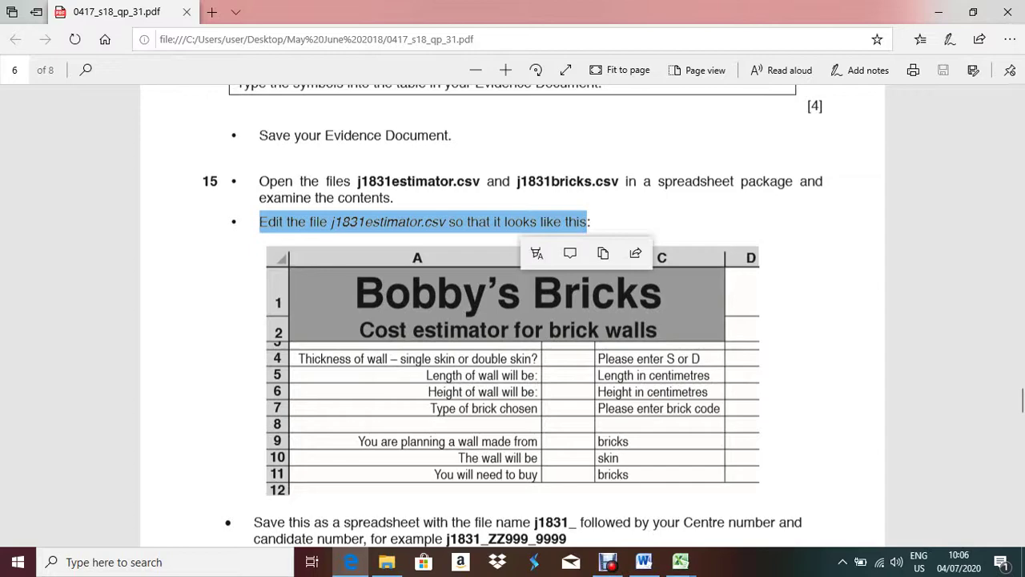
key("Escape")
scroll(512, 320, "down", 3)
scroll(513, 321, "up", 2)
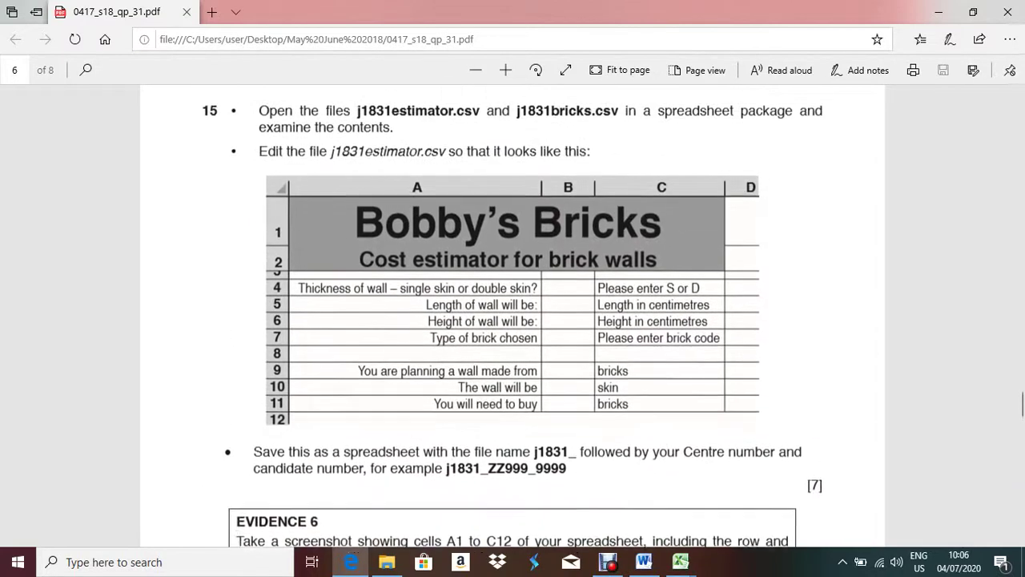
left_click(505, 70)
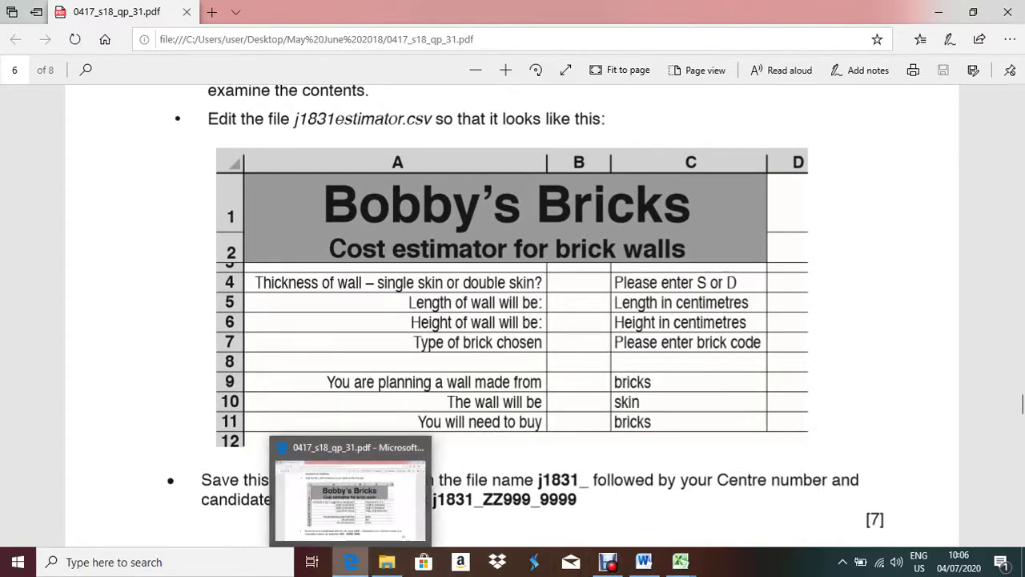
mouse_move(644, 561)
mouse_move(680, 562)
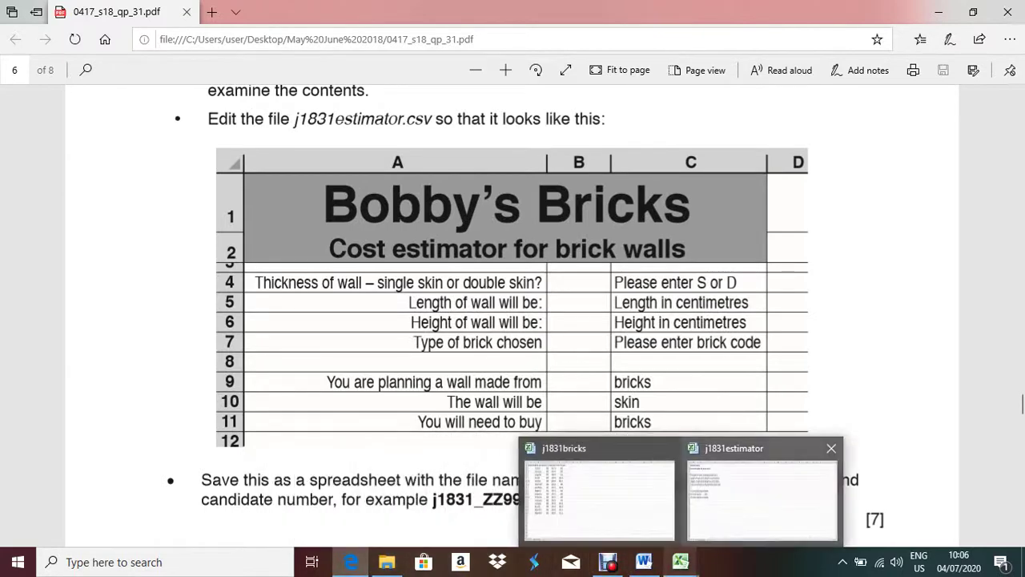
left_click(756, 491)
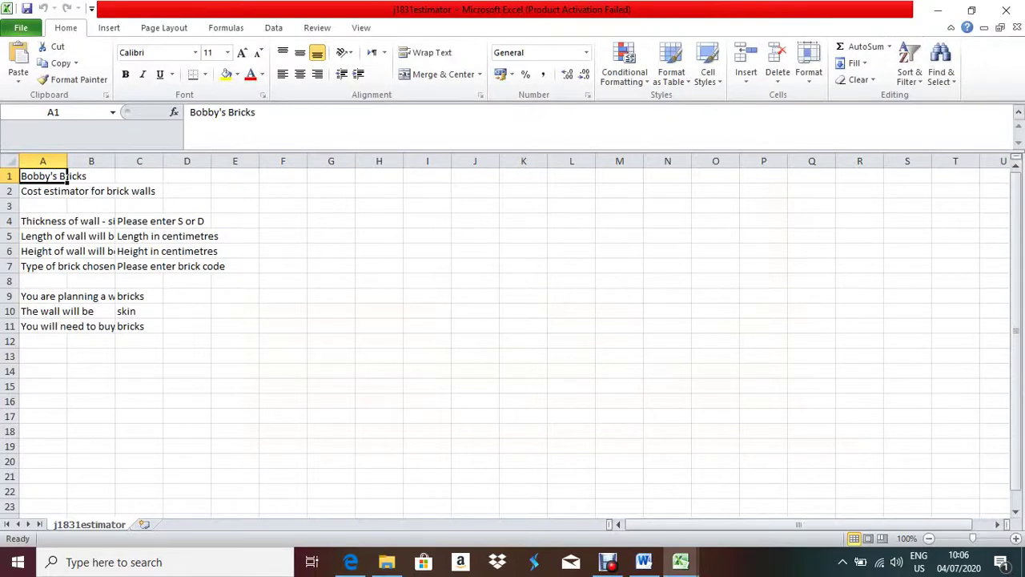
- Merge and centre Bobby's Bricks across A1:C1, make it bold 28 pt, and widen column C
left_click_drag(62, 176, 144, 176)
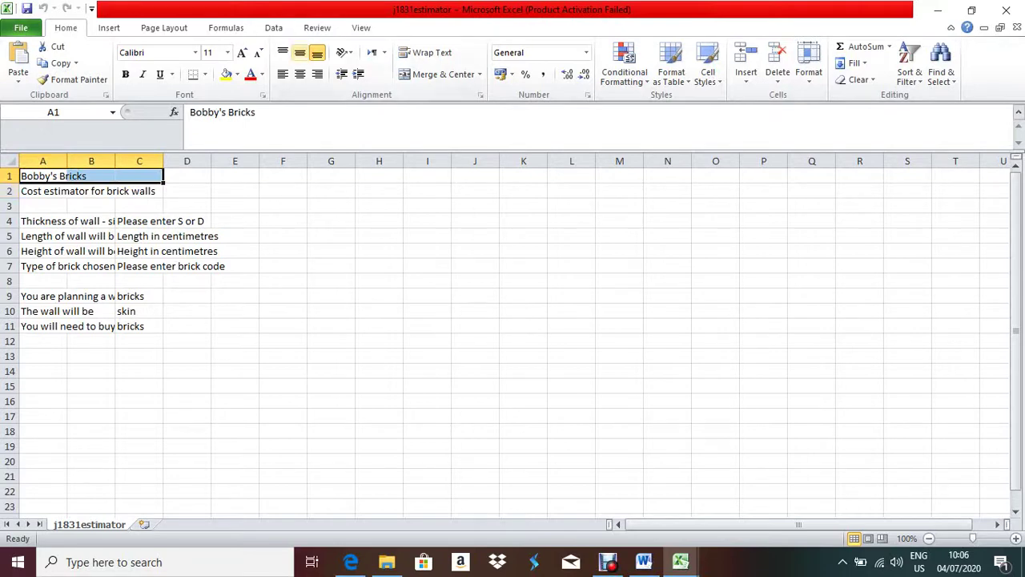
left_click(443, 74)
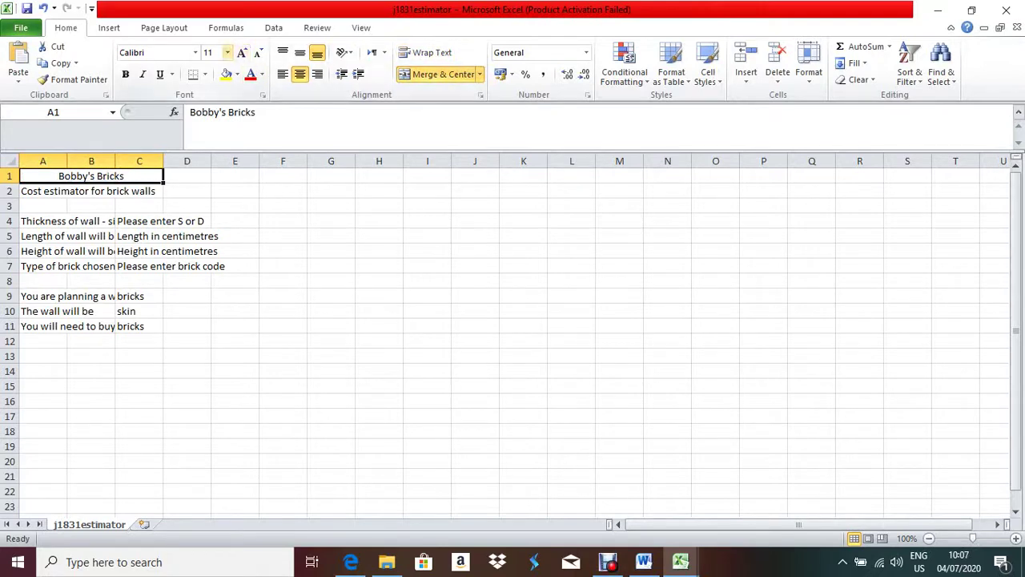
left_click(228, 52)
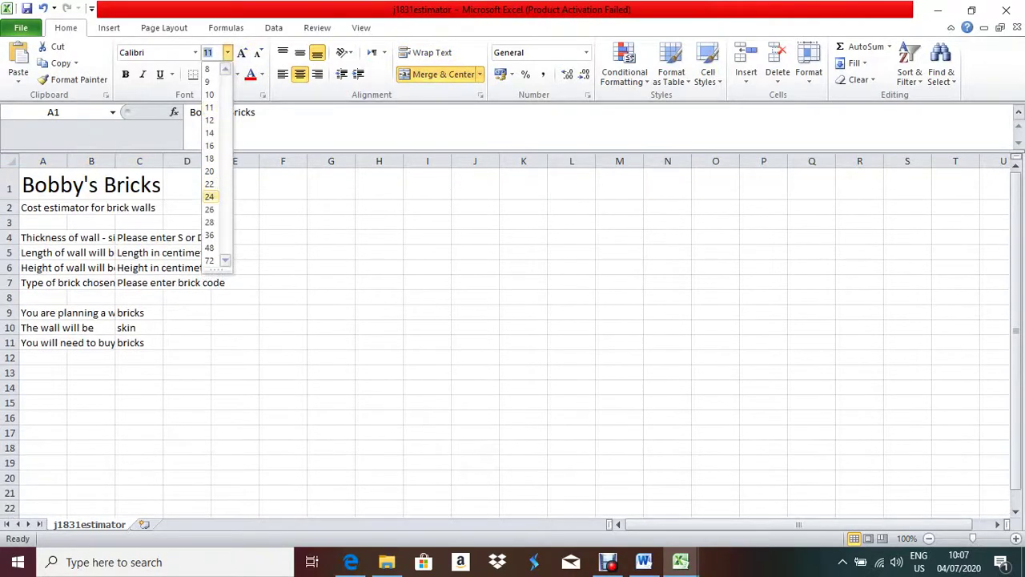
left_click(209, 210)
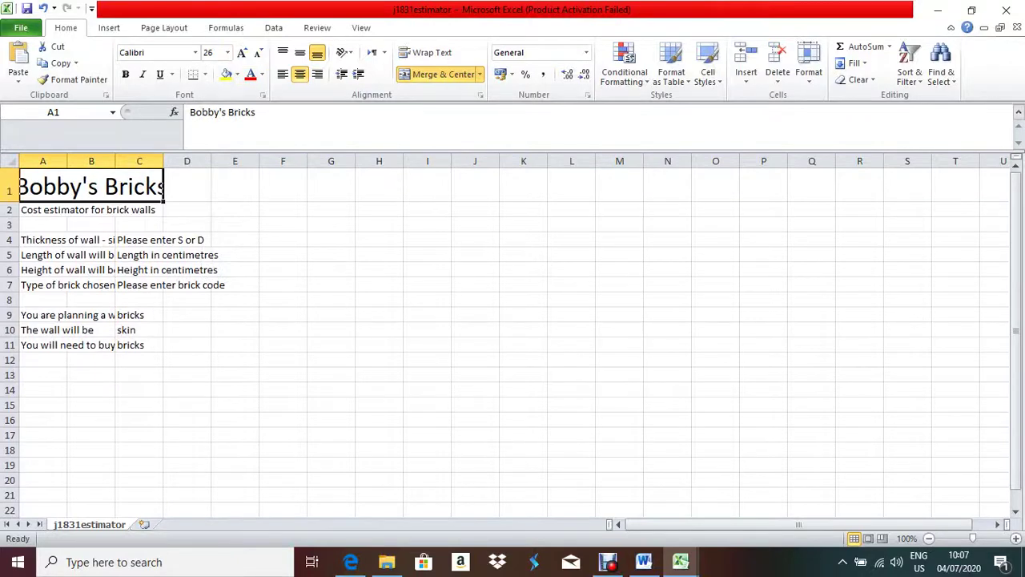
left_click(125, 73)
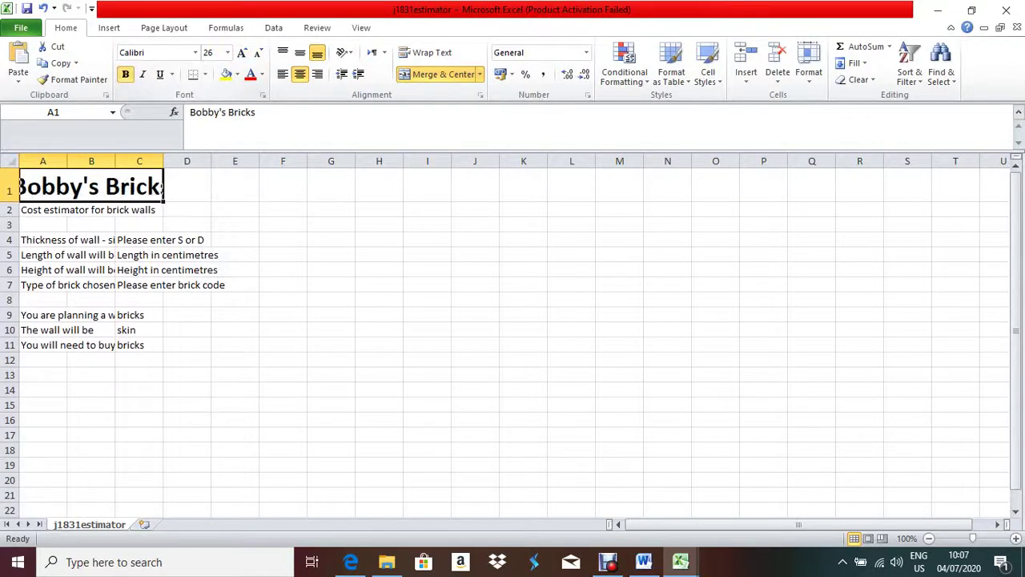
left_click_drag(163, 161, 230, 162)
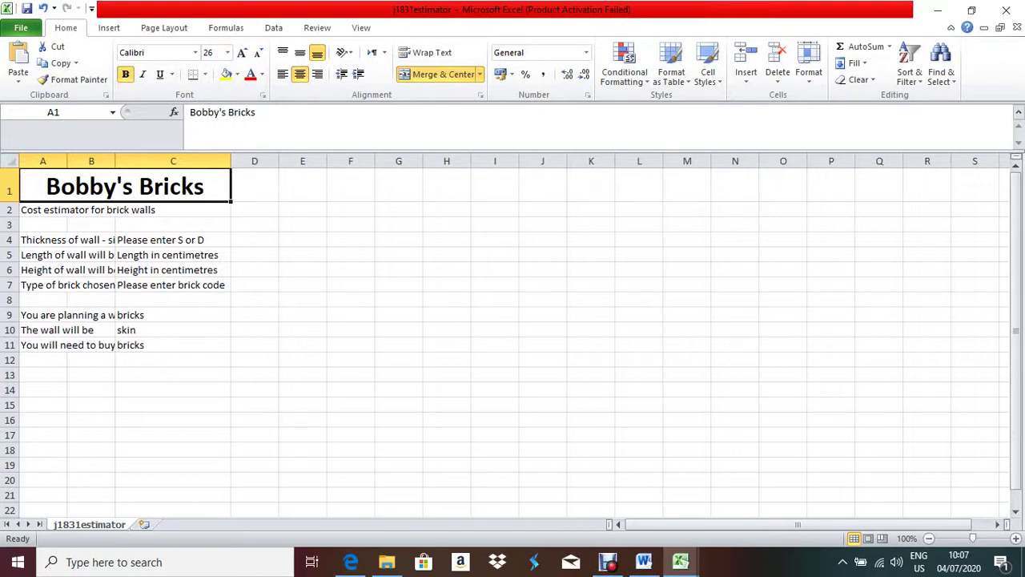
left_click(228, 52)
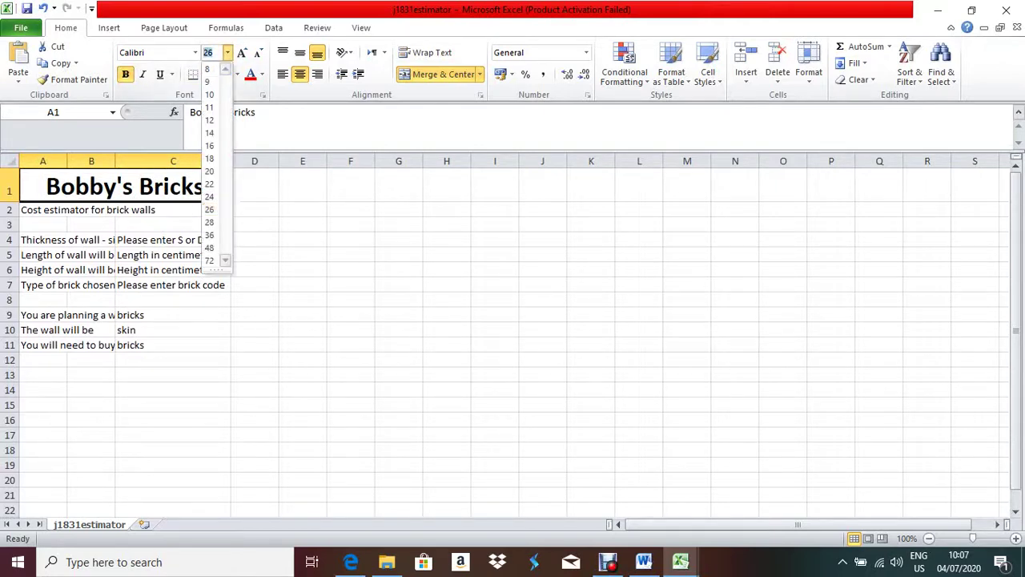
left_click(209, 222)
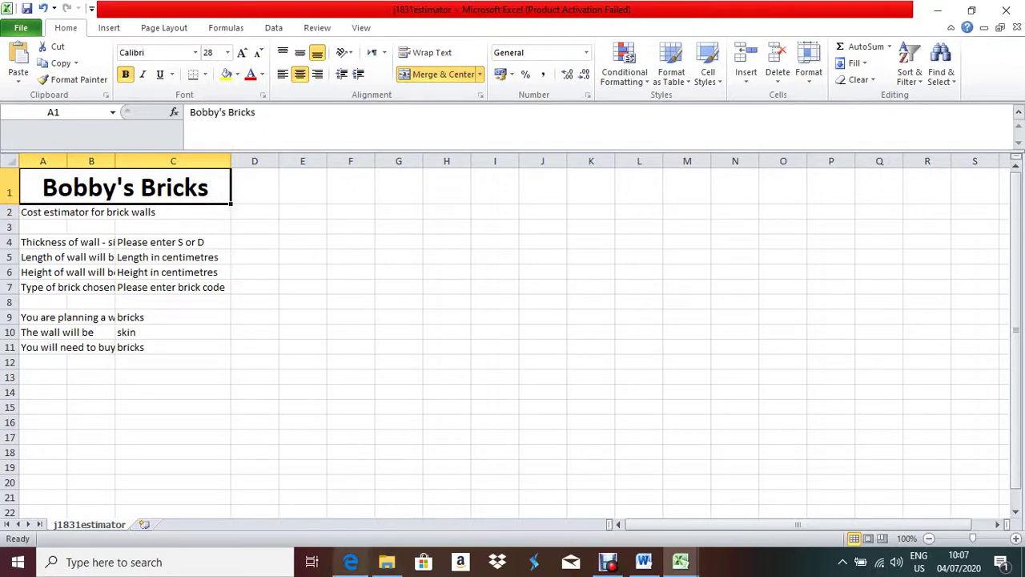
left_click(351, 562)
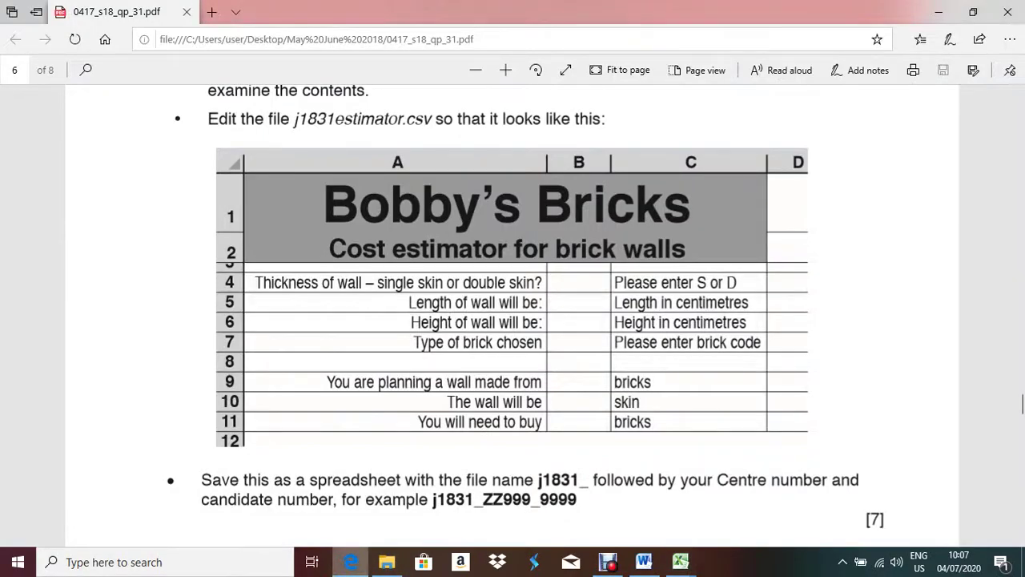
key("alt+Tab")
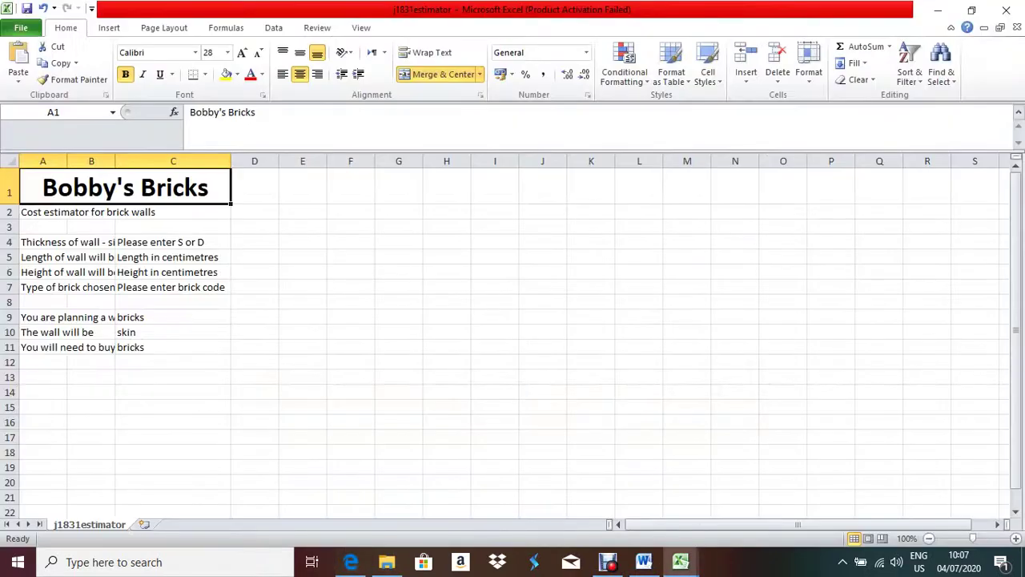
- Apply a grey Format Cells fill to the merged A1:C1 title and compare with the exam paper
right_click(104, 184)
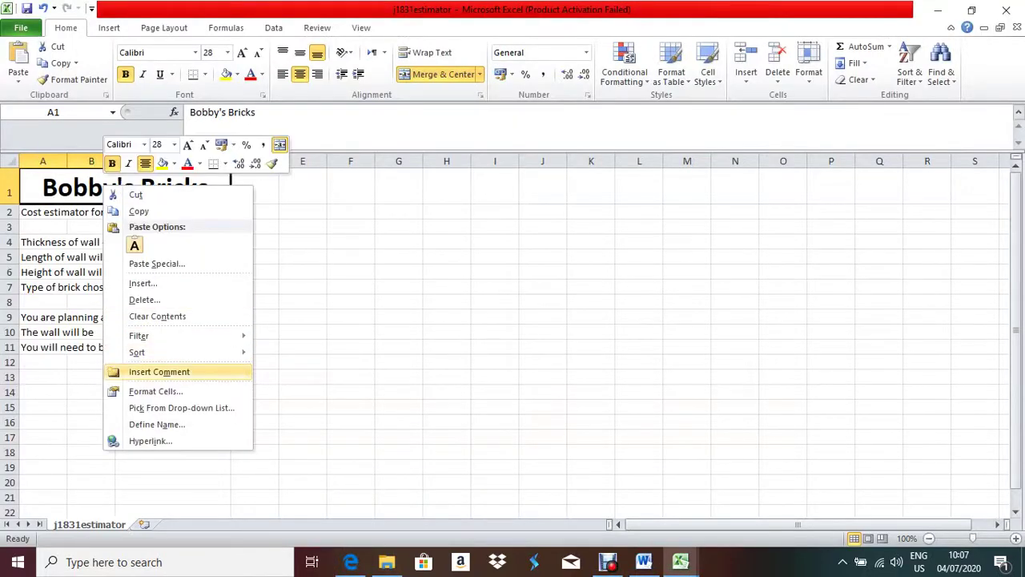
left_click(156, 391)
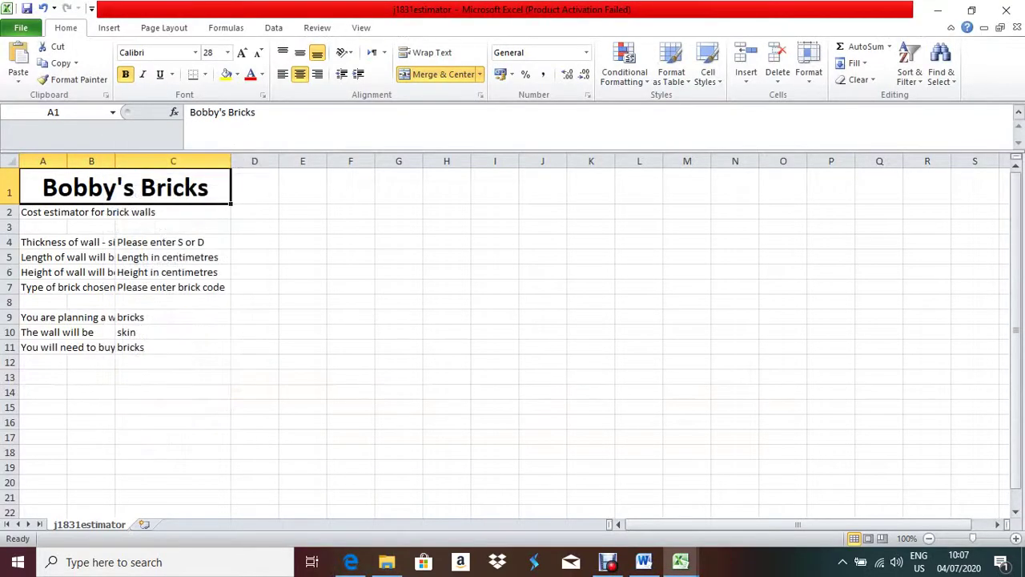
left_click(197, 233)
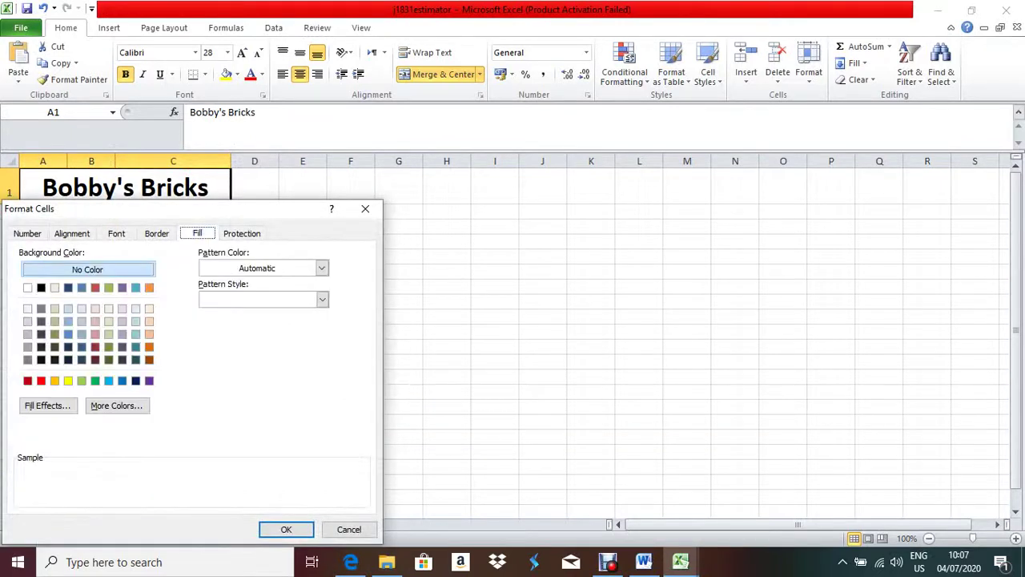
left_click(27, 347)
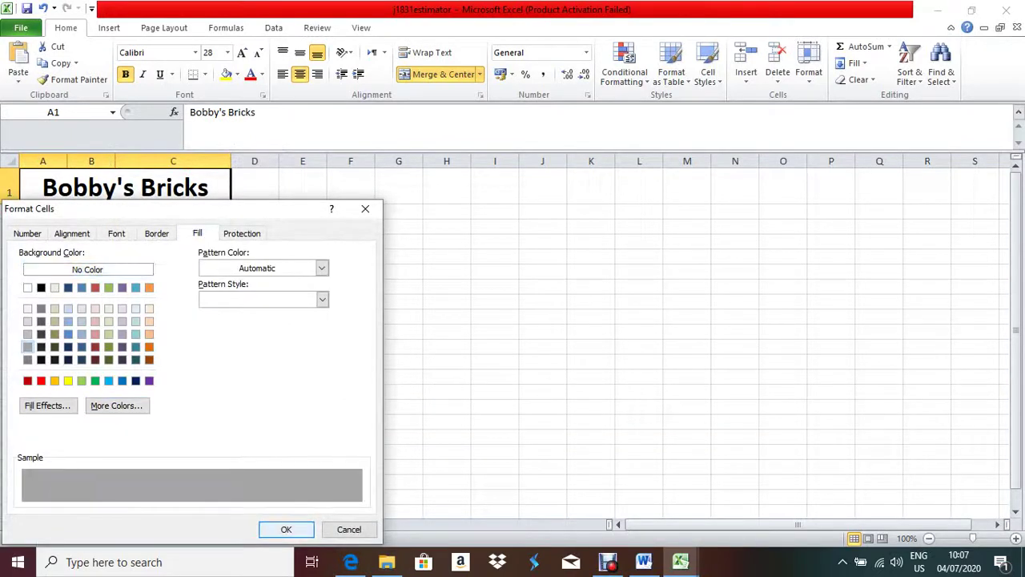
left_click(286, 530)
left_click(91, 212)
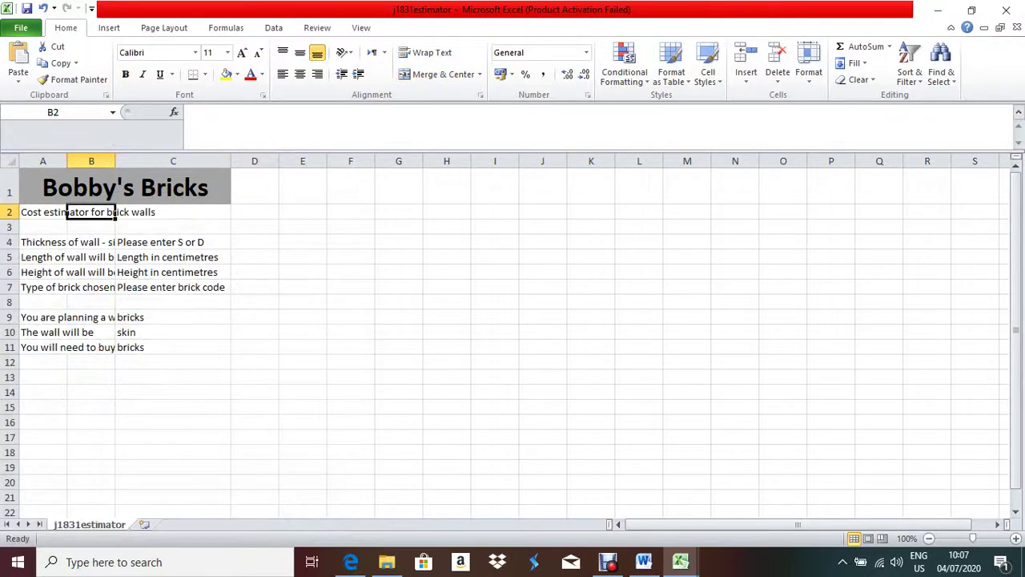
left_click(351, 562)
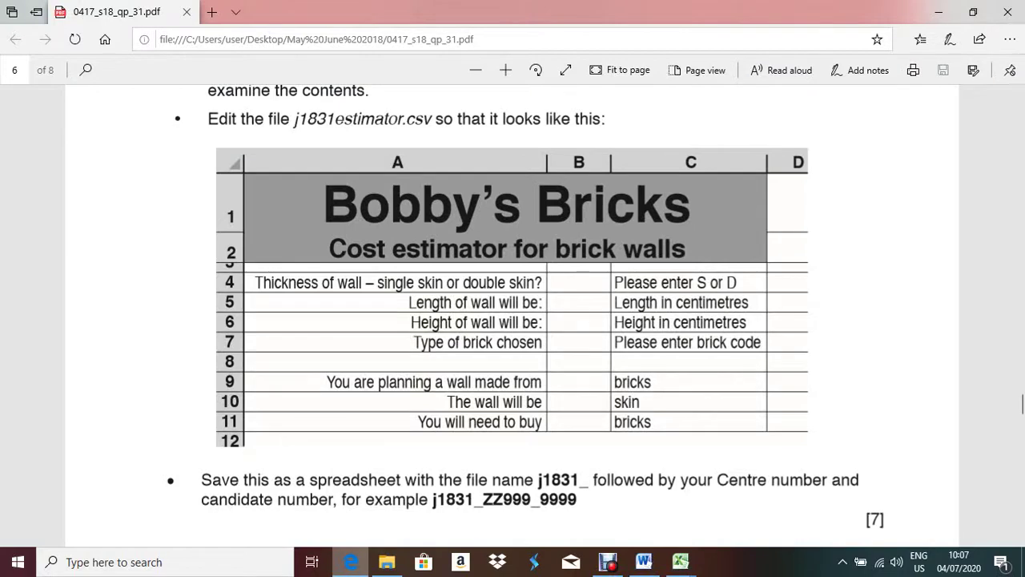
- Make row 2 taller and merge and centre the subtitle across A2:C2
key("alt+Tab")
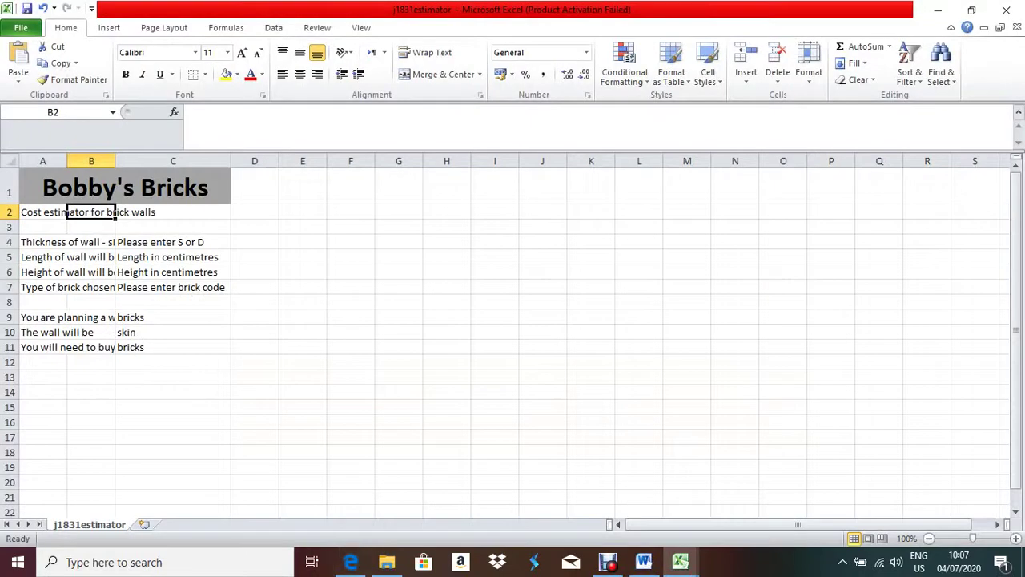
left_click_drag(9, 219, 193, 218)
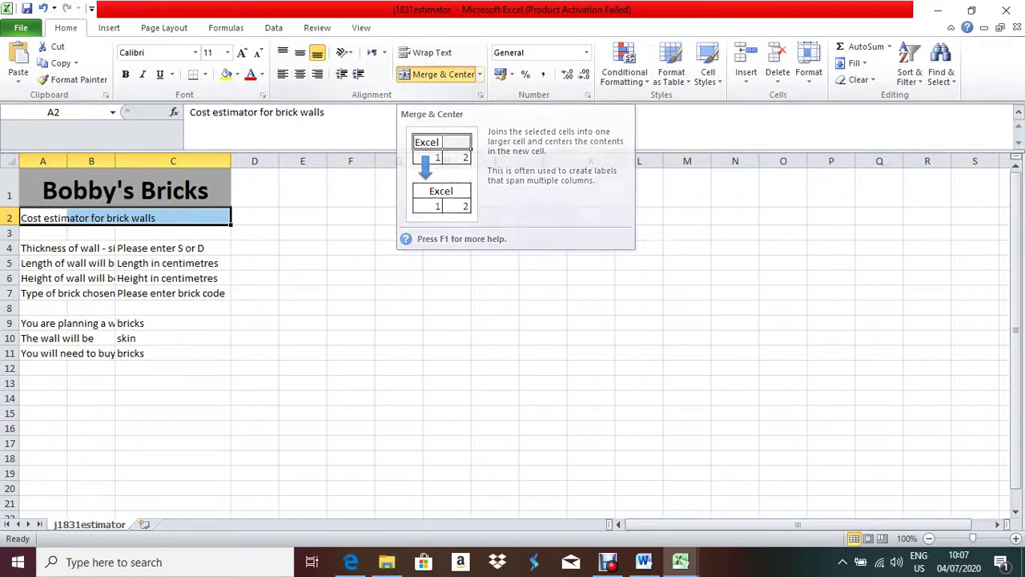
left_click(439, 74)
right_click(139, 213)
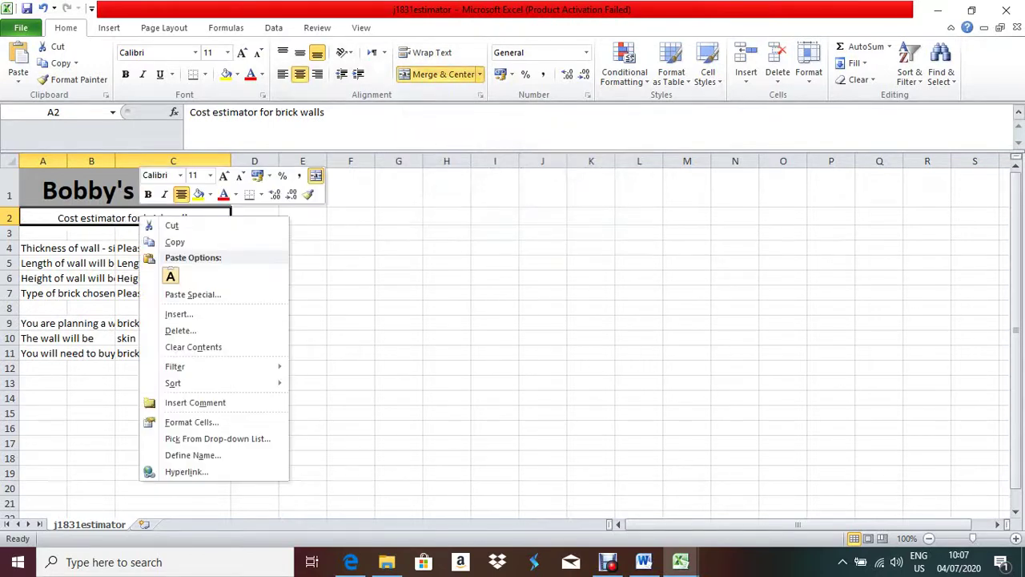
key("Escape")
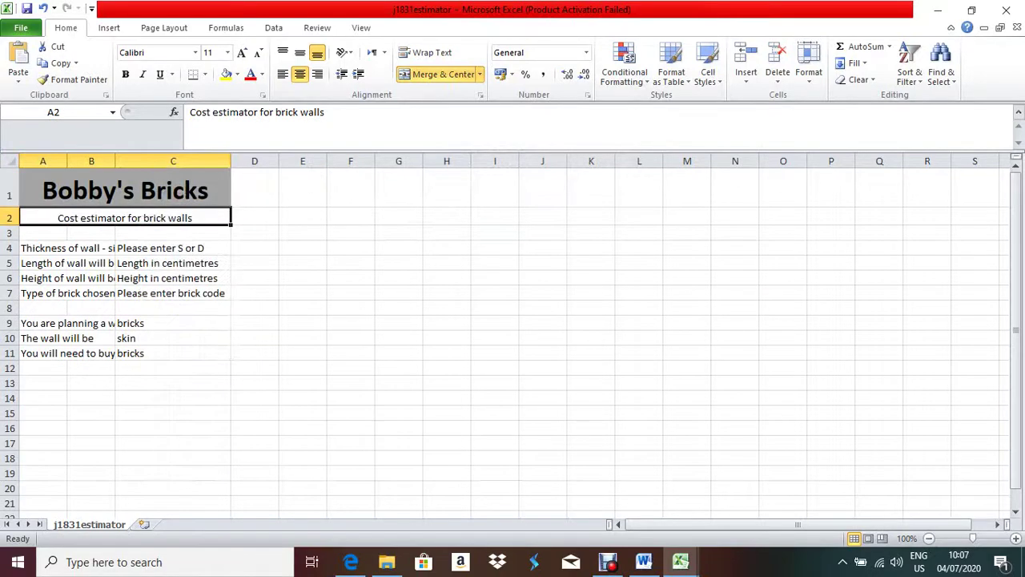
key("alt+Tab")
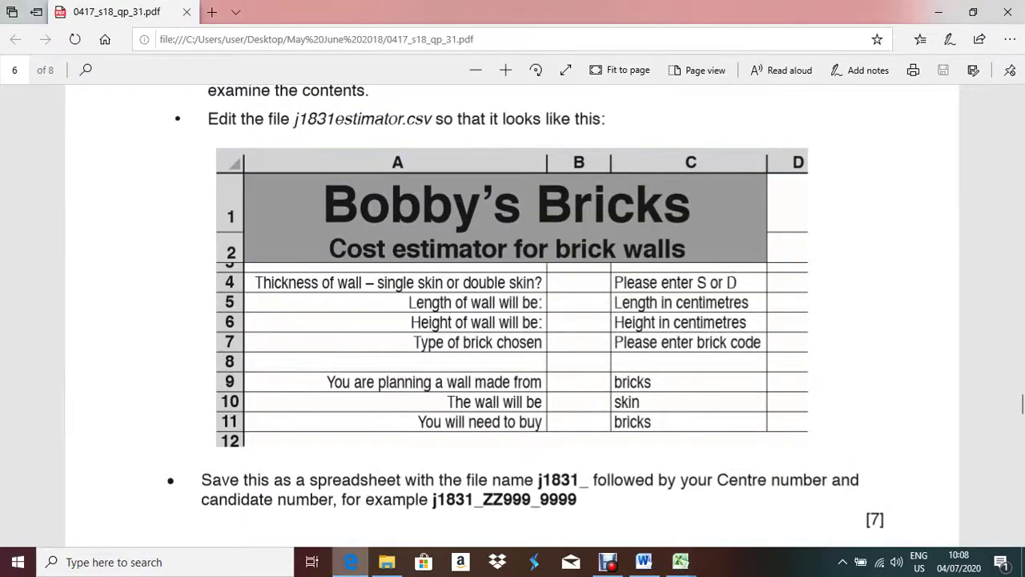
key("alt+Tab")
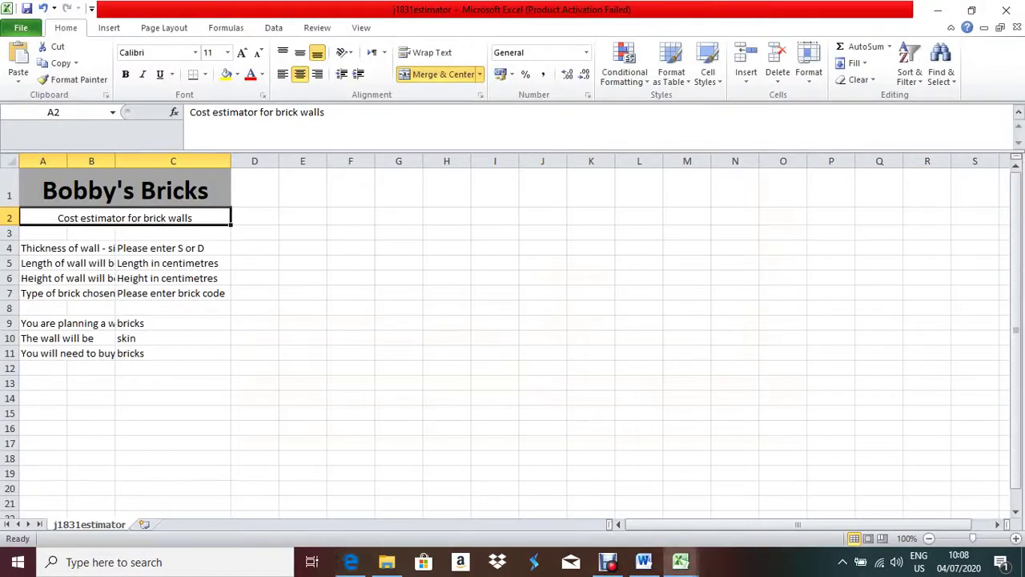
- Format the subtitle cell with font size 16 and a grey fill
right_click(108, 215)
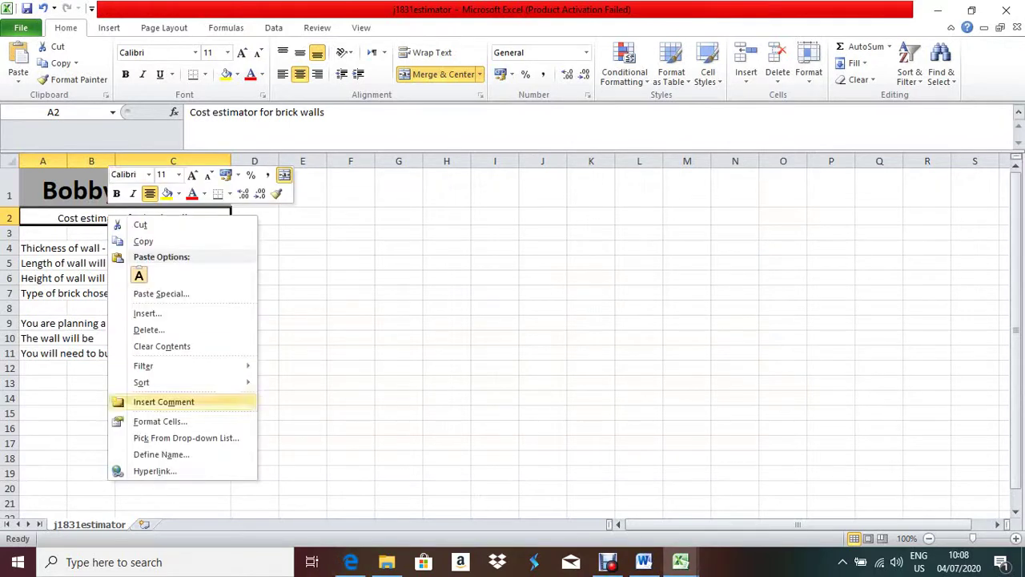
left_click(160, 421)
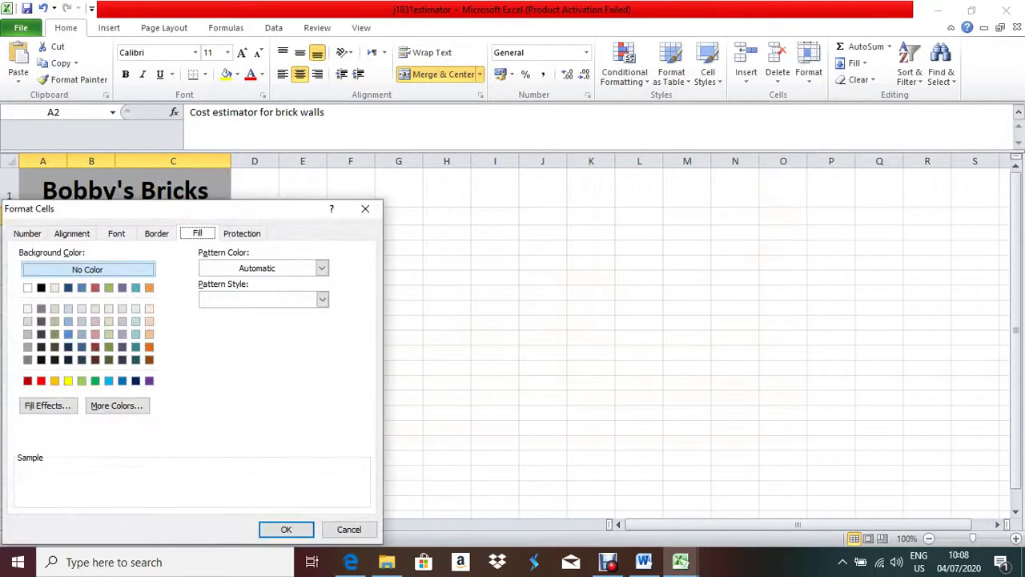
left_click(116, 233)
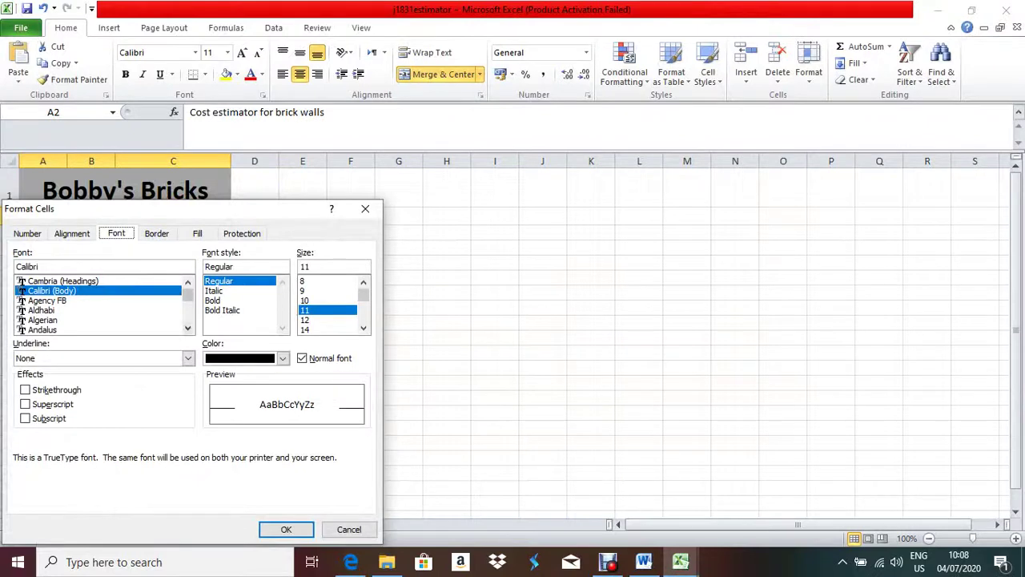
left_click(364, 328)
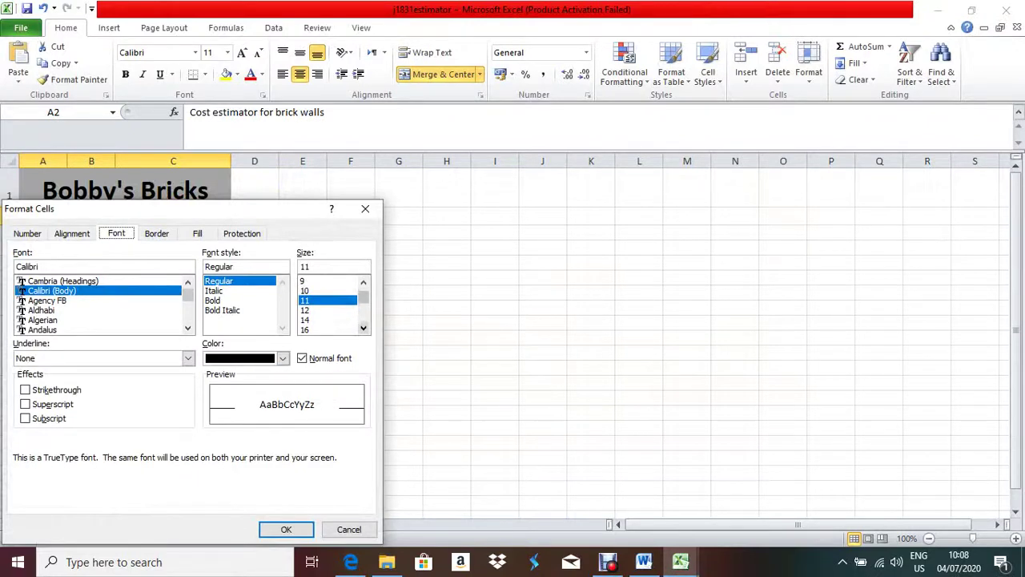
left_click(363, 328)
left_click(316, 320)
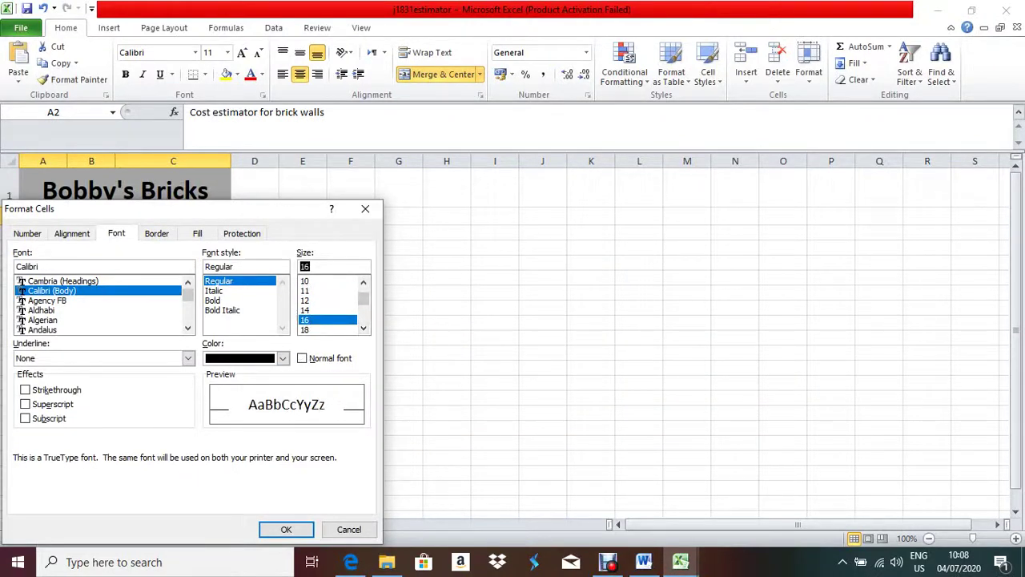
left_click(197, 234)
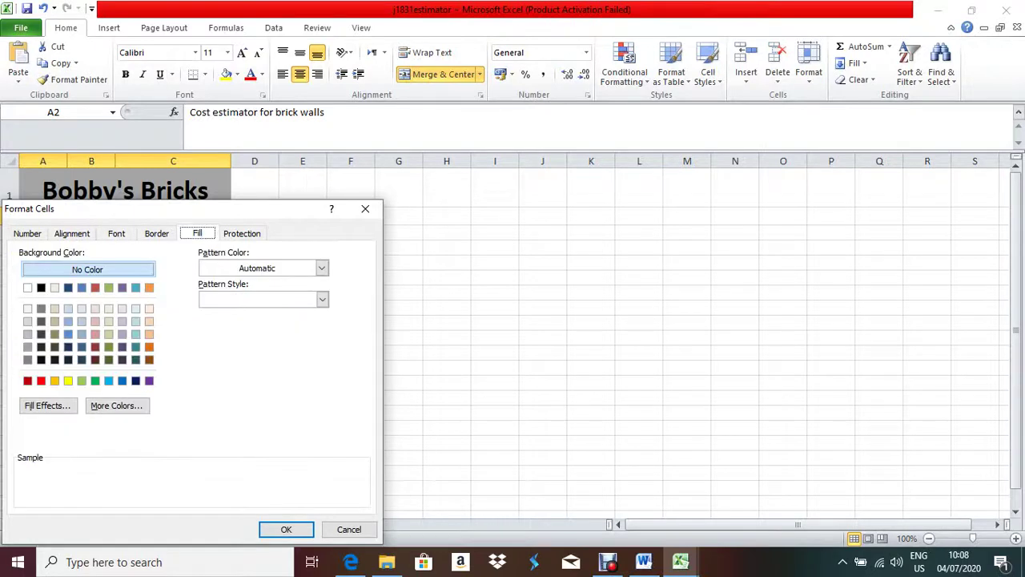
left_click(27, 347)
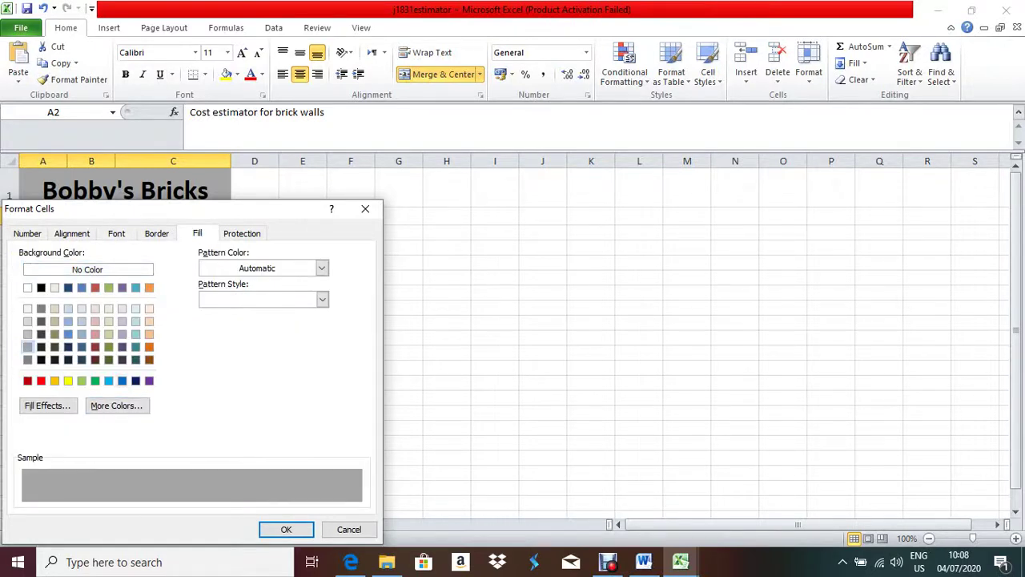
left_click(286, 529)
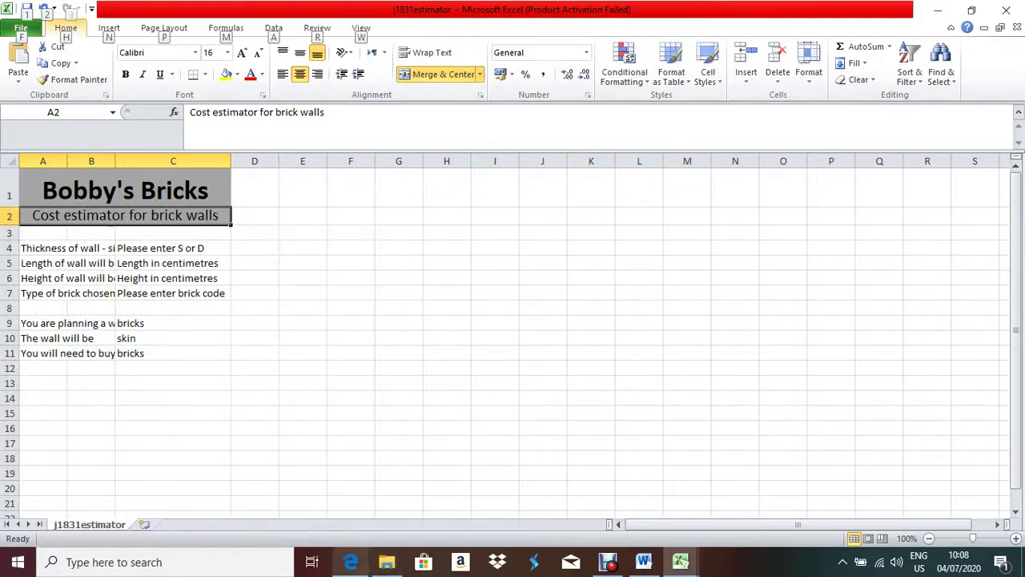
left_click(351, 562)
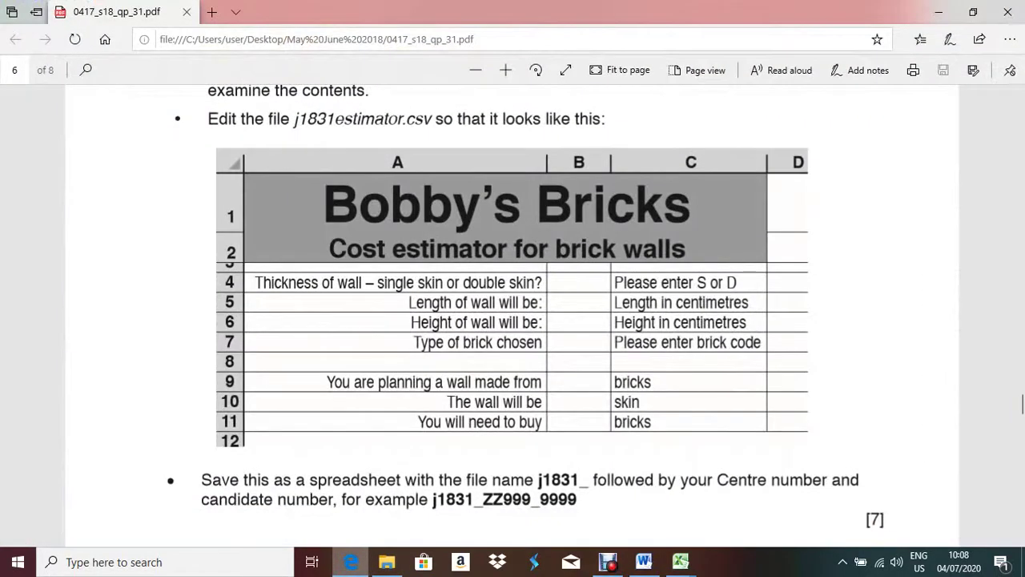
left_click(358, 560)
- Set the title in A1 to font size 36 and widen column C to fit its prompts
key("Up")
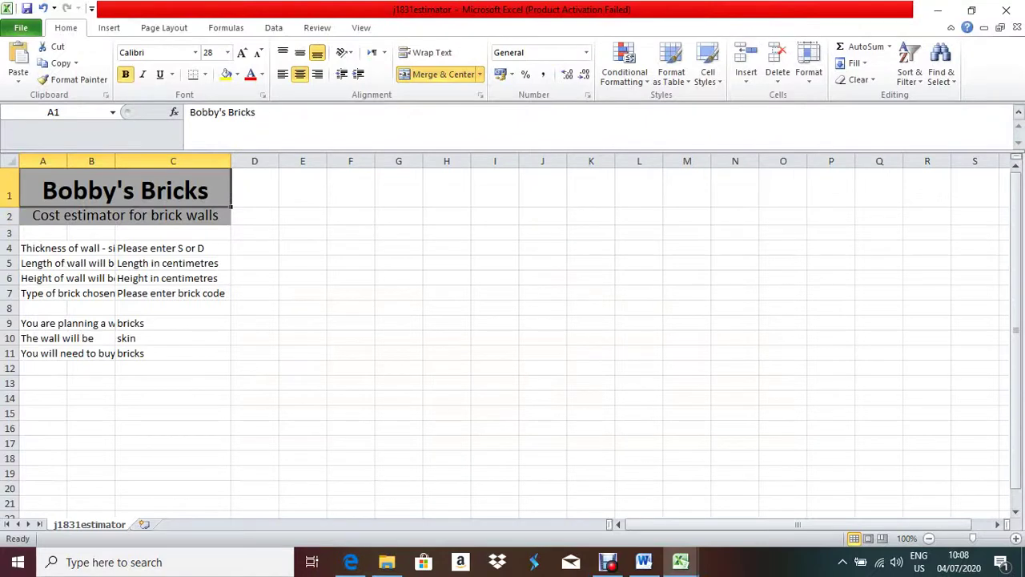
left_click(227, 52)
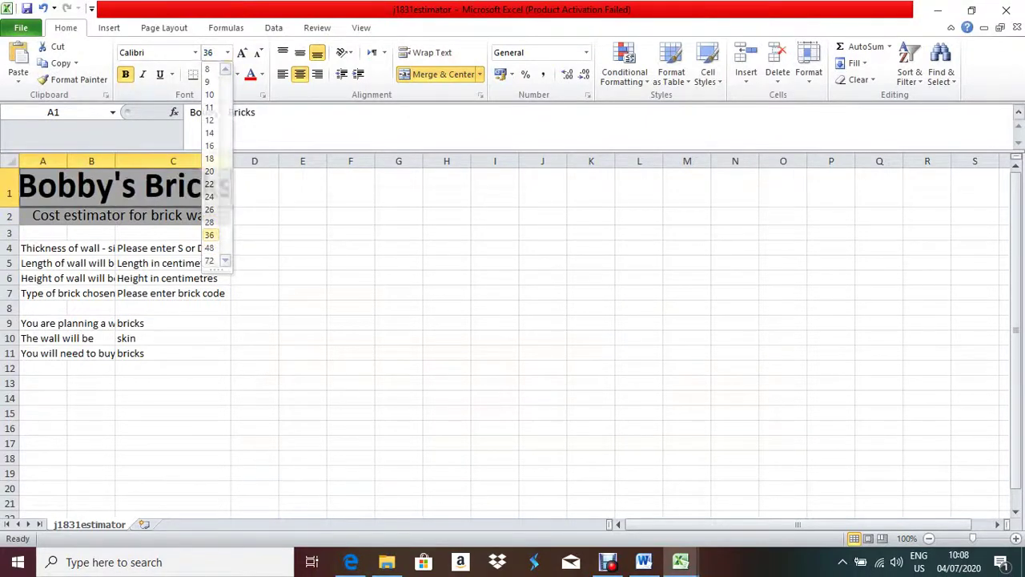
left_click(209, 234)
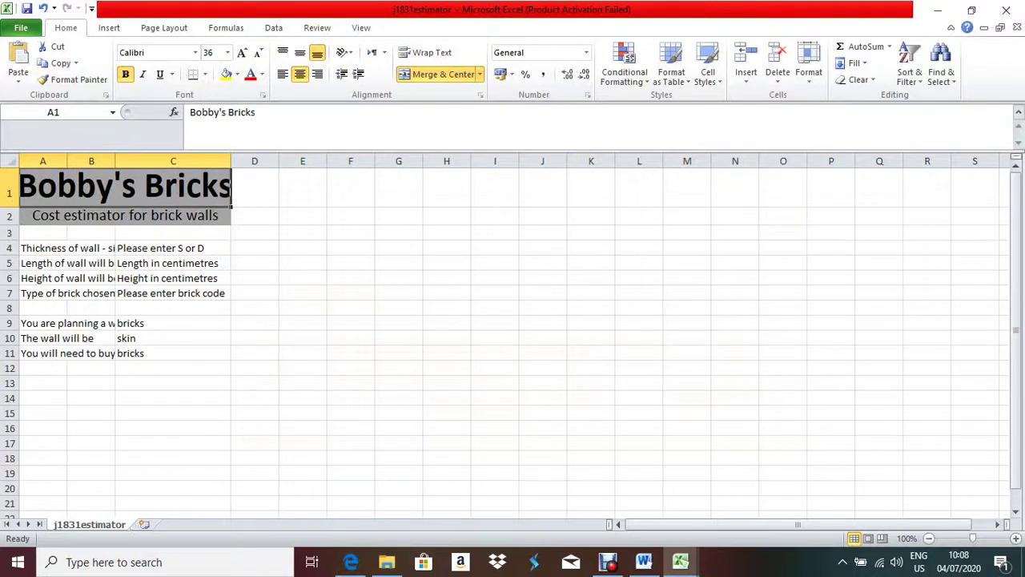
left_click_drag(231, 161, 274, 161)
left_click(193, 247)
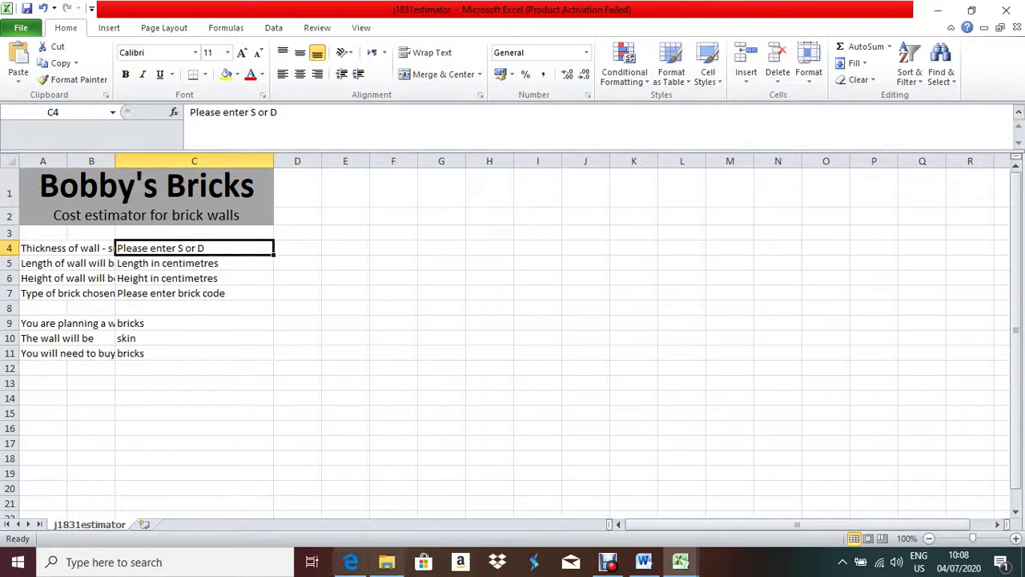
left_click(350, 561)
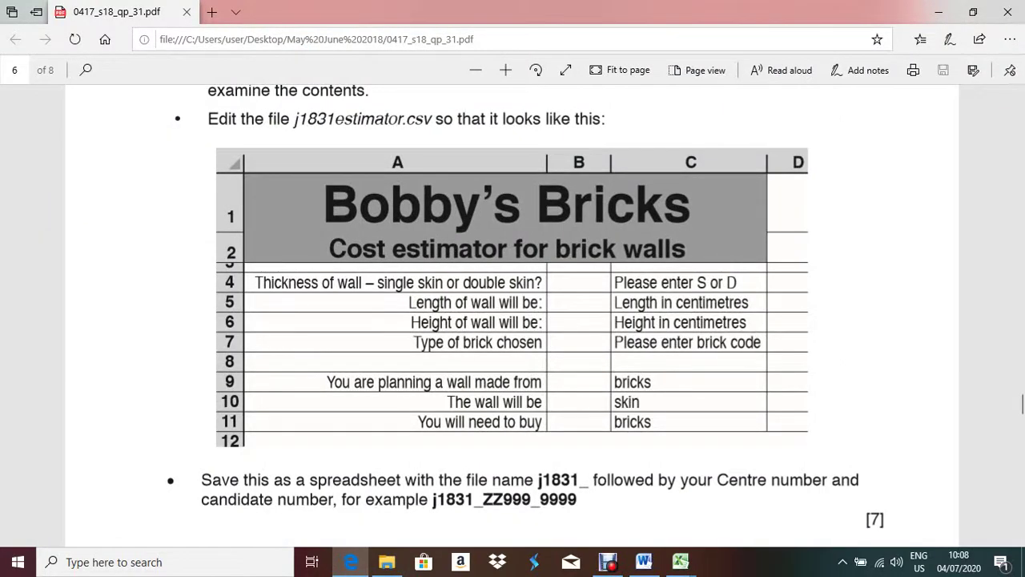
- Reduce row 3 to a thin spacer about 8.25 high, then select the whole worksheet
key("alt+Tab")
left_click_drag(10, 240, 10, 233)
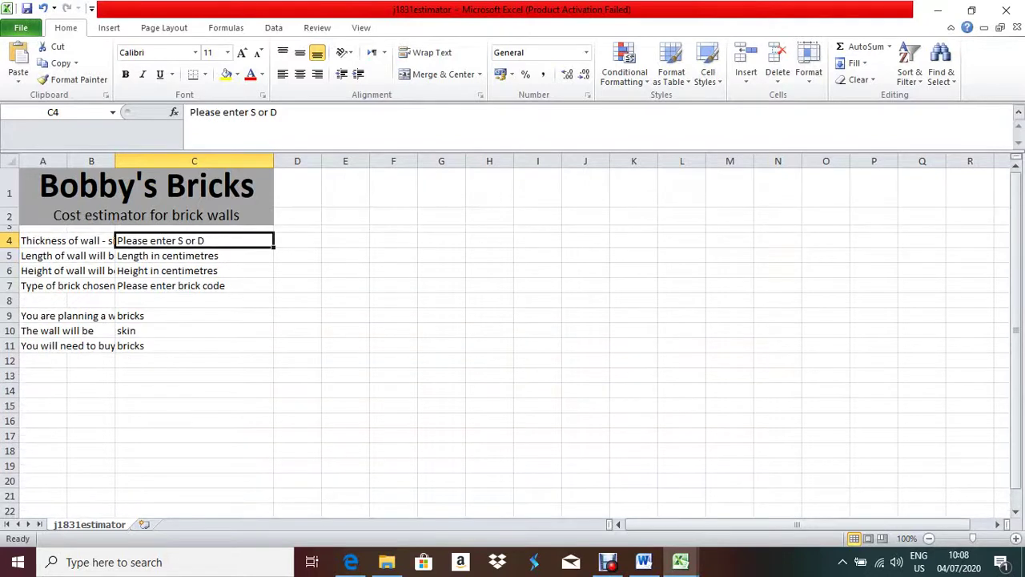
left_click(394, 229)
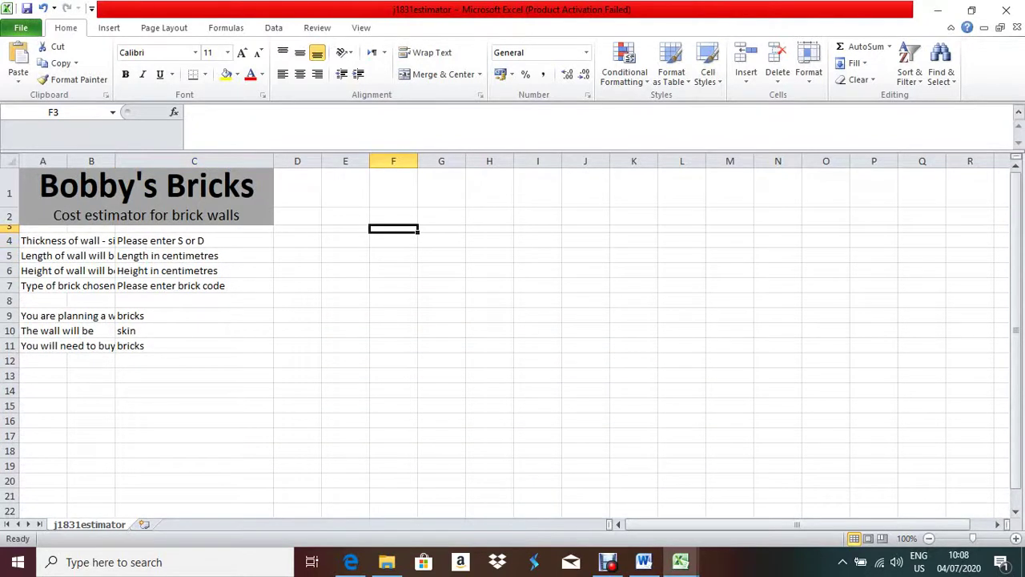
left_click(351, 561)
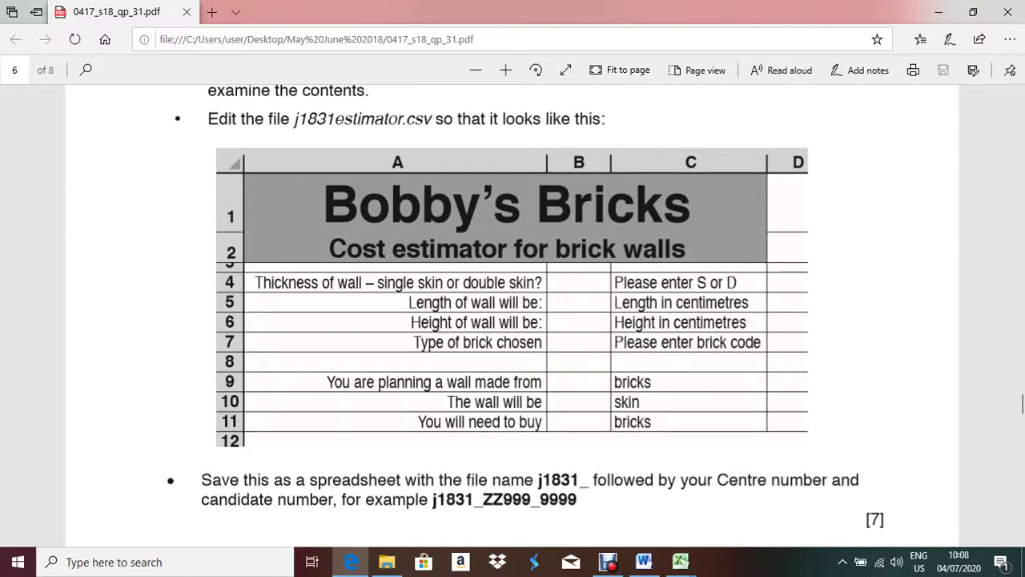
key("alt+Tab")
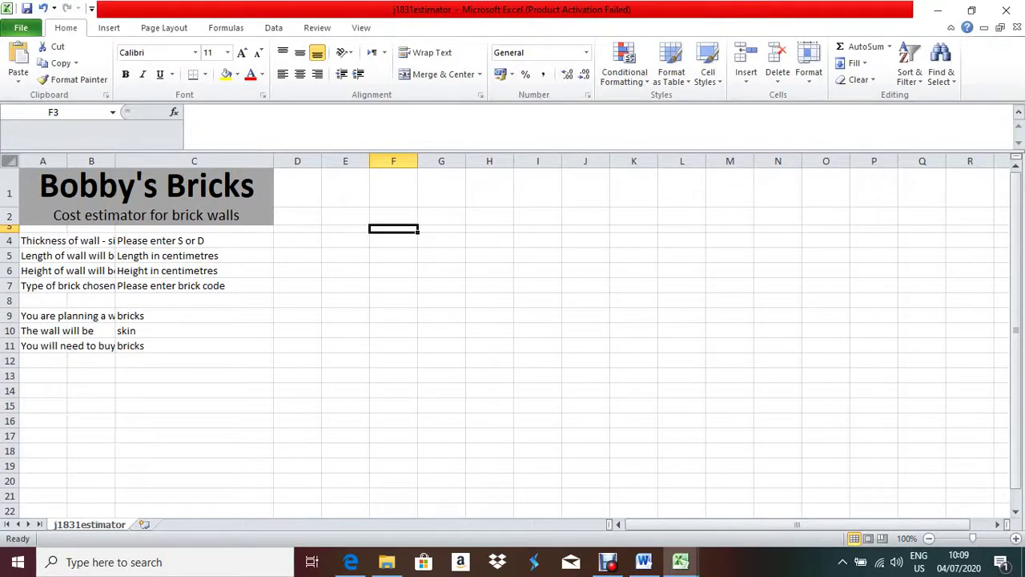
left_click(10, 161)
- AutoFit all column widths and right-align the labels in A4:A10
key("alt+h")
key("o")
key("i")
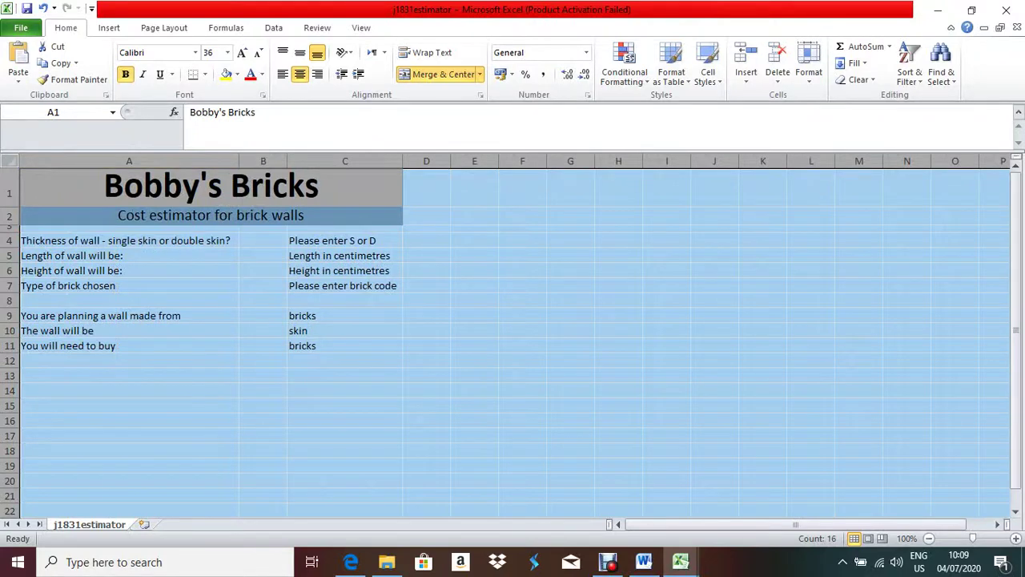
left_click(475, 255)
left_click_drag(120, 240, 120, 330)
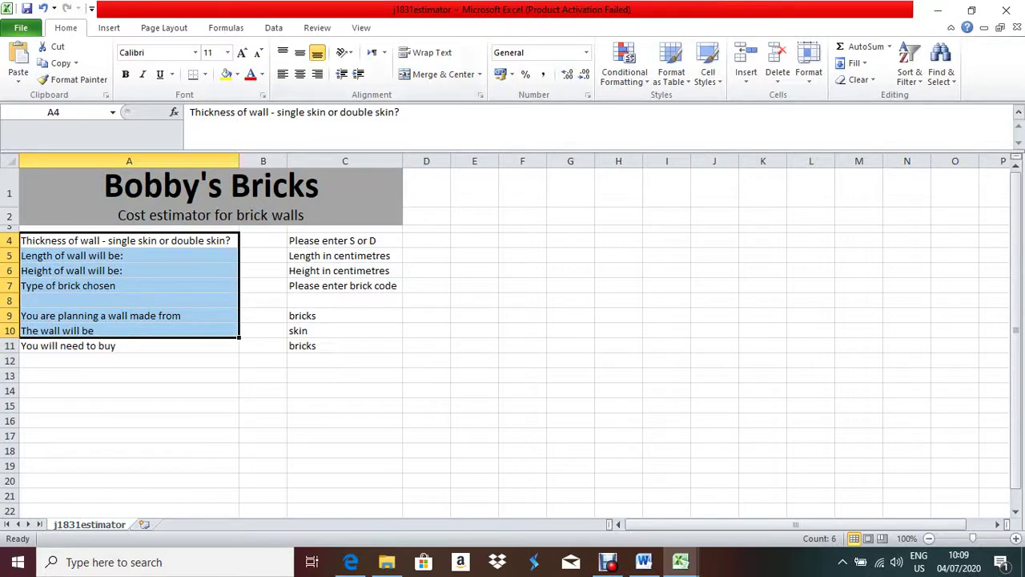
left_click(317, 74)
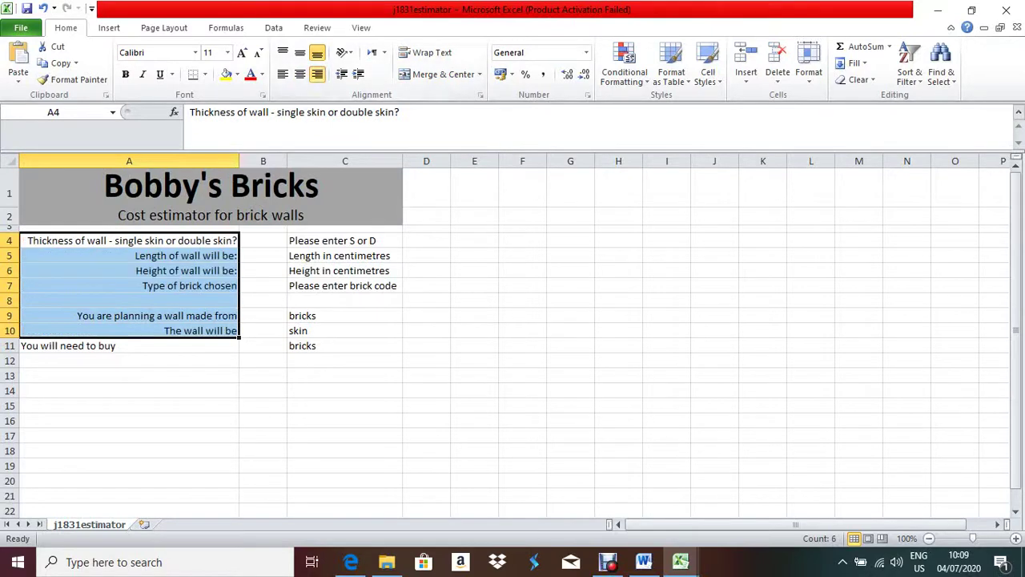
- Right-align the 'You will need to buy' label in A11 and compare against the exam layout
left_click_drag(345, 241, 344, 345)
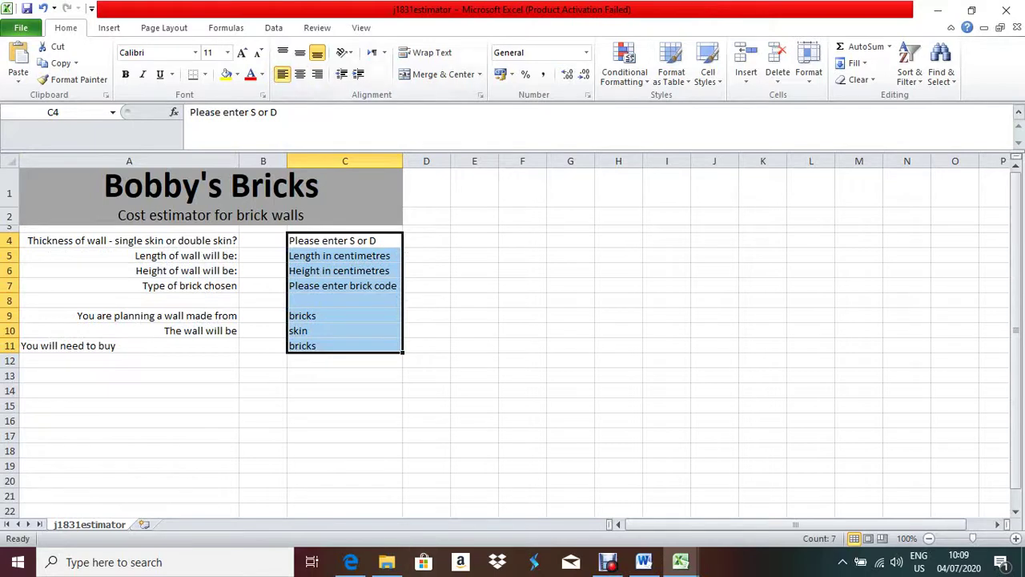
left_click(129, 345)
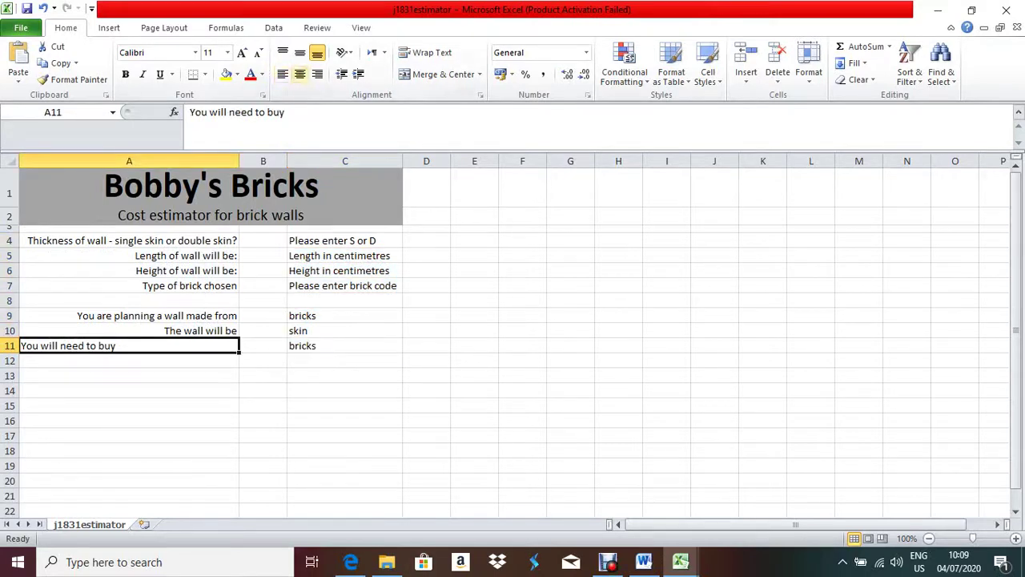
left_click(317, 74)
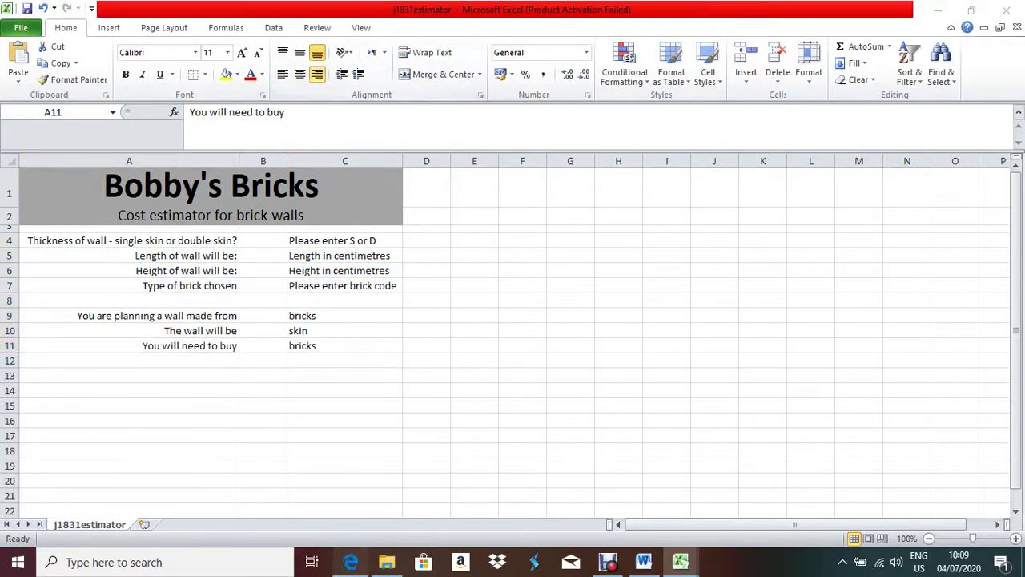
key("alt+Tab")
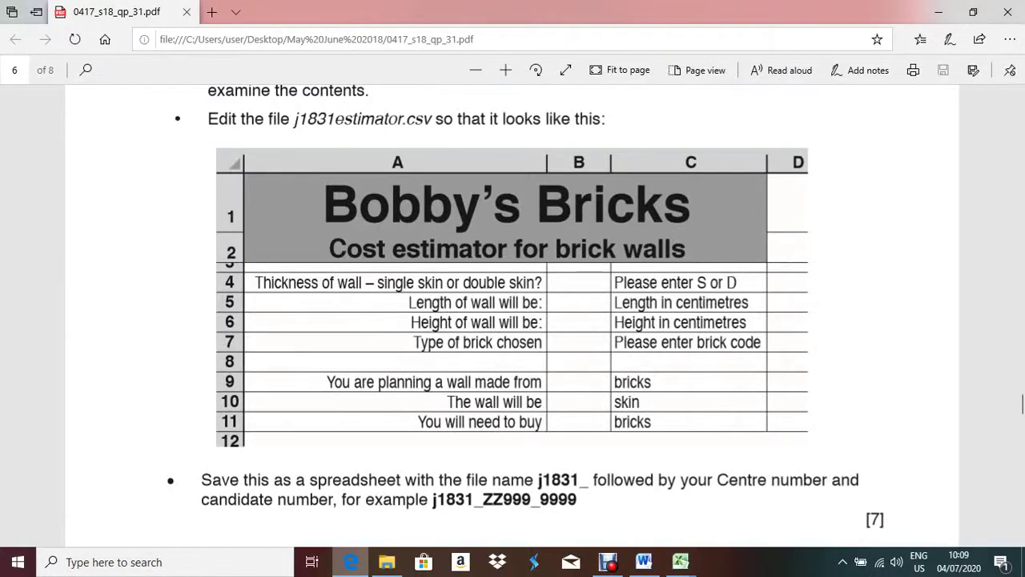
key("alt+Tab")
key("alt+Tab")
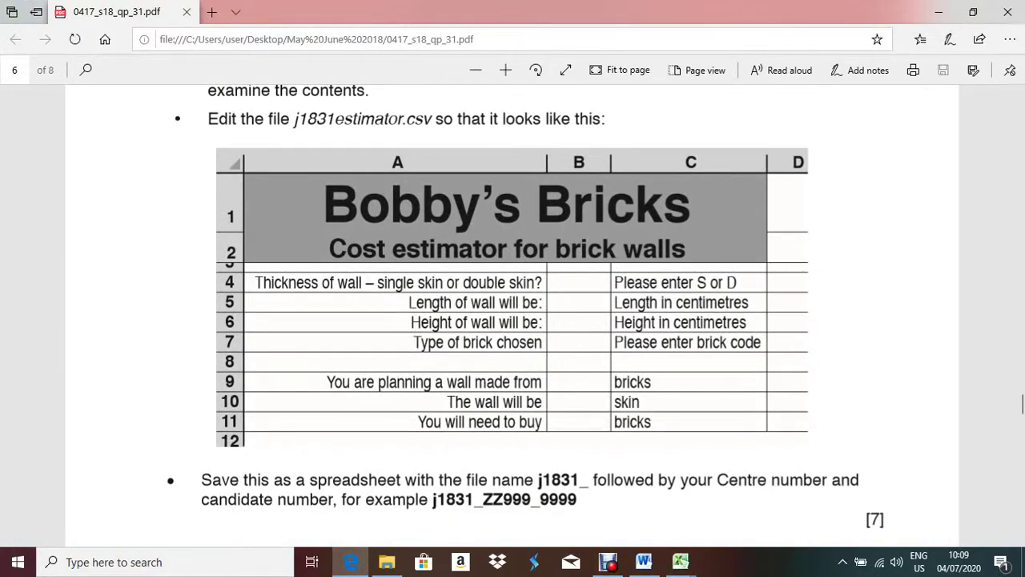
key("alt+Tab")
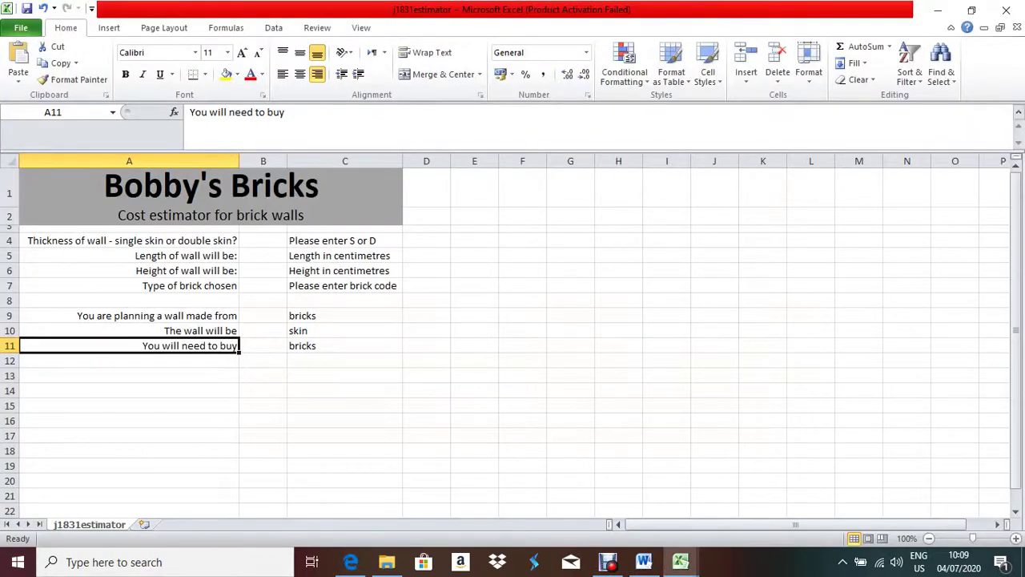
- Start Save As and browse to the Desktop's May June 2018\31 folder
left_click(426, 254)
key("alt+f")
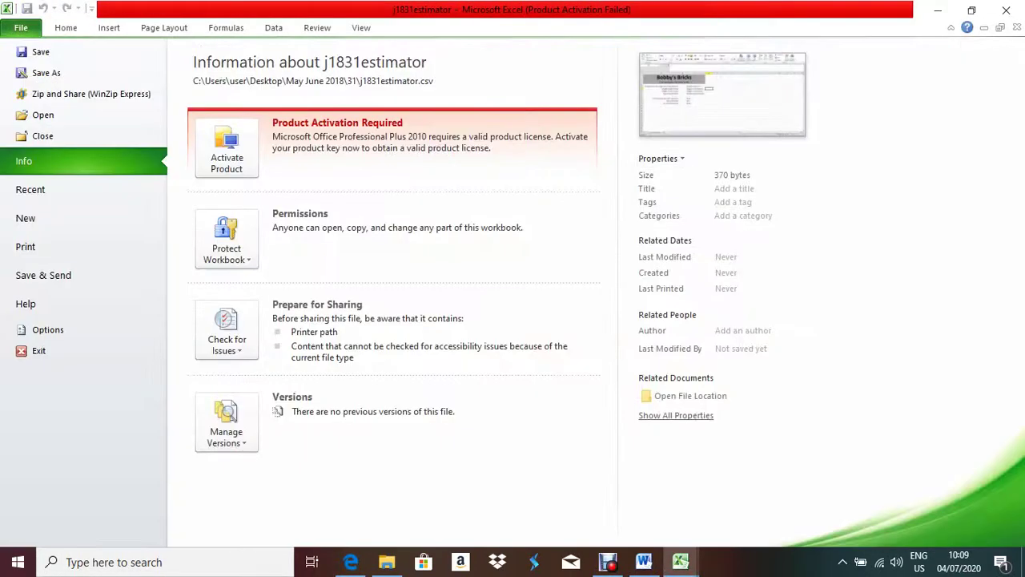
key("a")
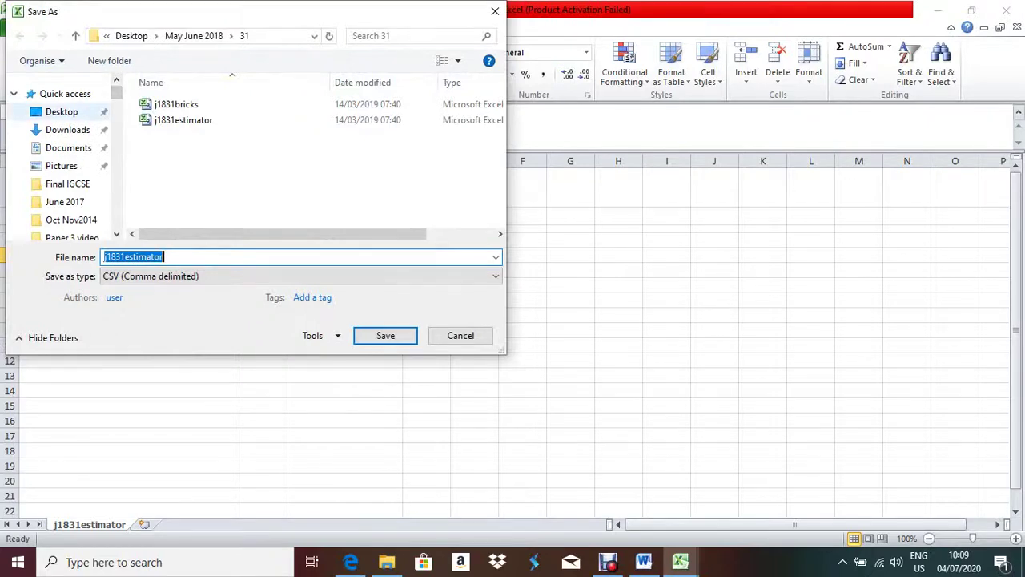
left_click(62, 111)
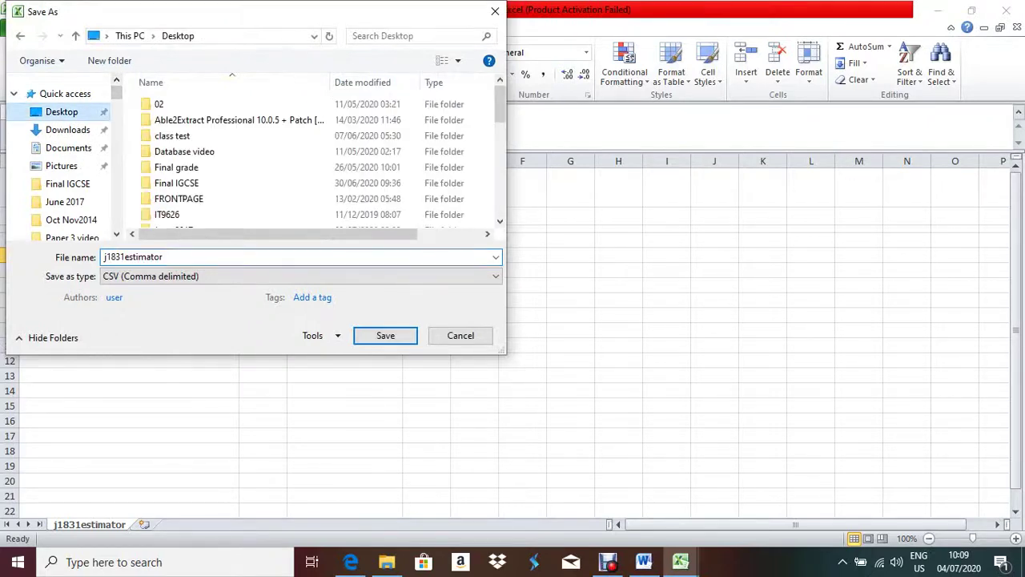
left_click(178, 199)
key("m")
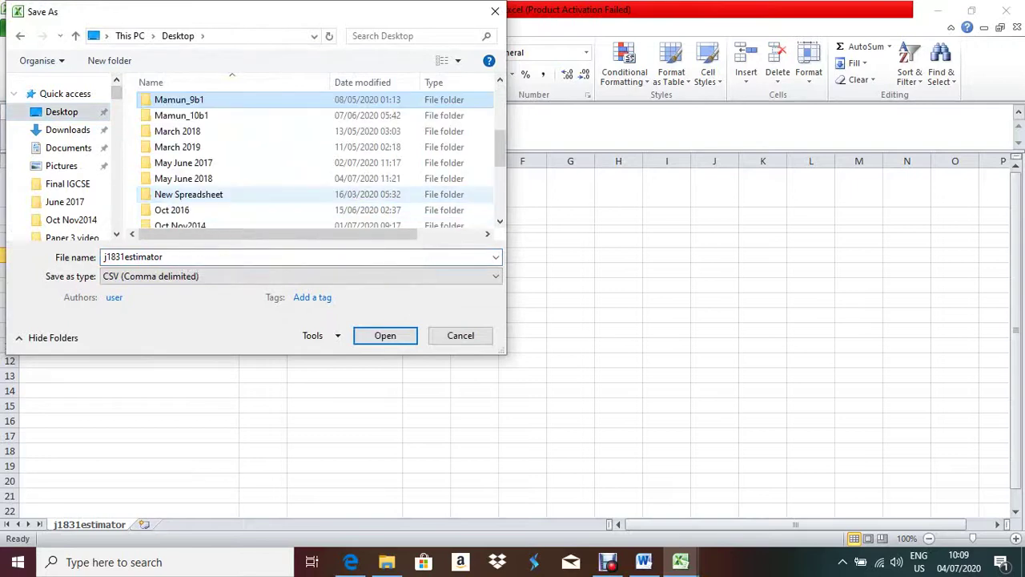
key("m")
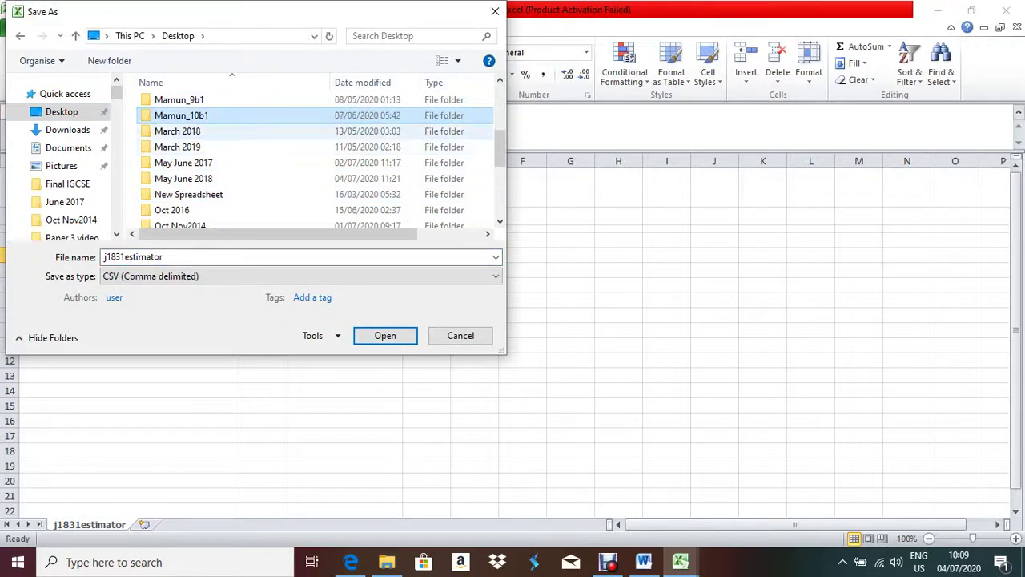
key("m")
key("m")
key("m")
key("m")
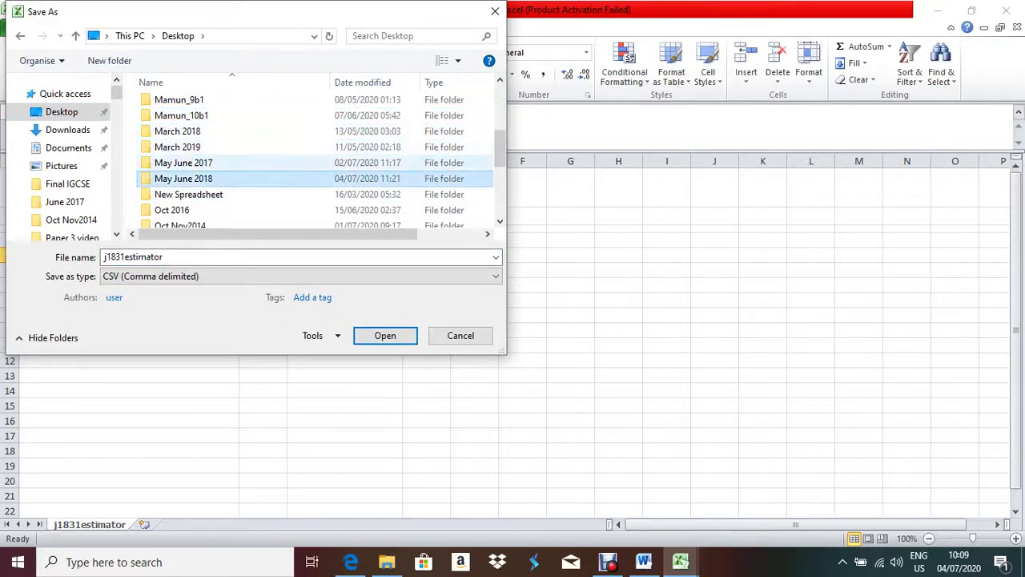
key("Return")
key("3")
key("Return")
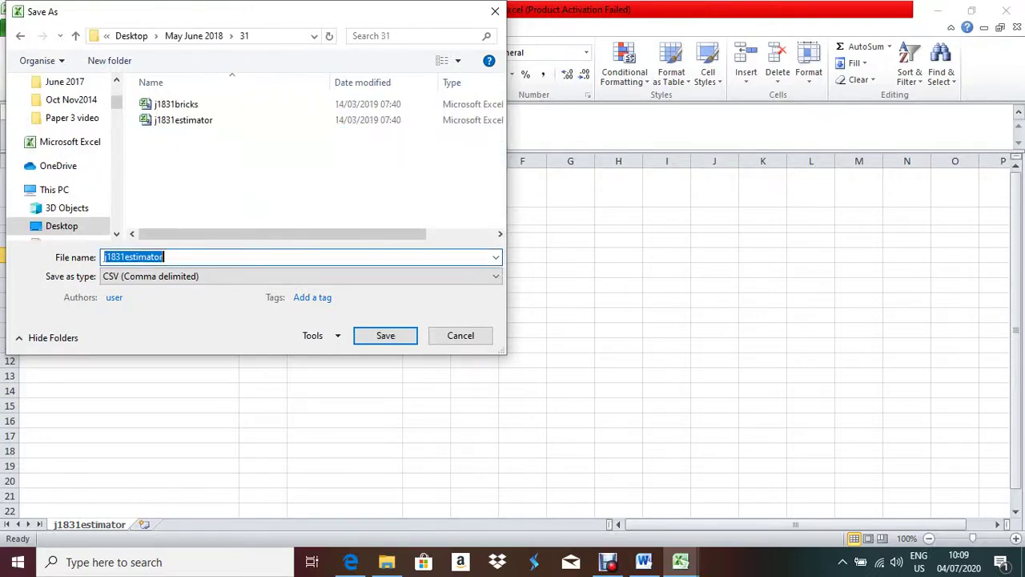
- Name the file eee, set its type to Excel Workbook, and save
type("web")
key("Tab")
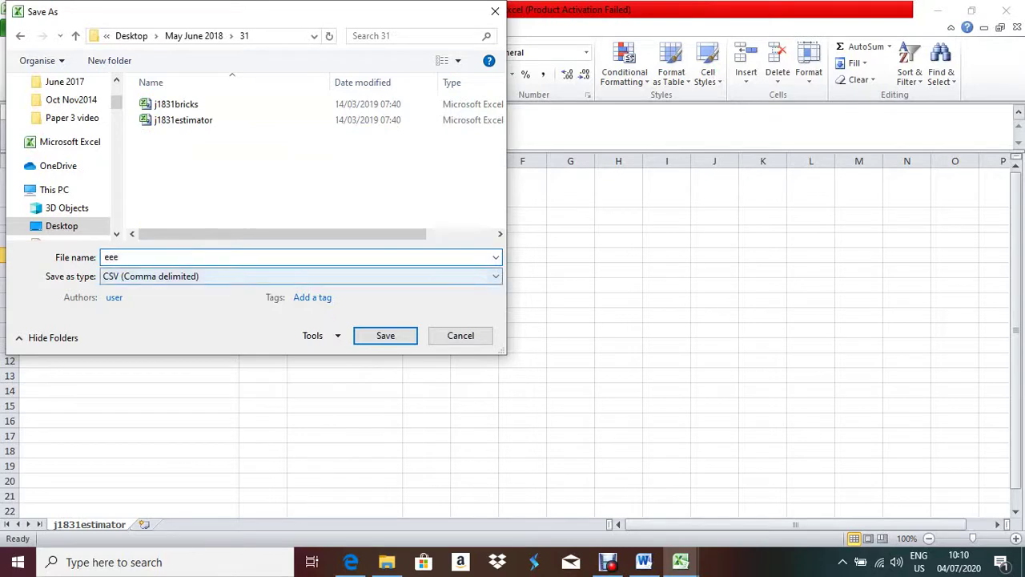
key("F4")
key("Up")
key("Up")
key("Up")
key("Up")
key("Up")
key("Up")
key("Up")
key("Up")
key("Up")
key("Up")
key("Up")
key("Up")
key("Up")
key("Up")
key("Up")
key("Up")
key("Up")
key("Up")
key("Up")
key("Up")
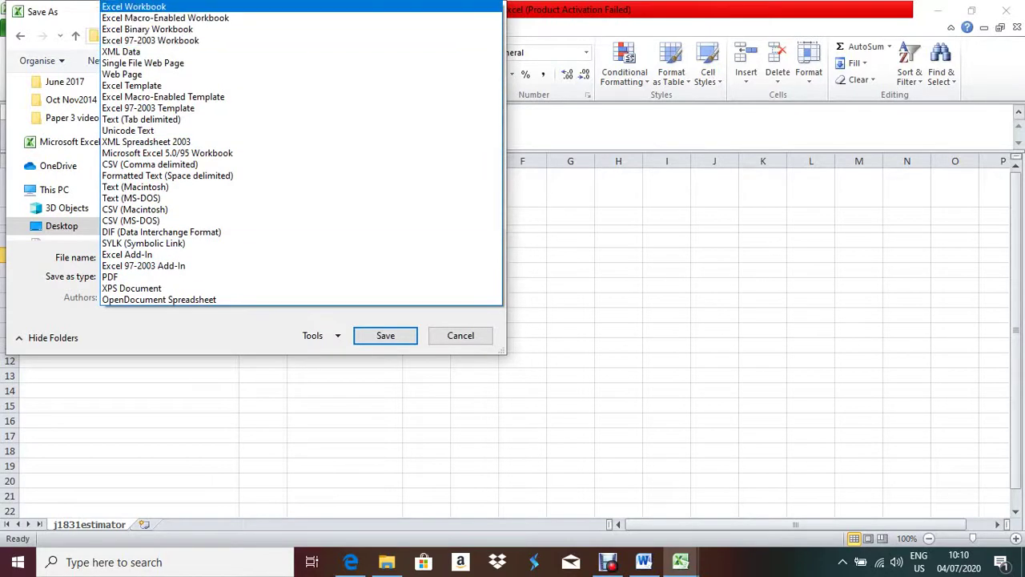
key("Return")
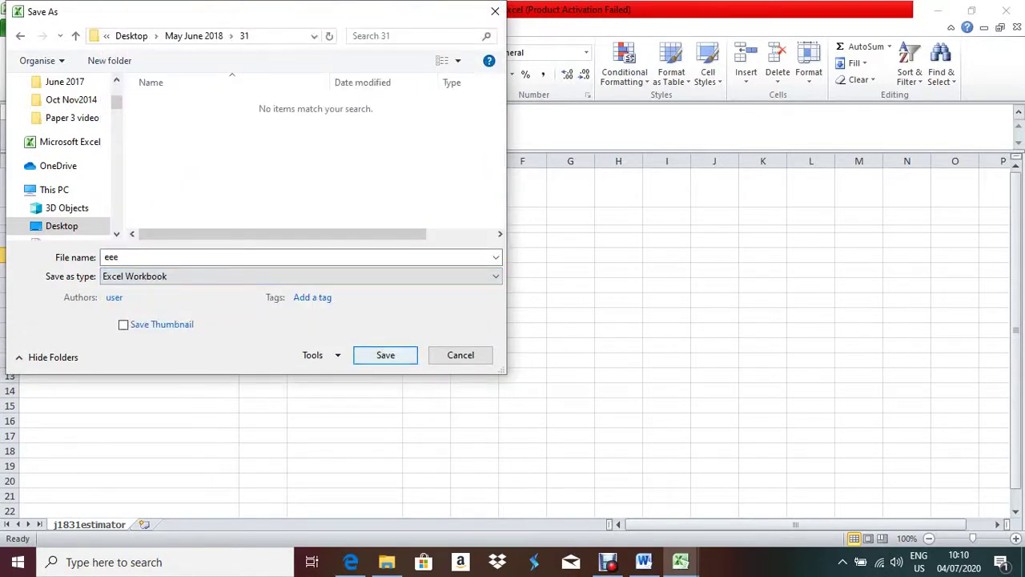
key("Return")
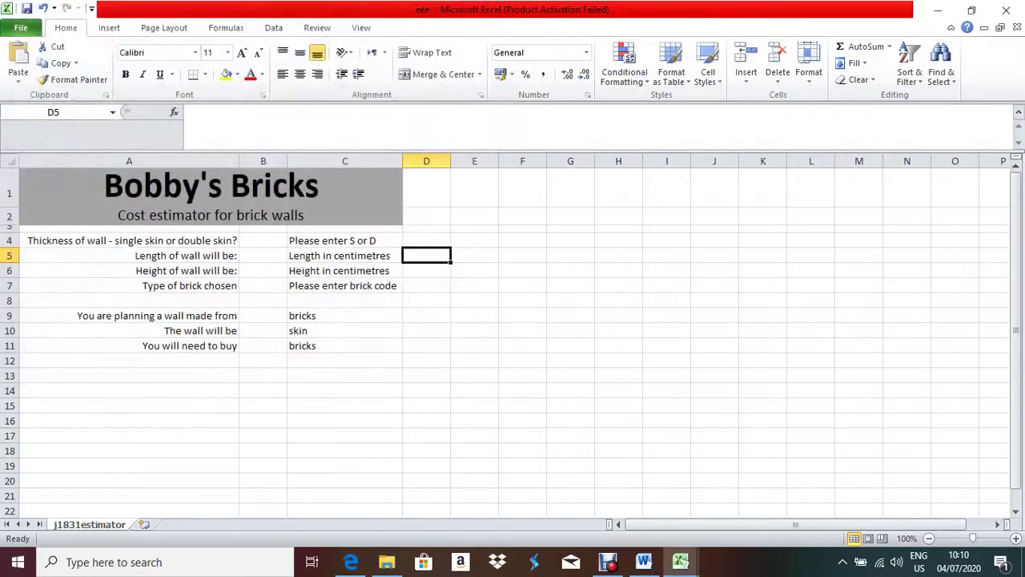
- Read the Evidence 6 instructions in the exam paper
left_click(351, 562)
scroll(513, 304, "down", 4)
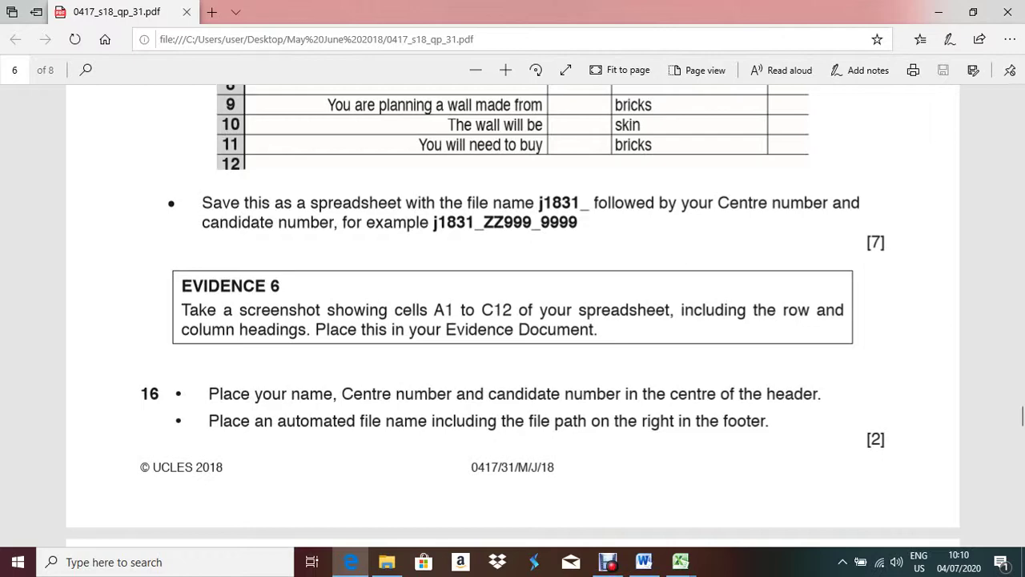
key("alt+Tab")
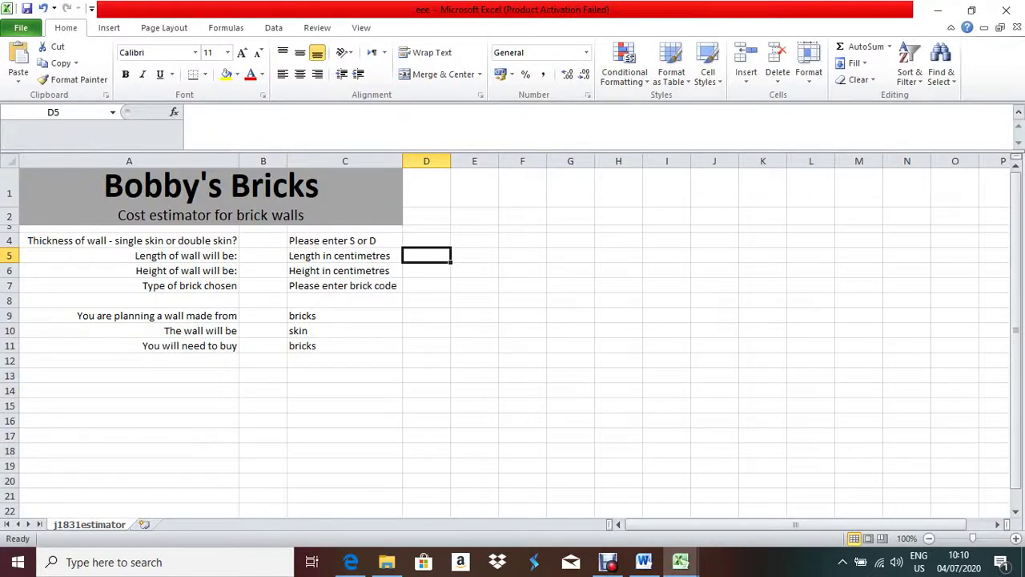
- Select A1:C12 on the Bobby's Bricks sheet and capture a screenshot for Word
key("ctrl+Home")
key("shift+Down")
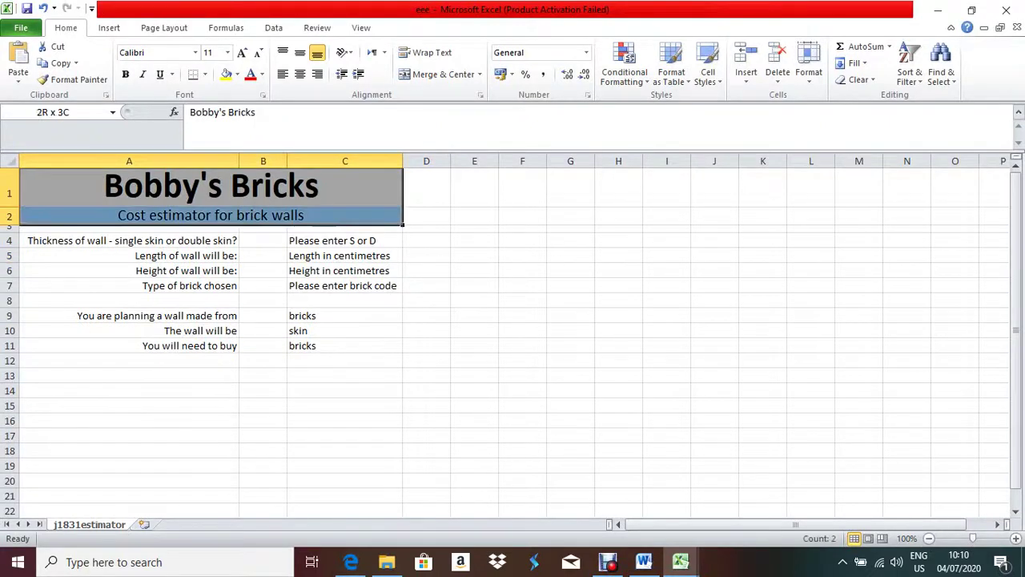
key("shift+Down")
key("shift+Down")
key("shift+Down")
key("shift+Down")
key("shift+Down")
key("shift+Down")
key("shift+Down")
key("shift+Down")
key("shift+Down")
key("shift+Down")
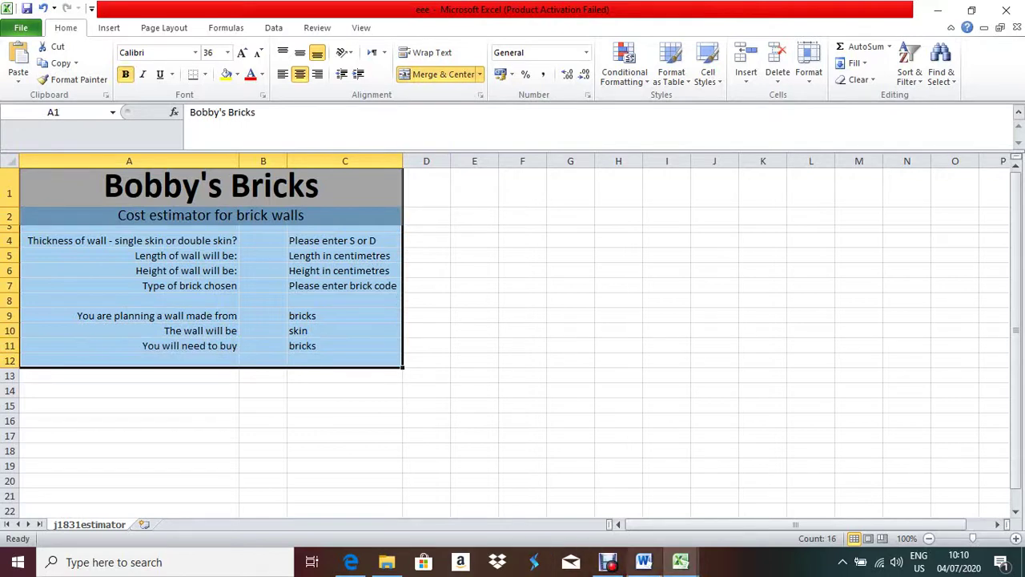
mouse_move(387, 562)
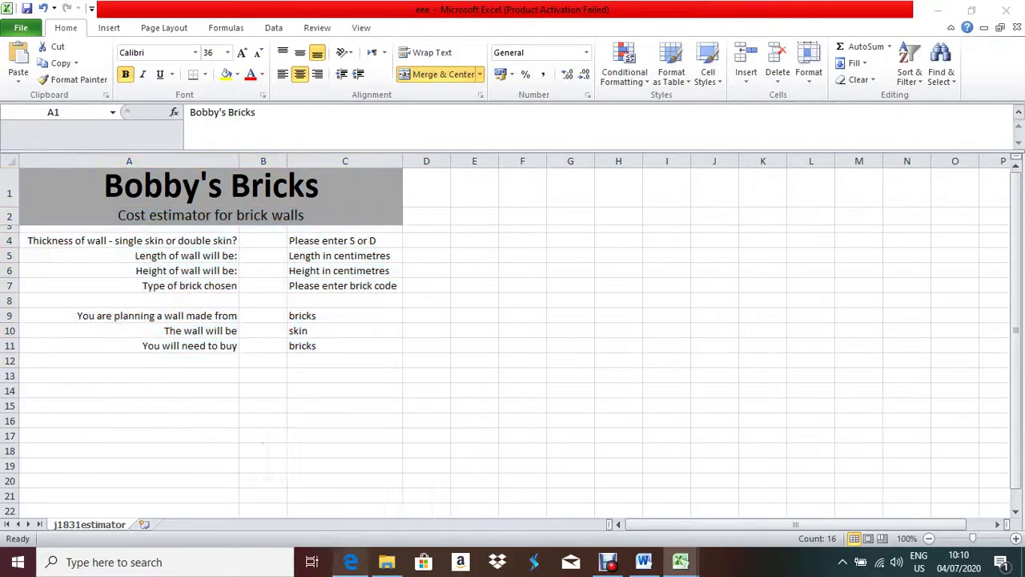
left_click(350, 562)
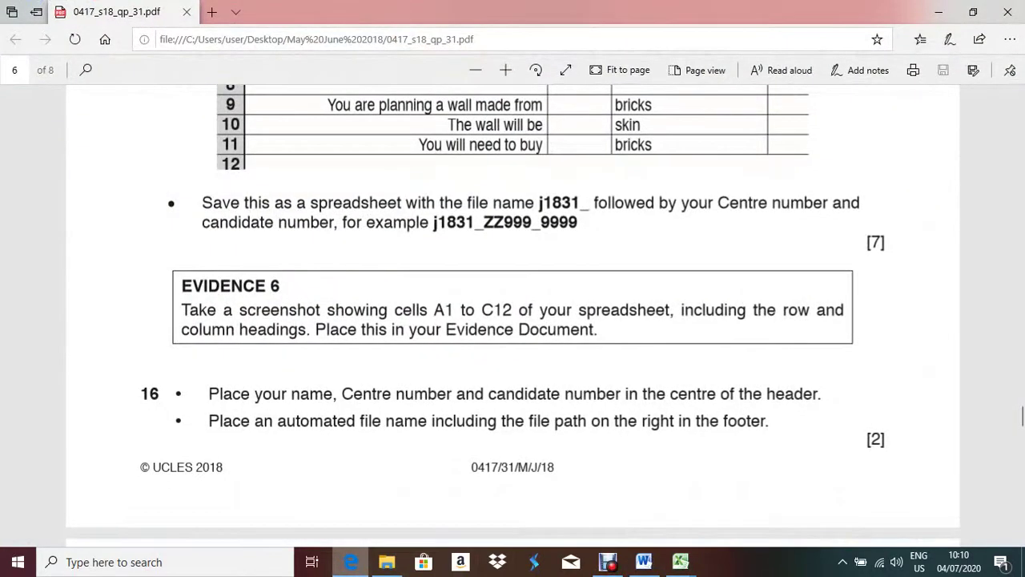
key("alt+Tab")
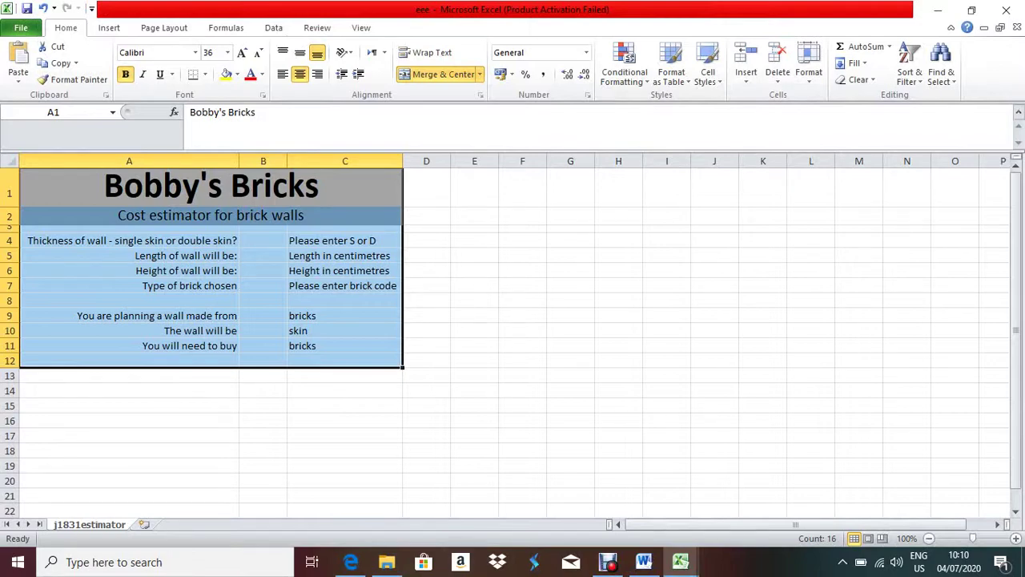
key("alt+Tab")
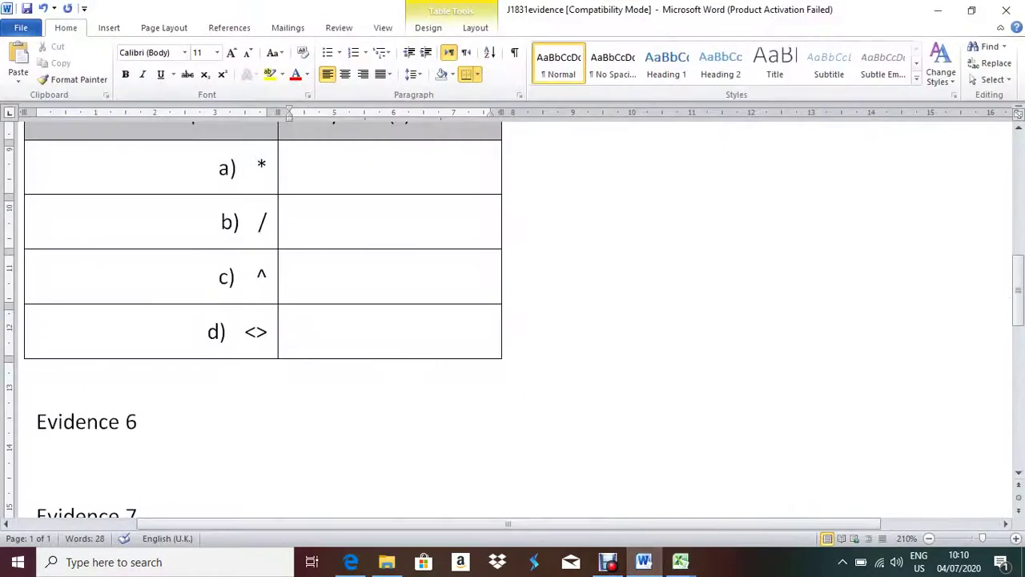
- Paste the spreadsheet screenshot below the Evidence 6 heading and select it
left_click(37, 468)
key("ctrl+v")
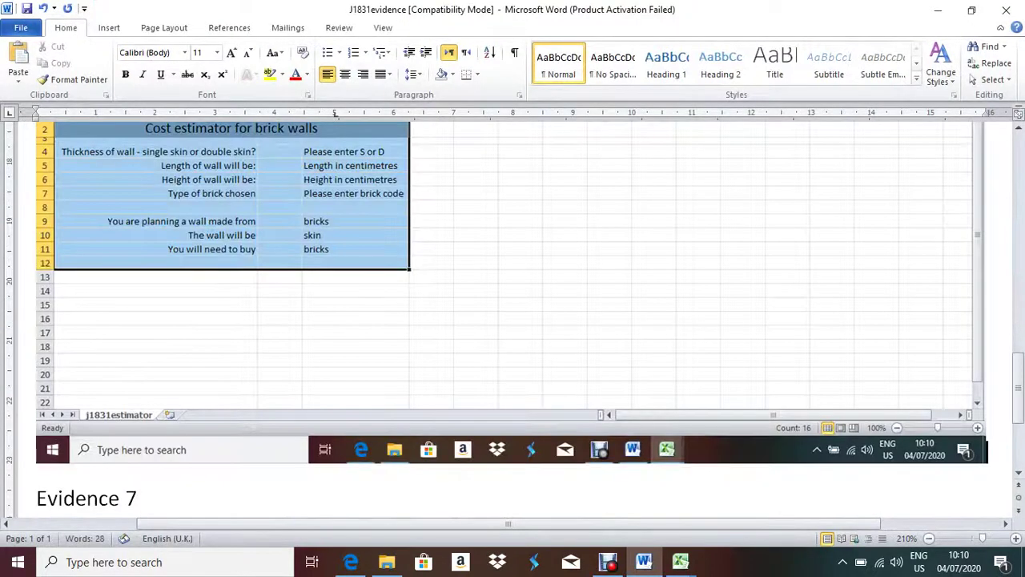
scroll(513, 320, "up", 5)
key("shift+Left")
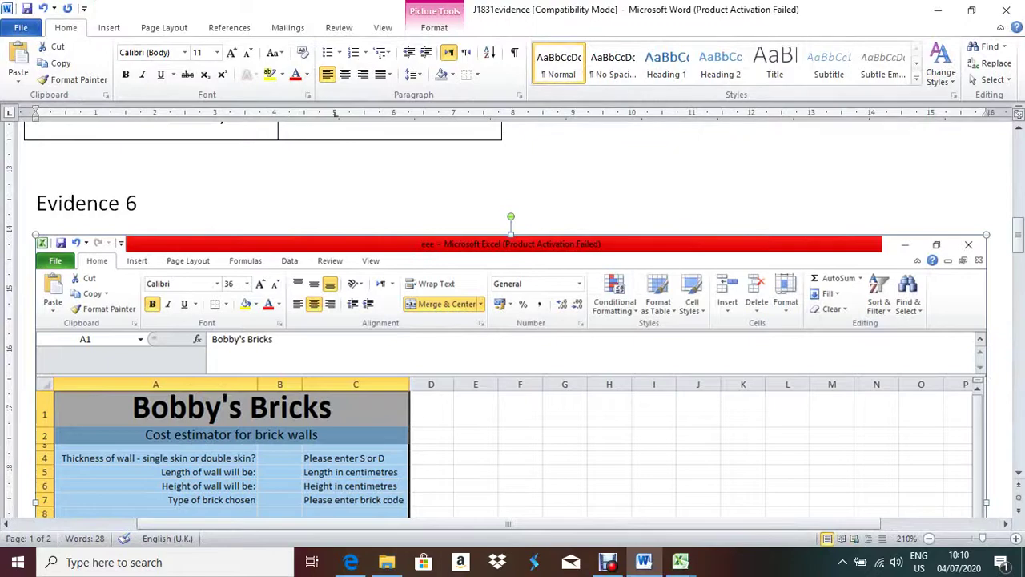
left_click(434, 28)
scroll(512, 320, "down", 5)
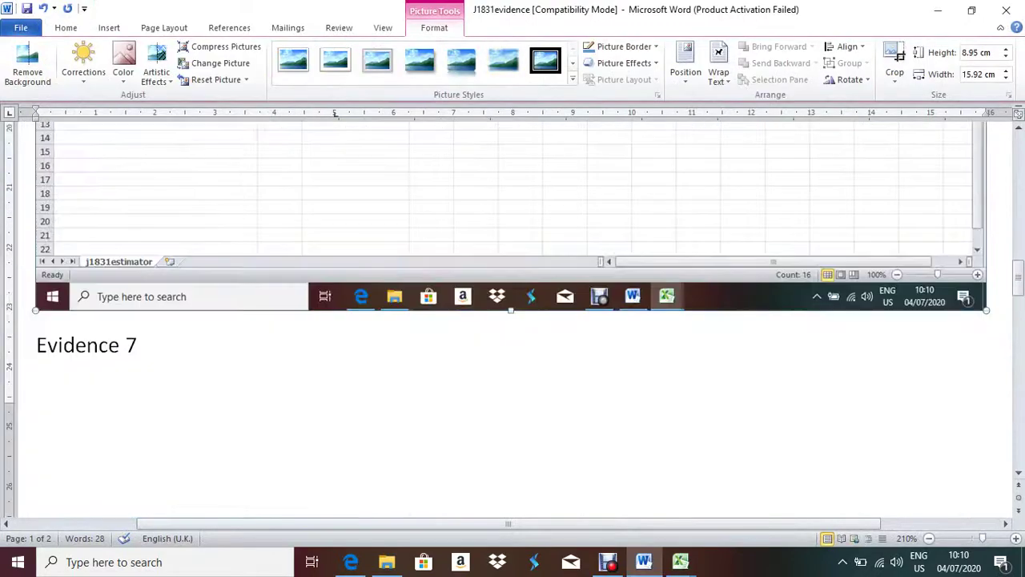
scroll(513, 321, "up", 2)
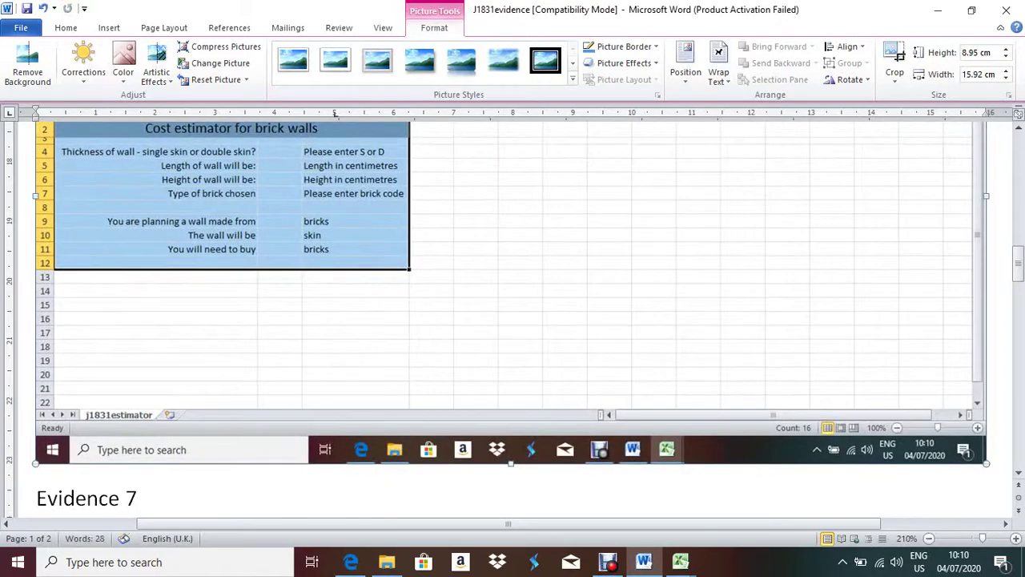
- Crop the screenshot to cells A1–C12 with headings, trimming off the ribbon
left_click(895, 74)
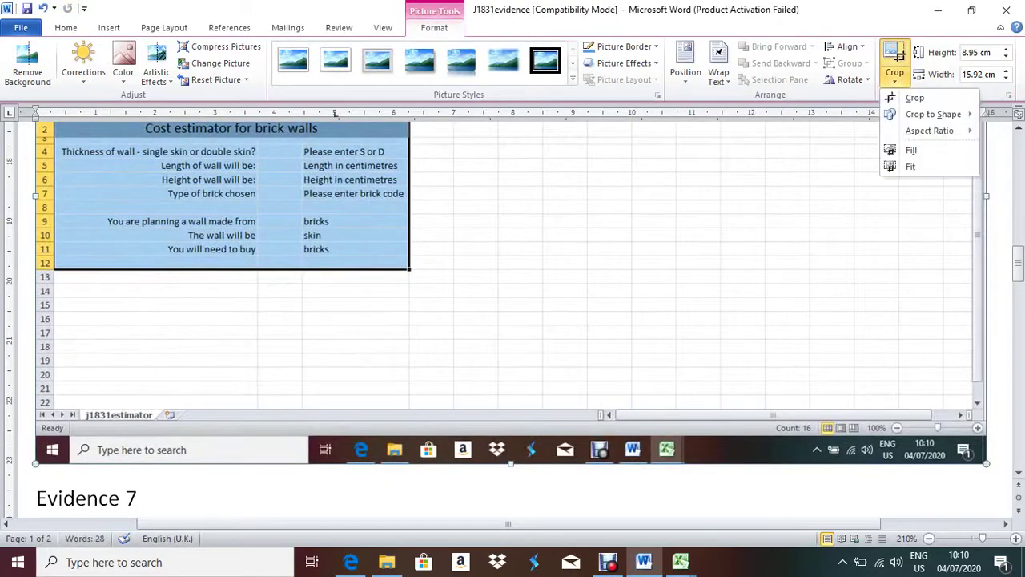
left_click(915, 96)
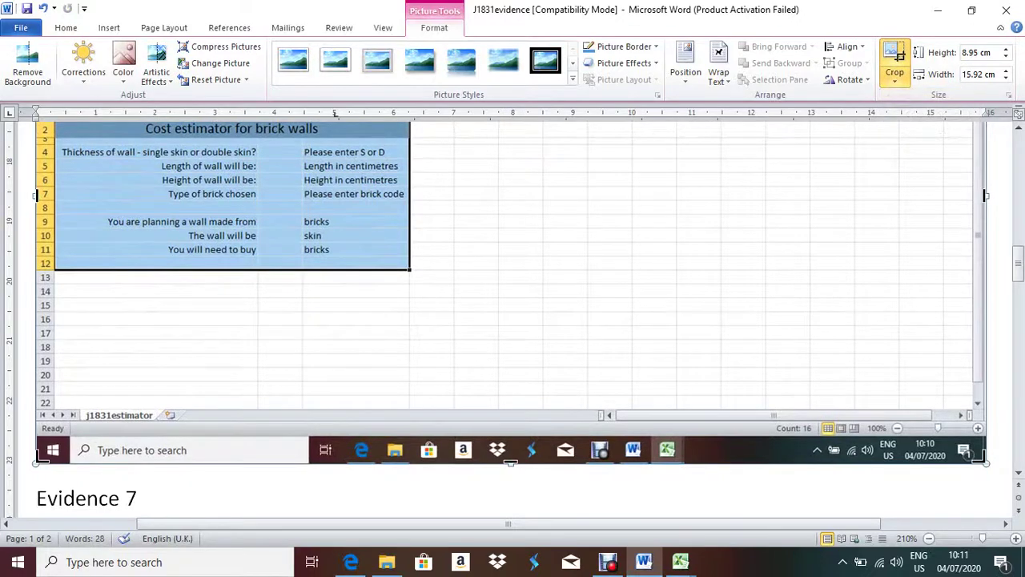
left_click_drag(986, 463, 412, 272)
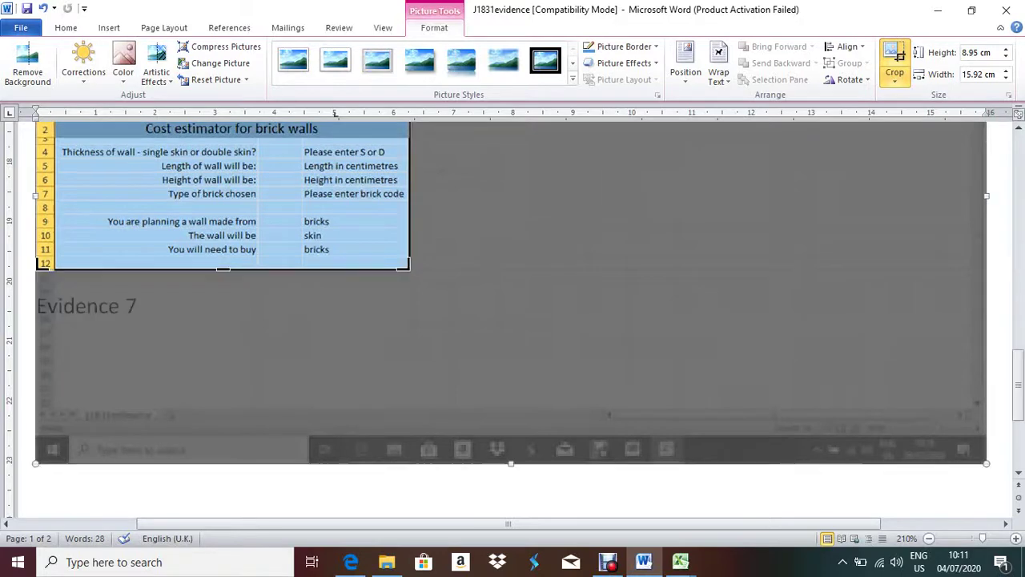
scroll(412, 273, "up", 3)
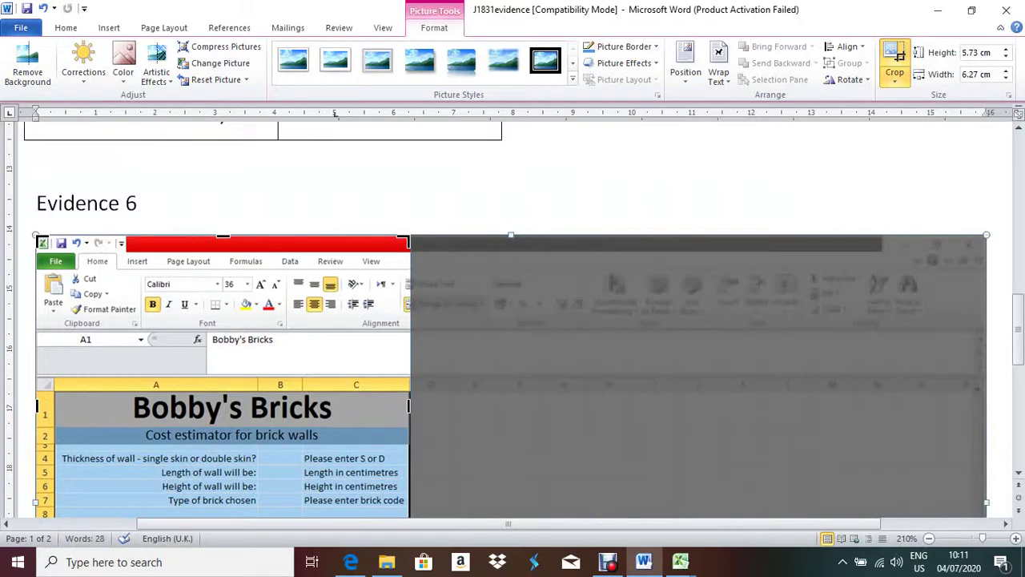
left_click_drag(223, 237, 223, 374)
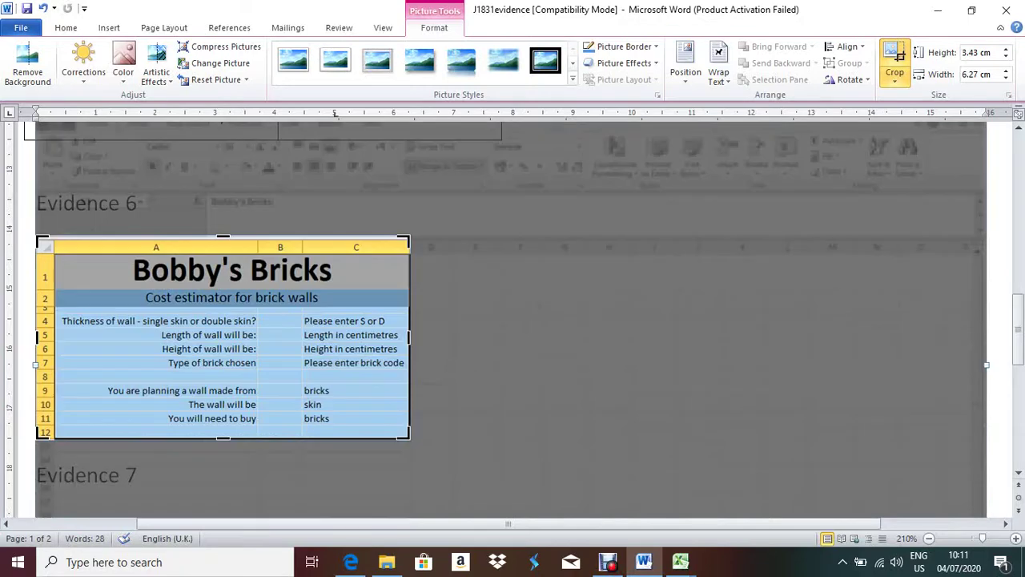
key("Escape")
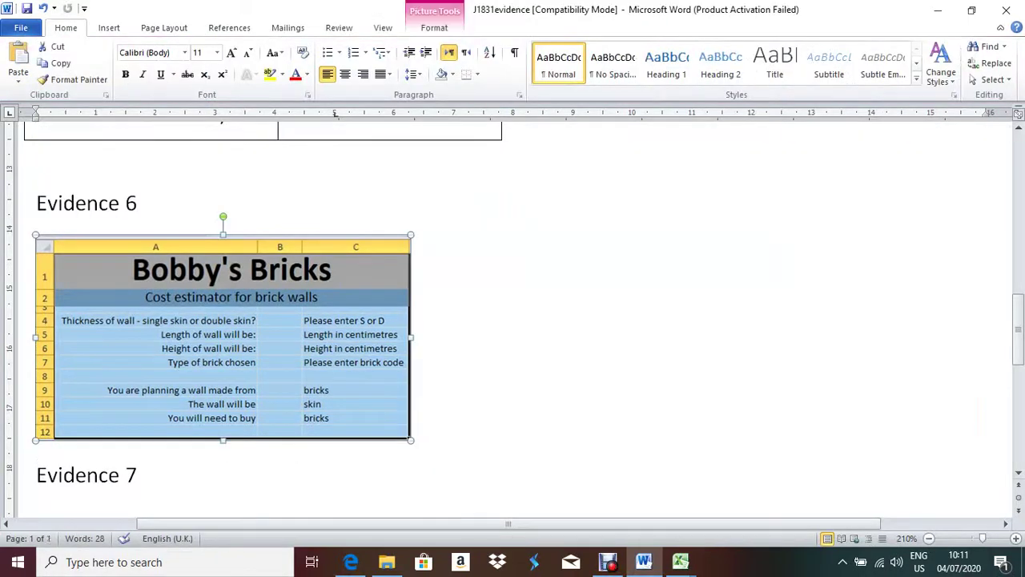
- Enlarge the cropped screenshot by stretching it wider and taller
left_click_drag(410, 338, 684, 337)
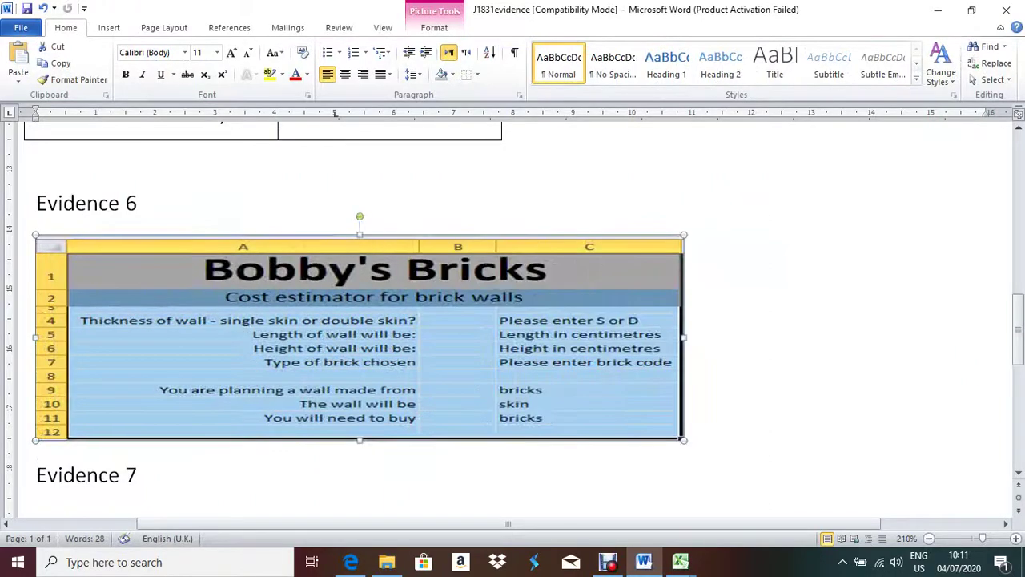
left_click_drag(360, 440, 359, 512)
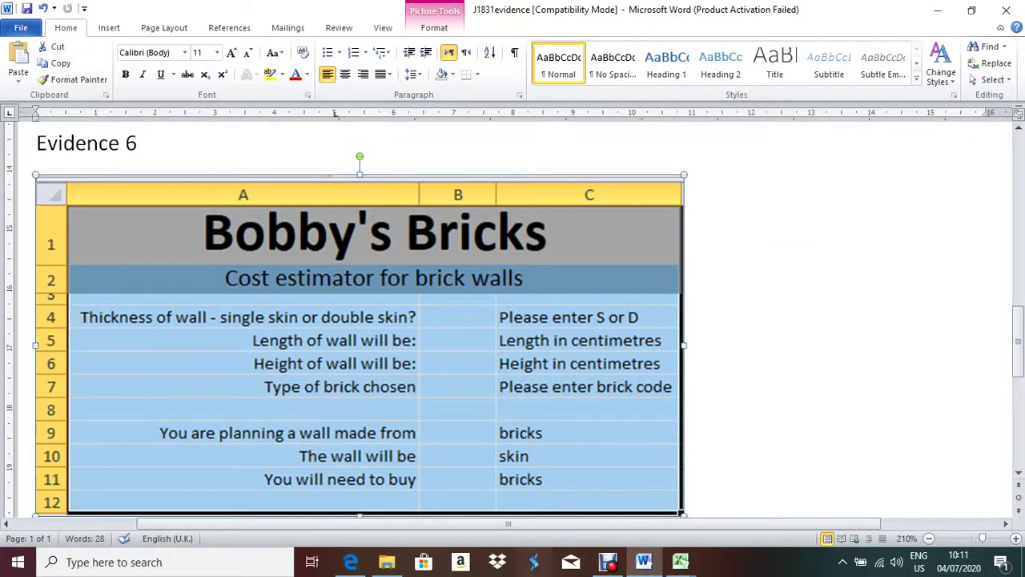
left_click(351, 562)
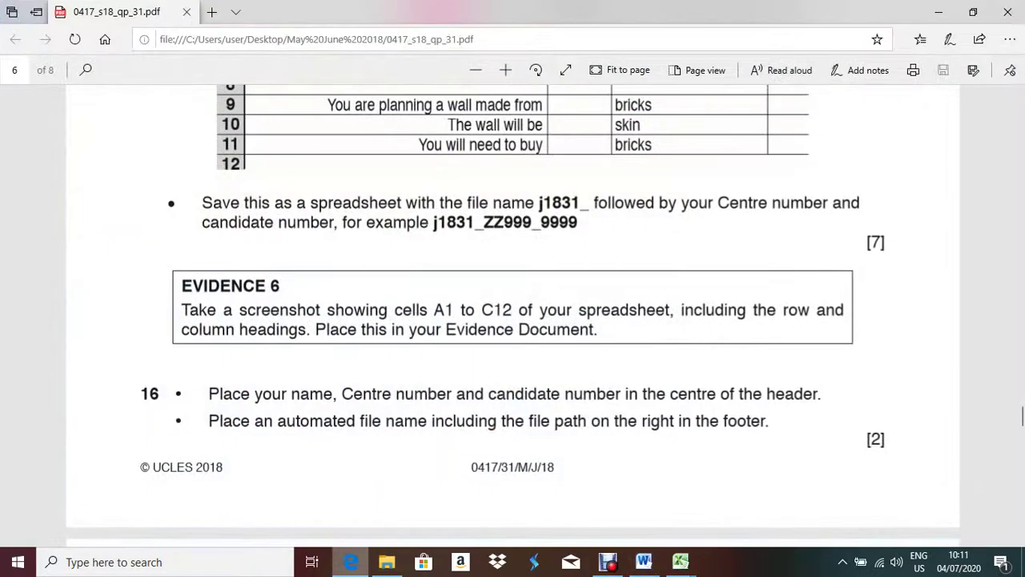
- Read question 16's header and footer instructions, then return to the Excel sheet
scroll(512, 321, "up", 5)
scroll(513, 320, "down", 5)
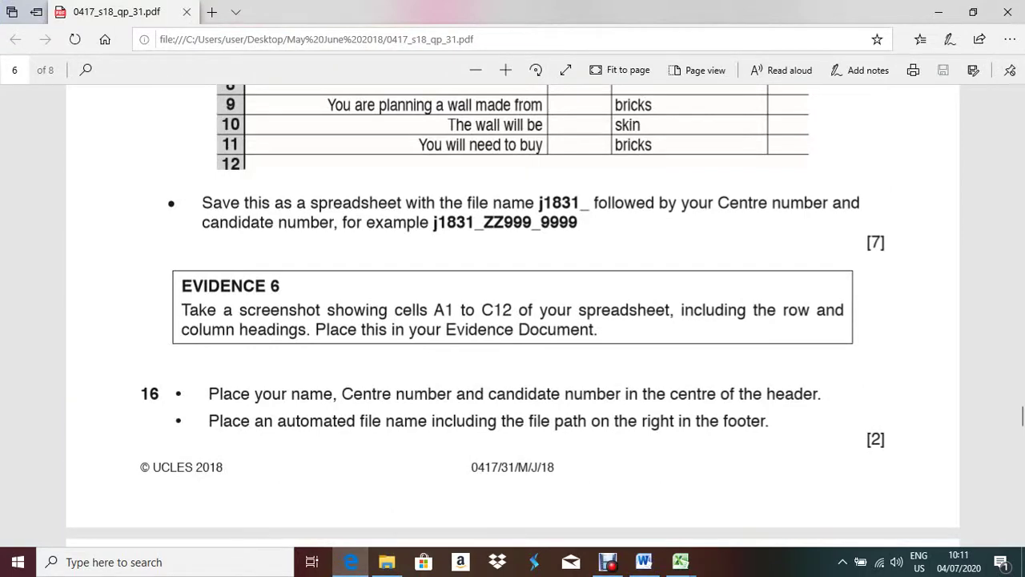
key("alt+Tab")
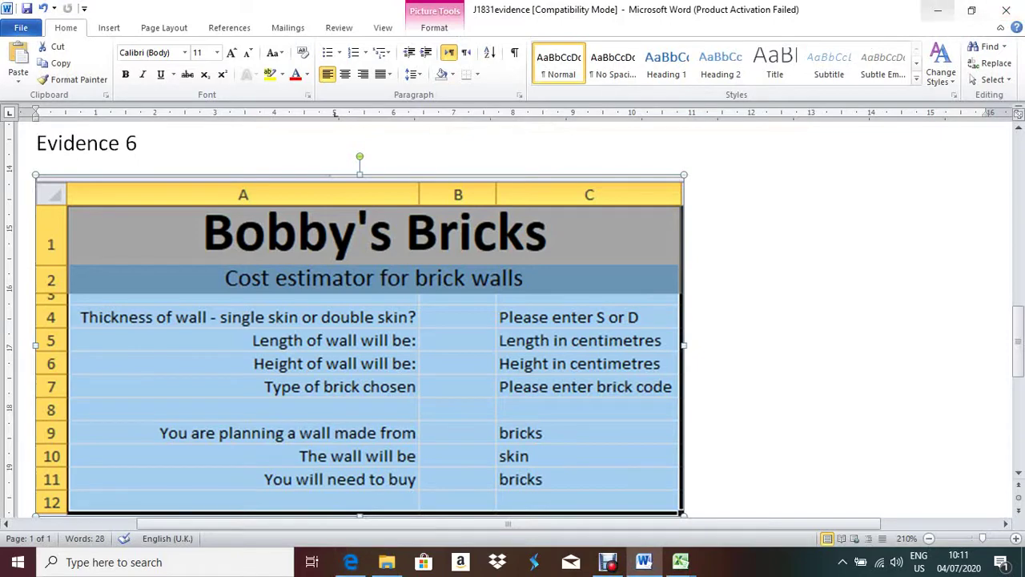
left_click(937, 9)
left_click_drag(619, 285, 570, 285)
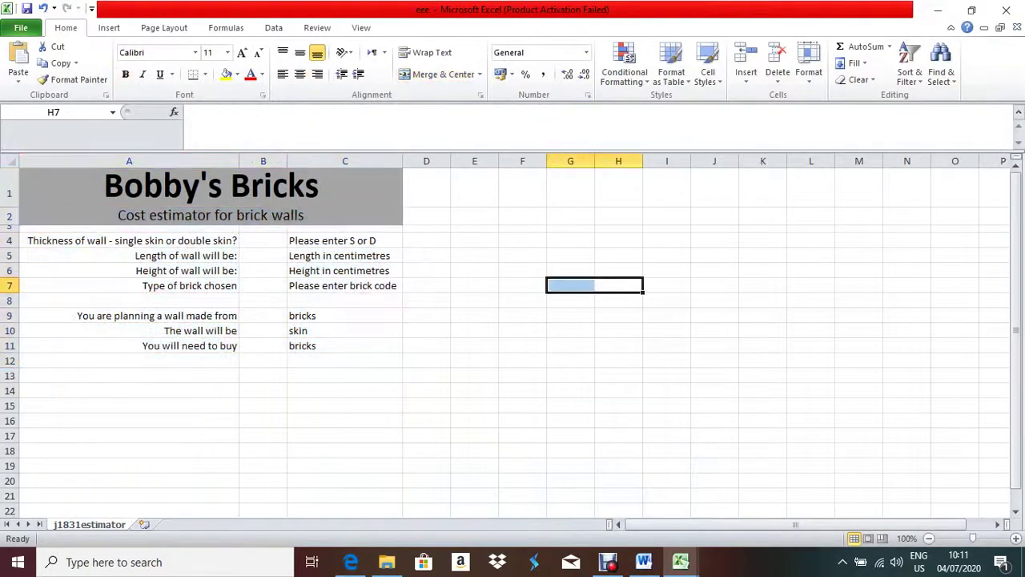
- Start editing the sheet's page header and select its centre section
left_click(109, 27)
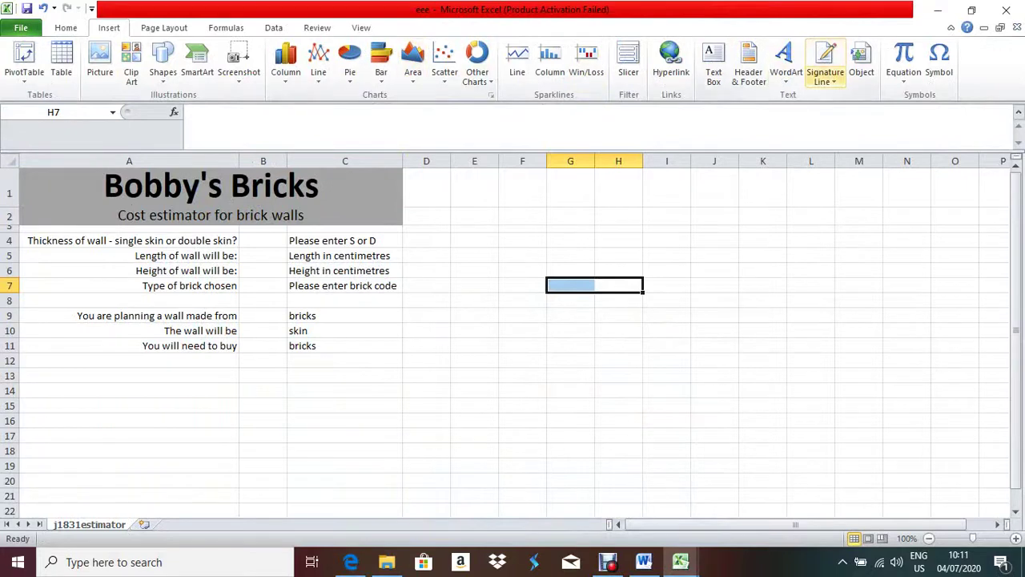
left_click(749, 64)
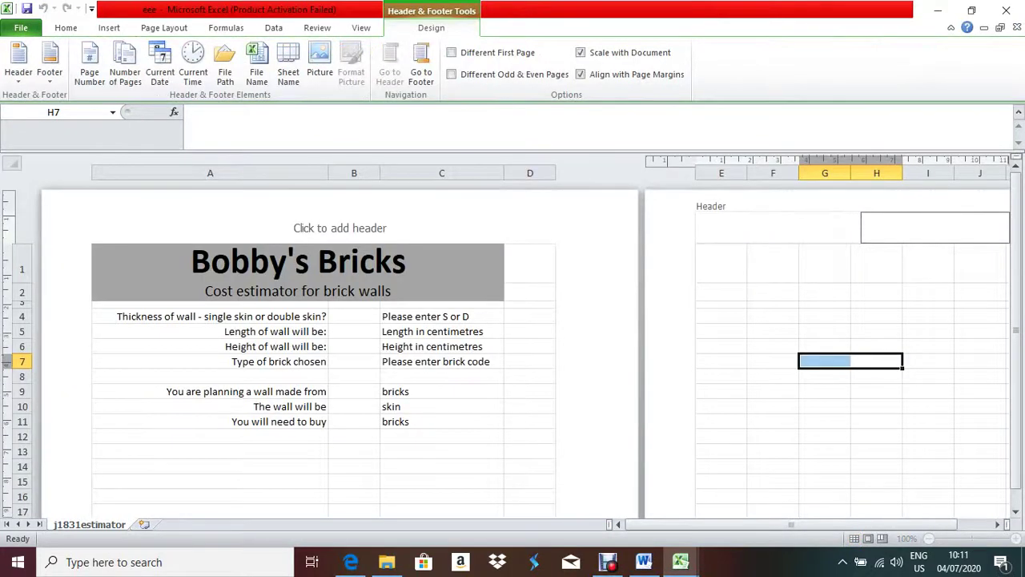
key("Escape")
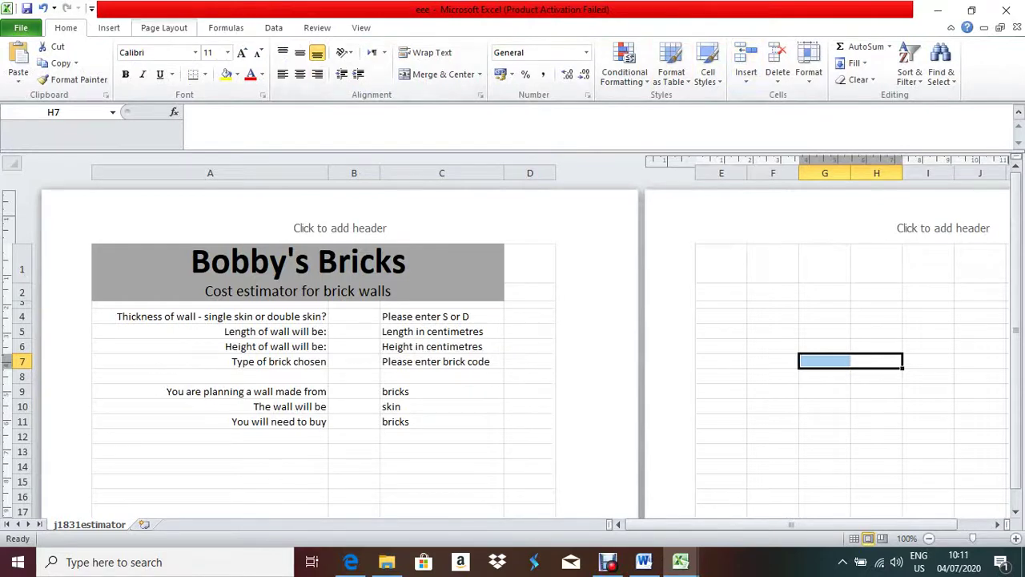
left_click(109, 27)
left_click(748, 64)
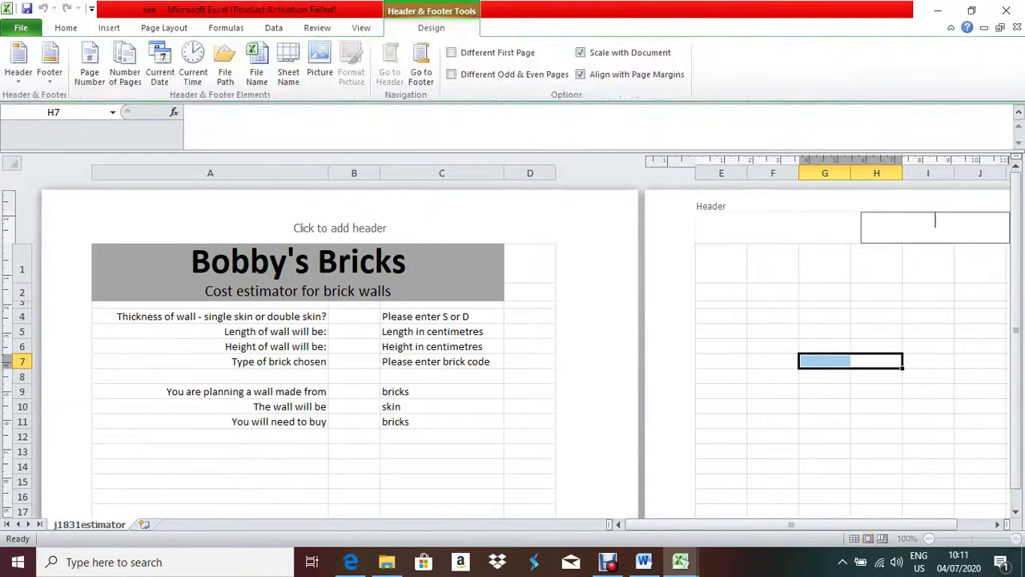
left_click(505, 227)
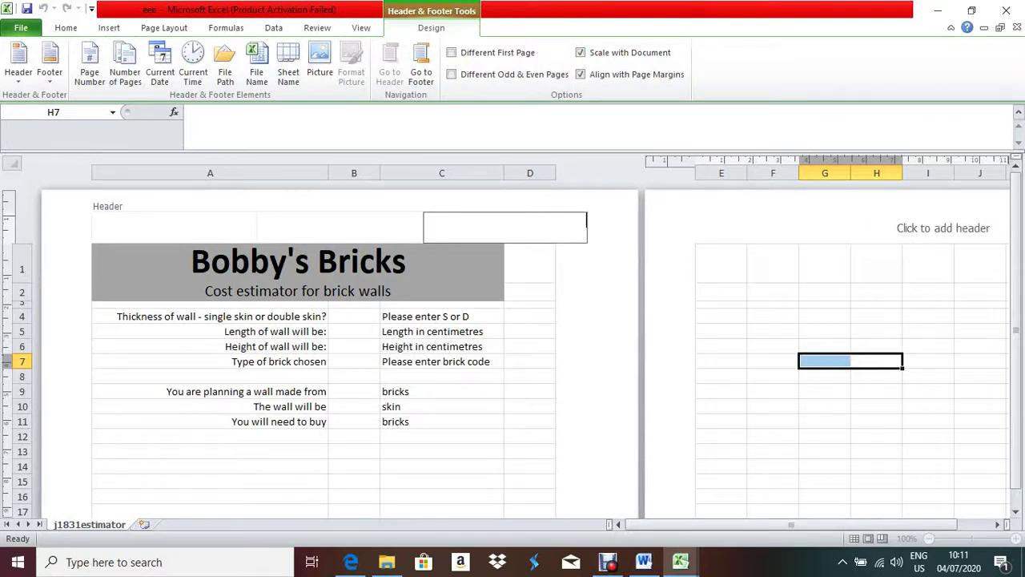
left_click(340, 228)
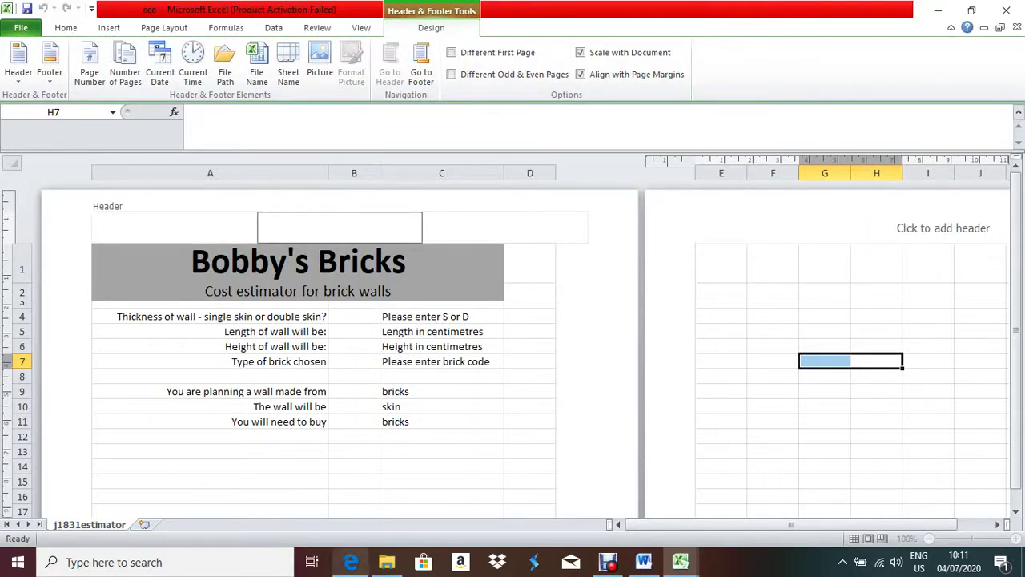
- Enter the candidate's name, centre number and candidate number in the centre header
left_click(350, 562)
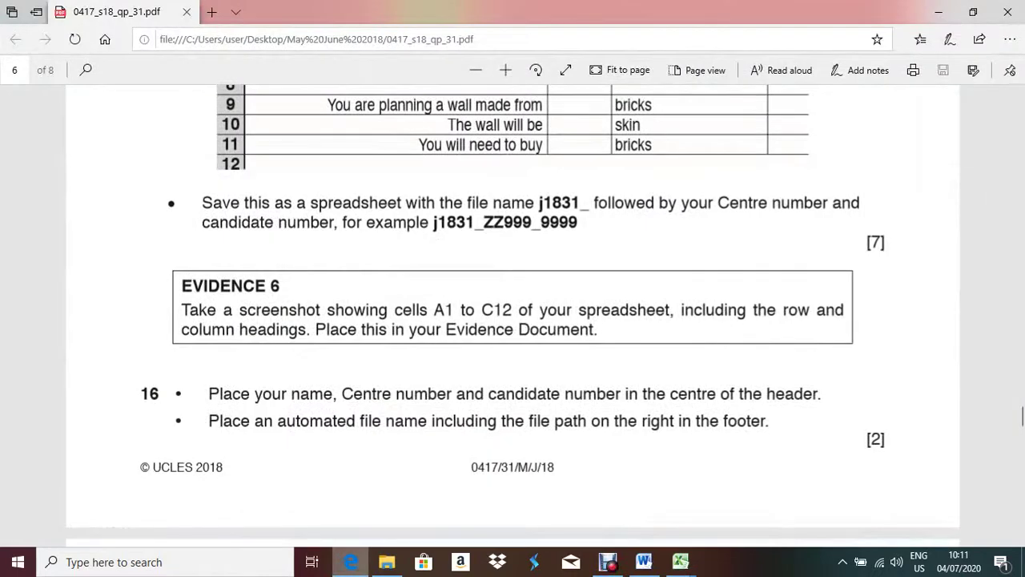
key("alt+Tab")
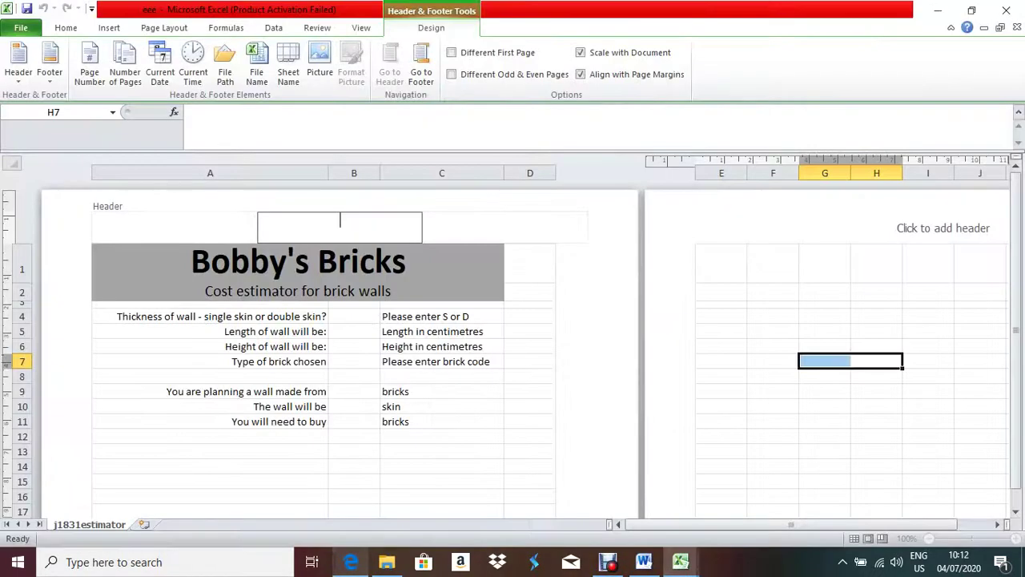
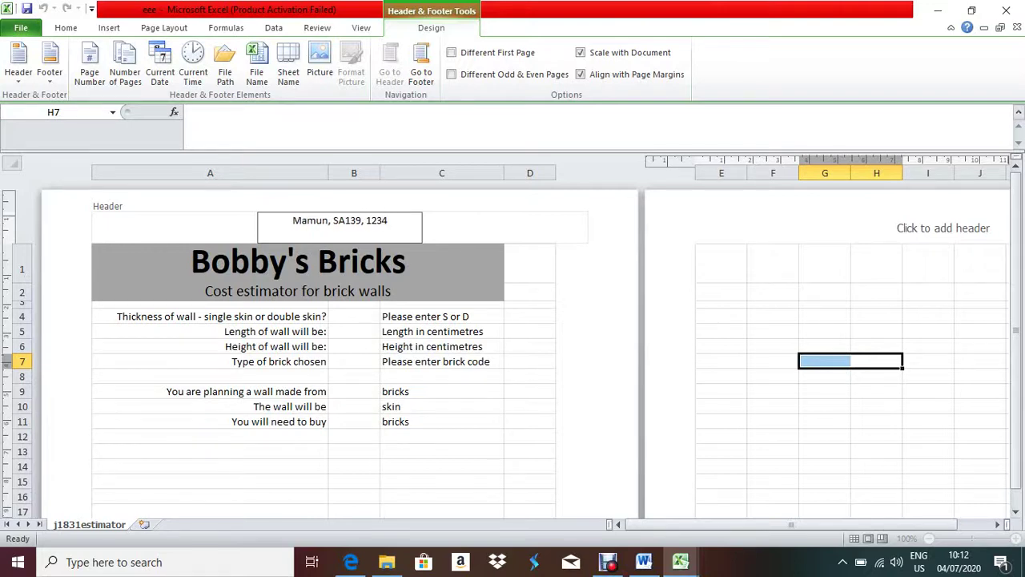
left_click(529, 377)
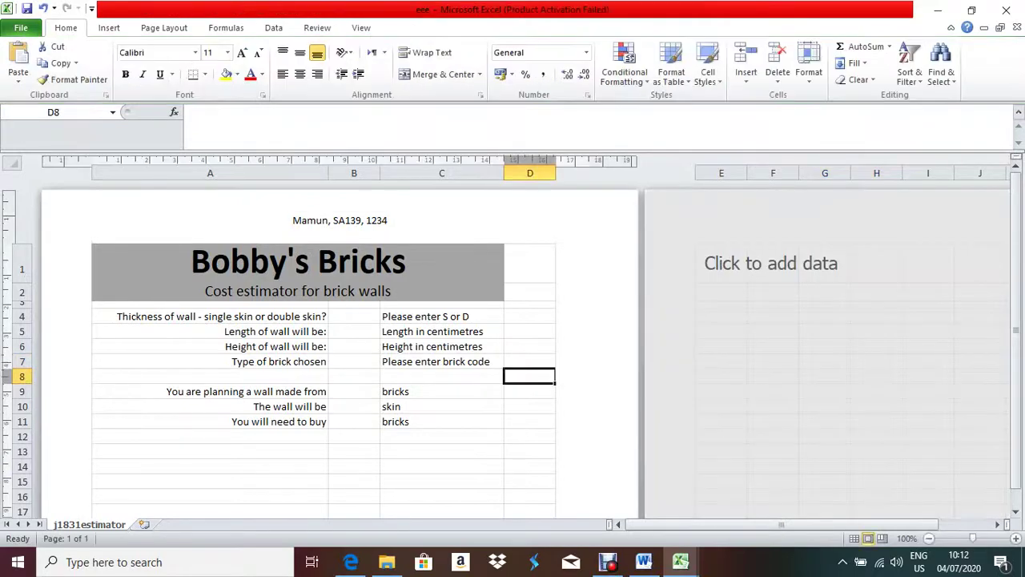
- Switch from the header to the footer and go to its right-hand section
left_click(351, 561)
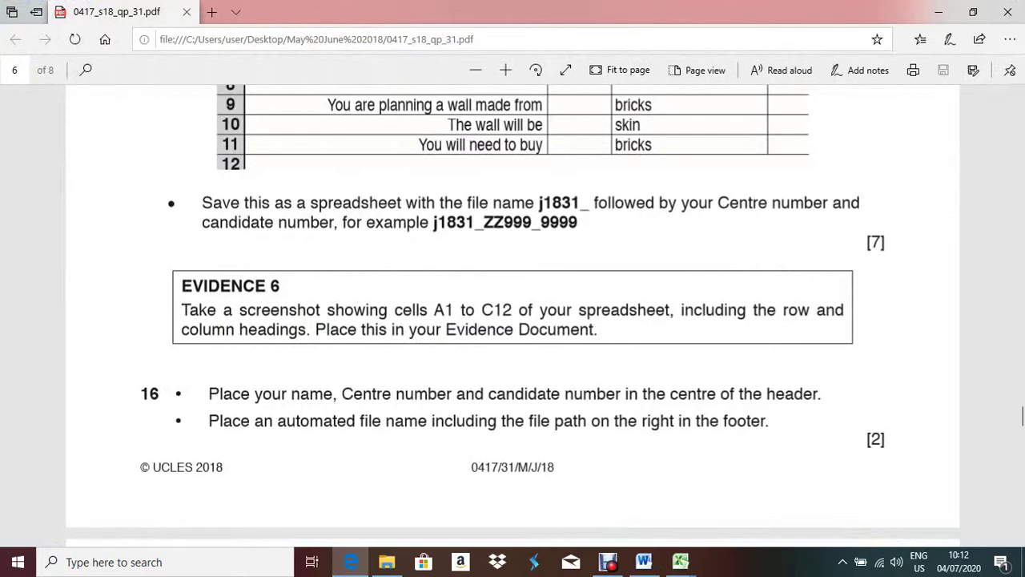
key("alt+Tab")
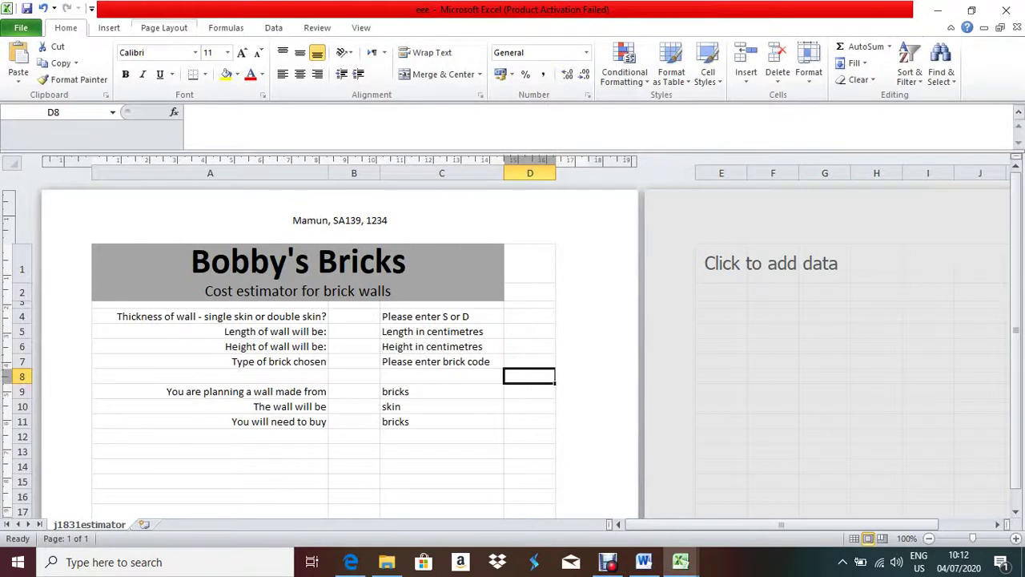
left_click(108, 27)
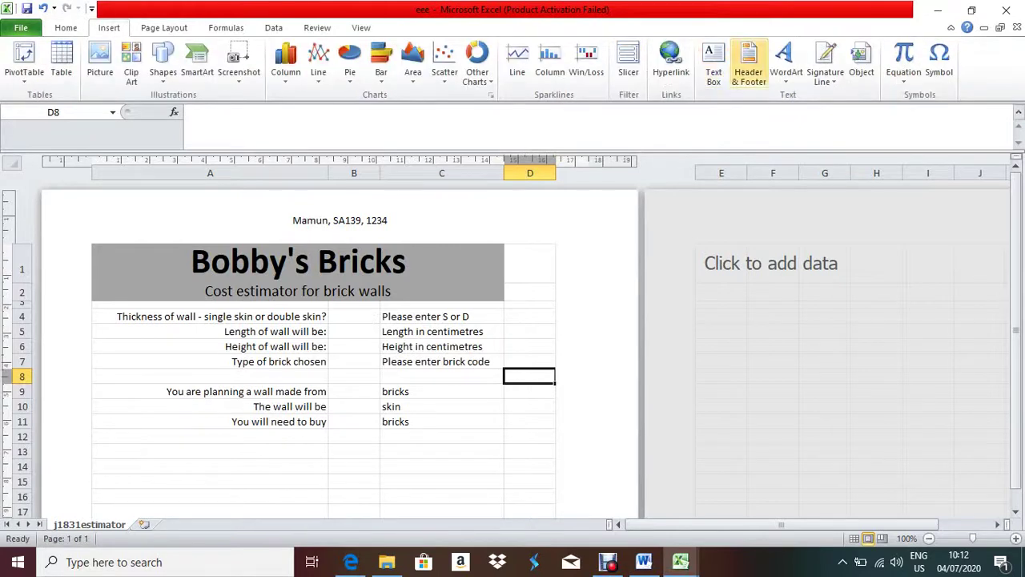
left_click(748, 64)
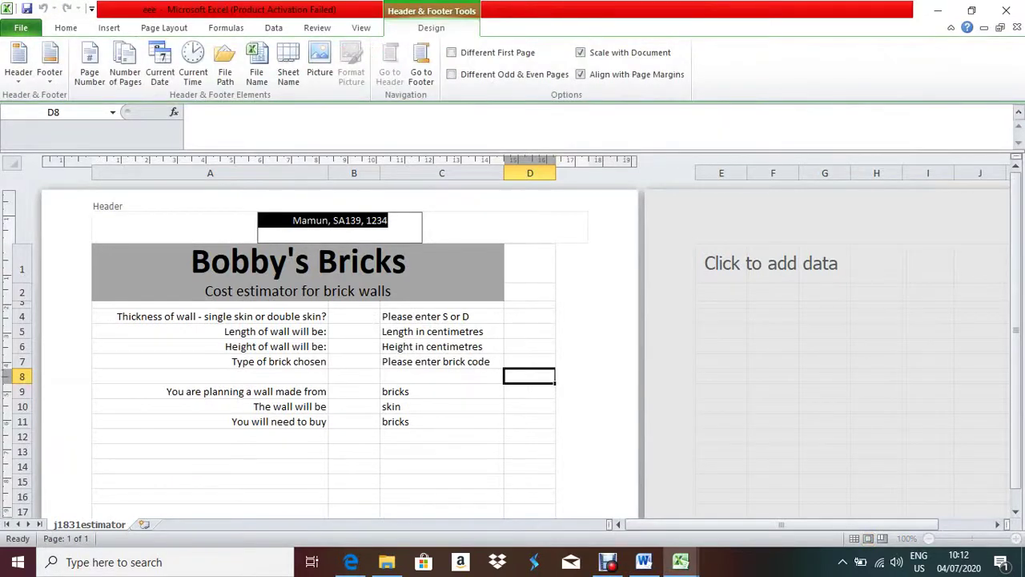
left_click(421, 68)
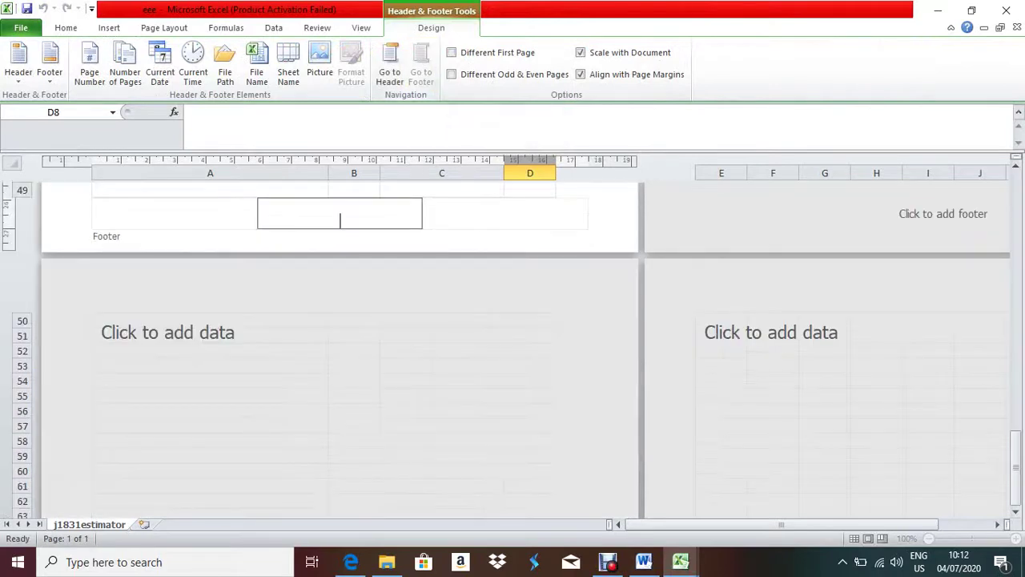
key("Tab")
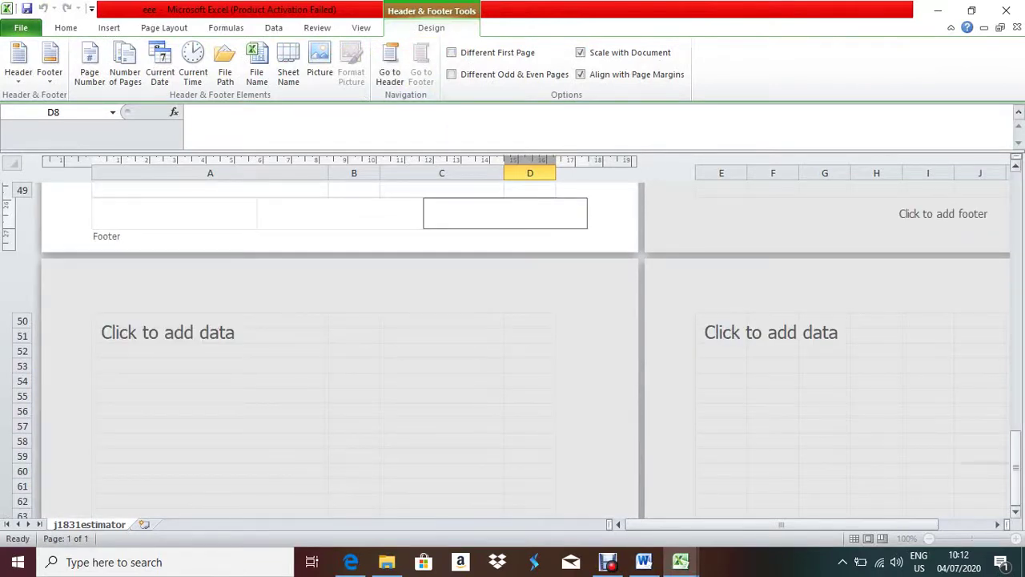
left_click_drag(1016, 456, 1016, 427)
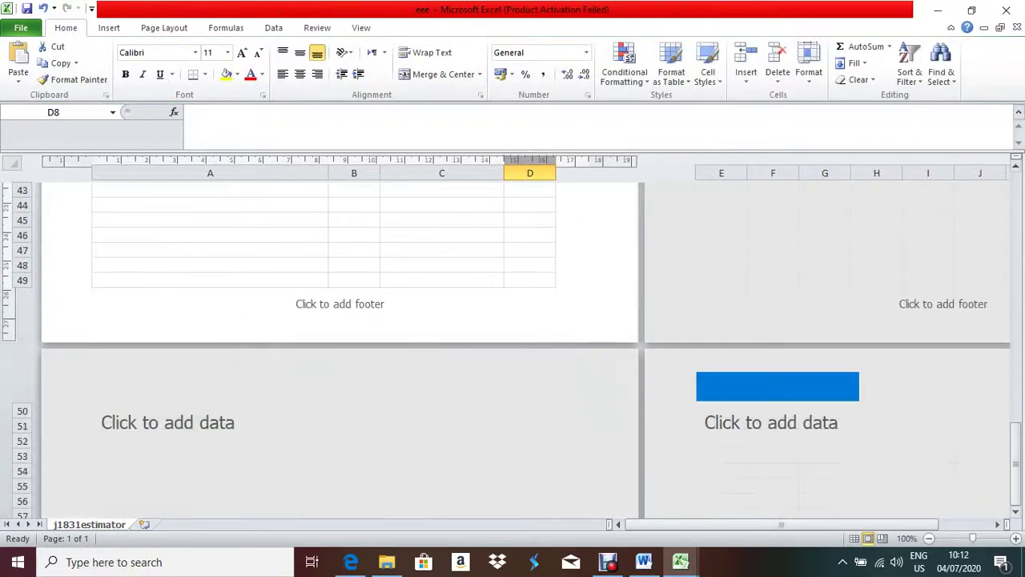
left_click(505, 303)
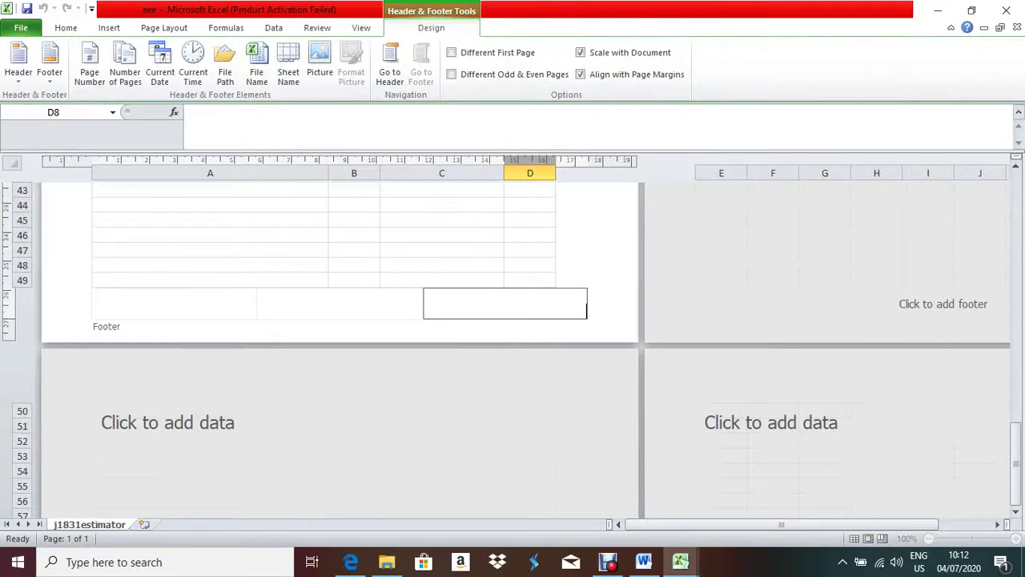
key("shift+Tab")
key("shift+Tab")
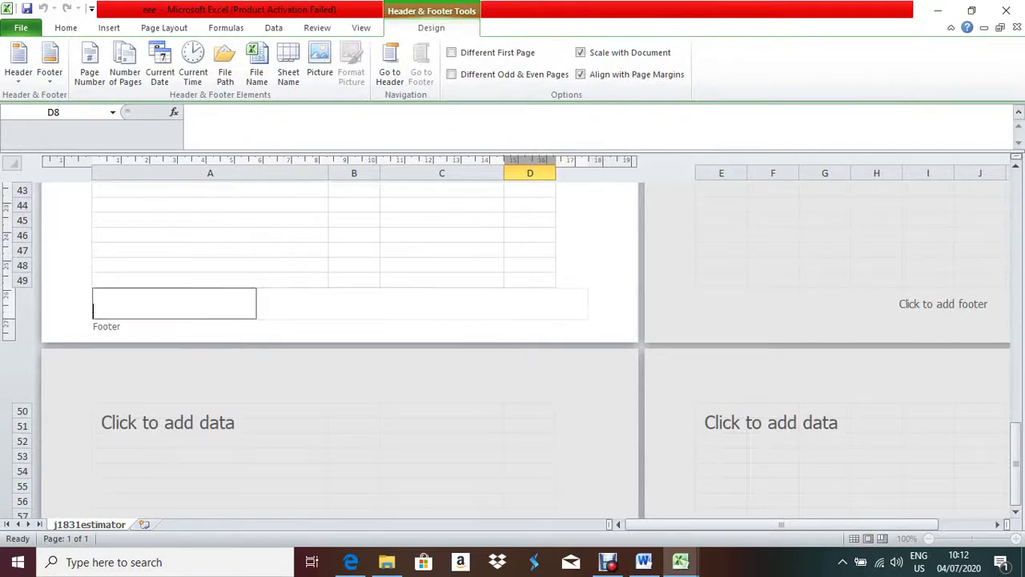
key("Escape")
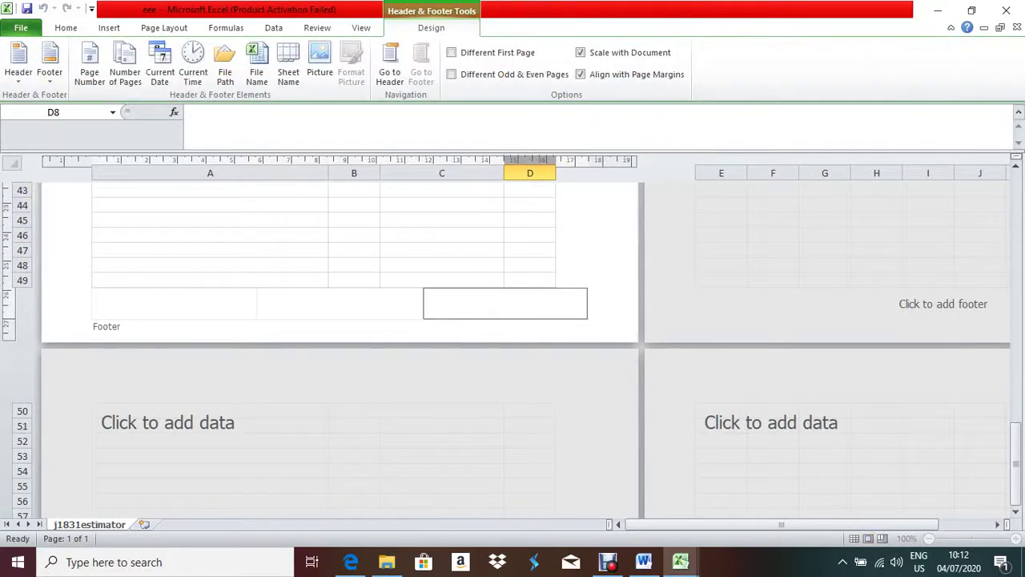
left_click(351, 562)
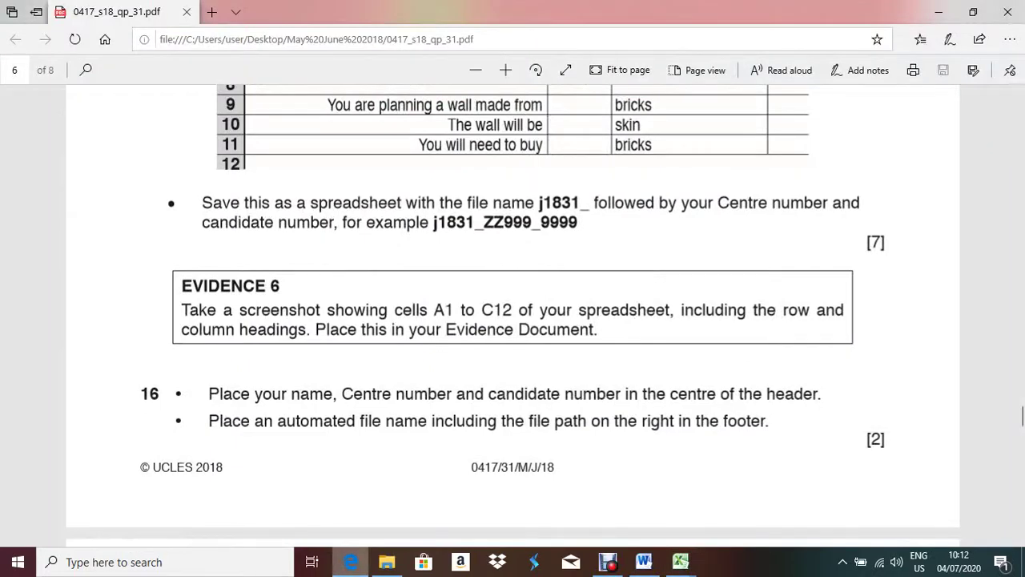
key("alt+Tab")
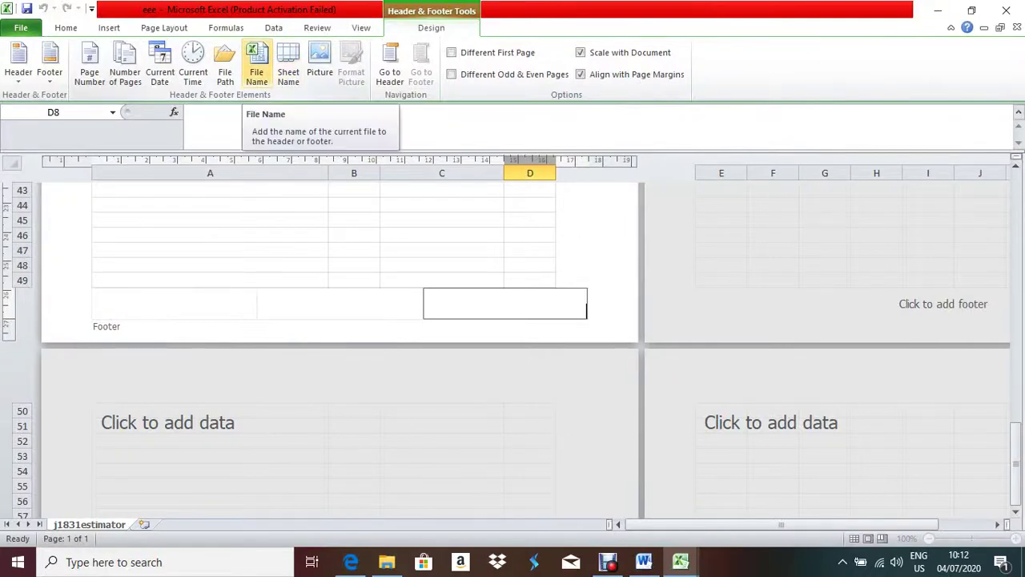
- Insert the file name, a comma and the file path, deleting the duplicate &[File]
left_click(257, 68)
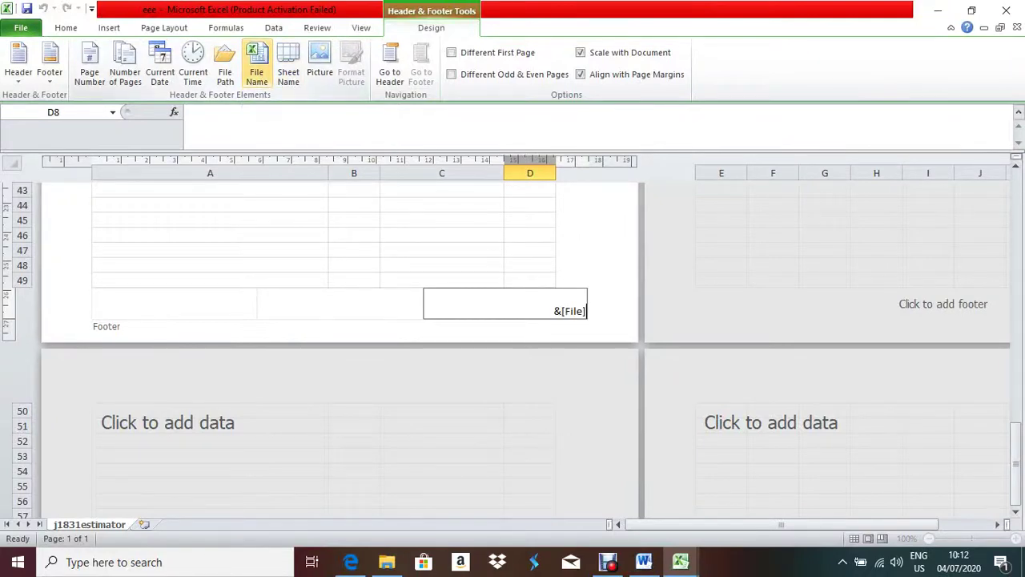
type(",")
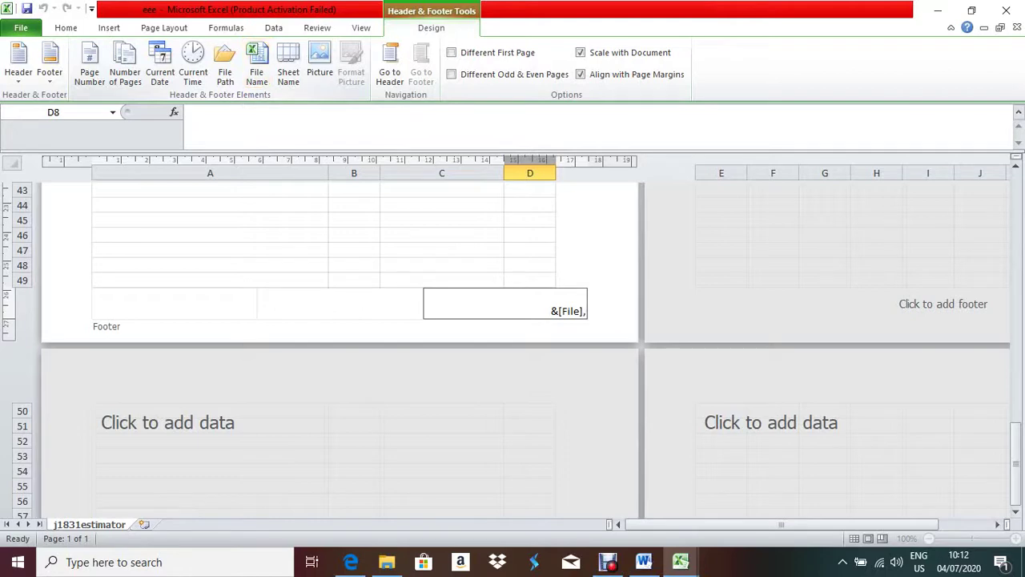
left_click(225, 68)
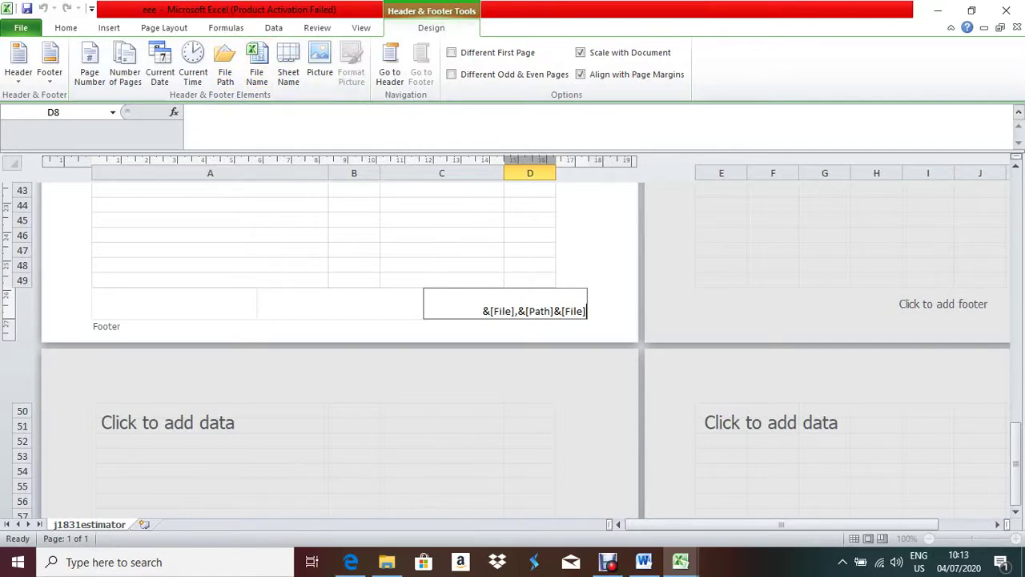
key("BackSpace")
key("BackSpace")
key("BackSpace")
key("BackSpace")
key("BackSpace")
key("BackSpace")
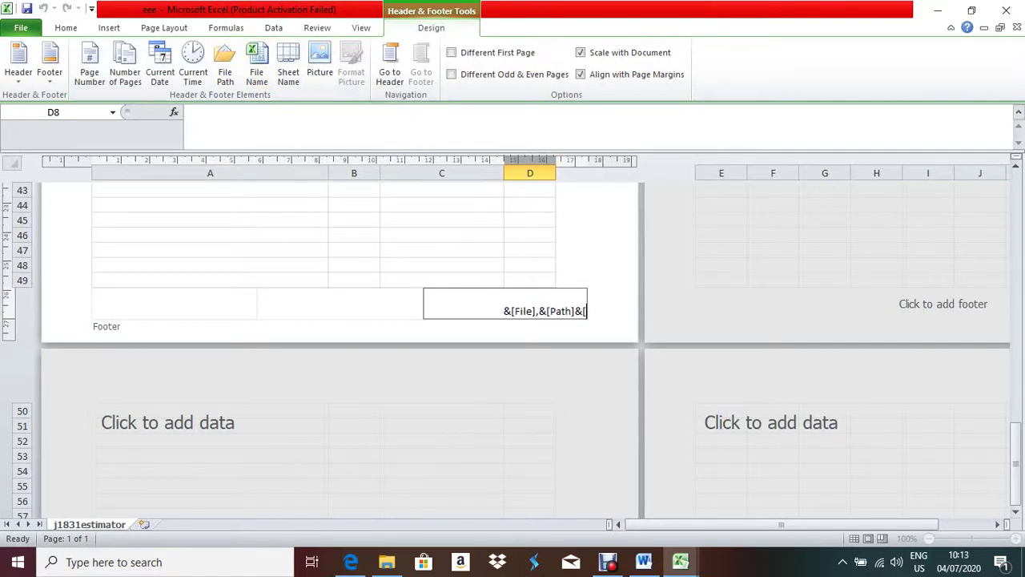
key("BackSpace")
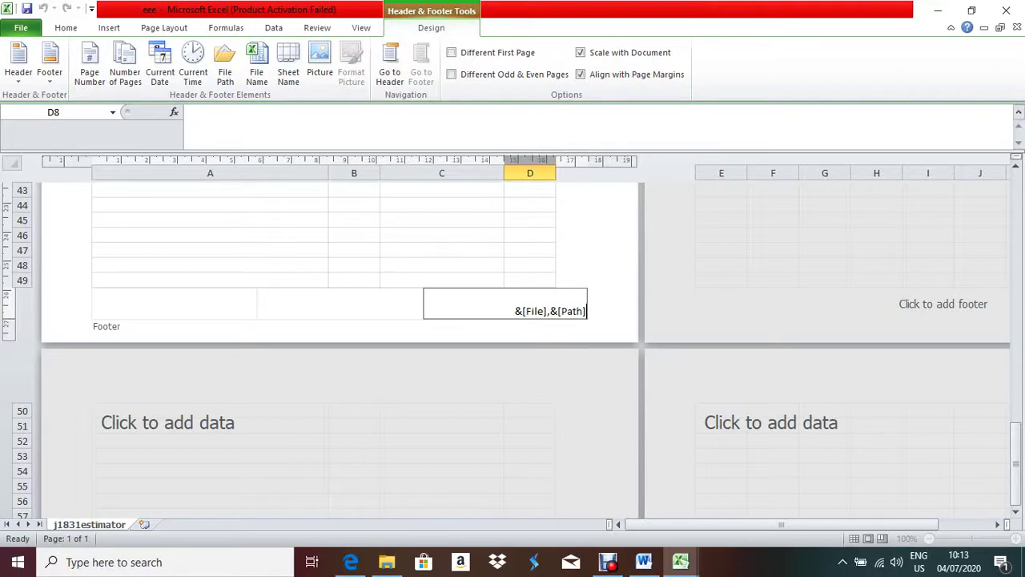
left_click(442, 250)
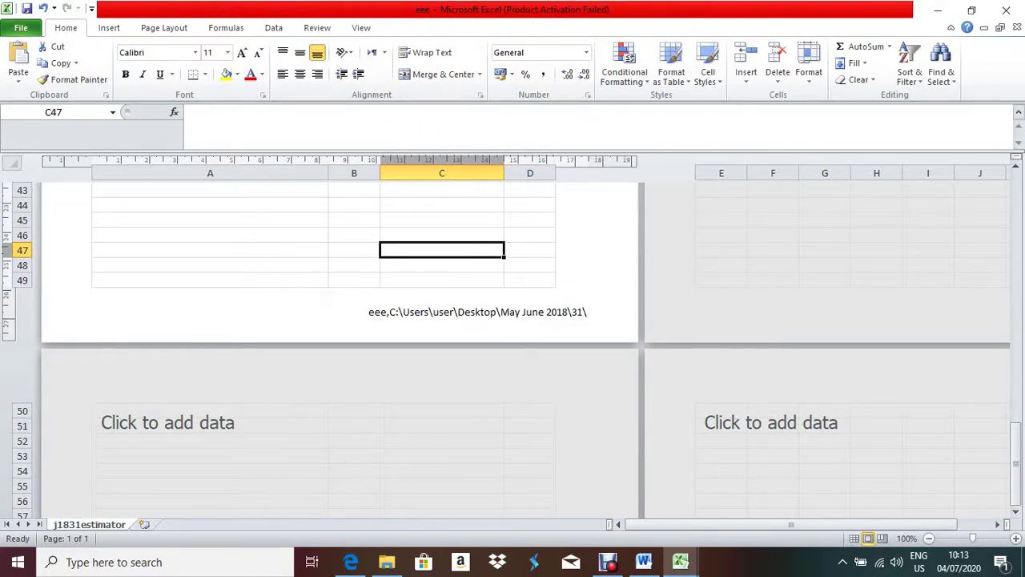
- Switch the estimator sheet to Normal view at the top, then bring the exam paper PDF forward
scroll(340, 344, "up", 15)
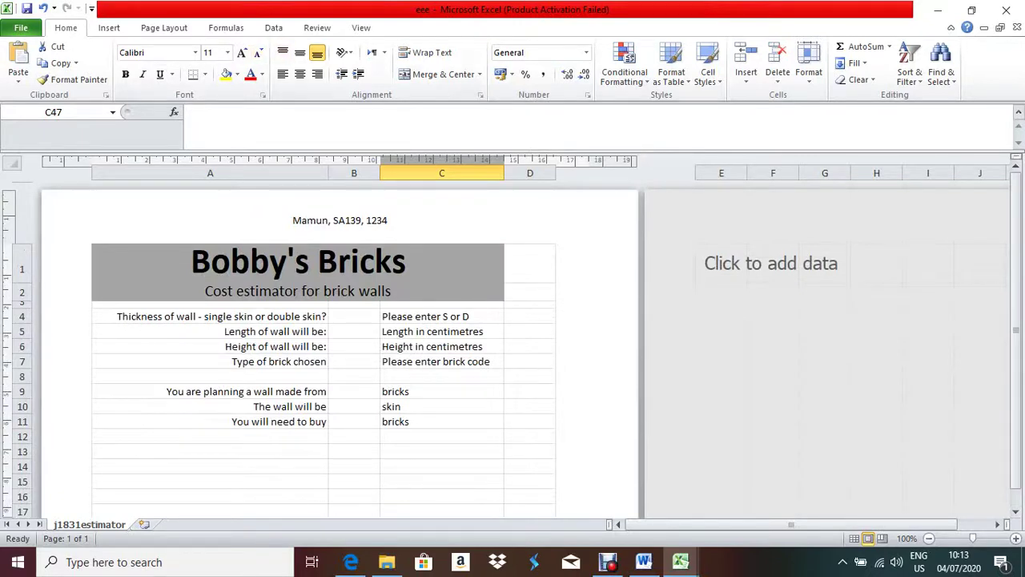
left_click(361, 27)
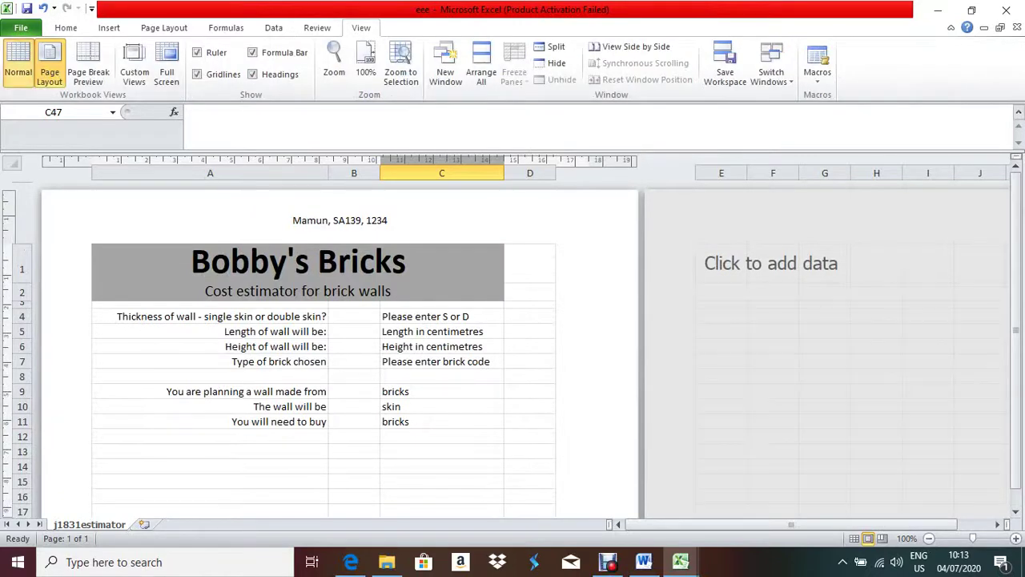
left_click(18, 64)
scroll(513, 336, "down", 7)
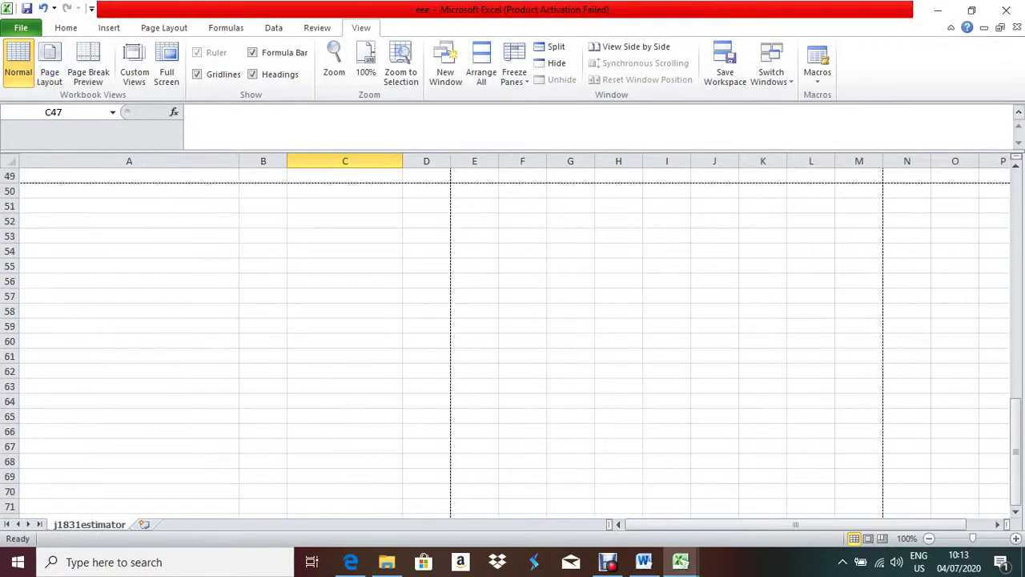
scroll(513, 337, "up", 10)
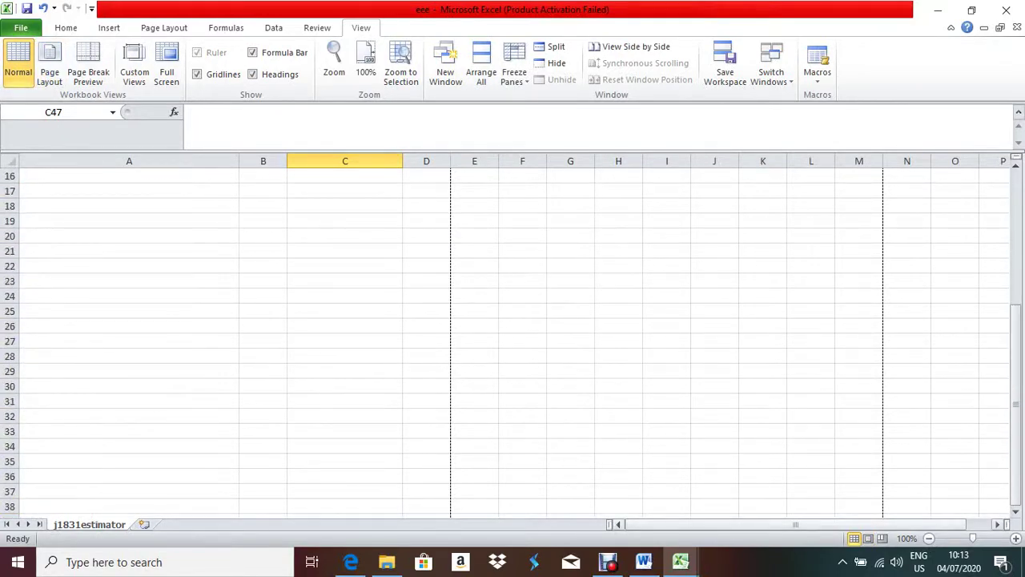
scroll(675, 396, "up", 5)
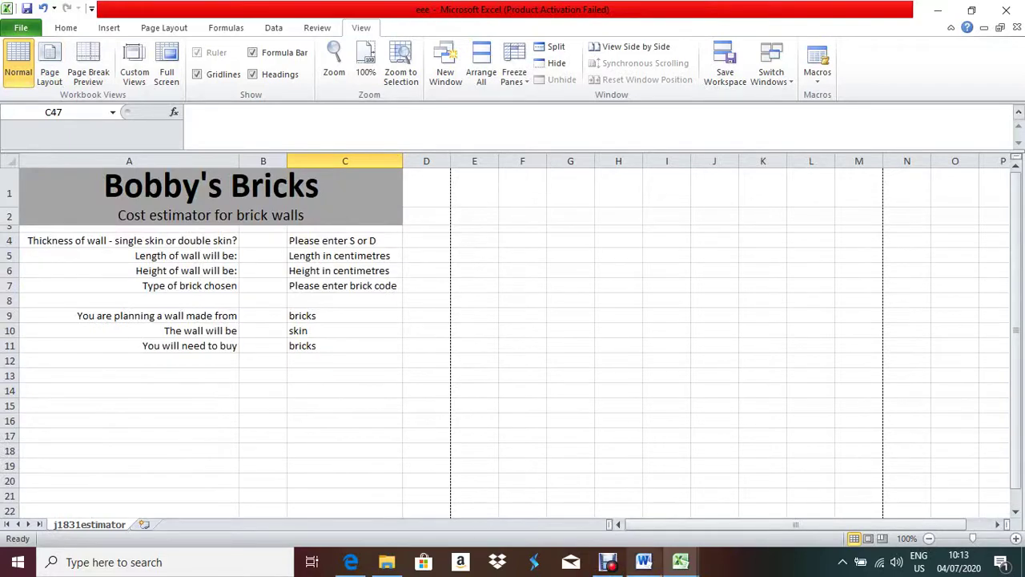
left_click(351, 562)
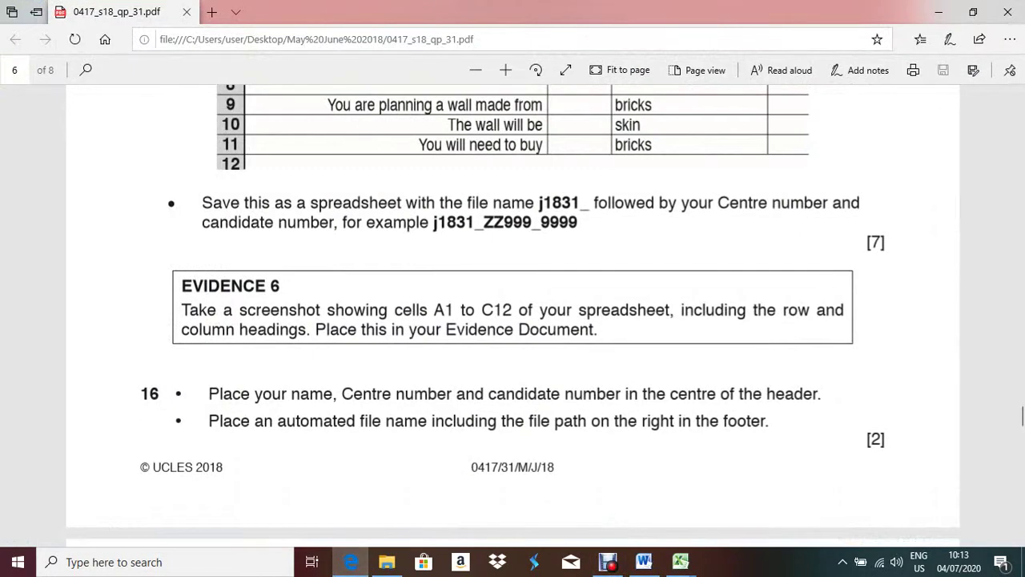
- Scroll the exam PDF to page 7's steps 17–19, then return to the Bobby's Bricks workbook
scroll(512, 321, "down", 5)
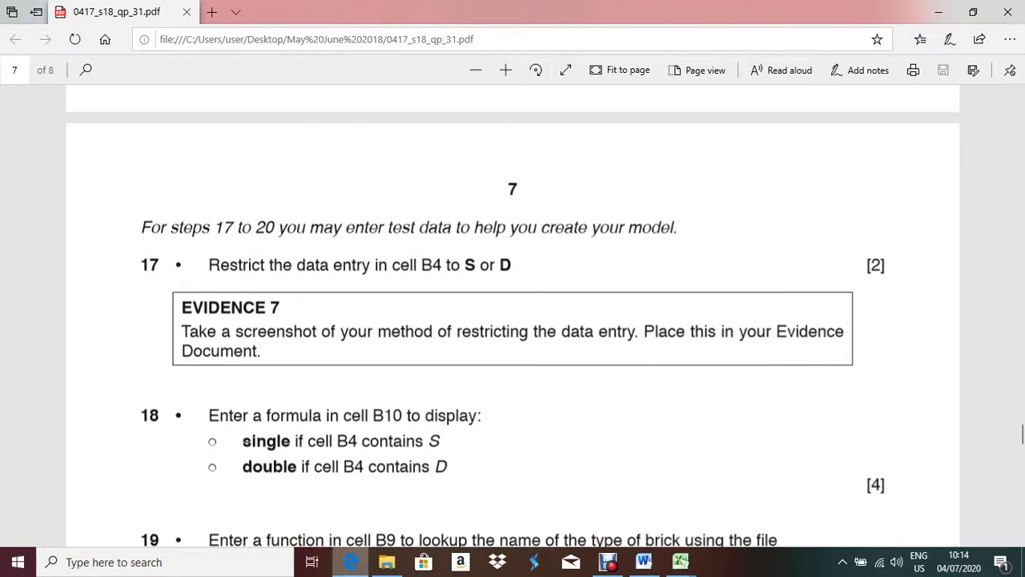
key("alt+Tab")
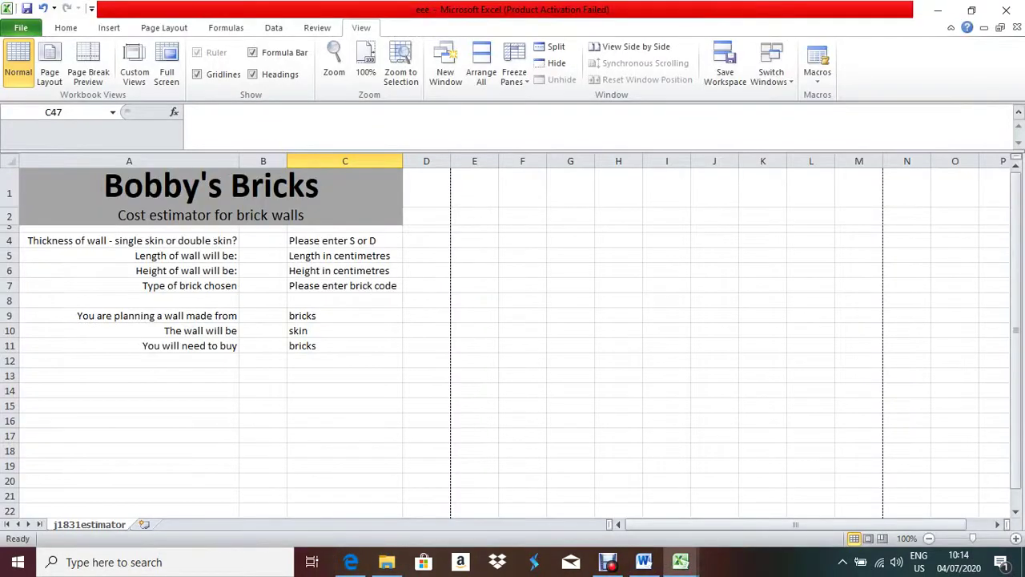
- Select cell B4 and open its Data Validation settings dialog
left_click(262, 240)
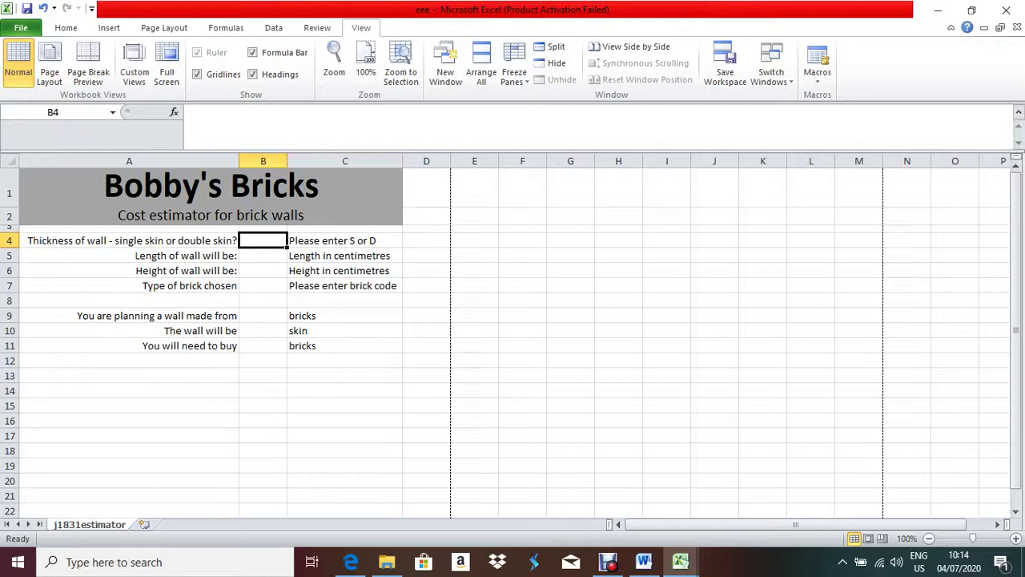
left_click(273, 28)
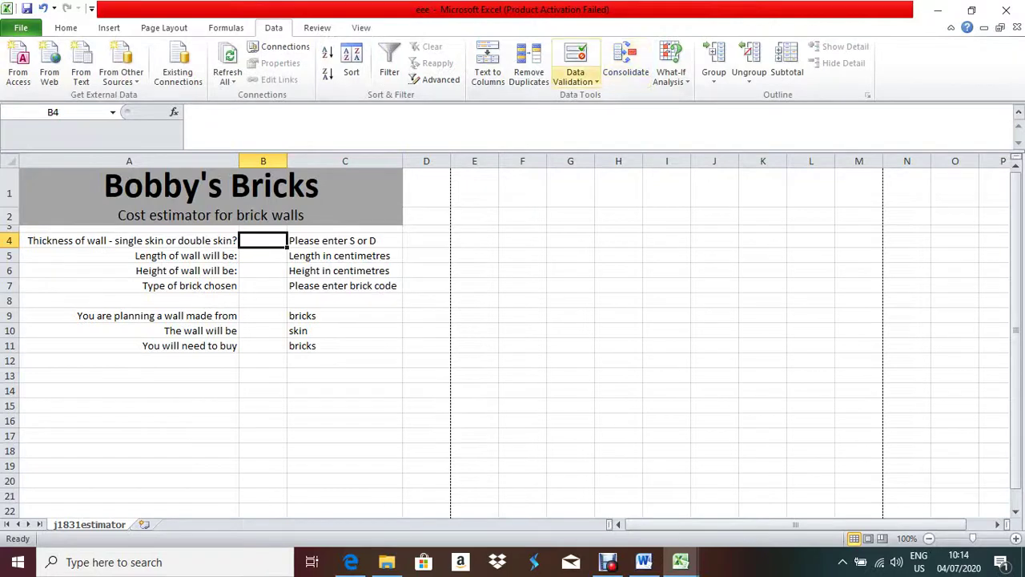
left_click(575, 77)
left_click(610, 96)
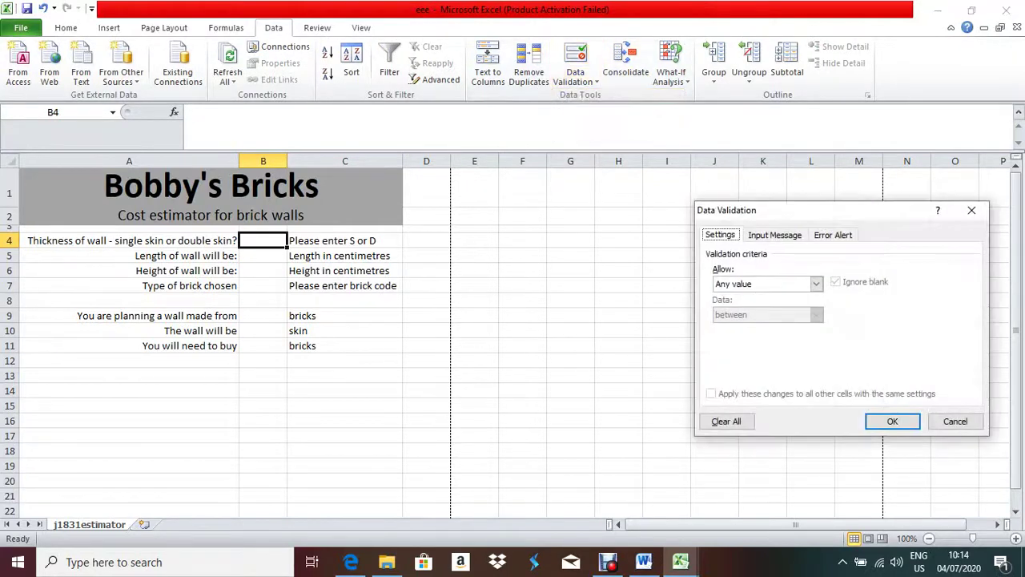
left_click_drag(791, 214, 733, 186)
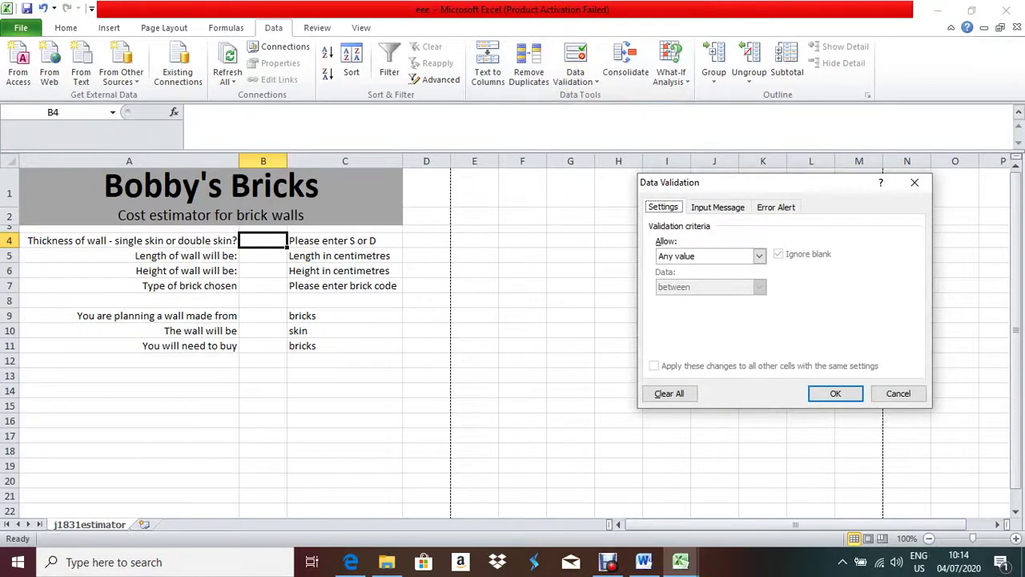
- Set the B4 rule to allow a List with source S,D, then check step 17 in the exam paper
left_click(760, 255)
key("Down")
key("Down")
key("Down")
key("Down")
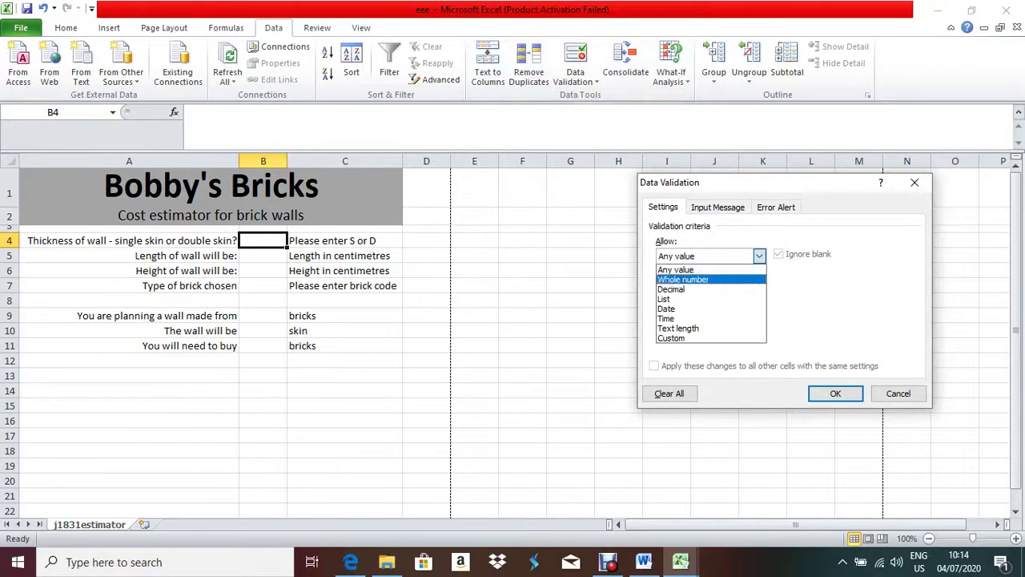
key("Up")
key("Return")
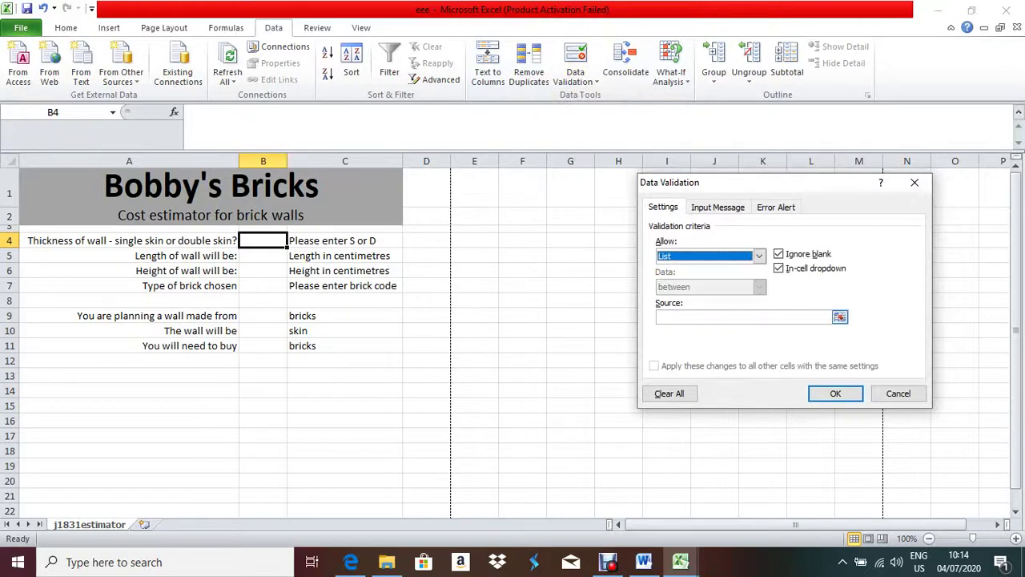
left_click(661, 317)
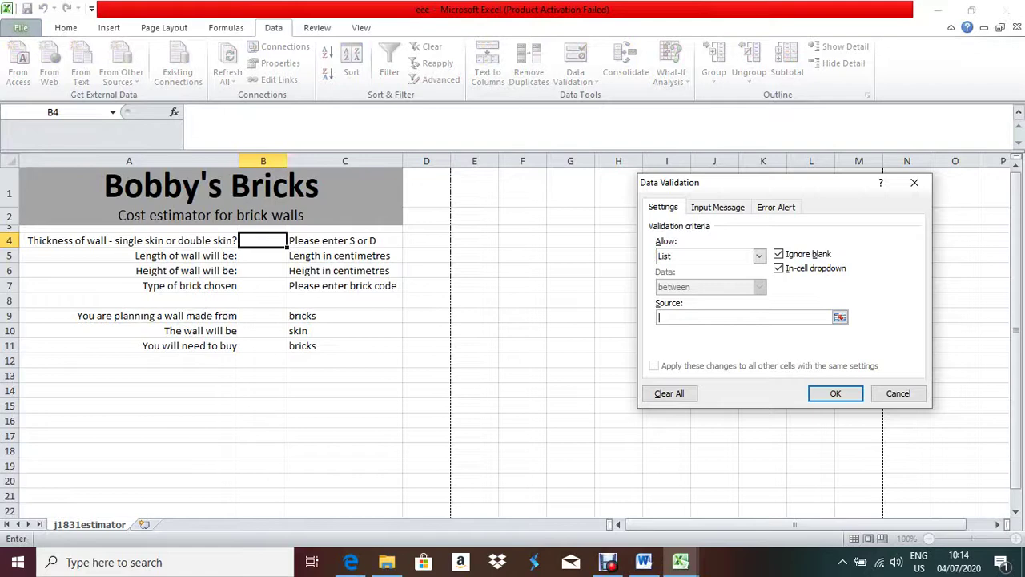
type("S,D")
left_click_drag(760, 186, 648, 196)
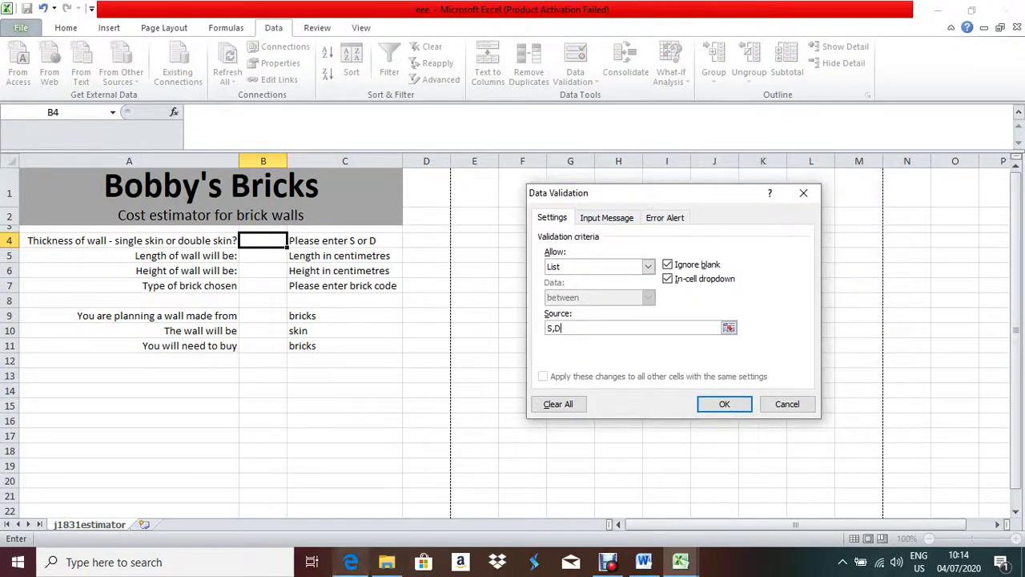
left_click(351, 561)
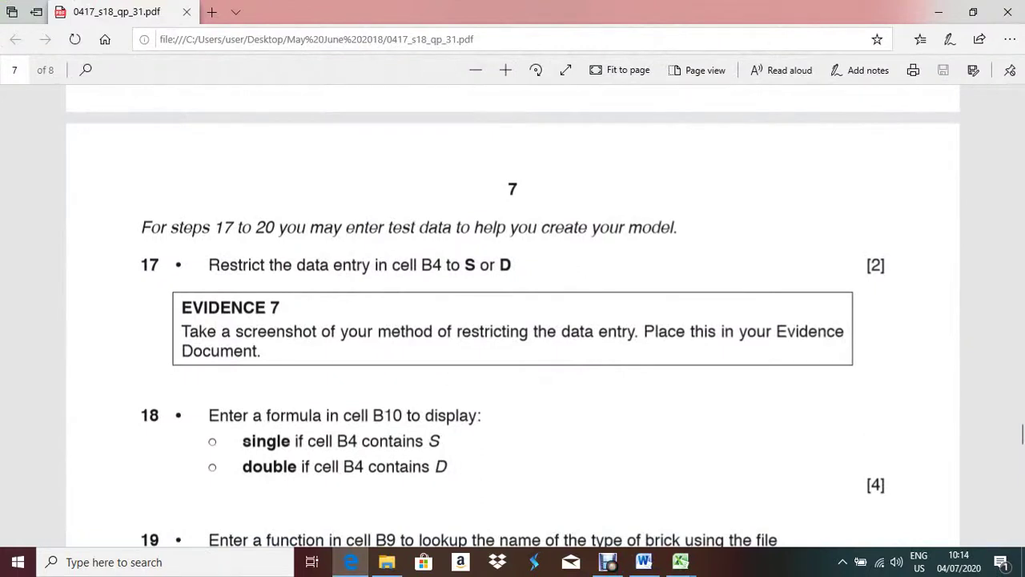
- Bring up the Word evidence document and place the cursor below Evidence 7
key("alt+Tab")
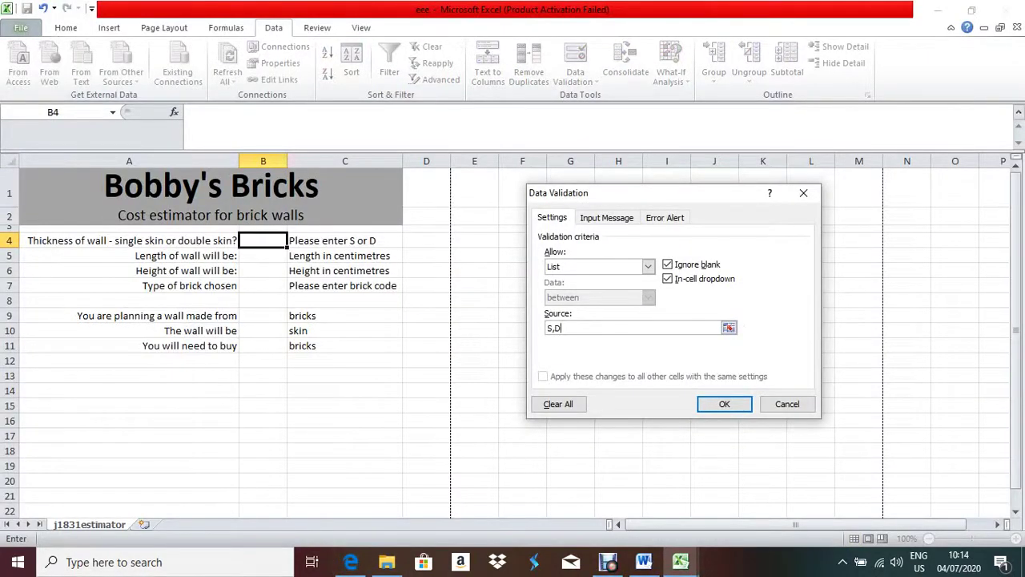
left_click(351, 561)
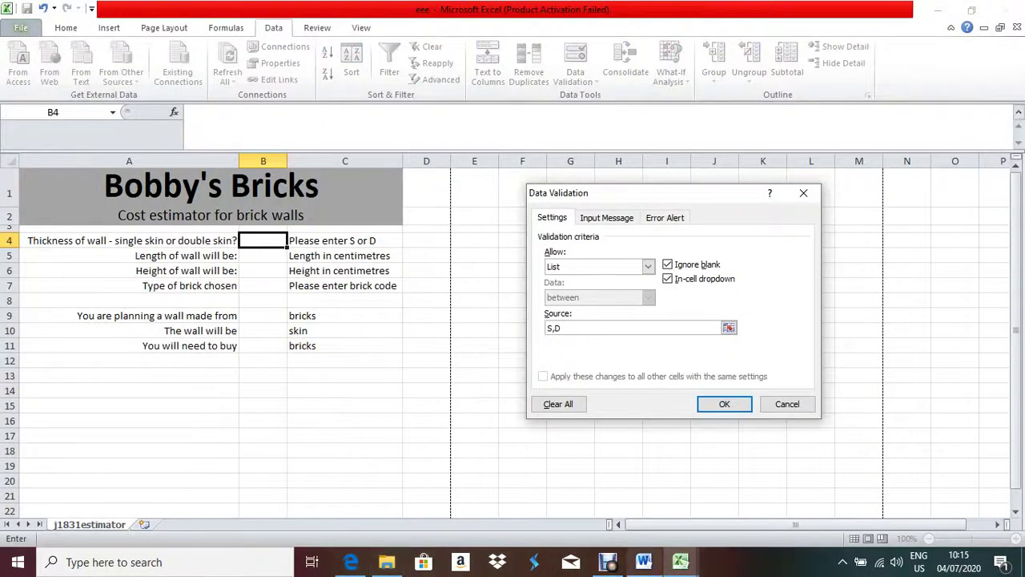
left_click(644, 561)
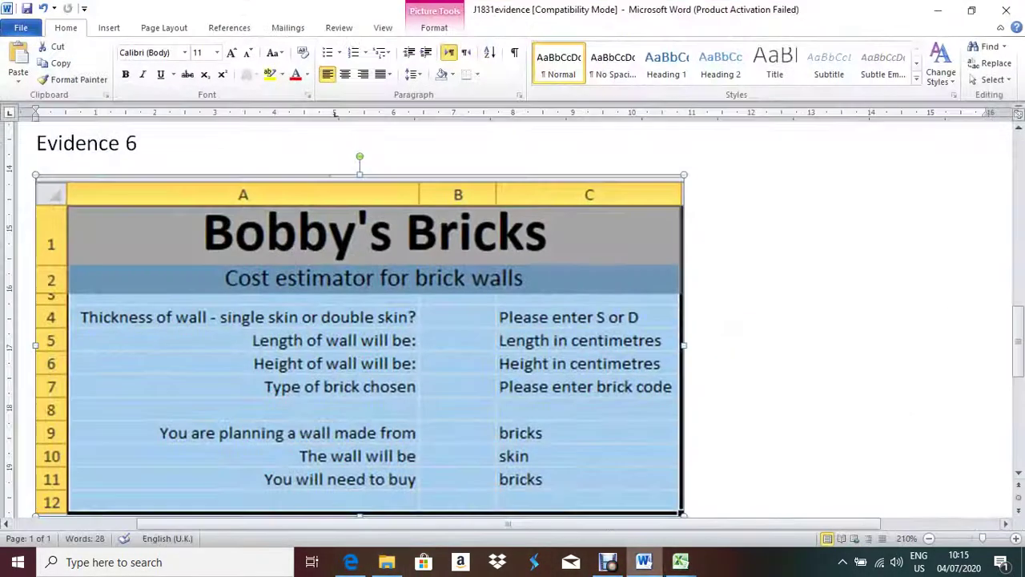
scroll(359, 320, "down", 5)
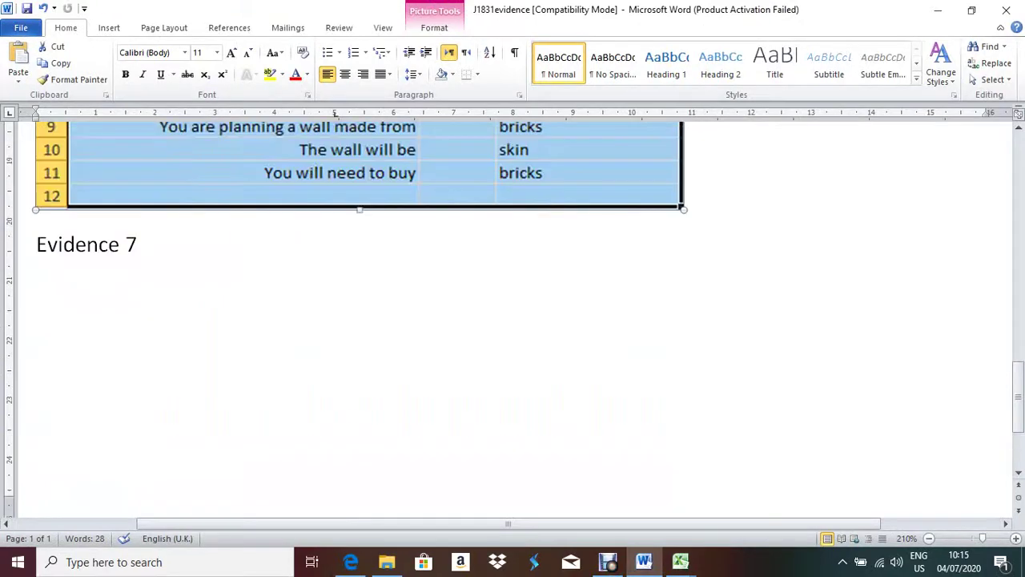
left_click(37, 337)
scroll(359, 320, "up", 5)
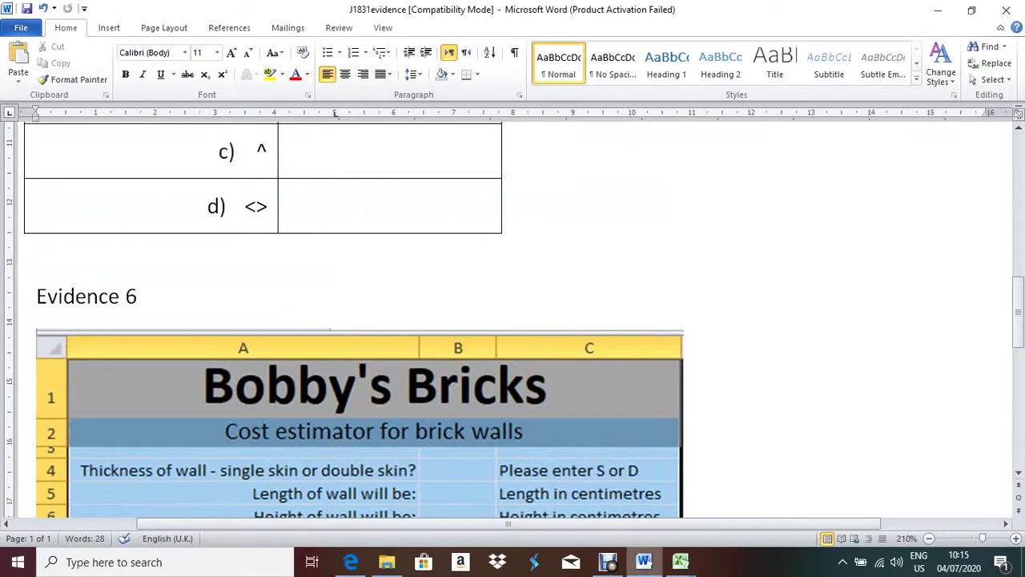
- Paste the screenshot of the S,D validation settings under Evidence 7
key("alt+Tab")
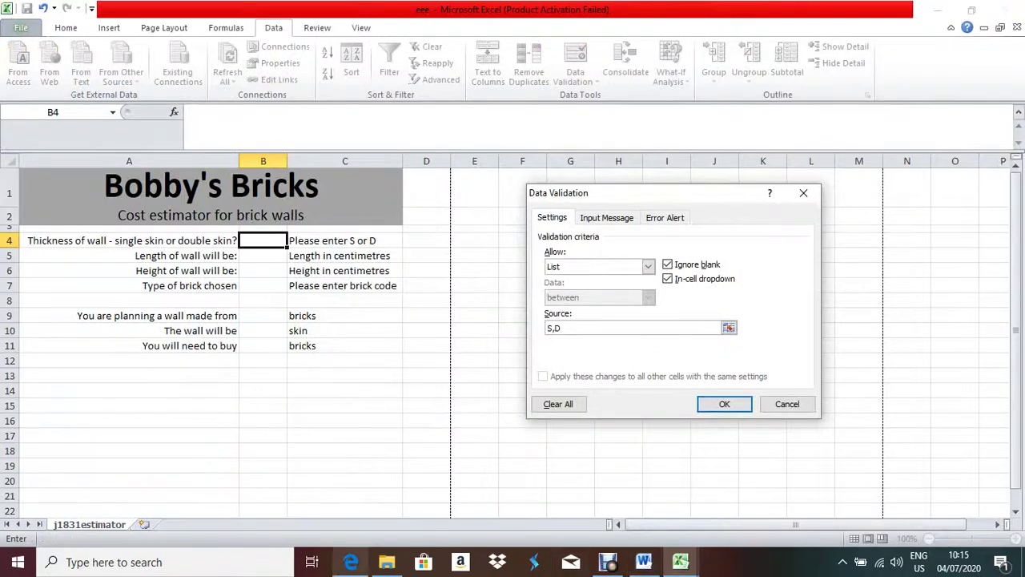
left_click(351, 562)
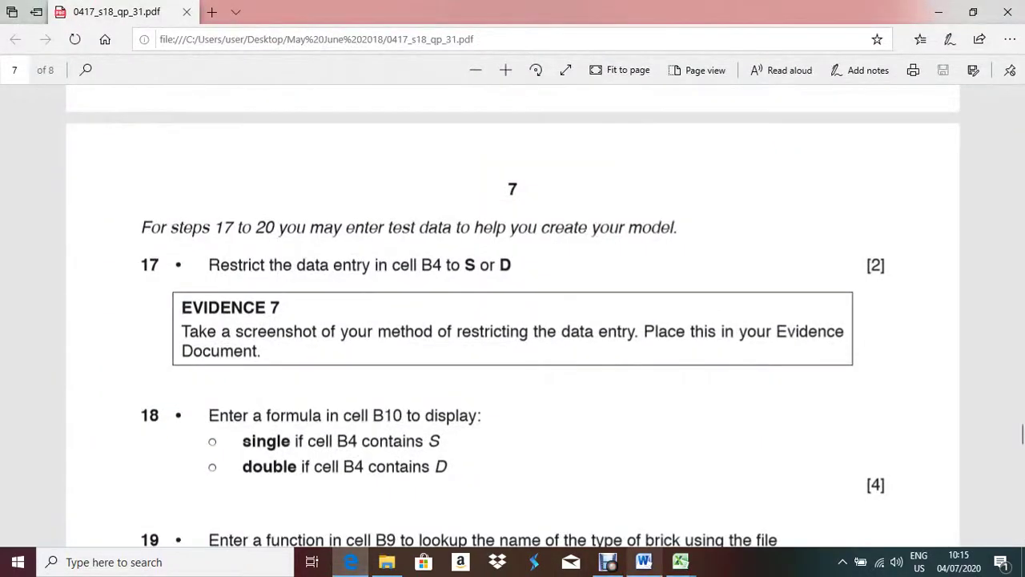
key("alt+Tab")
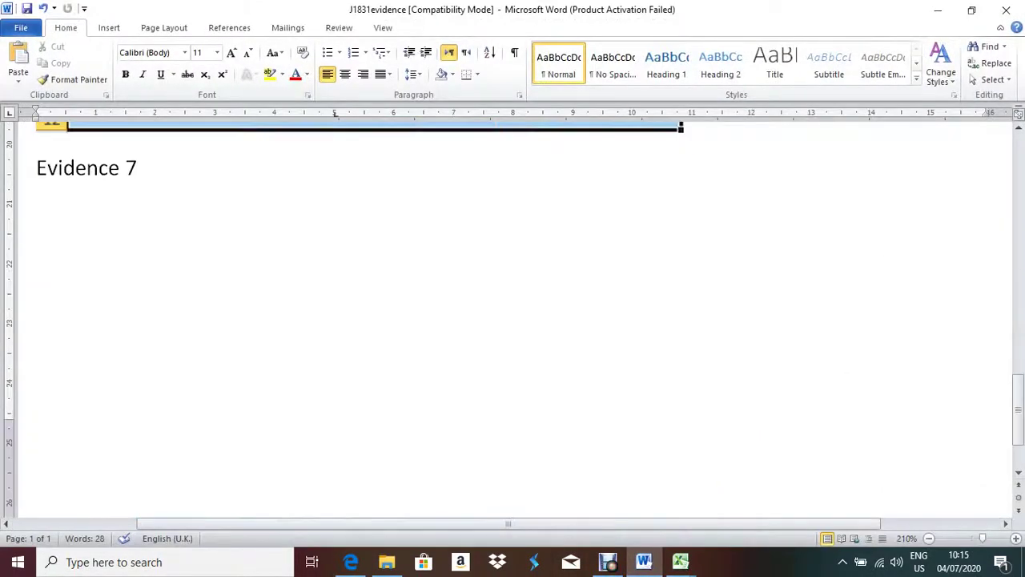
left_click(37, 213)
key("ctrl+v")
scroll(513, 320, "up", 3)
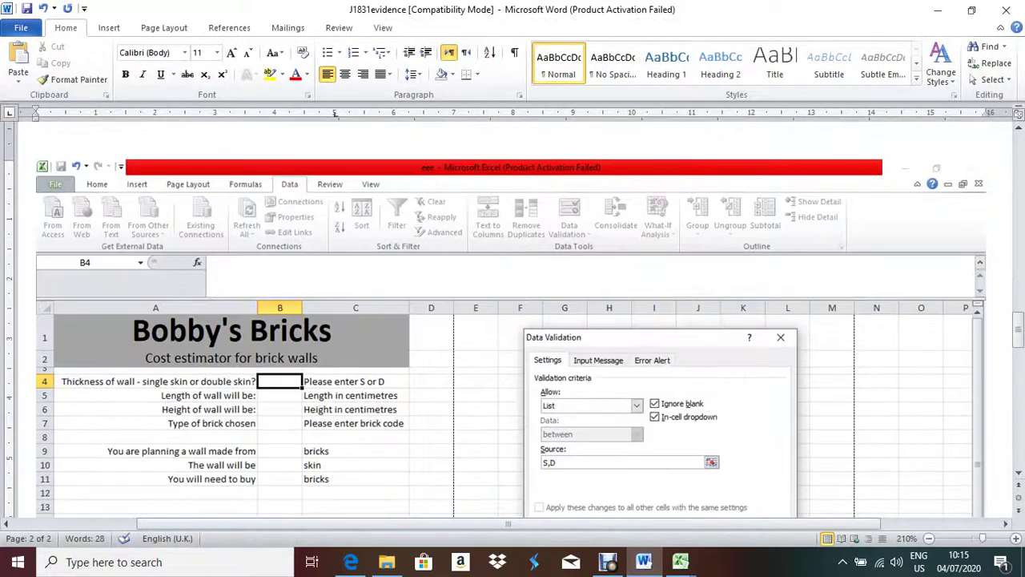
- Crop the pasted screenshot down to just the Data Validation dialog
left_click(512, 336)
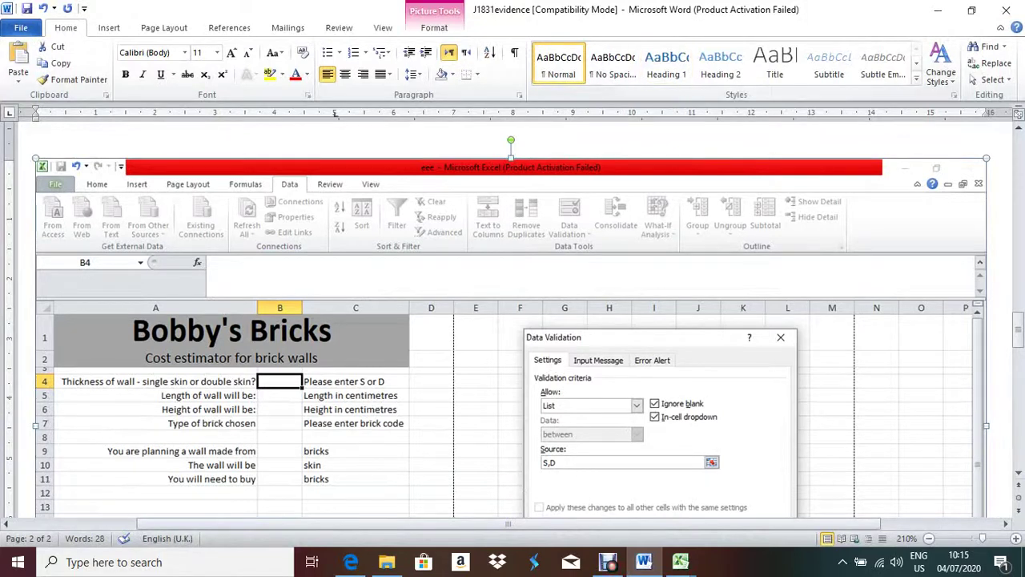
left_click(434, 27)
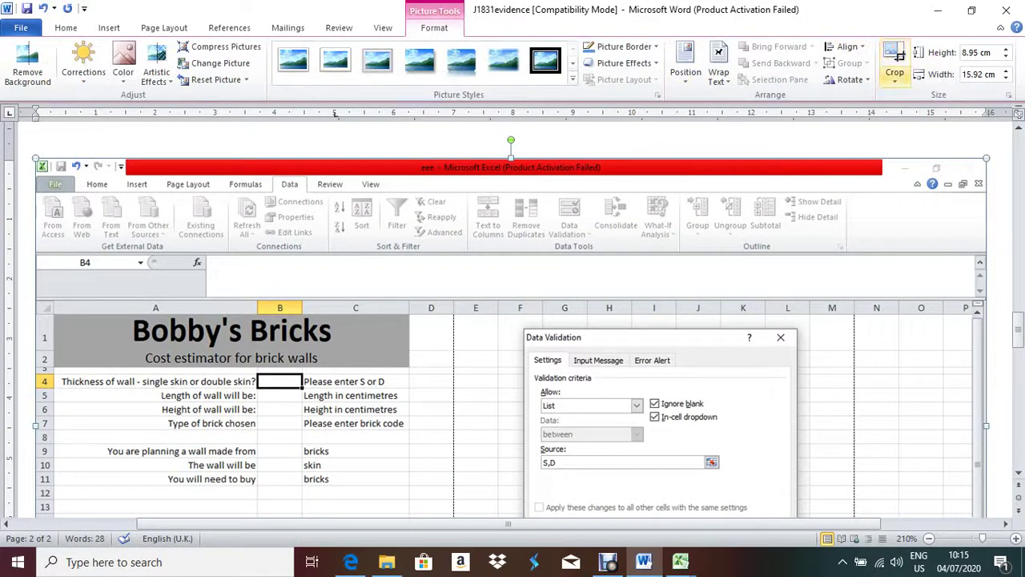
left_click(895, 72)
left_click(910, 97)
scroll(512, 321, "down", 5)
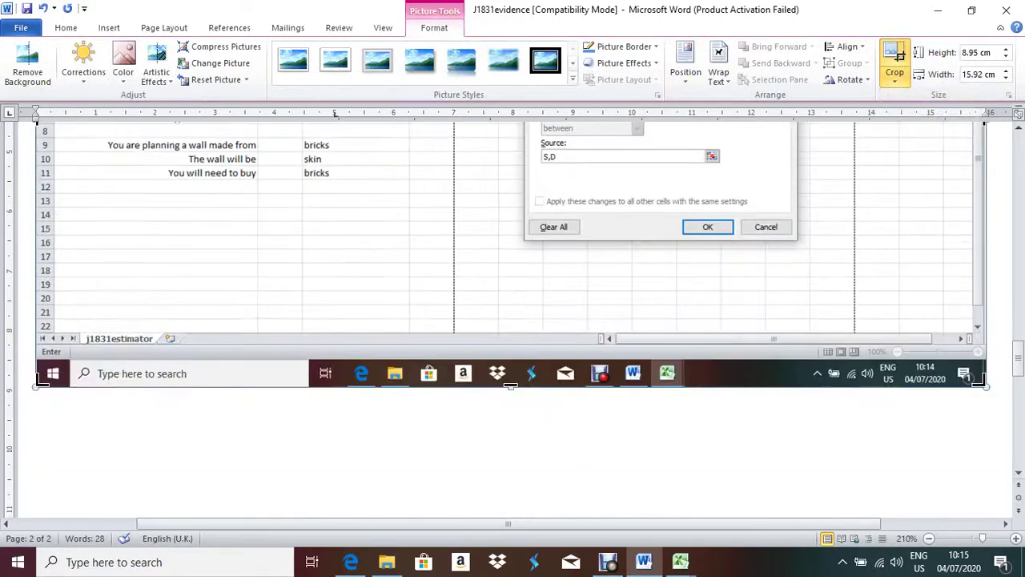
left_click_drag(510, 387, 510, 242)
scroll(513, 320, "up", 4)
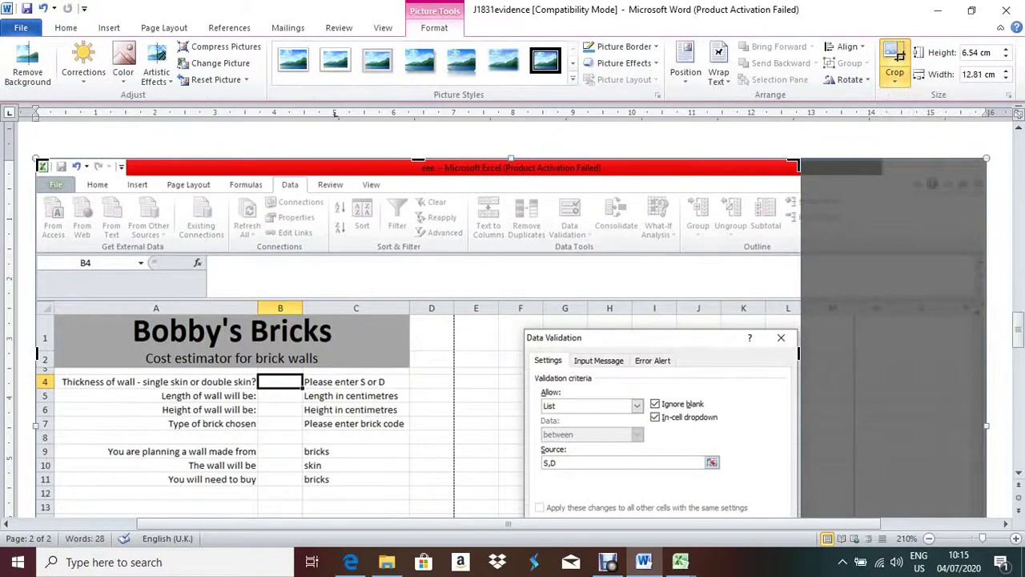
left_click_drag(35, 159, 522, 329)
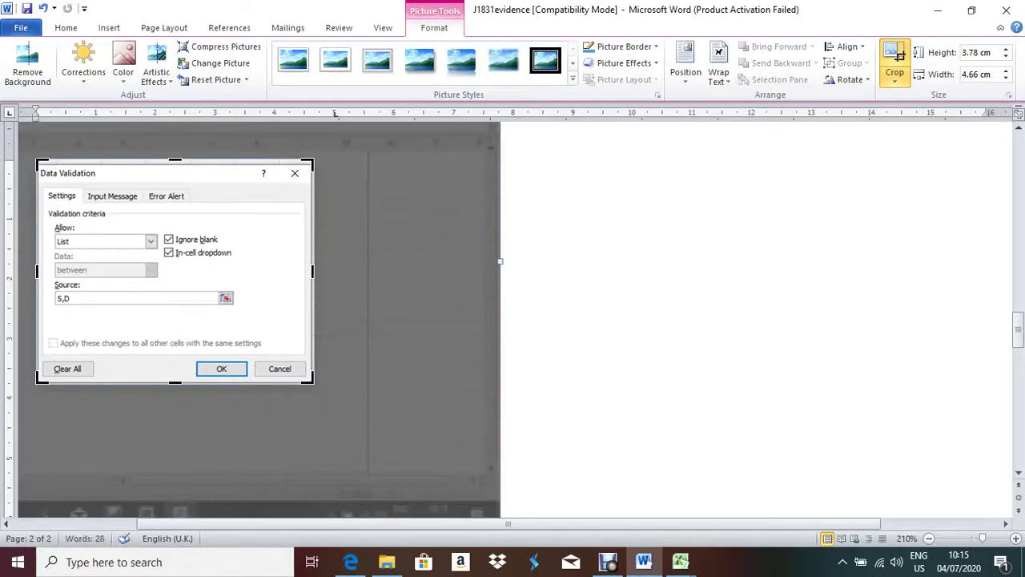
left_click(501, 396)
- Push the Evidence 7 heading onto page 2 with the cropped picture beneath it
scroll(513, 320, "up", 6)
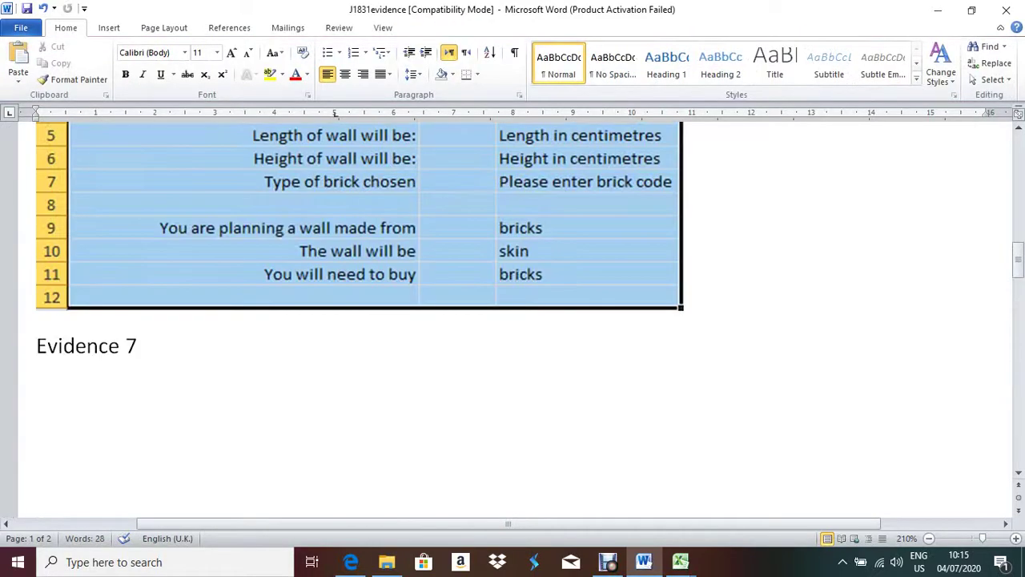
scroll(513, 320, "down", 4)
left_click(309, 513)
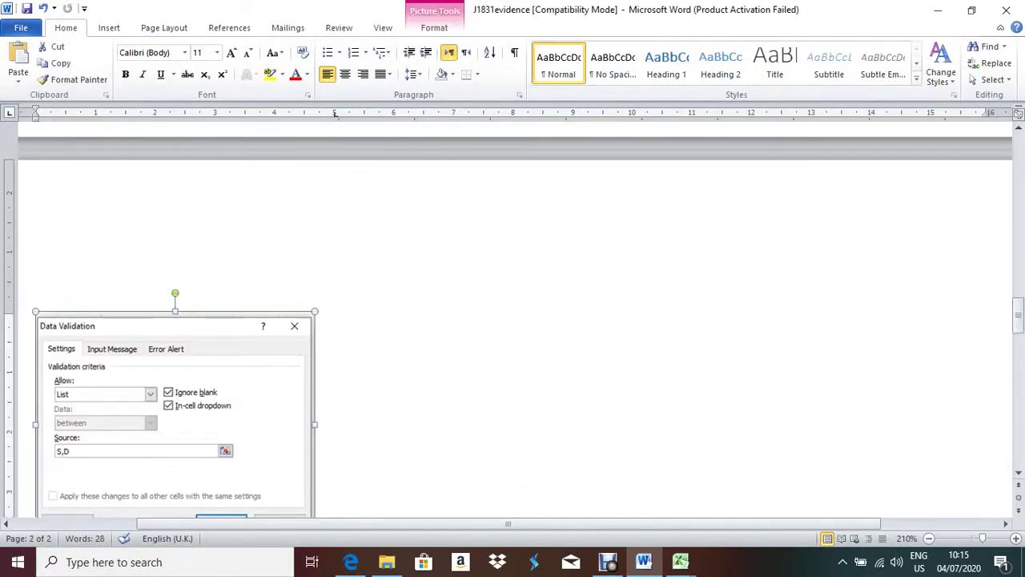
scroll(308, 480, "down", 2)
scroll(308, 481, "up", 6)
scroll(513, 321, "up", 4)
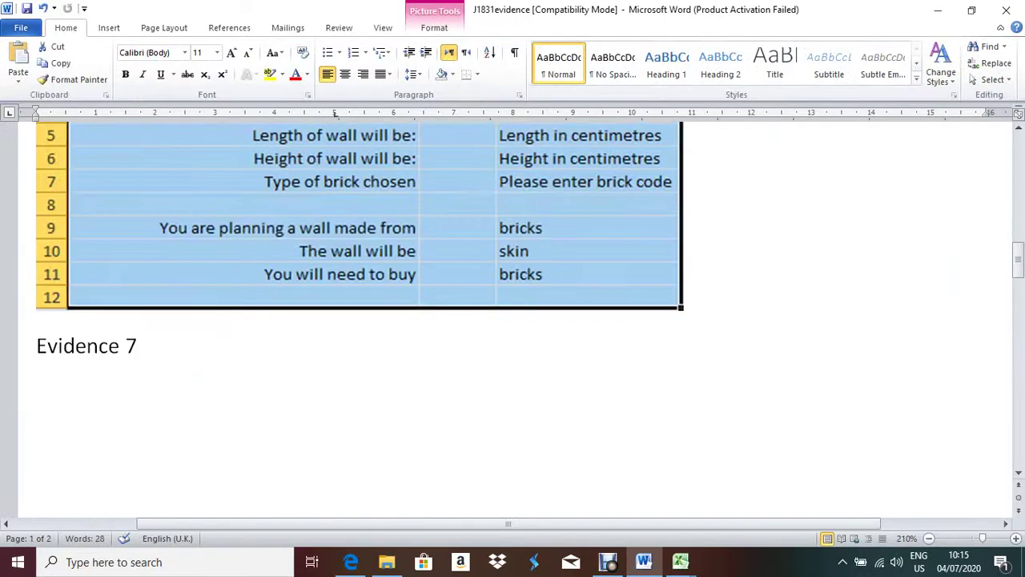
left_click_drag(36, 345, 47, 346)
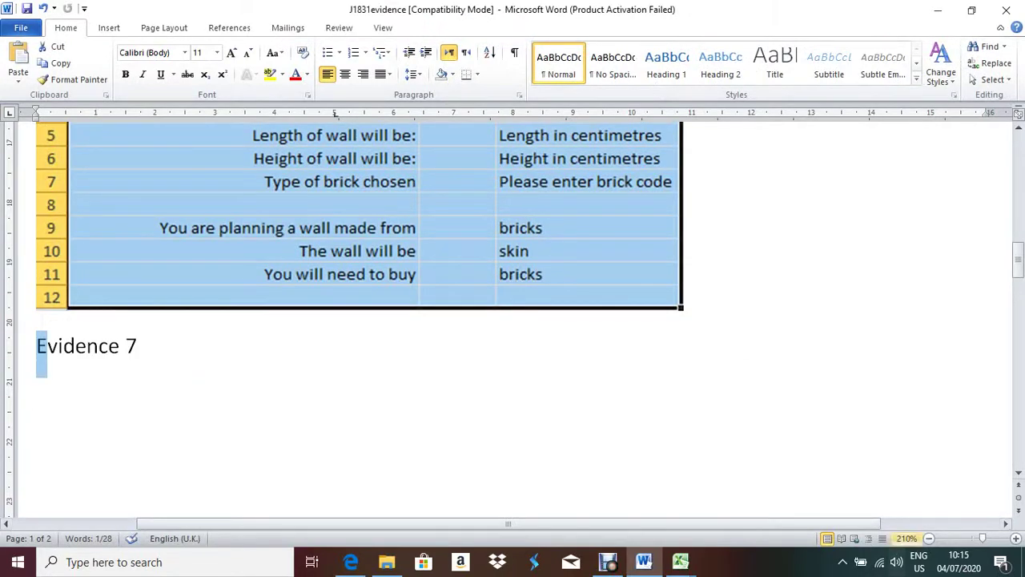
scroll(513, 320, "down", 9)
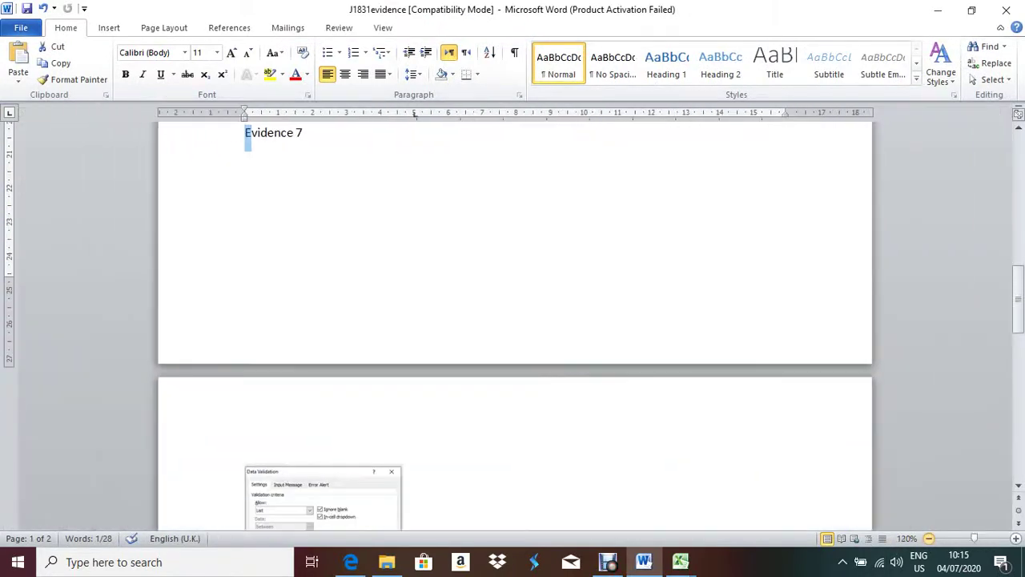
scroll(414, 114, "down", 3, "ctrl")
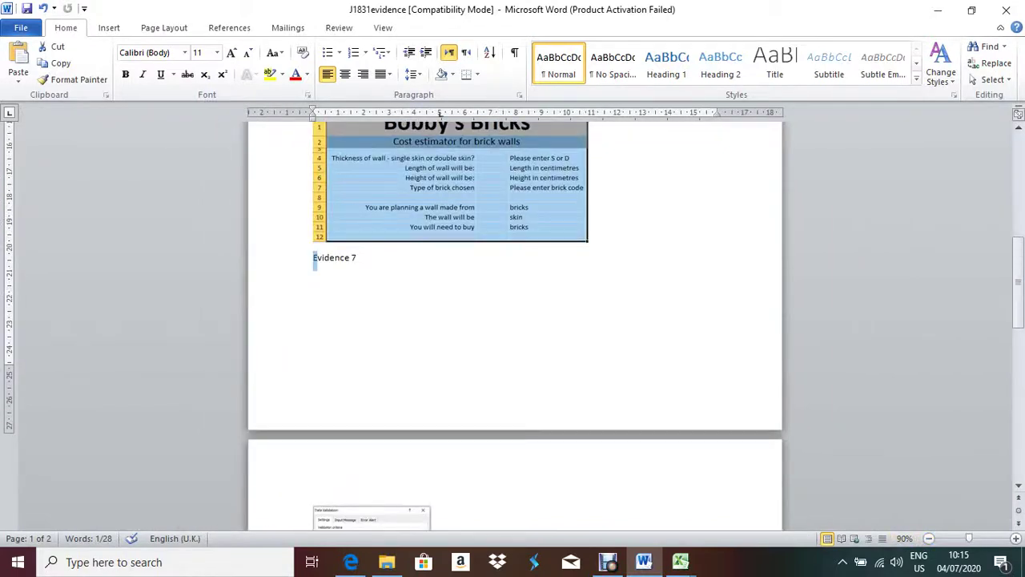
key("End")
key("Home")
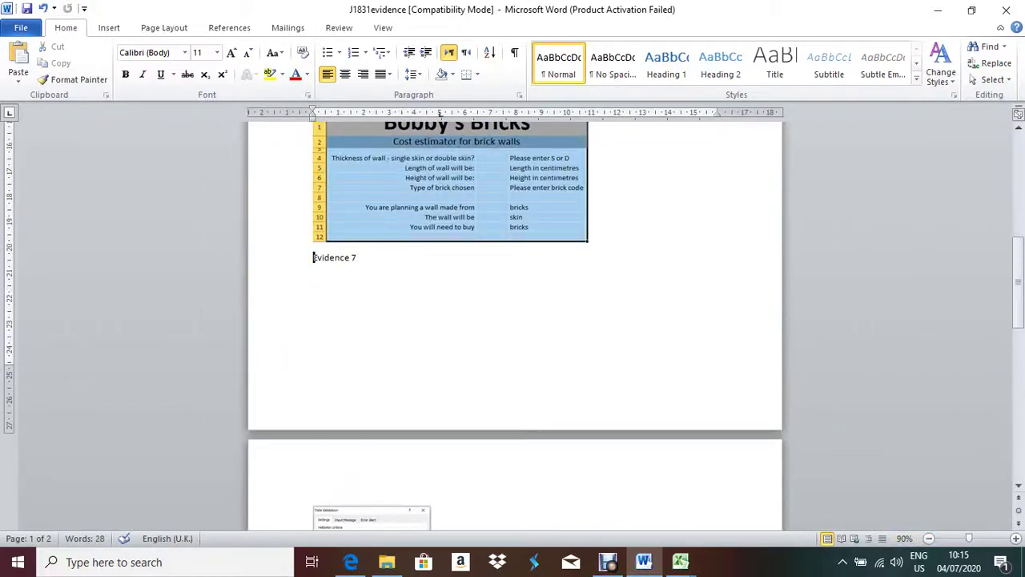
key("Return")
key("Return")
key("Return")
key("Return")
key("Return")
key("Return")
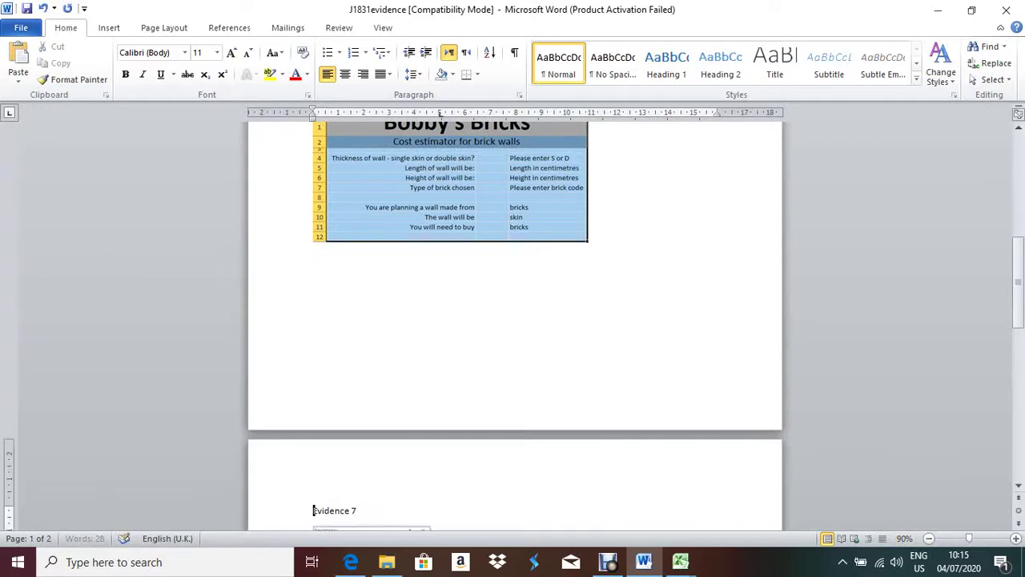
key("Down")
key("Down")
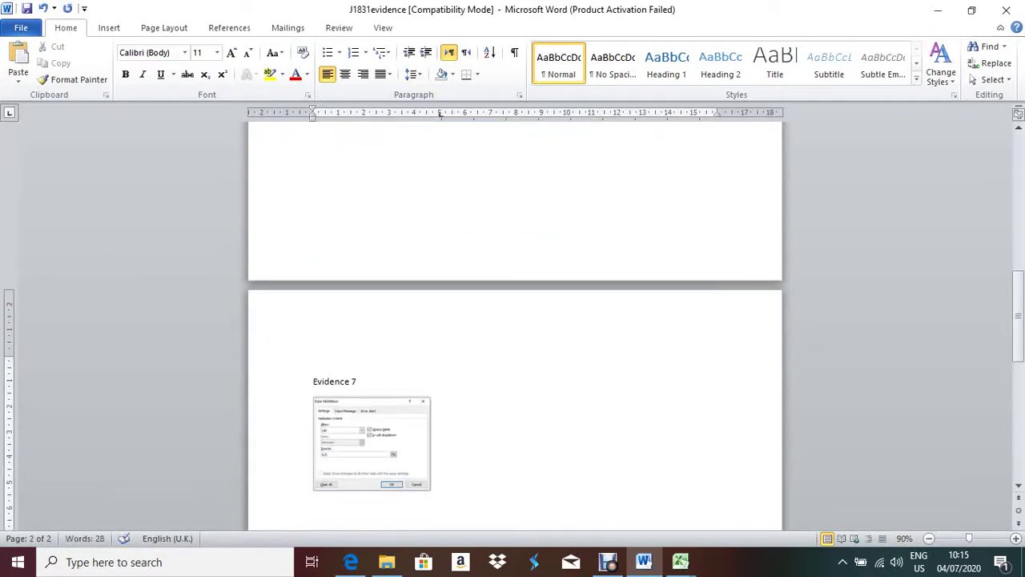
- Enlarge the validation picture, then return to the exam paper PDF
key("shift+Left")
left_click_drag(433, 411, 602, 411)
left_click_drag(456, 460, 456, 562)
scroll(512, 320, "down", 2)
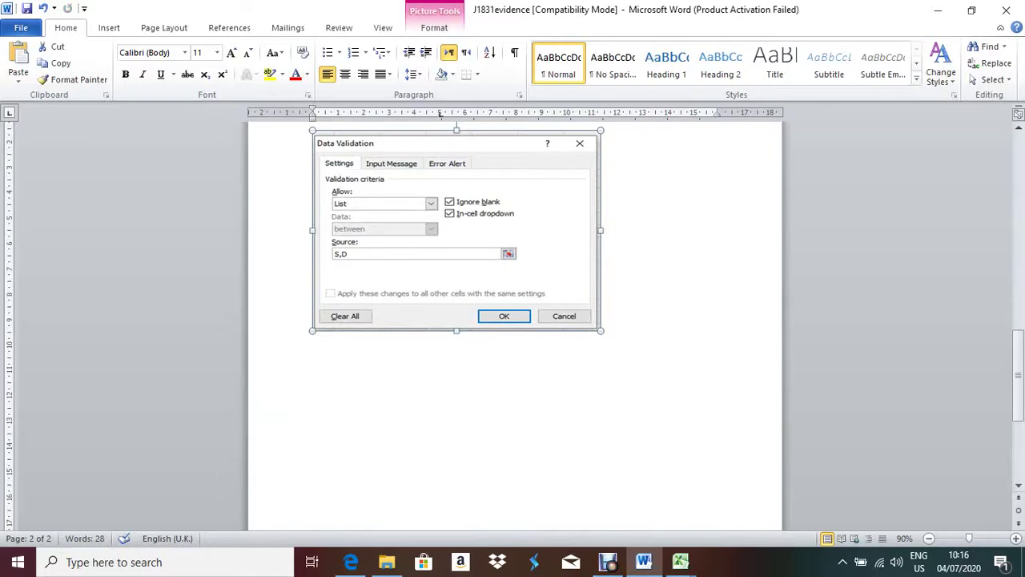
left_click(351, 561)
- Scroll the exam PDF to Evidence 7 and question 18's B10 single/double formula
scroll(513, 321, "down", 2)
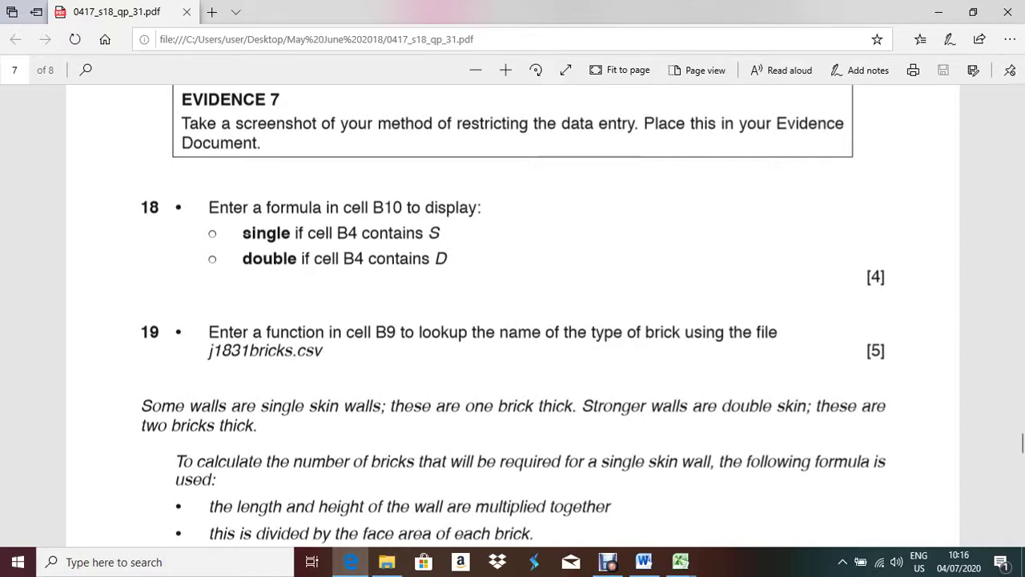
- Confirm the S,D list rule on B4 and check its dropdown offers only S and D
mouse_move(681, 561)
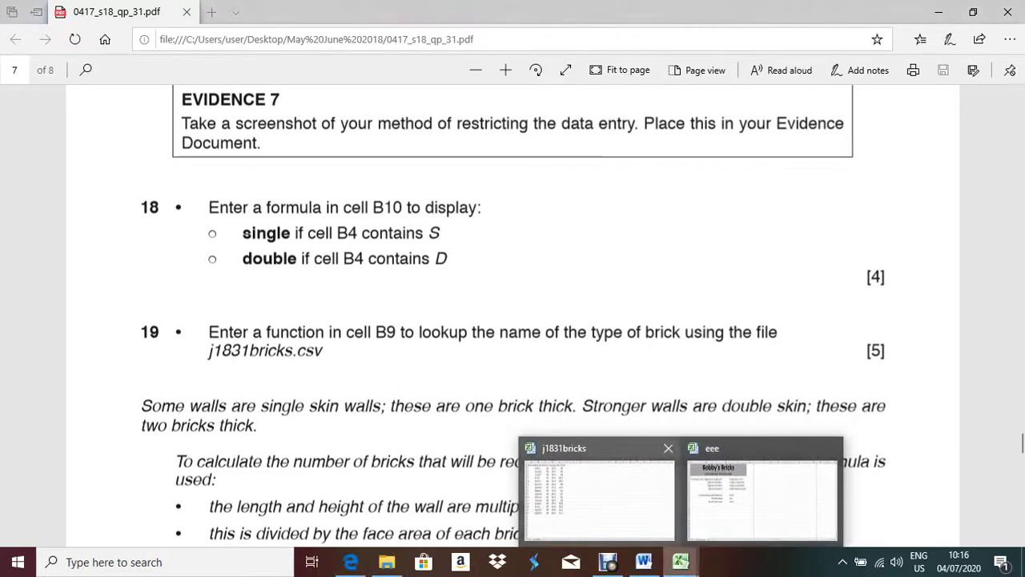
left_click(732, 487)
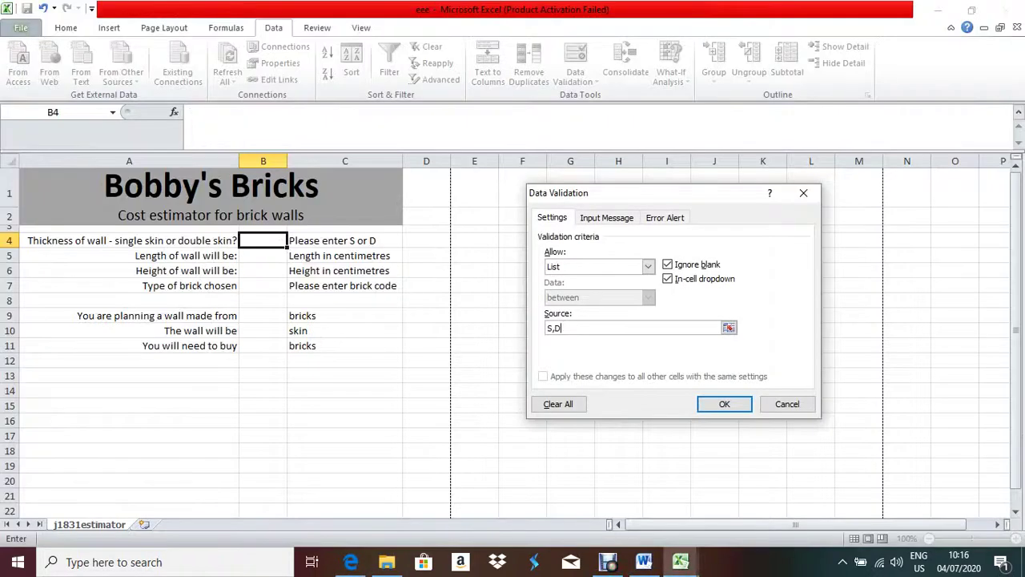
left_click(725, 404)
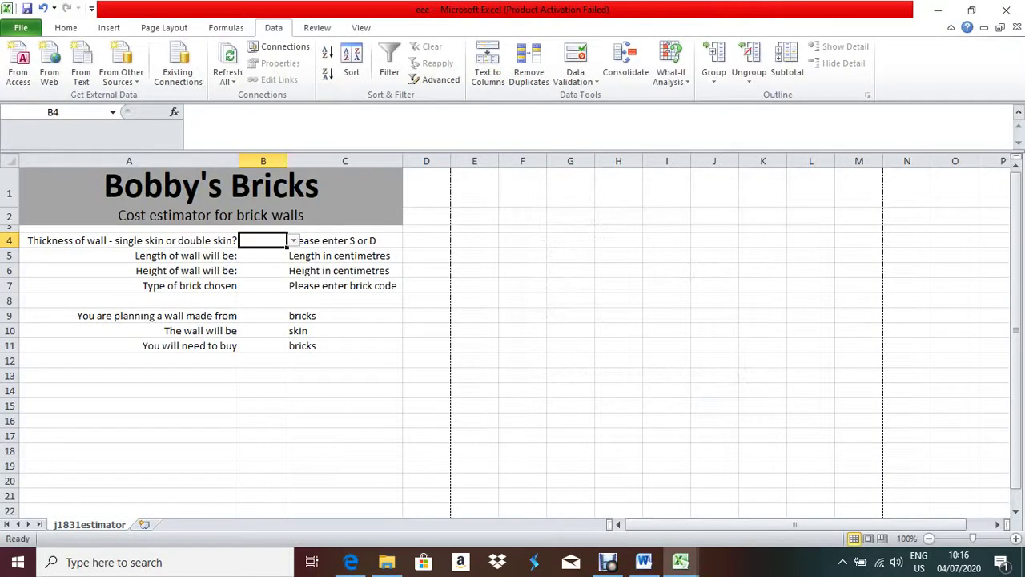
key("alt+Down")
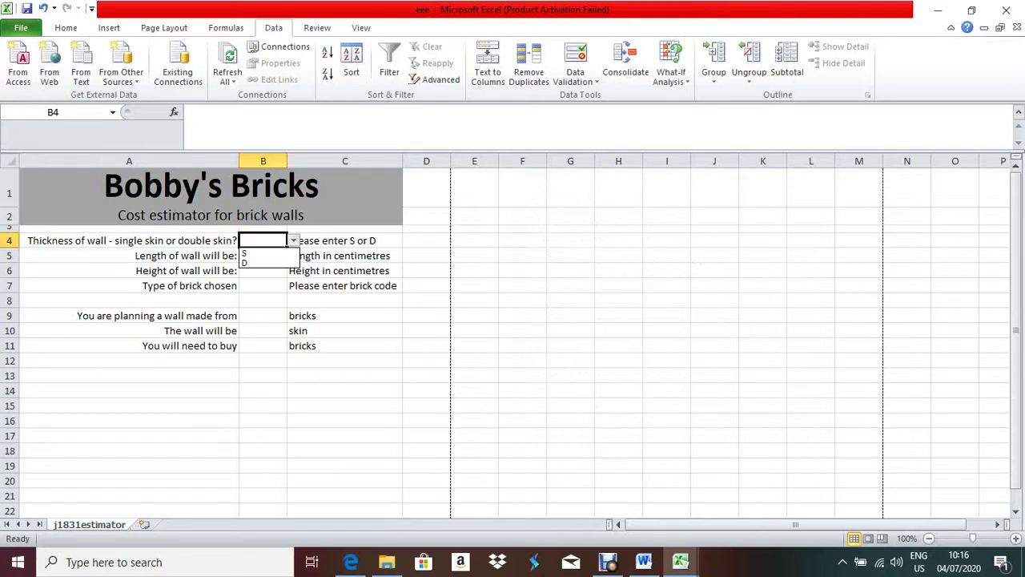
key("Escape")
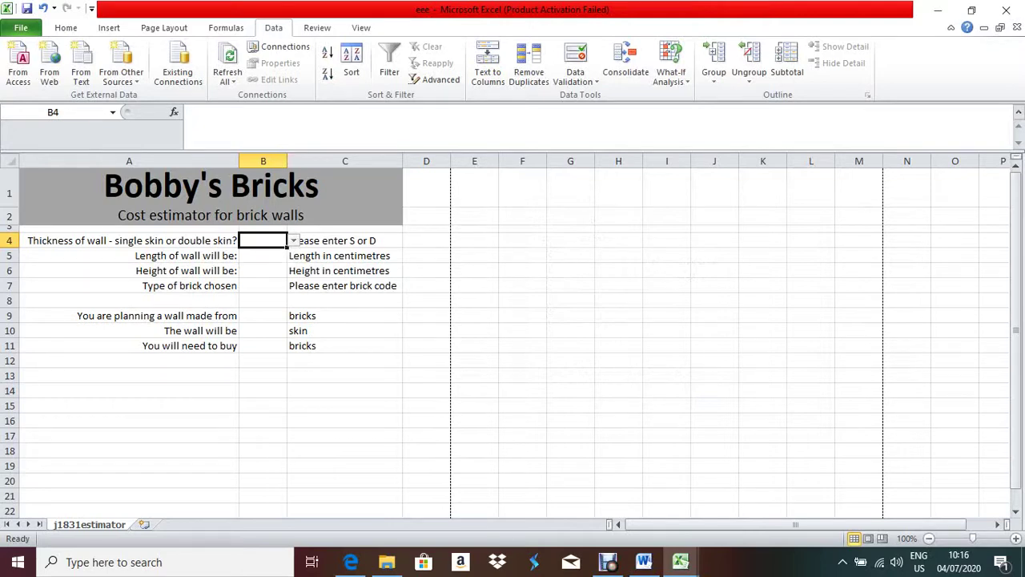
left_click(263, 345)
- Type =IF(B4="S" in B10, correcting the lowercase s to uppercase S
left_click(262, 330)
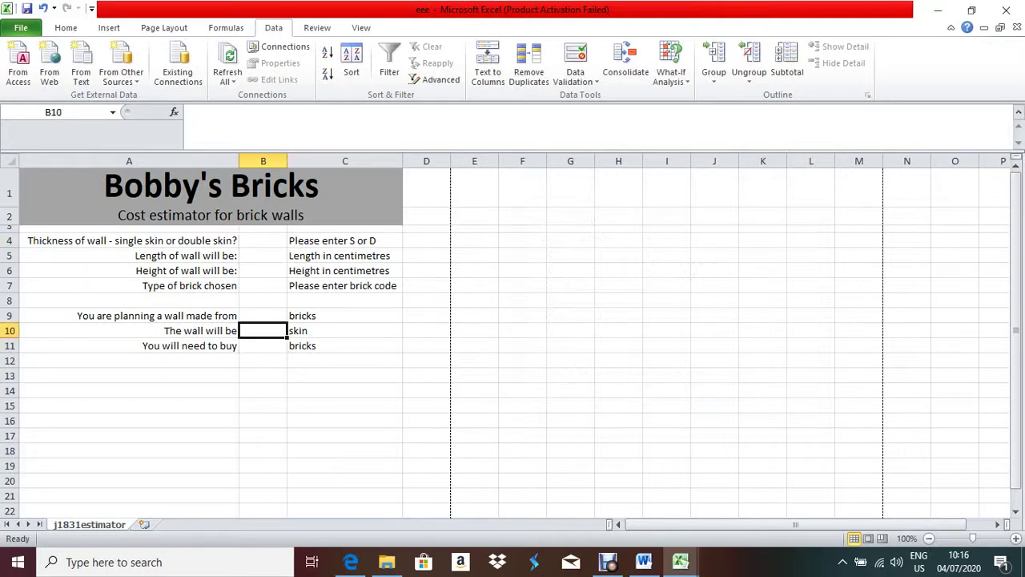
type("=")
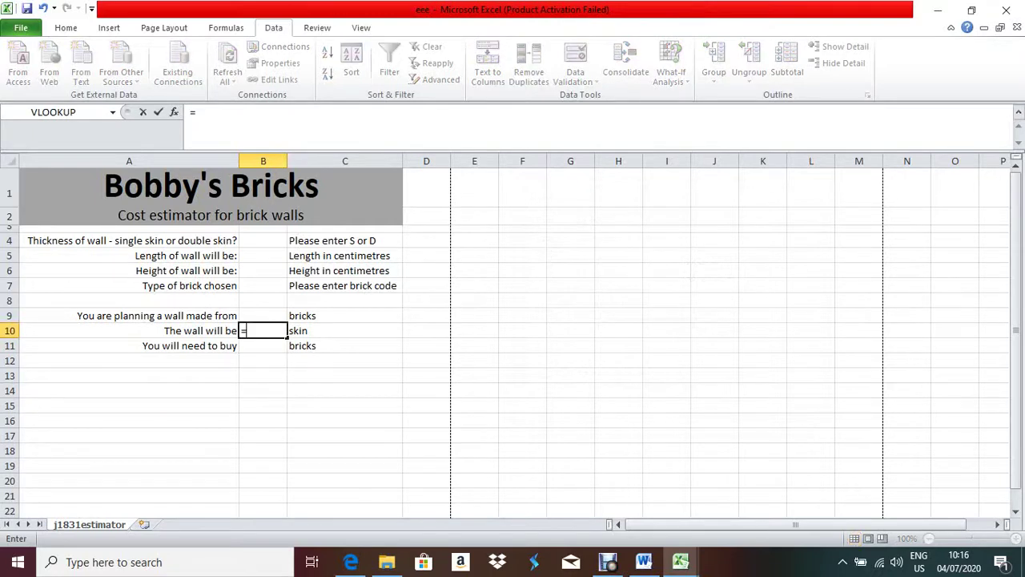
type("IF(")
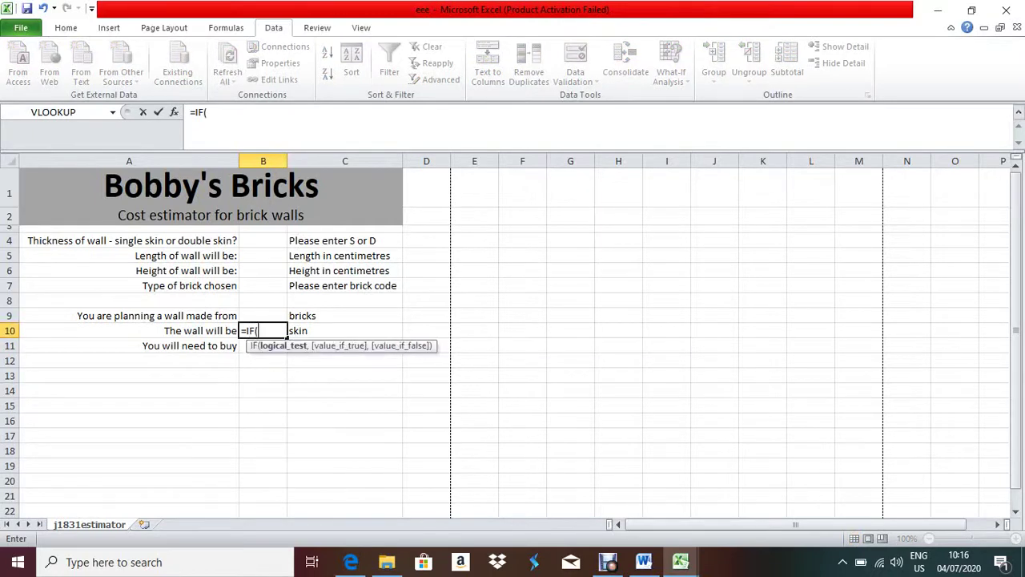
type("B")
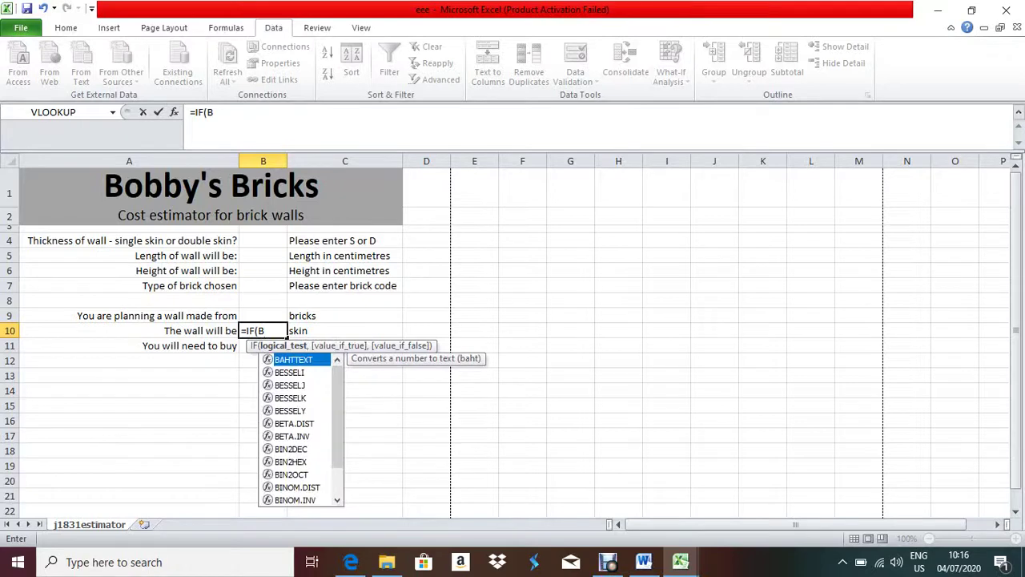
type("4=")
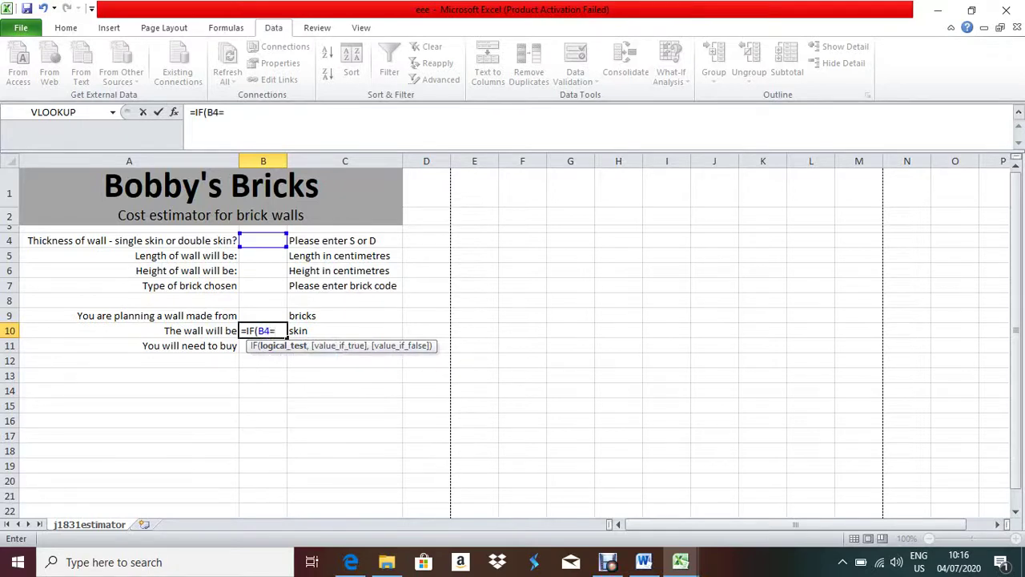
type("\"s")
key("BackSpace")
type("S\",\"Single\",\"Double\"")
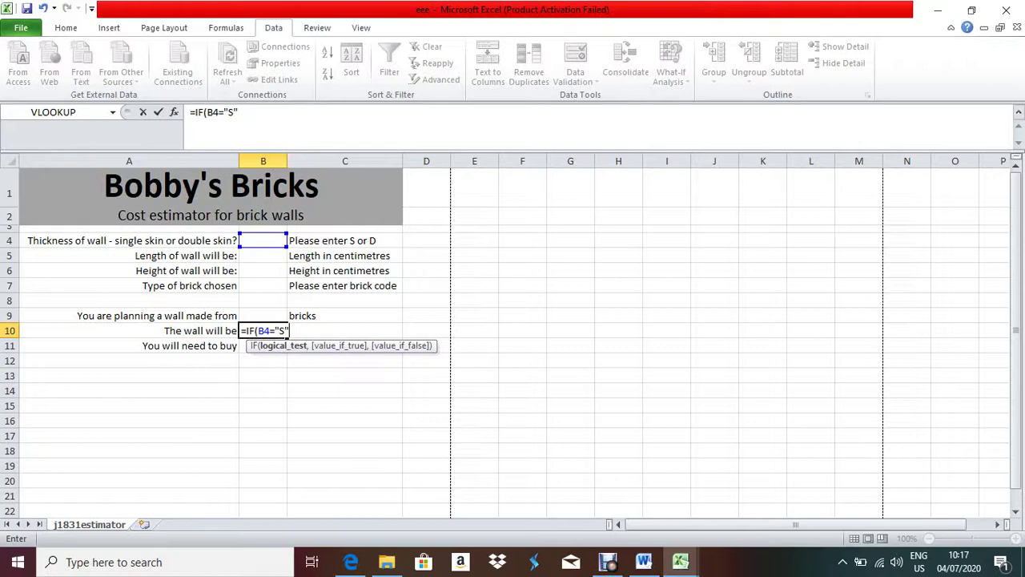
- Finish the B10 formula =IF(B4="S","Single","Double"), commit it, and reselect B10 to check it
type(",\"")
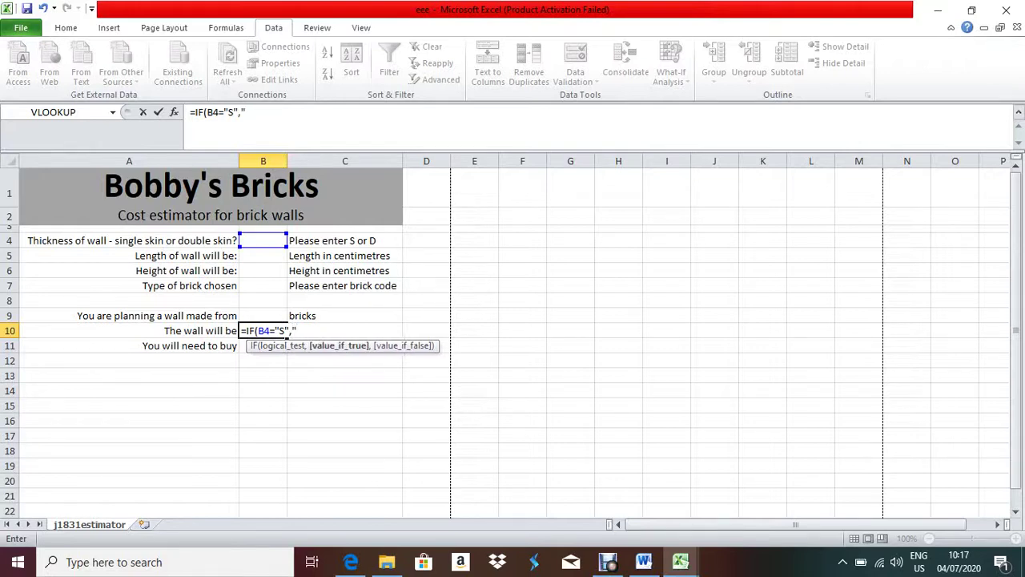
type("Single\",")
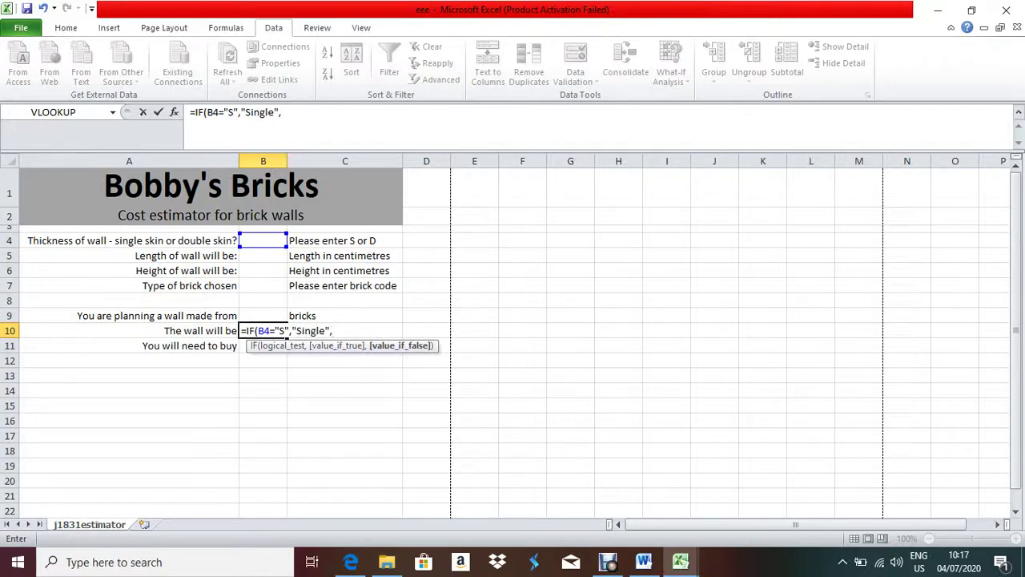
type("\"Double\")")
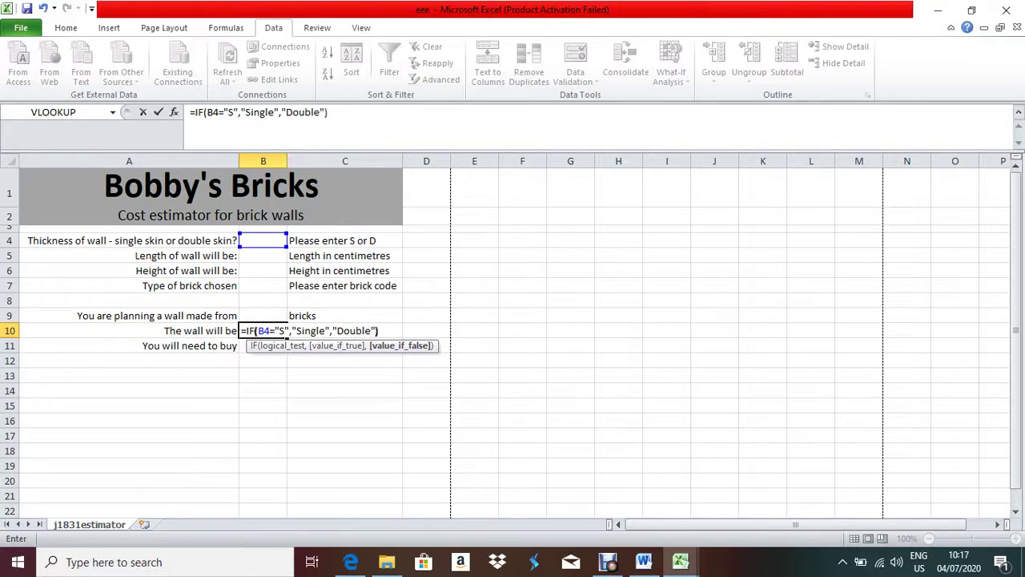
key("Return")
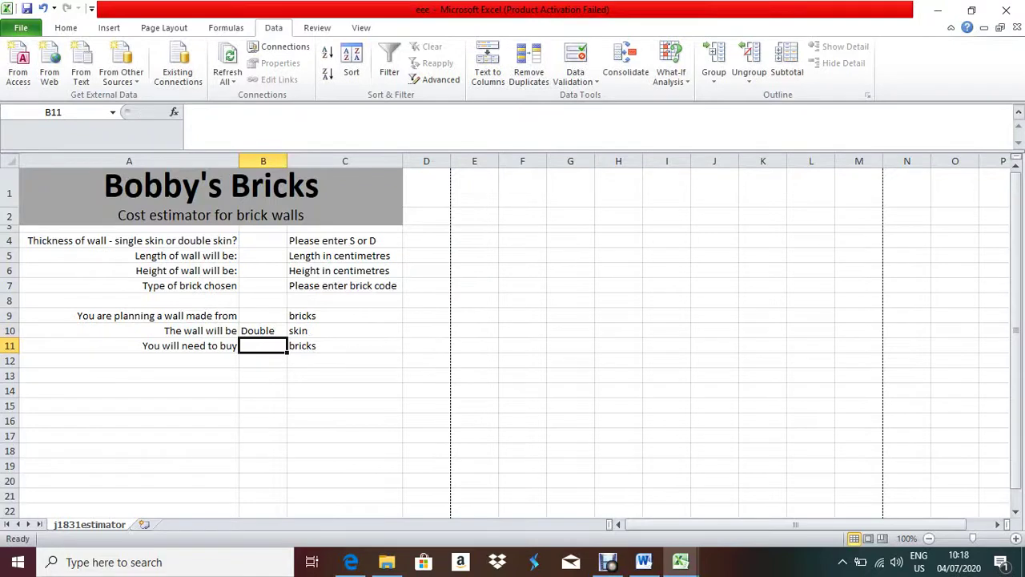
left_click(262, 330)
- Set B4 to S, then to D, from its validation list, checking the task in the exam PDF
left_click(263, 241)
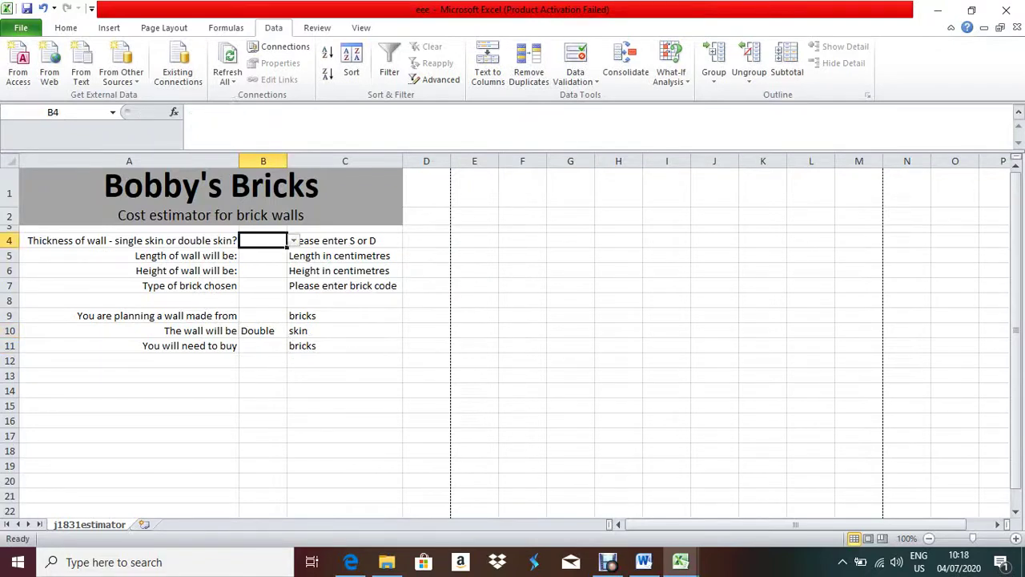
key("alt+Down")
key("Down")
key("Return")
key("alt+Down")
key("Down")
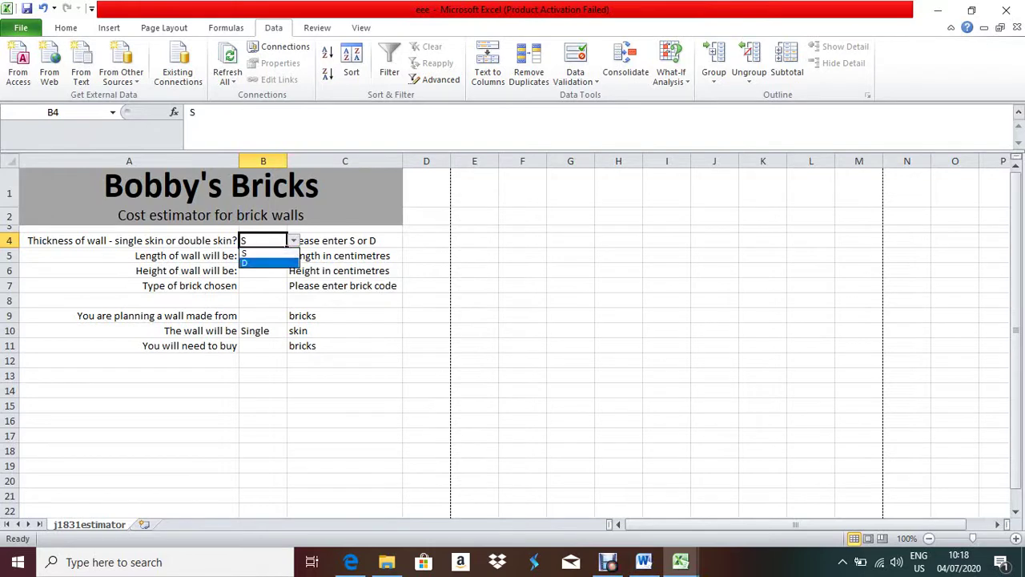
key("Return")
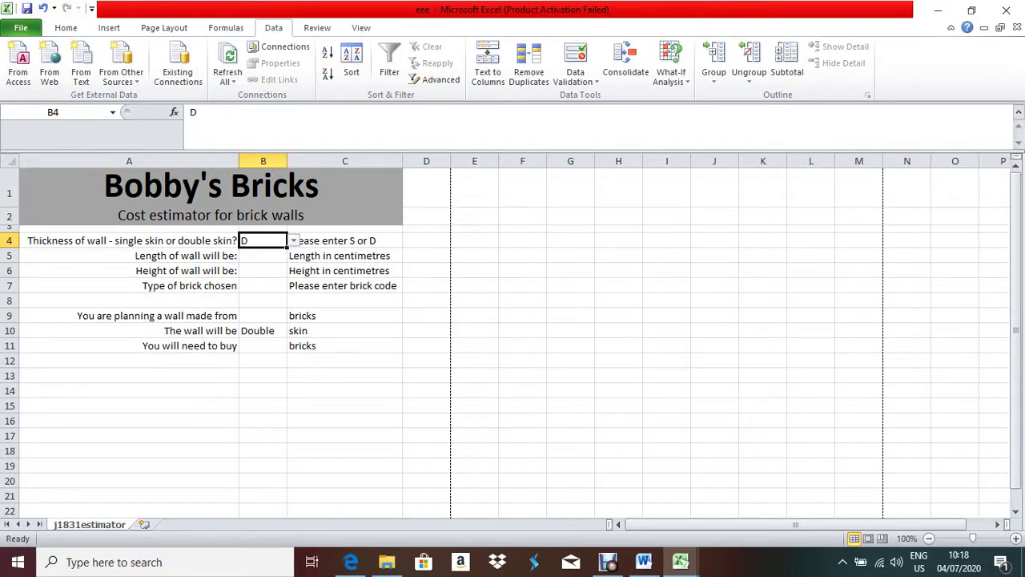
left_click(351, 562)
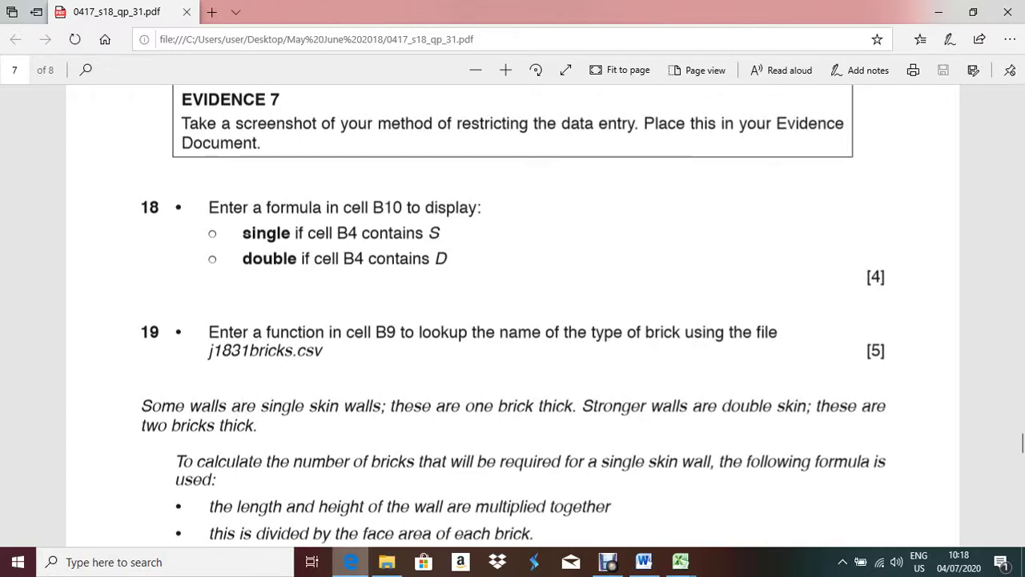
key("alt+Tab")
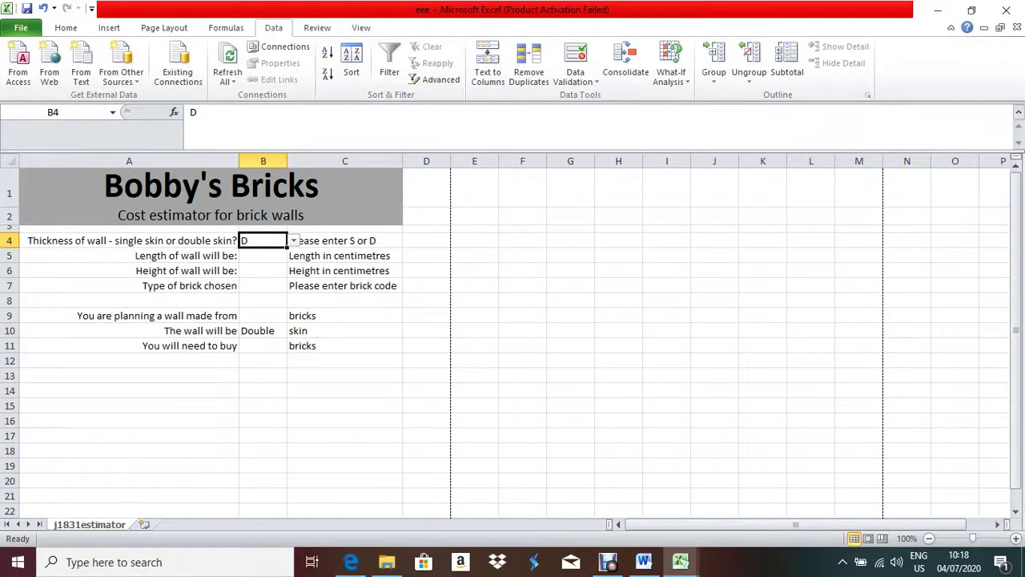
- In j1831bricks, widen column B and autofit columns C and E to fit their contents
left_click(262, 316)
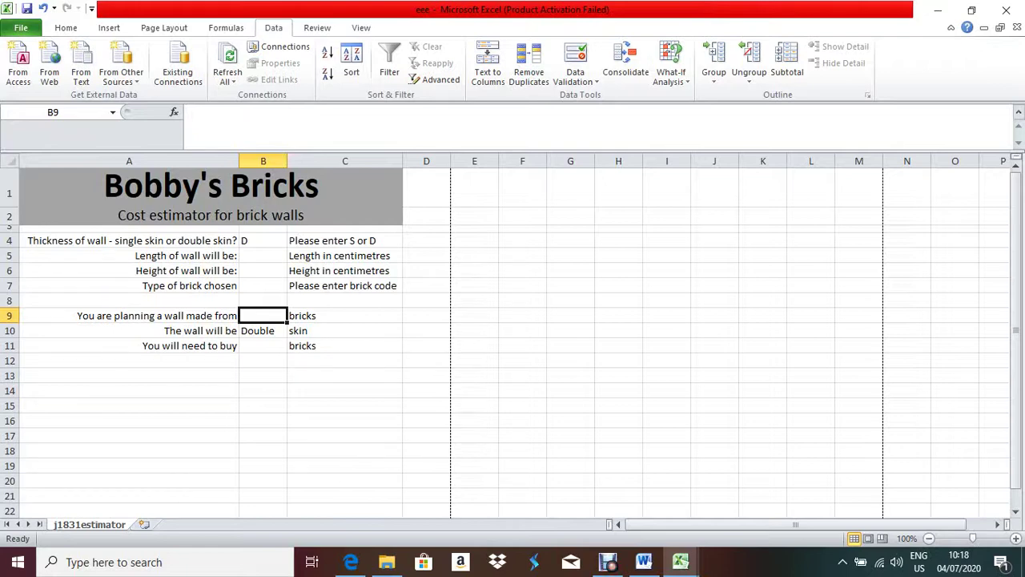
left_click(681, 561)
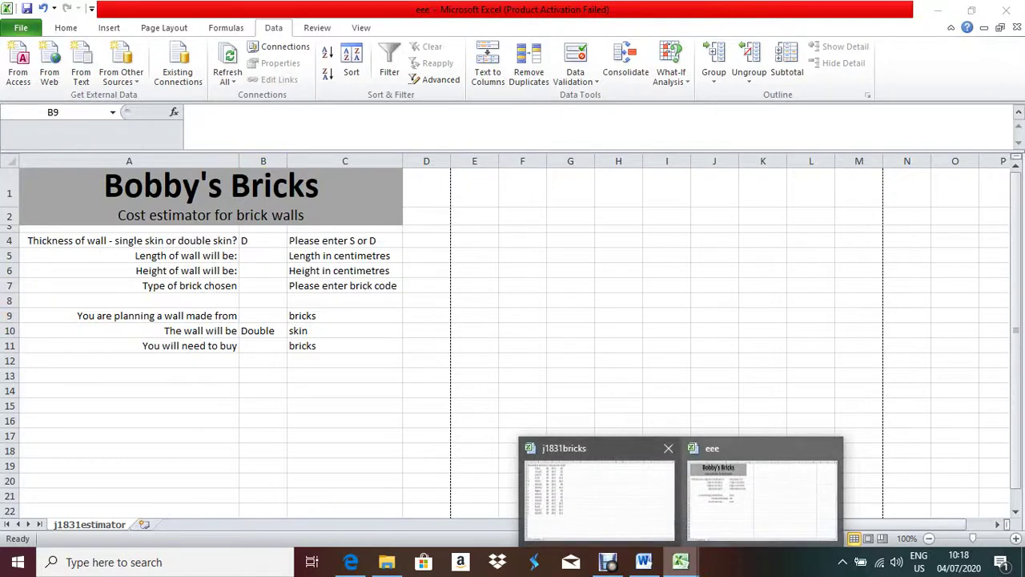
left_click(600, 493)
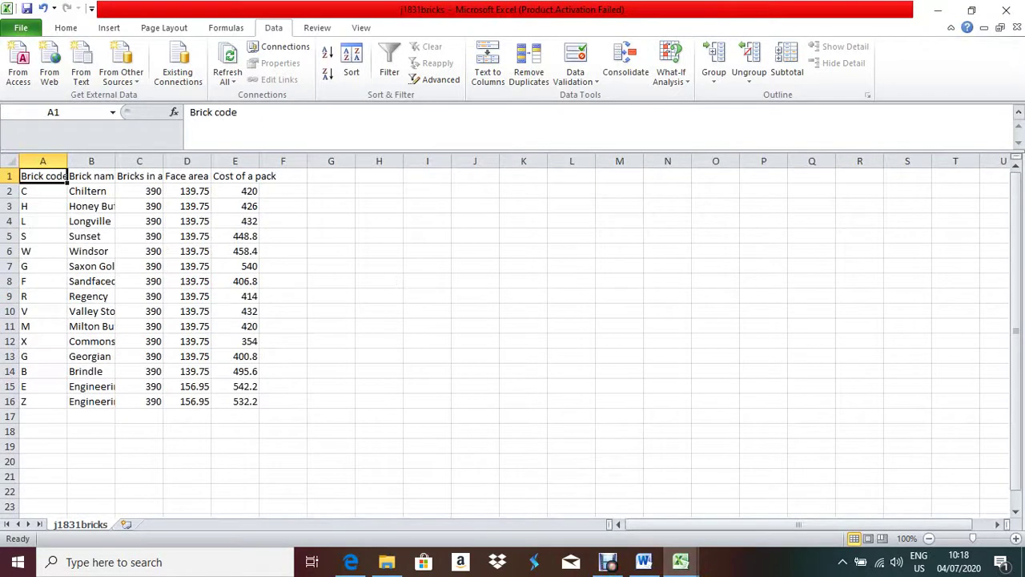
left_click(92, 191)
left_click_drag(115, 161, 134, 161)
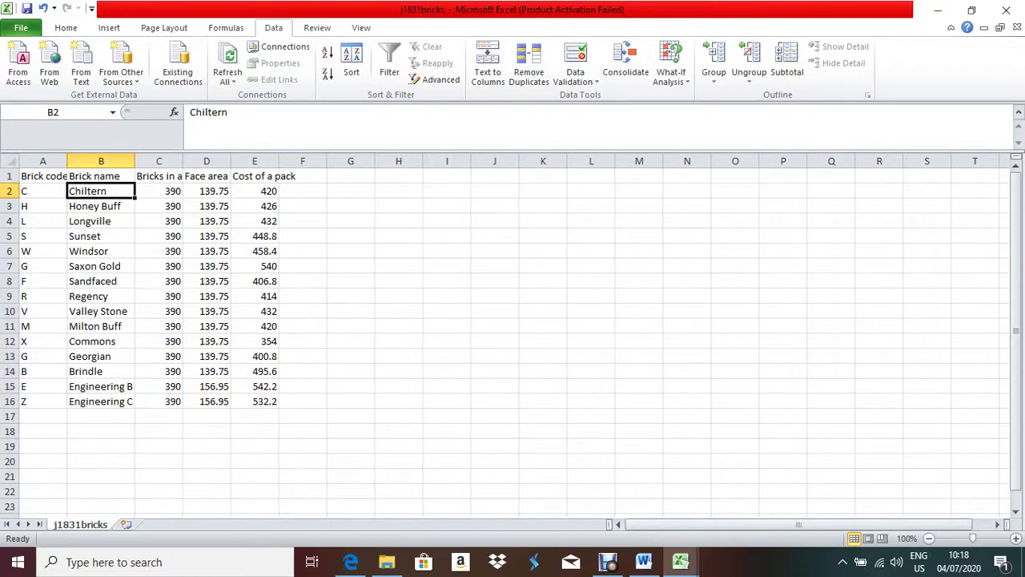
double_click(182, 161)
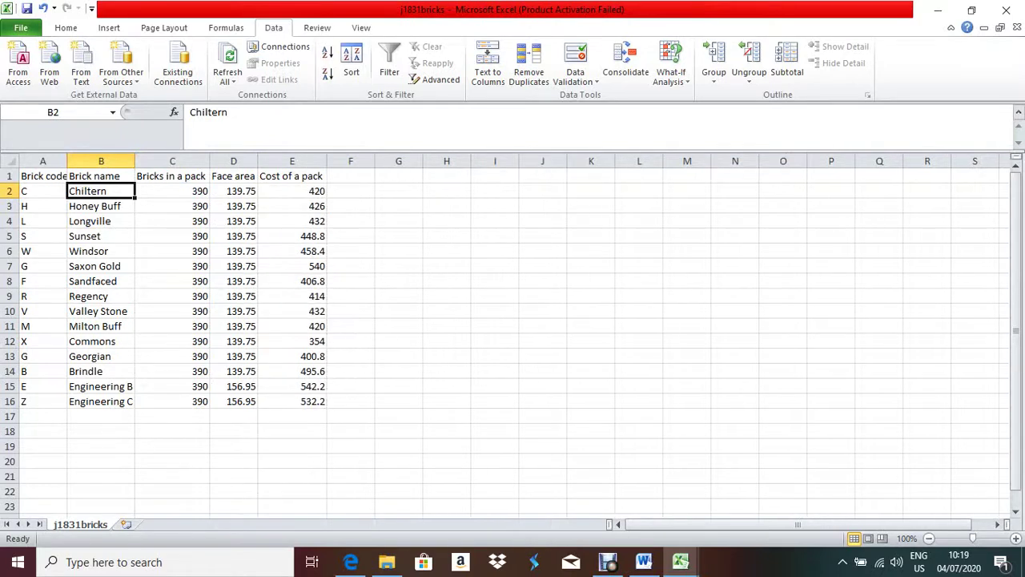
double_click(306, 161)
left_click(42, 191)
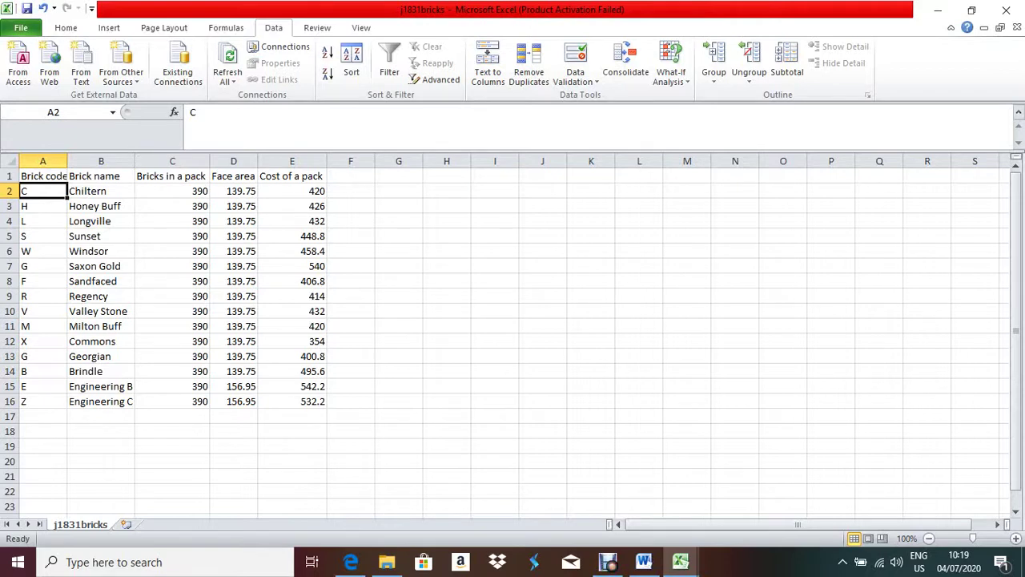
- Switch back to the estimator, briefly revisit j1831bricks, then return to the estimator
mouse_move(680, 562)
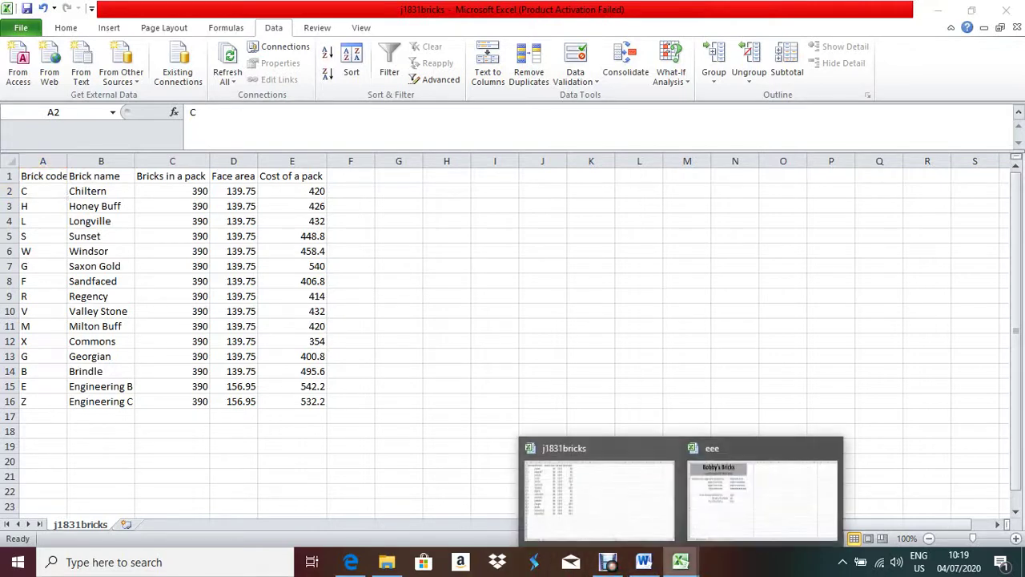
left_click(745, 491)
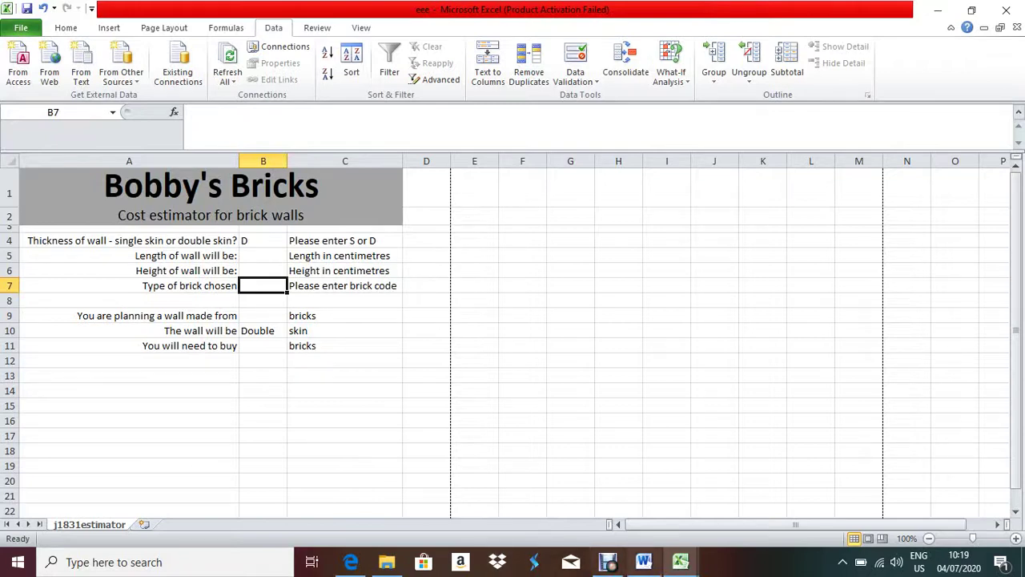
left_click(680, 561)
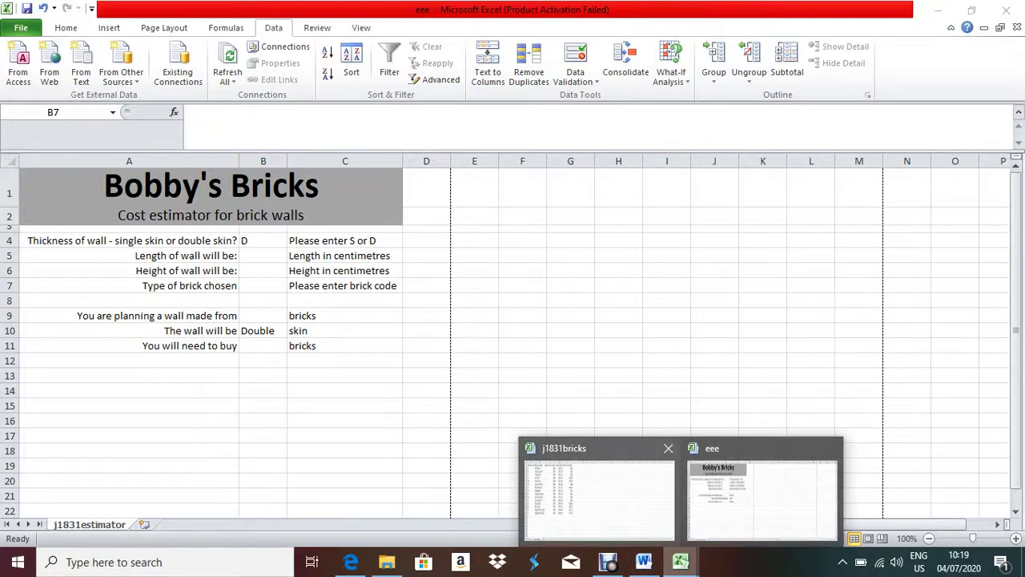
left_click(597, 471)
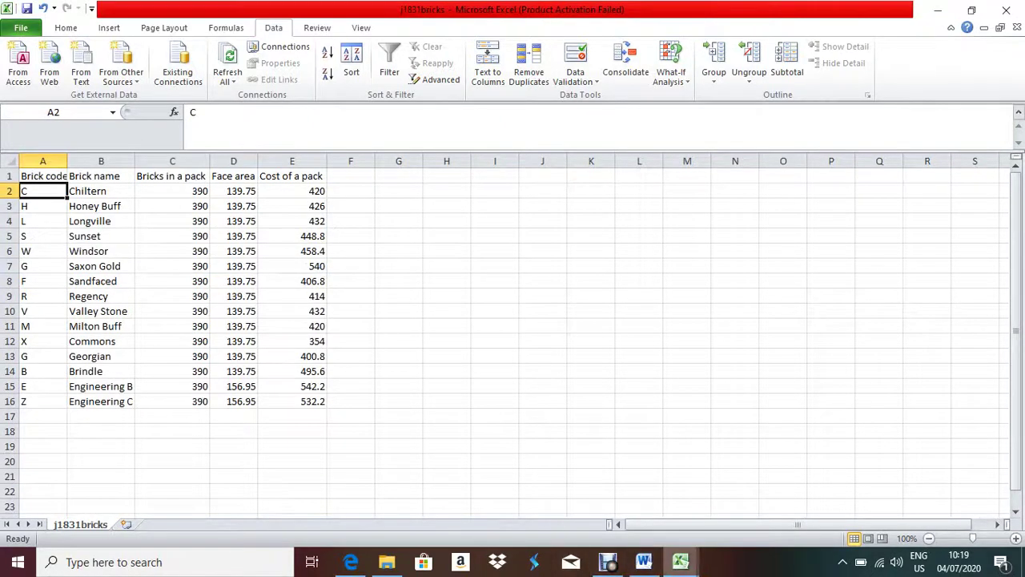
mouse_move(680, 562)
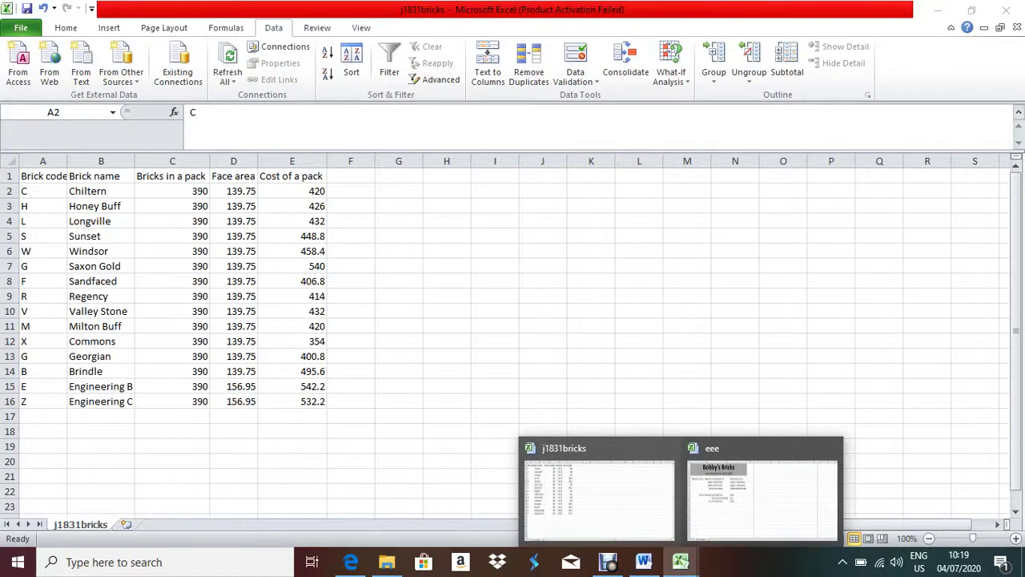
left_click(763, 497)
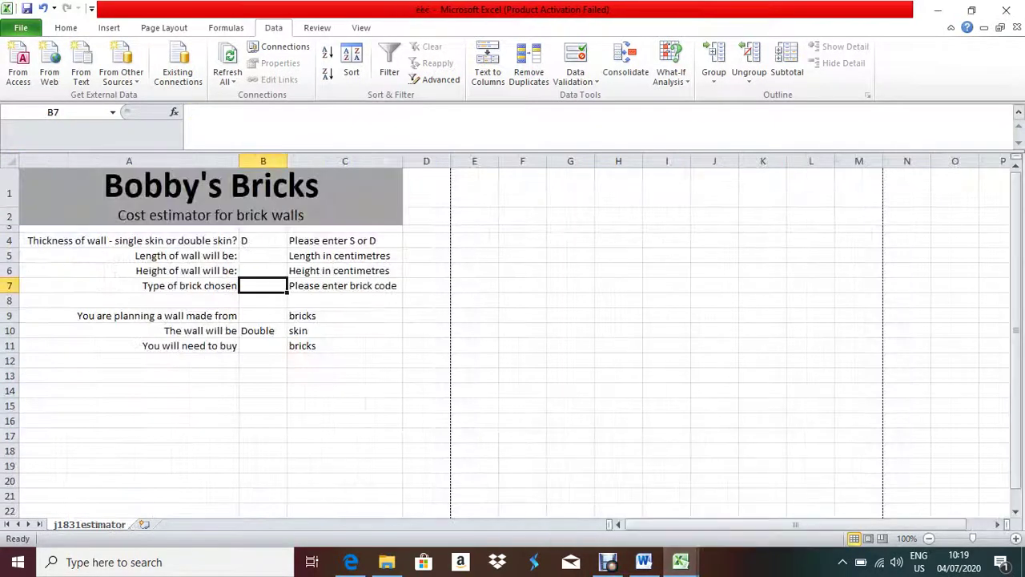
type("M")
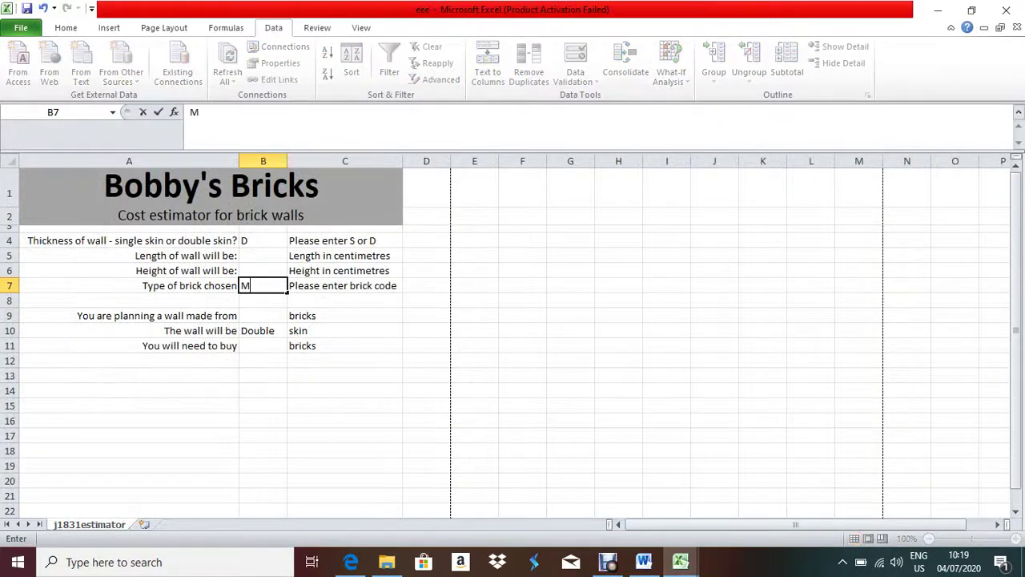
left_click(262, 315)
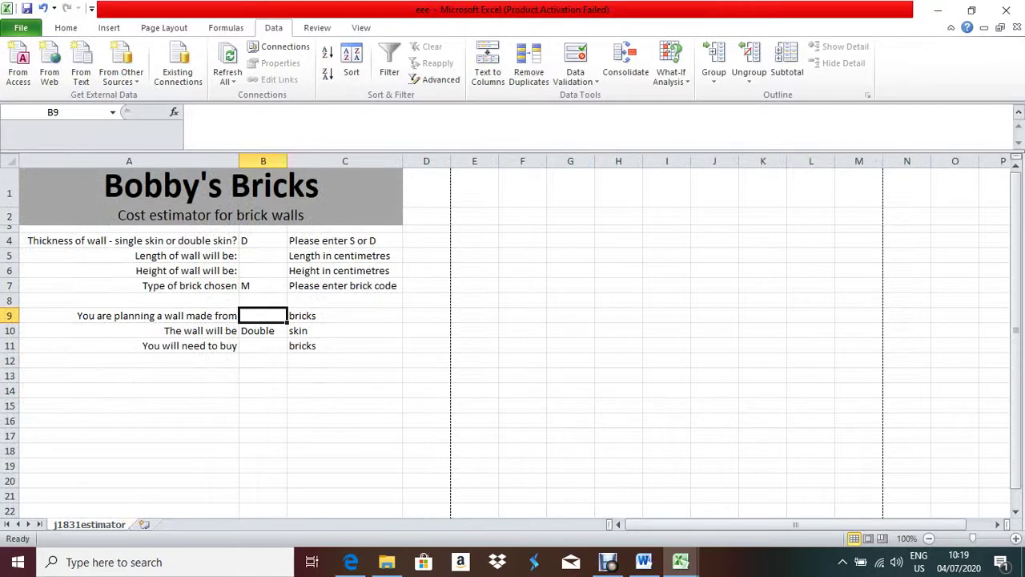
left_click(174, 111)
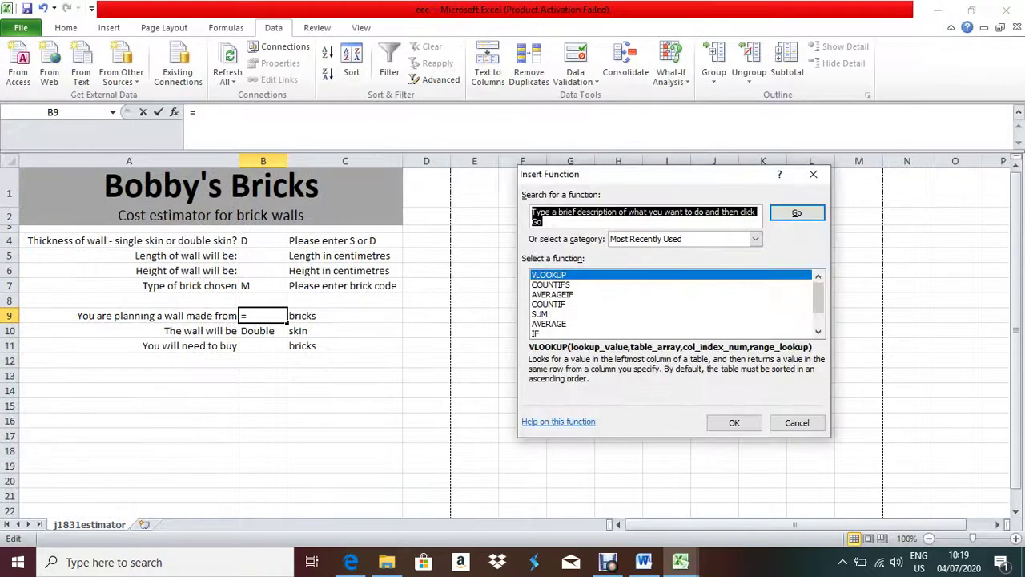
left_click(814, 173)
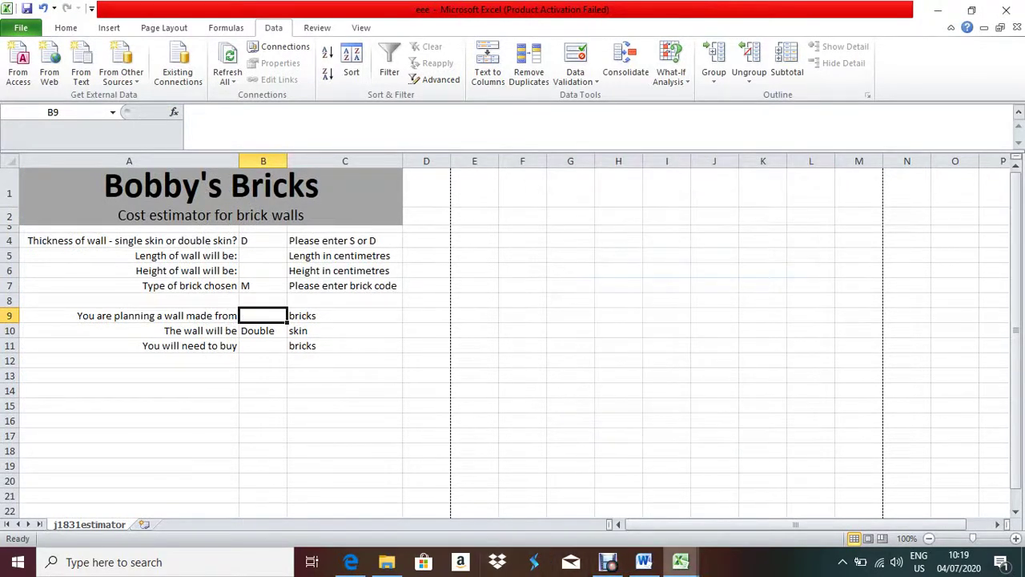
mouse_move(680, 561)
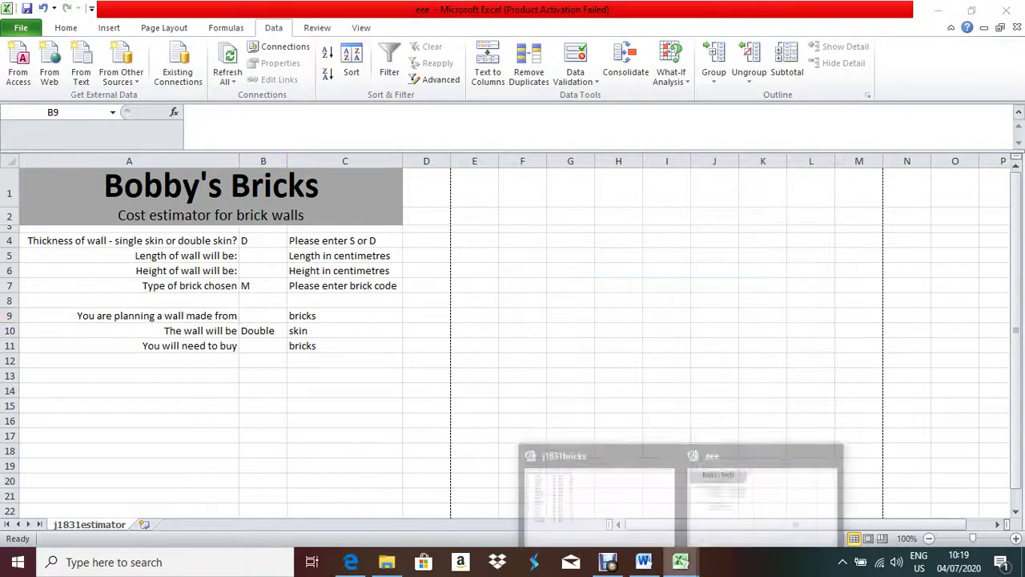
left_click(599, 497)
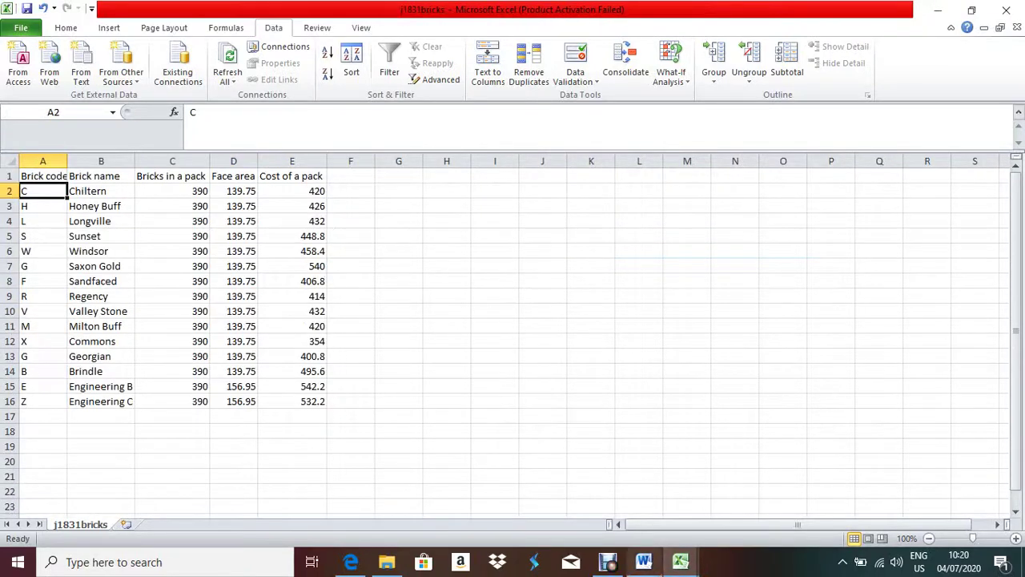
mouse_move(680, 562)
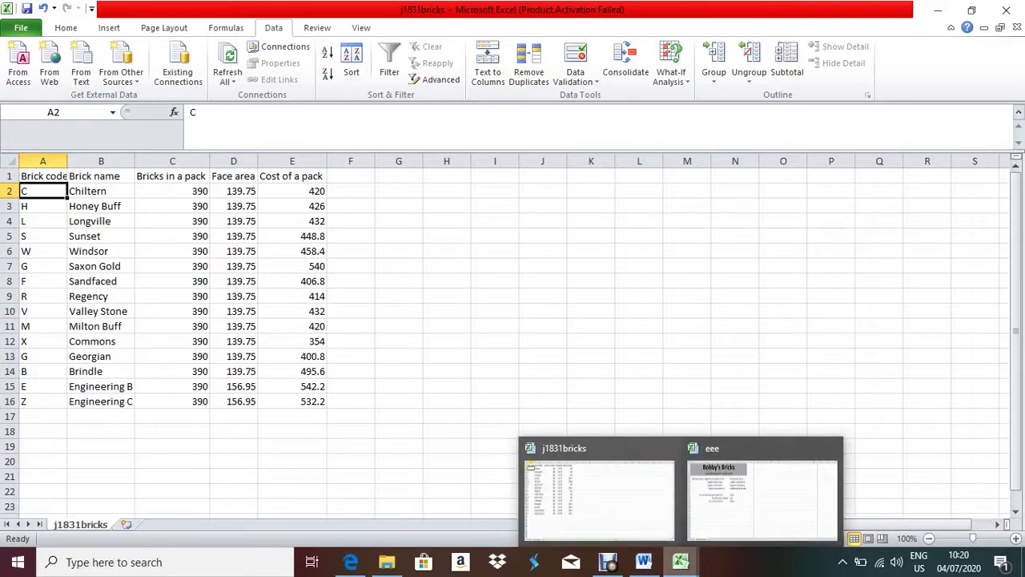
left_click(763, 499)
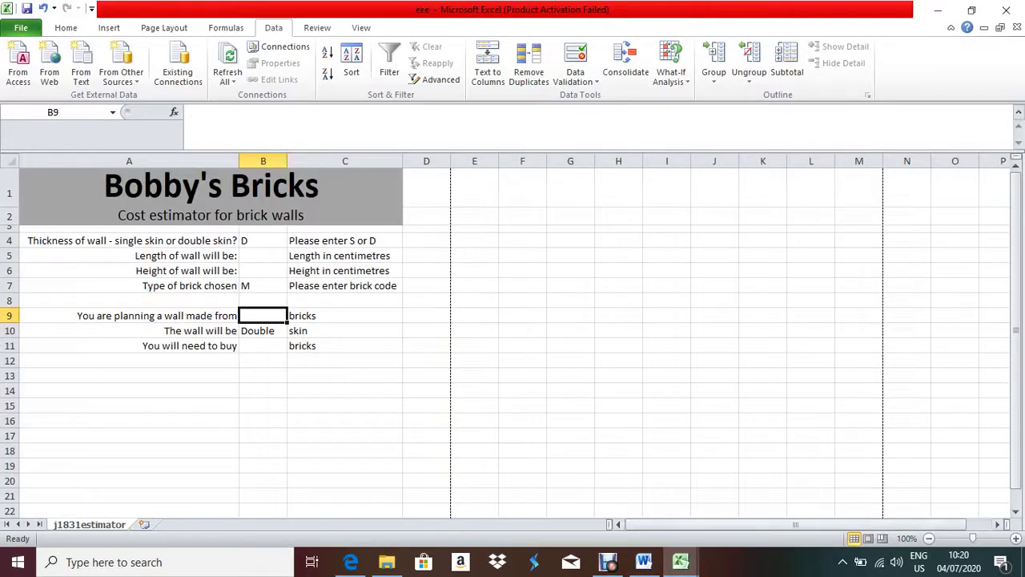
left_click(262, 285)
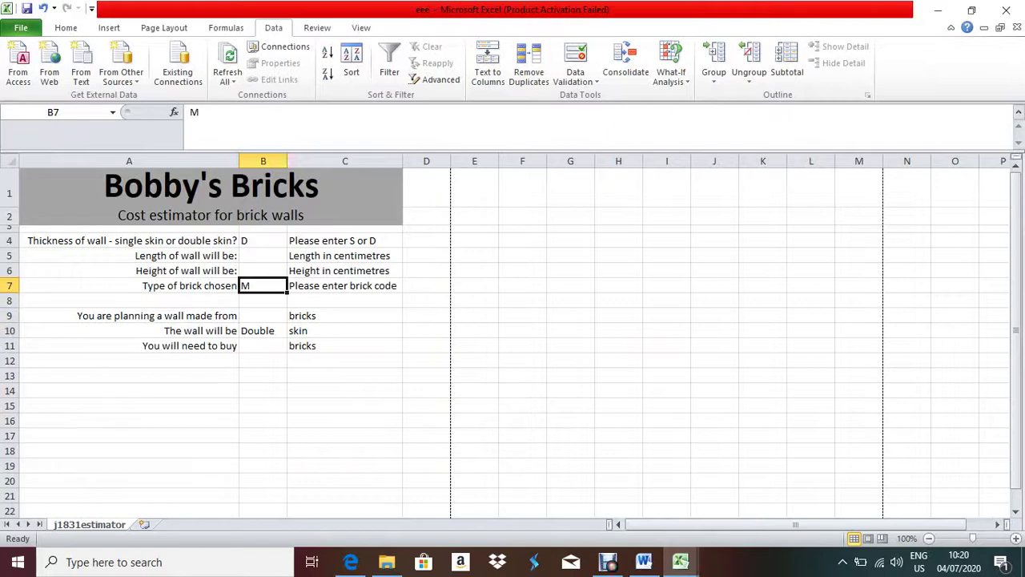
mouse_move(680, 562)
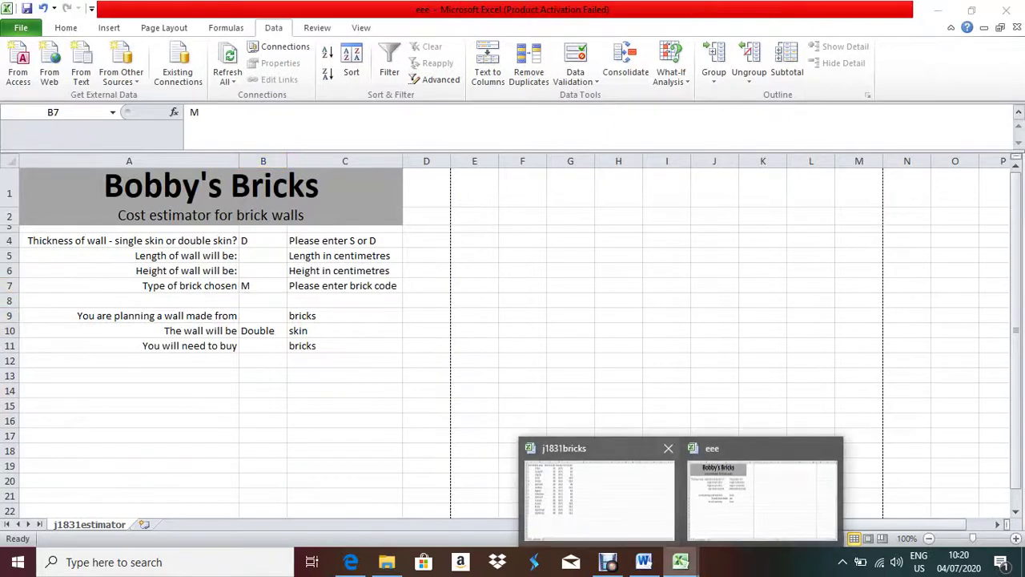
left_click(599, 493)
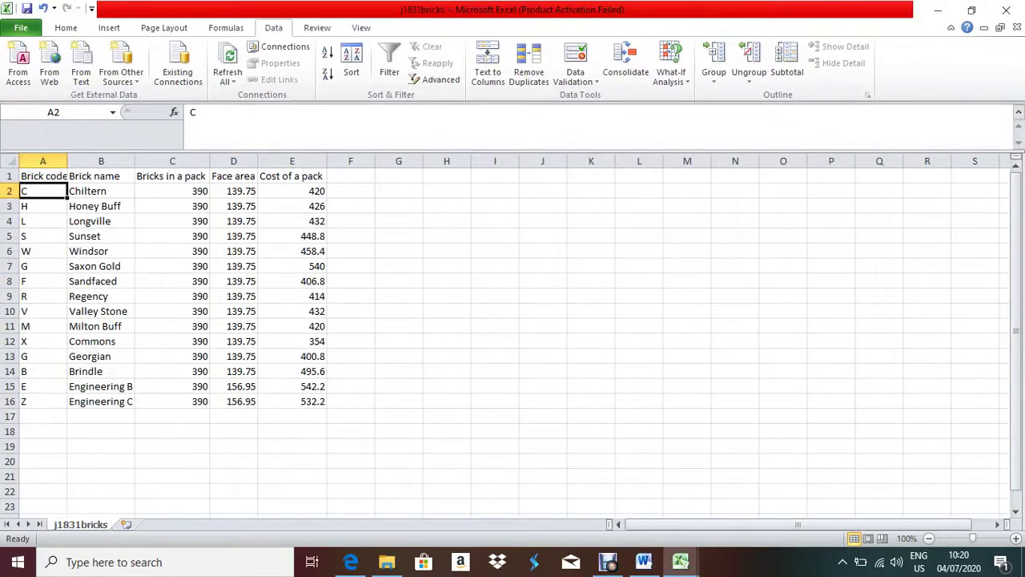
mouse_move(680, 561)
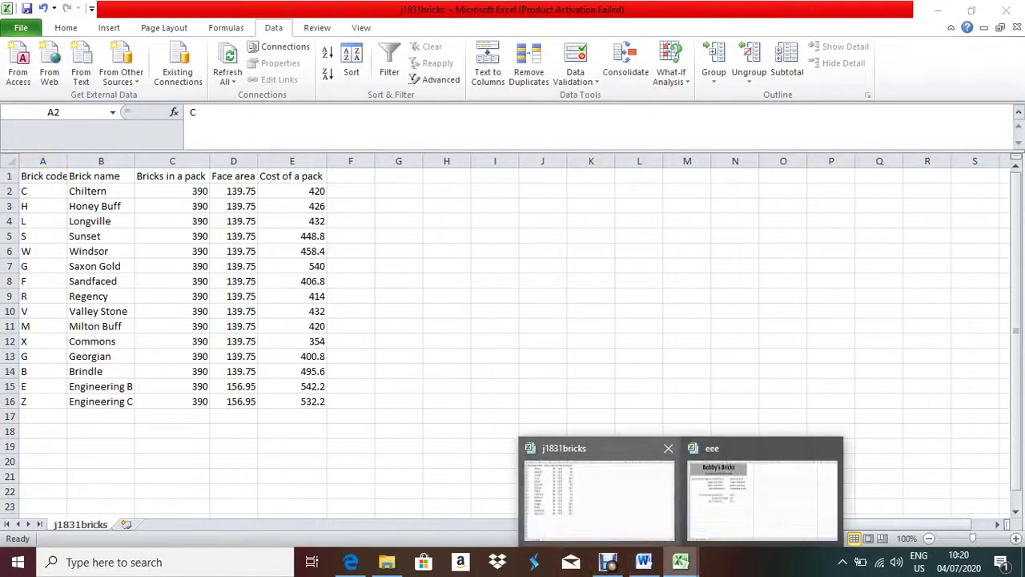
left_click(761, 496)
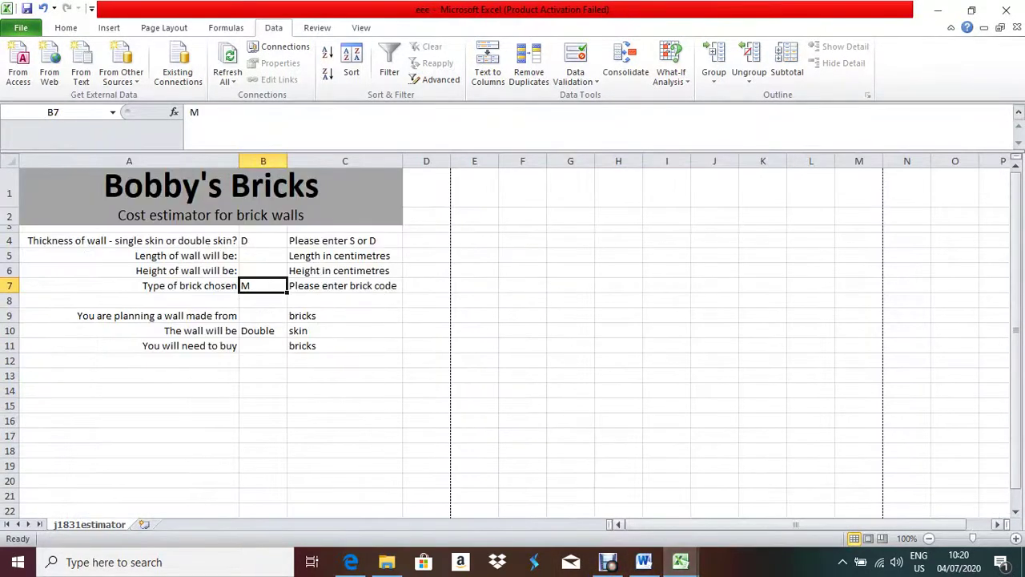
left_click(263, 315)
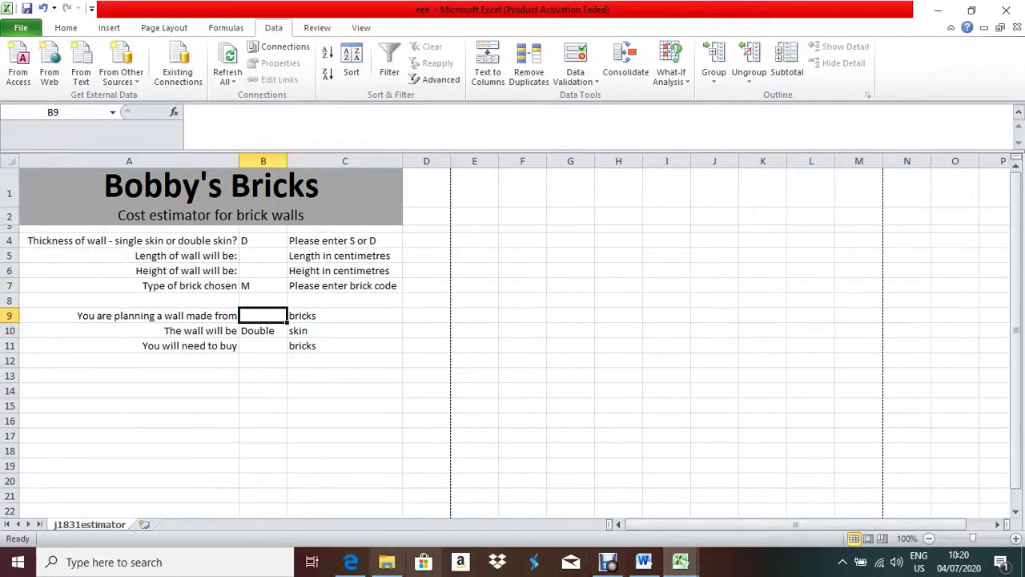
left_click(350, 562)
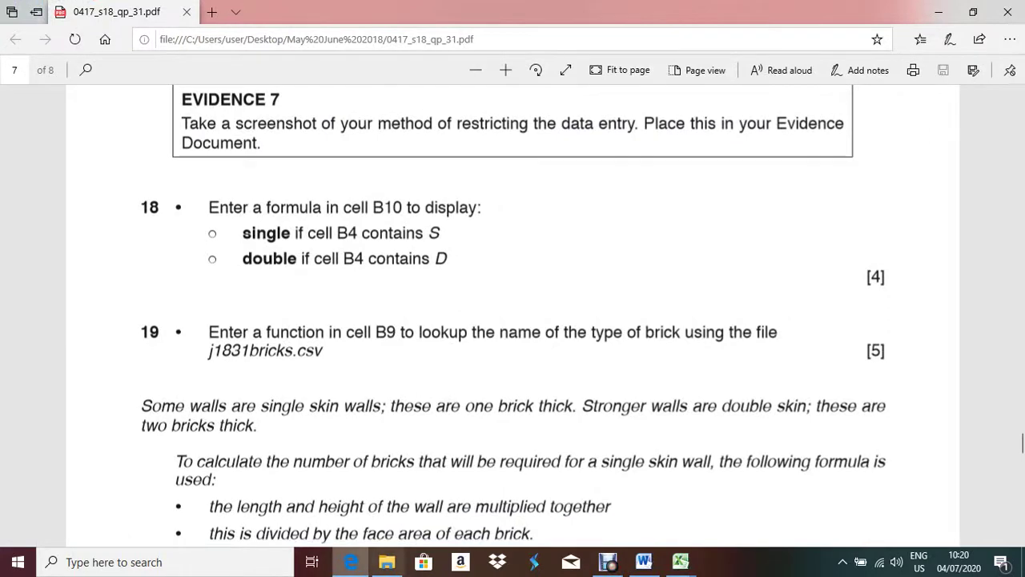
key("alt+Tab")
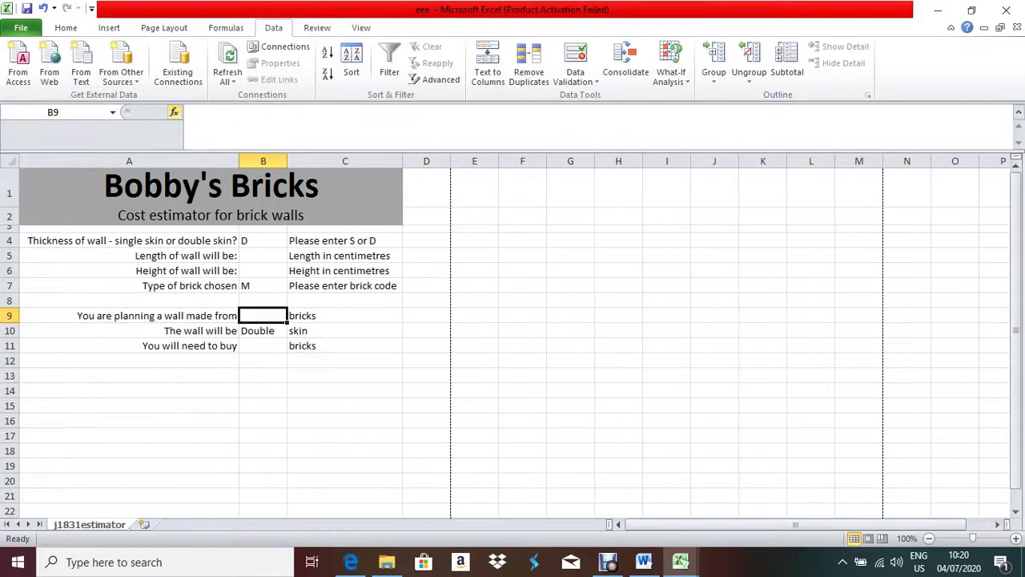
key("shift+F3")
- Start a VLOOKUP in B9 with lookup value $B$7 and table j1831bricks!$A$2:$B$16
key("Return")
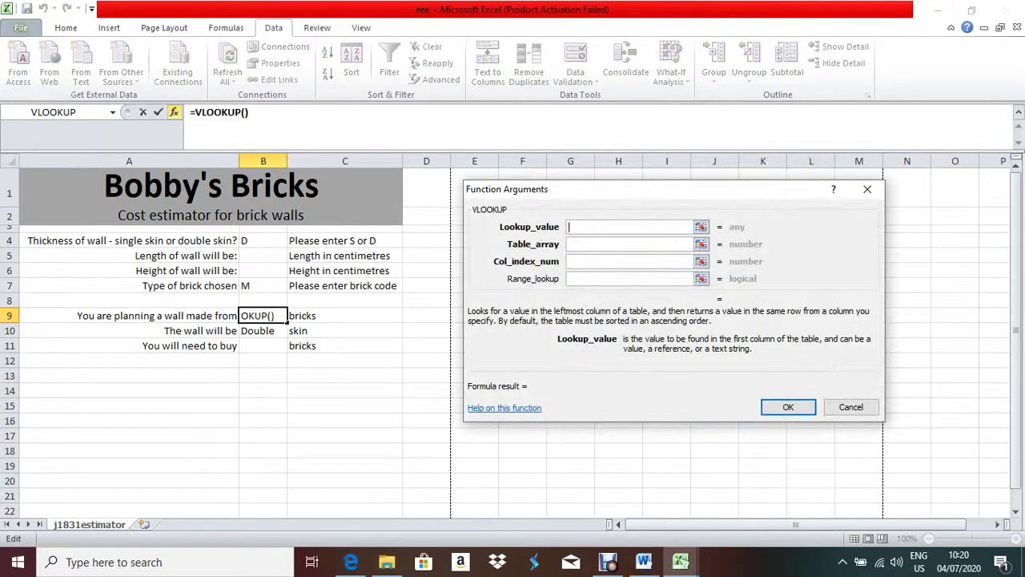
type("B7")
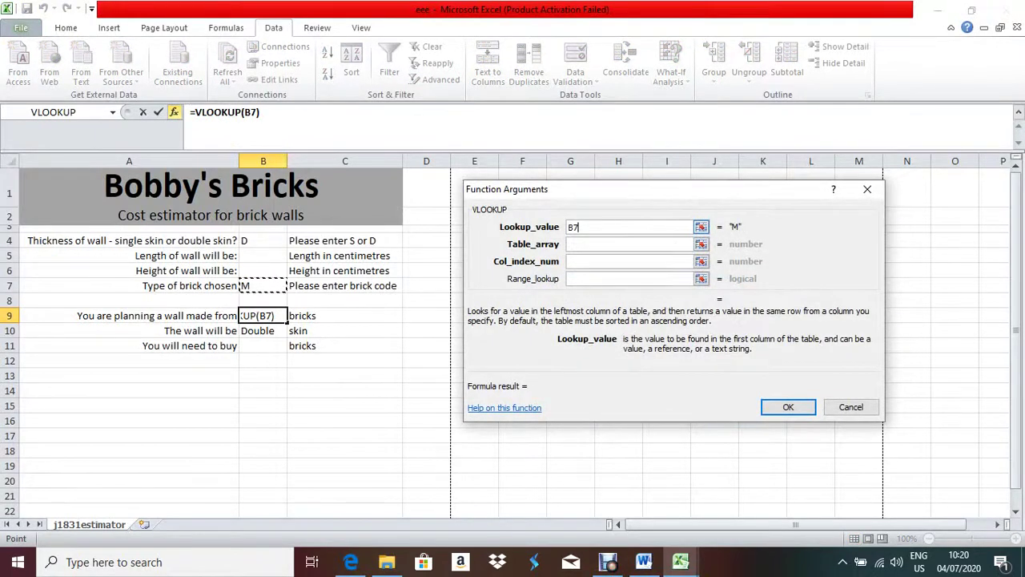
key("shift+Home")
key("F4")
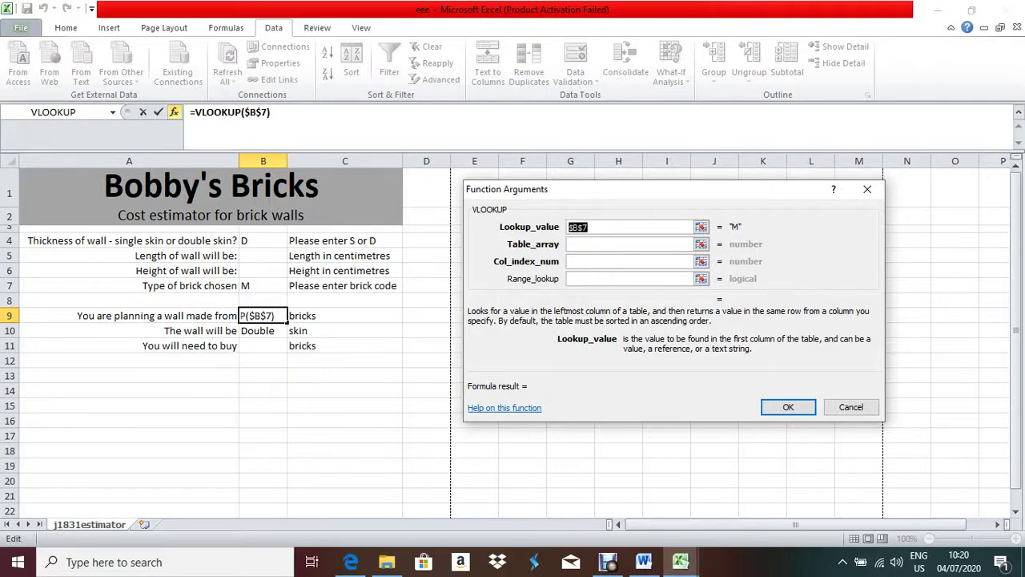
key("Tab")
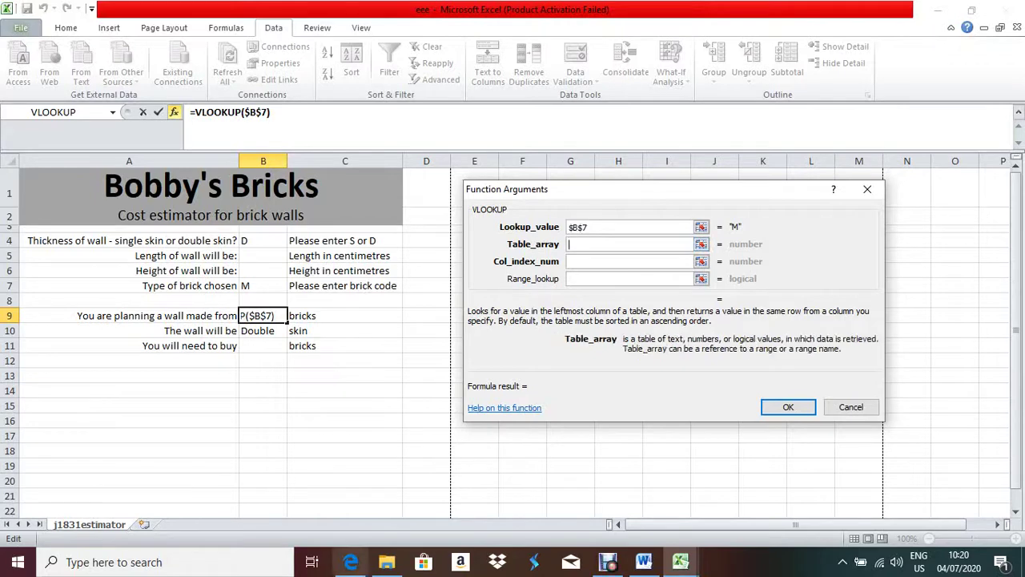
mouse_move(680, 561)
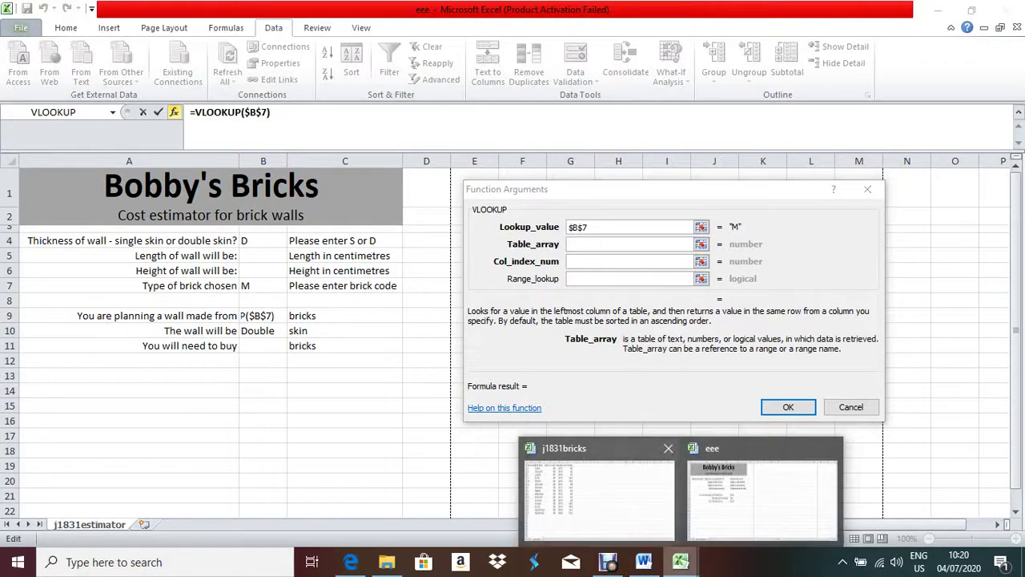
left_click(601, 492)
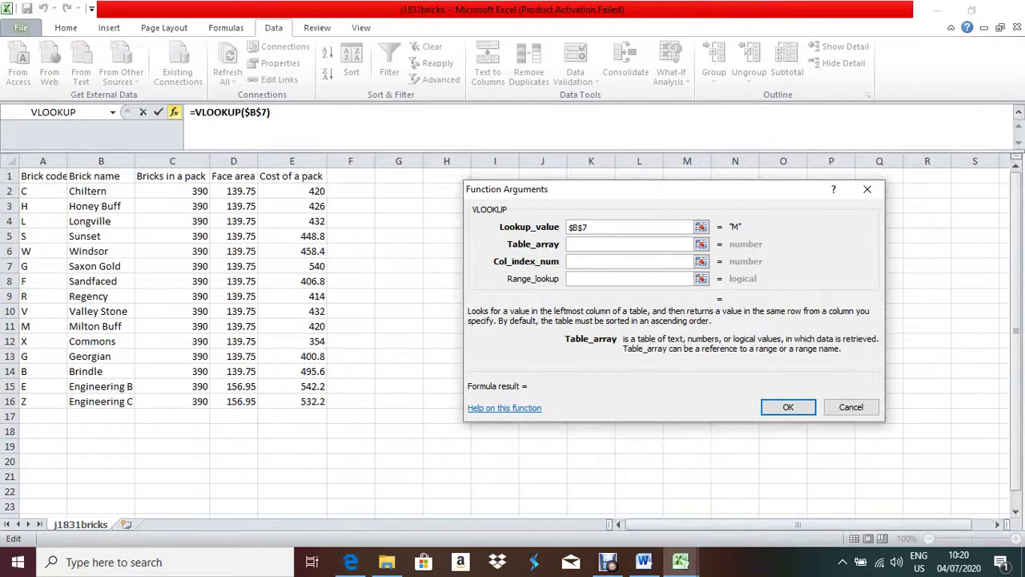
left_click_drag(32, 190, 120, 407)
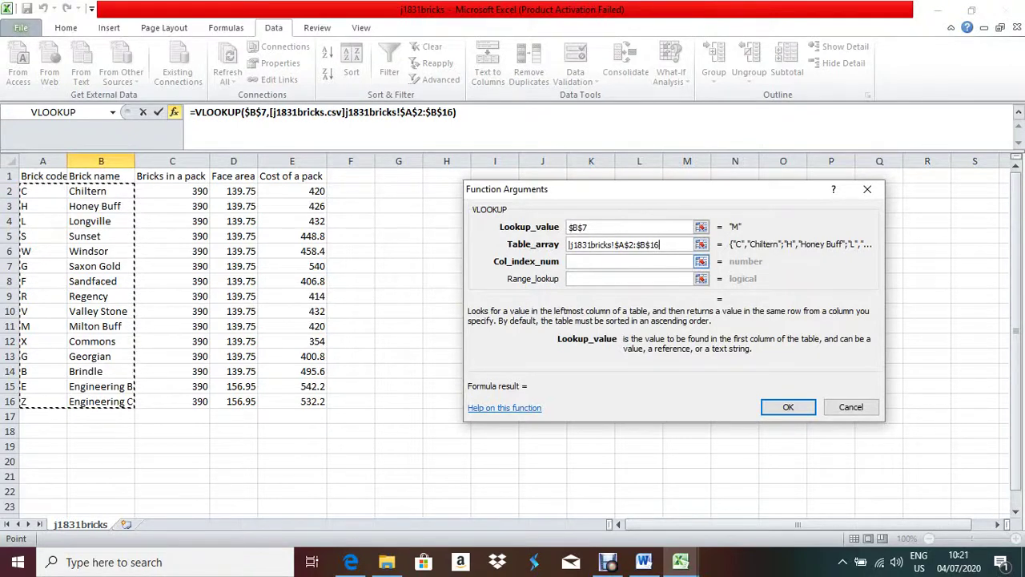
left_click(685, 261)
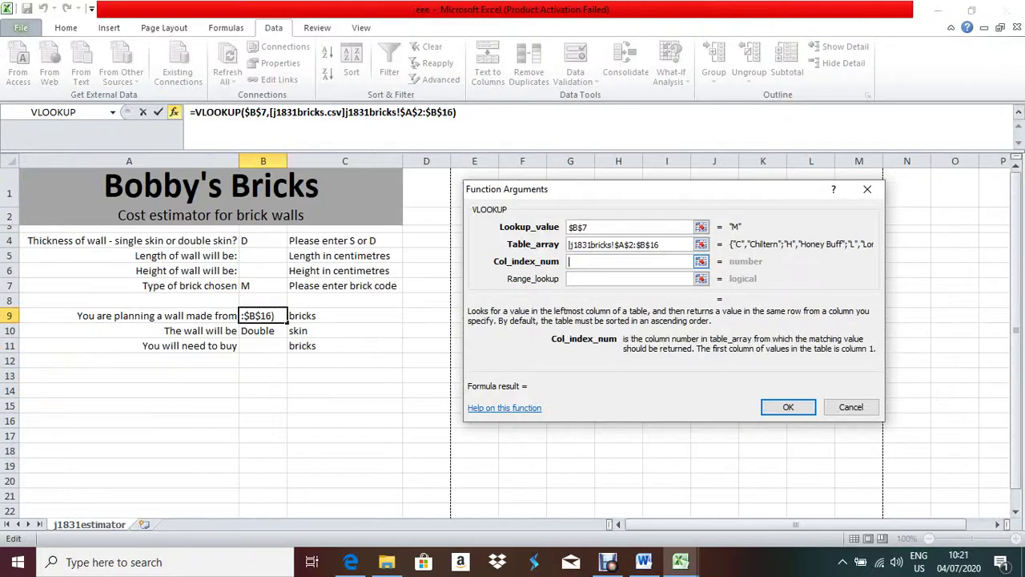
type("2")
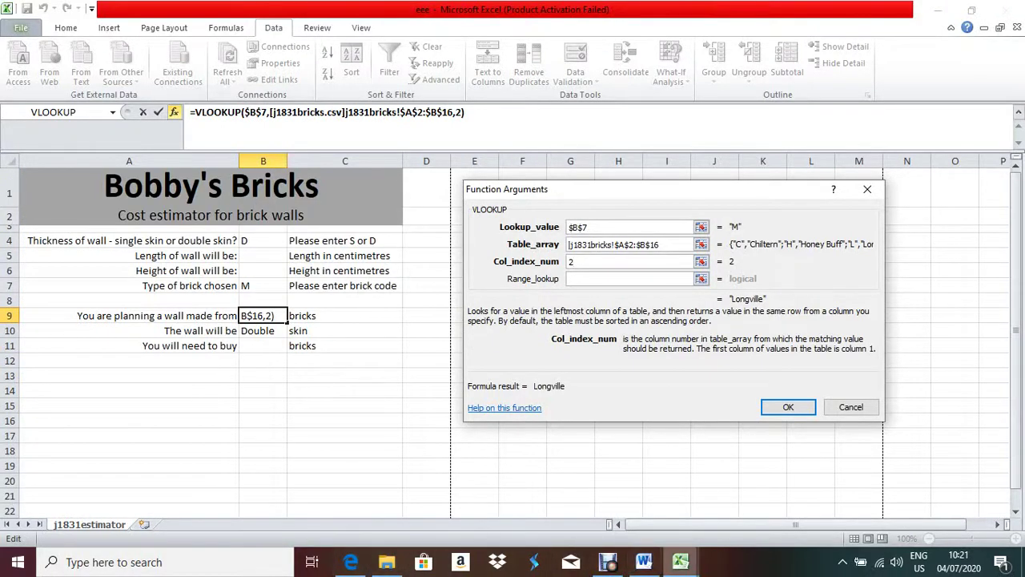
mouse_move(680, 561)
left_click(600, 497)
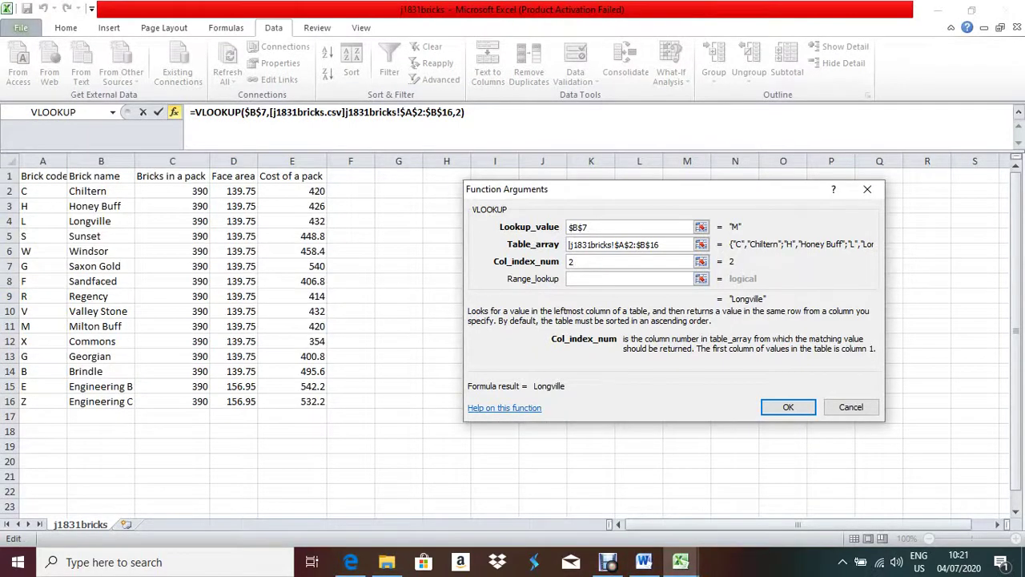
key("Tab")
key("ctrl+Tab")
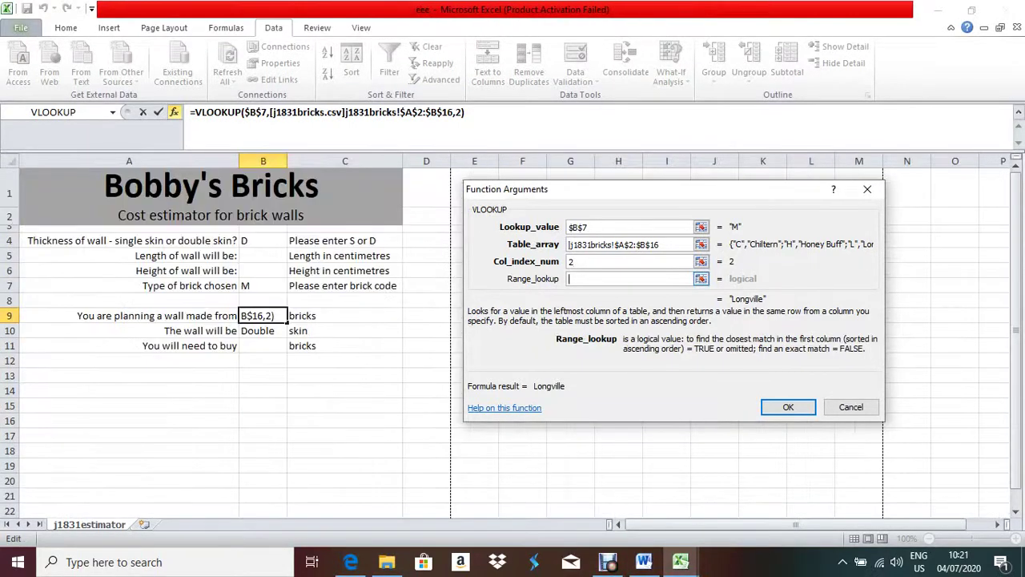
type("0")
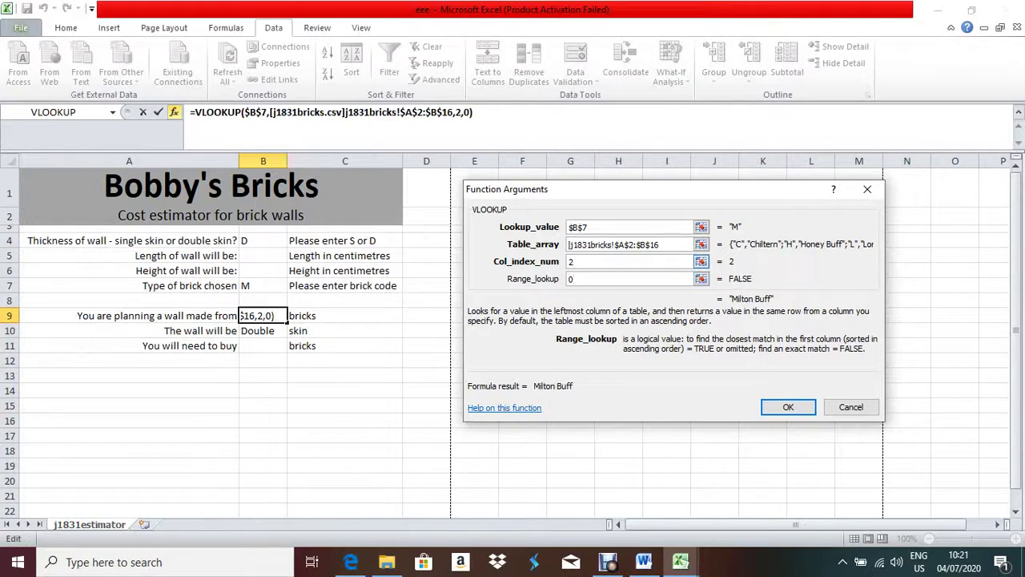
key("Return")
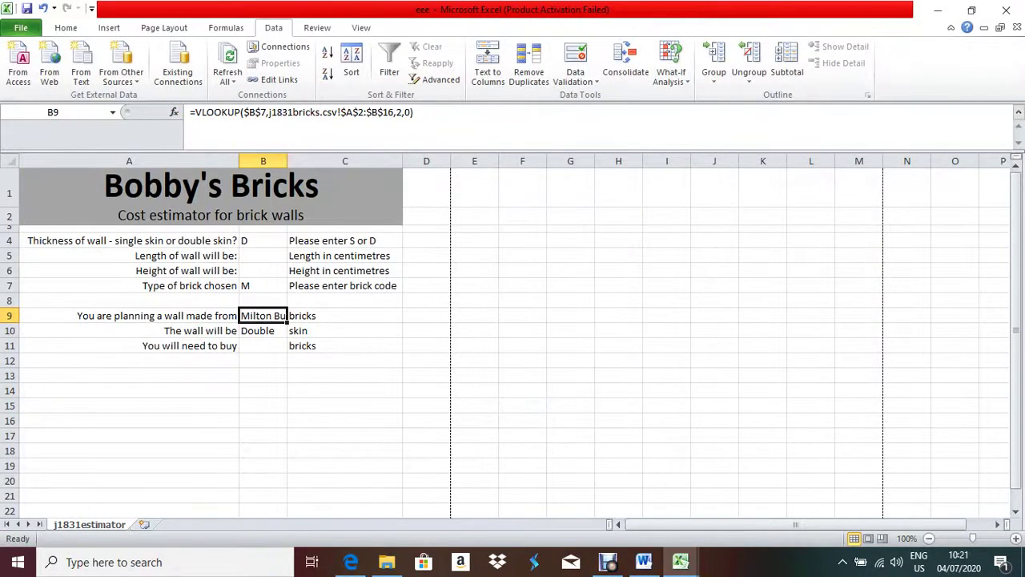
key("alt+h")
key("o")
key("i")
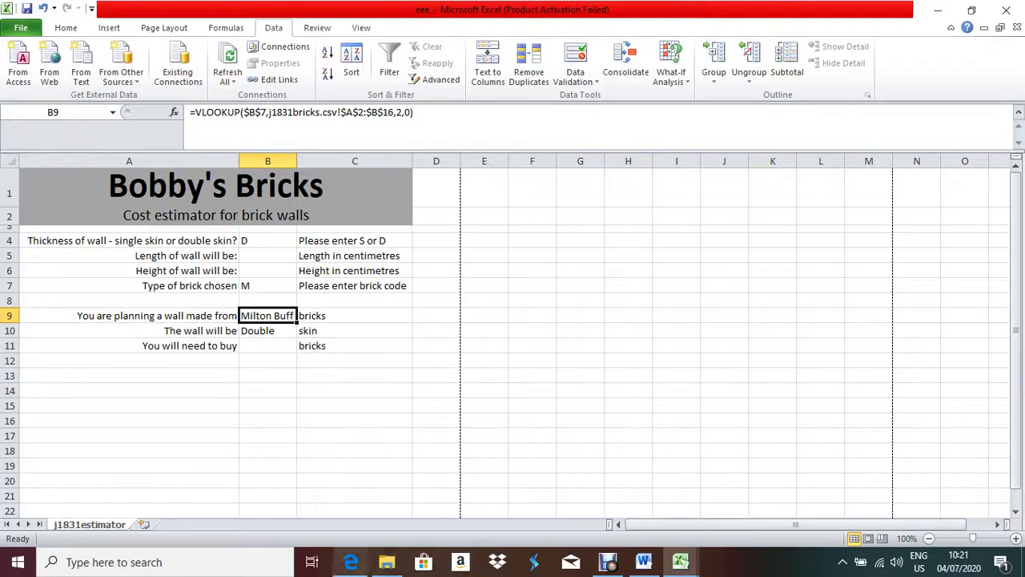
left_click(351, 561)
scroll(512, 321, "down", 3)
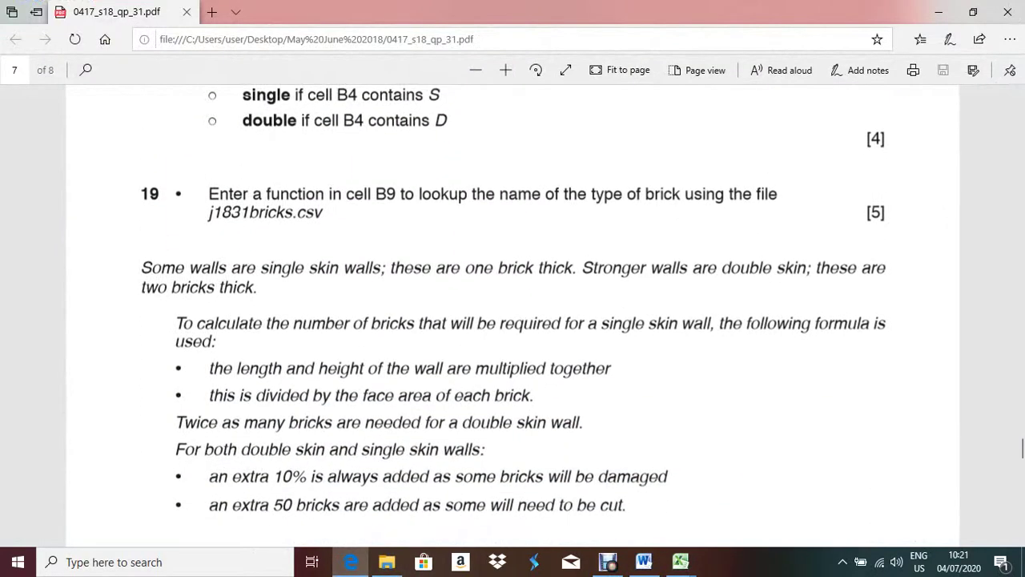
scroll(513, 320, "down", 3)
scroll(513, 320, "up", 2)
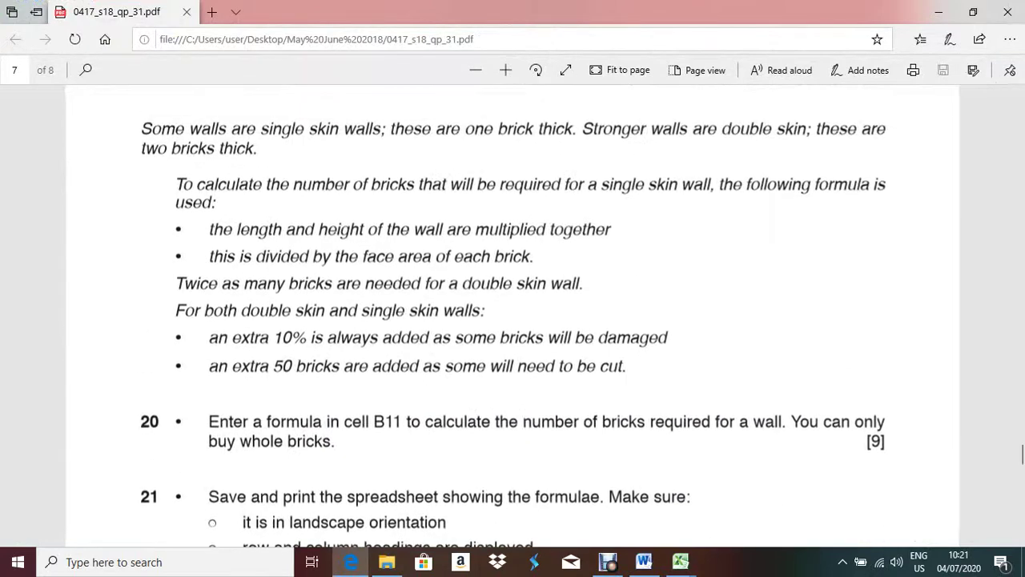
scroll(513, 320, "up", 2)
scroll(513, 321, "down", 3)
scroll(513, 321, "up", 1)
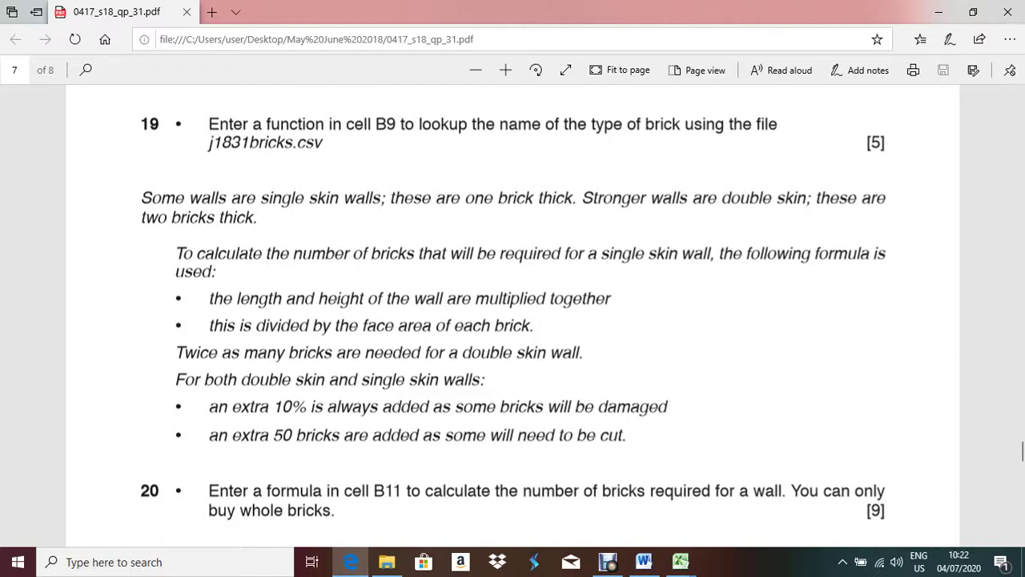
left_click_drag(215, 273, 176, 254)
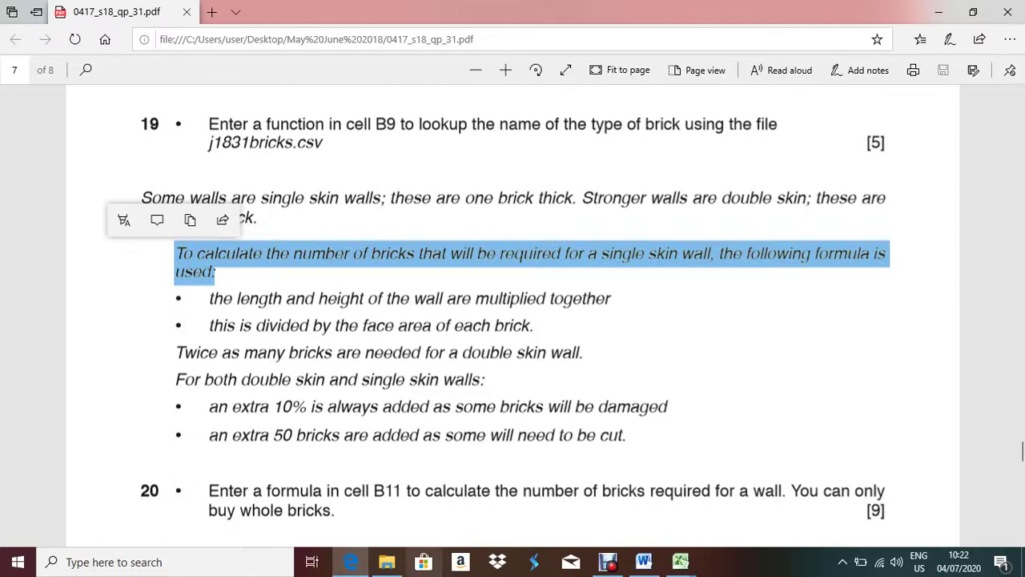
key("alt+Tab")
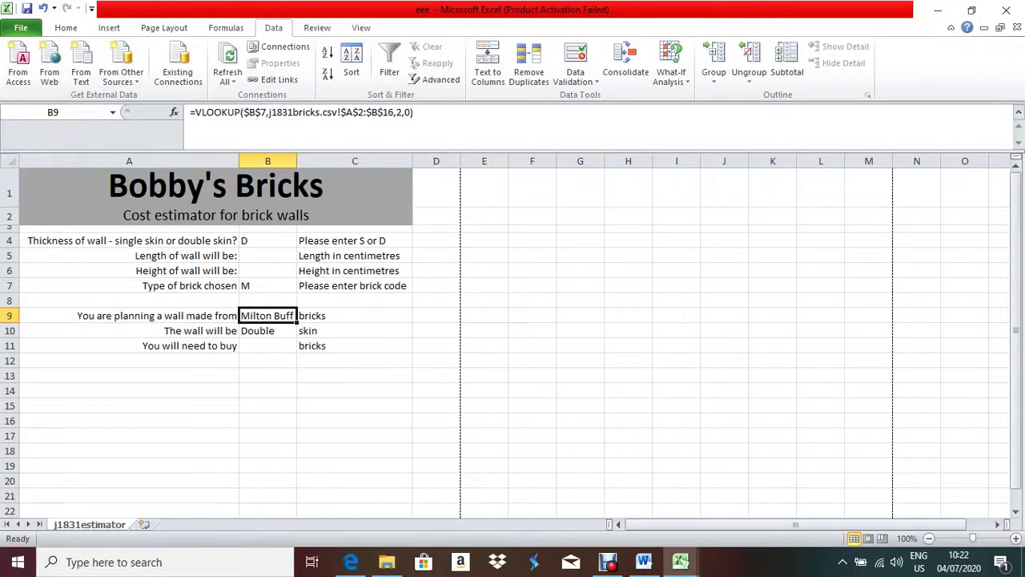
- Enter 400 as the wall length in B5 and 60 as the wall height in B6
left_click(268, 256)
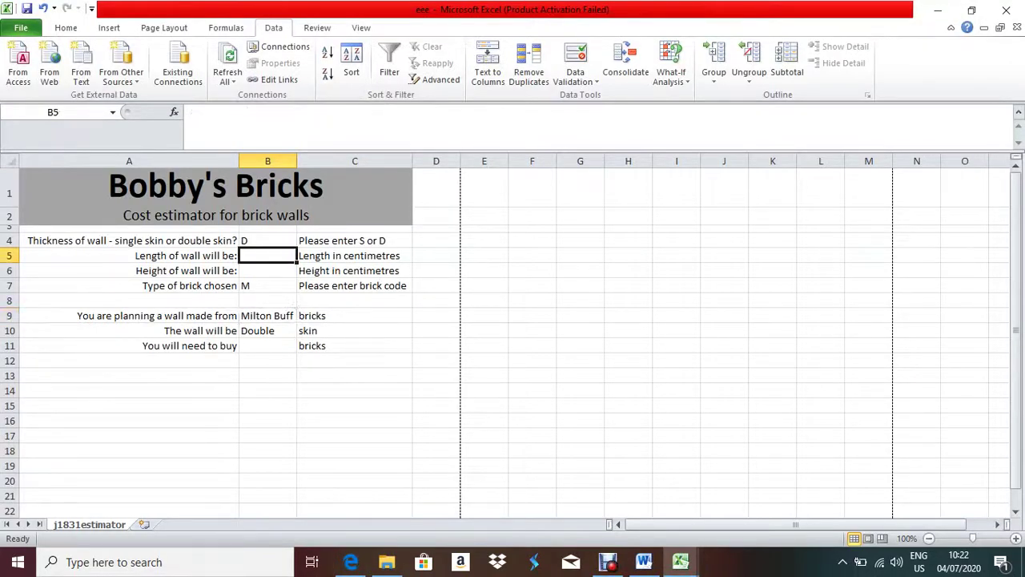
left_click(267, 270)
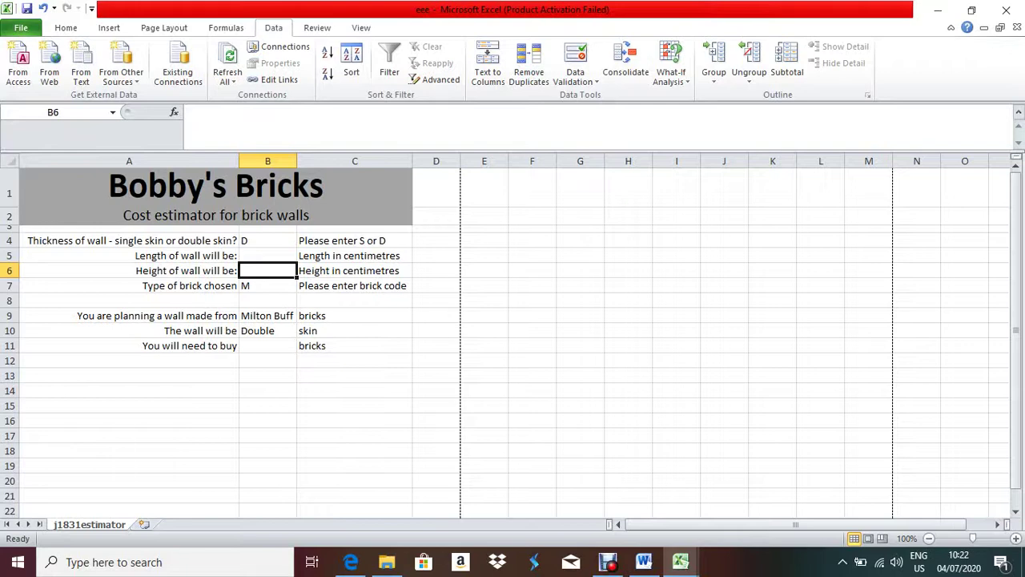
left_click(268, 256)
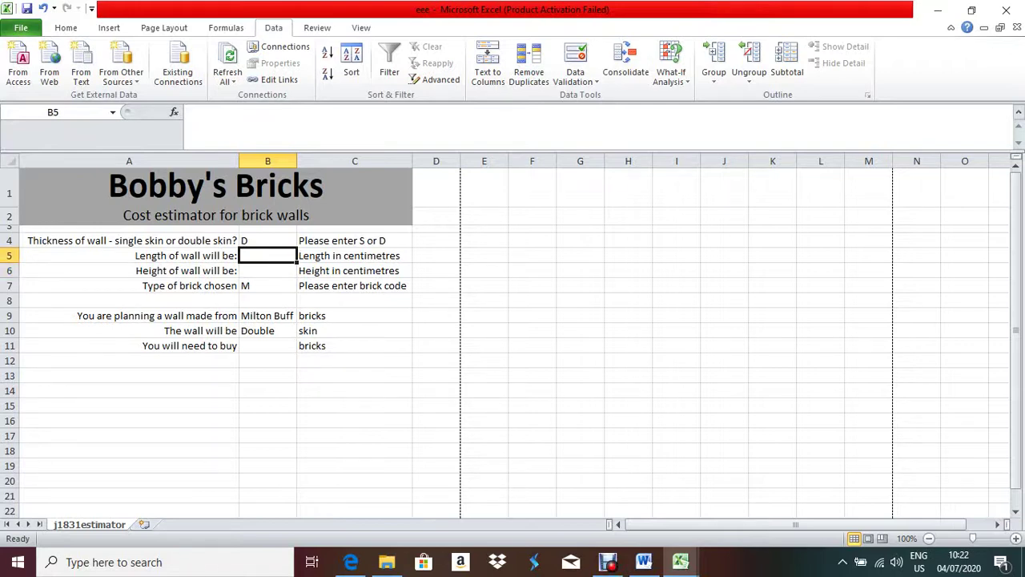
type("400")
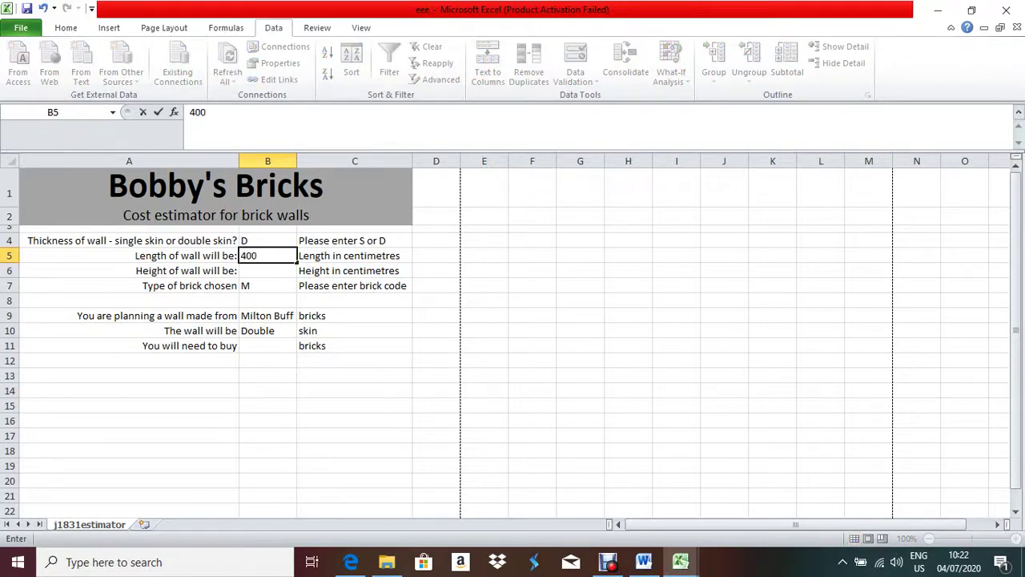
key("Return")
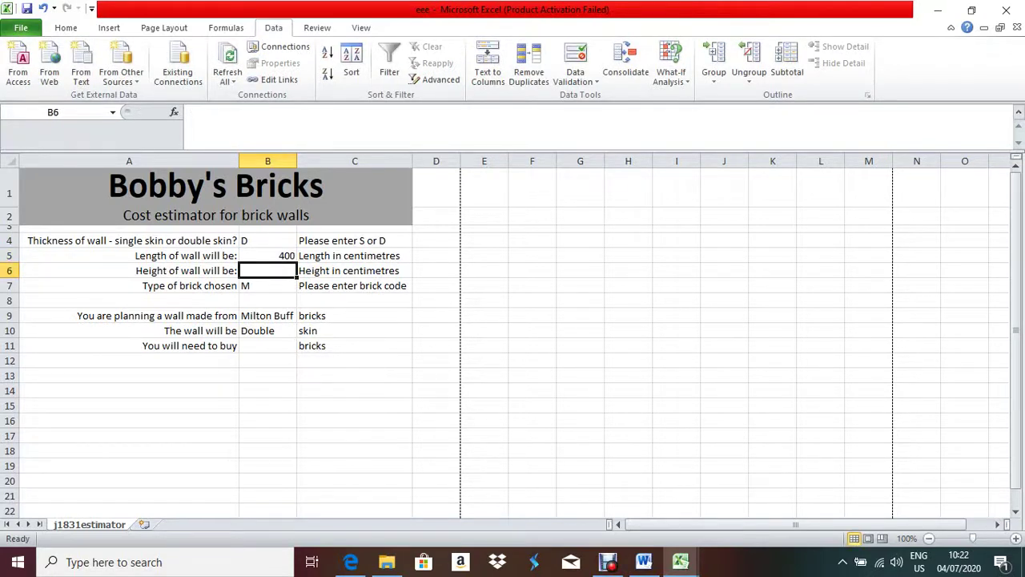
type("60")
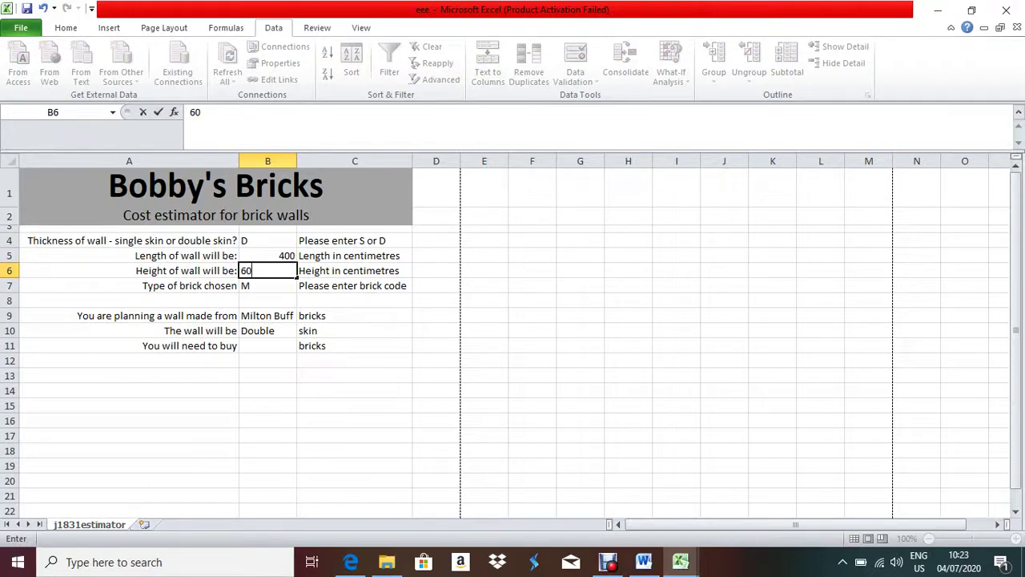
key("Return")
- Read the brick-count rules in the exam PDF, clear its highlighted sentence, and select B11 in the estimator
left_click(351, 562)
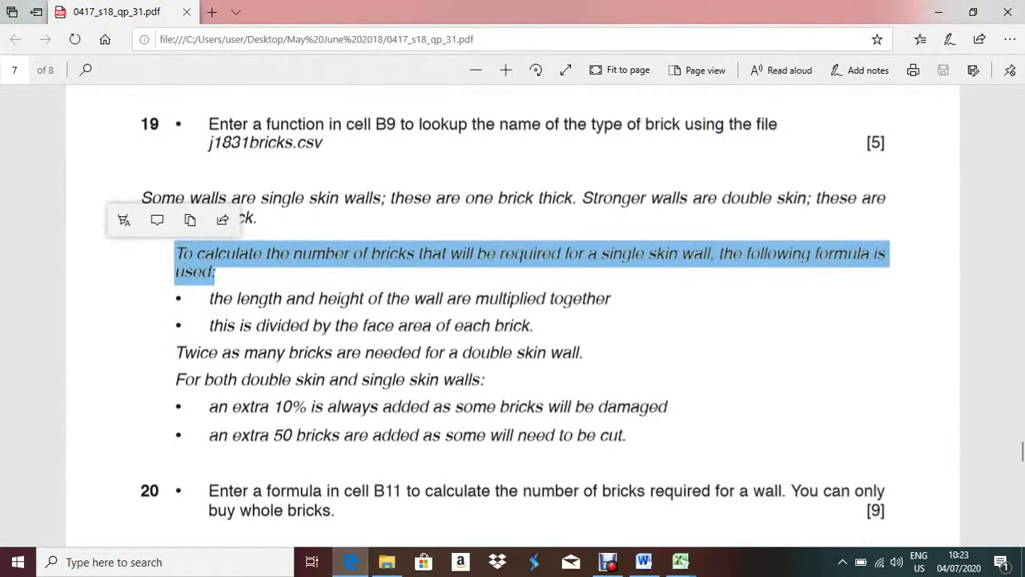
key("Escape")
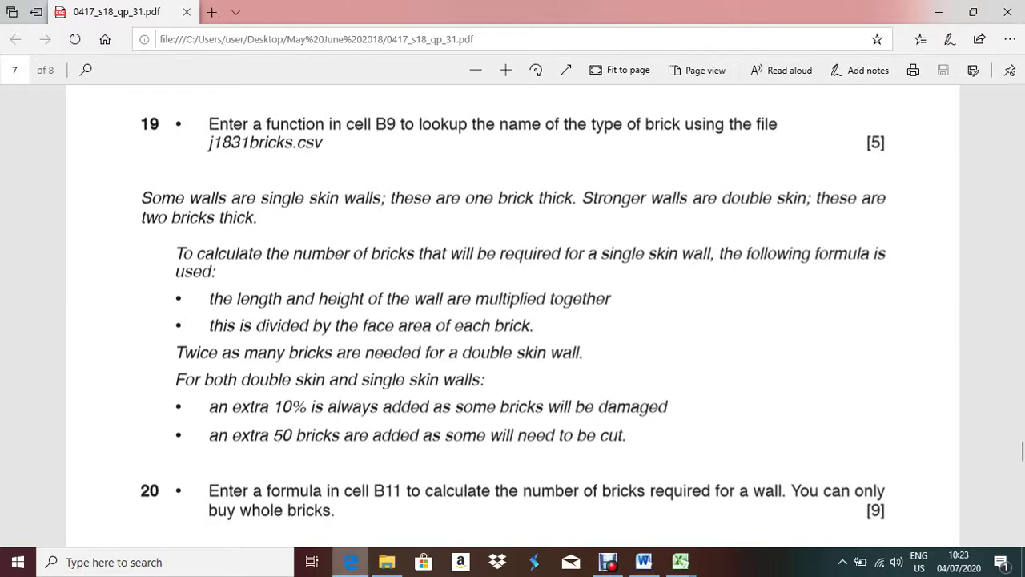
key("alt+Tab")
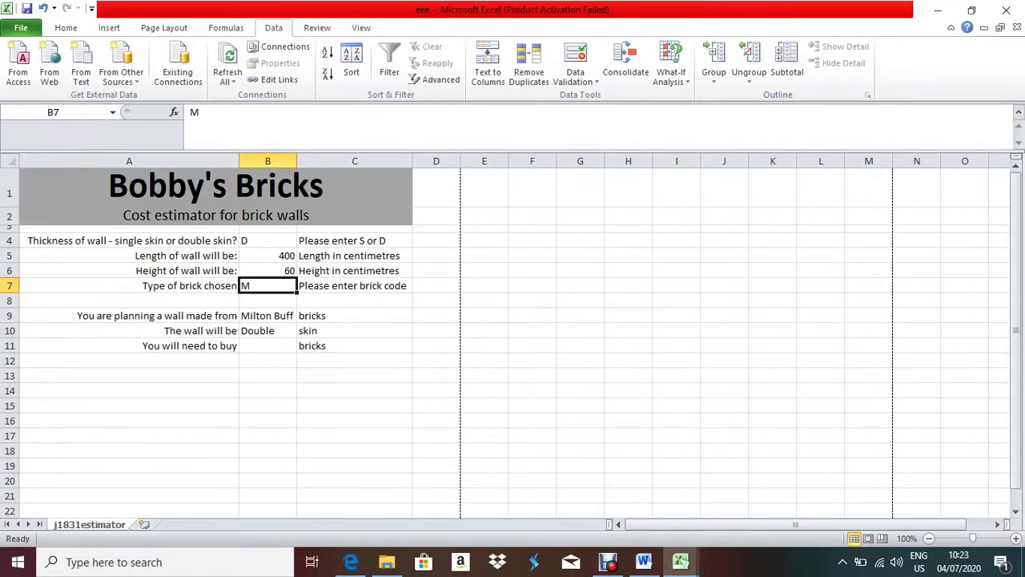
left_click(268, 346)
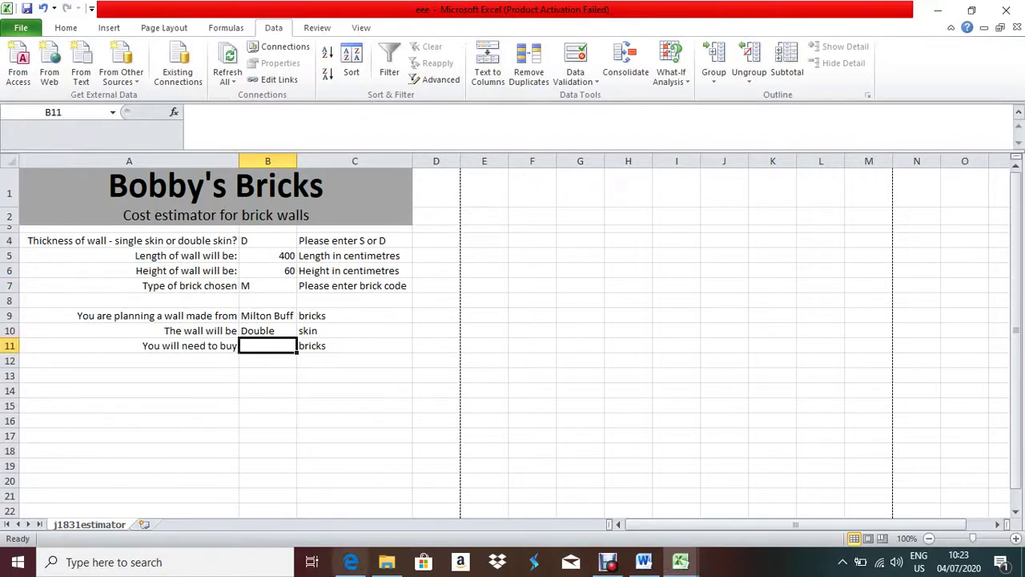
left_click(351, 562)
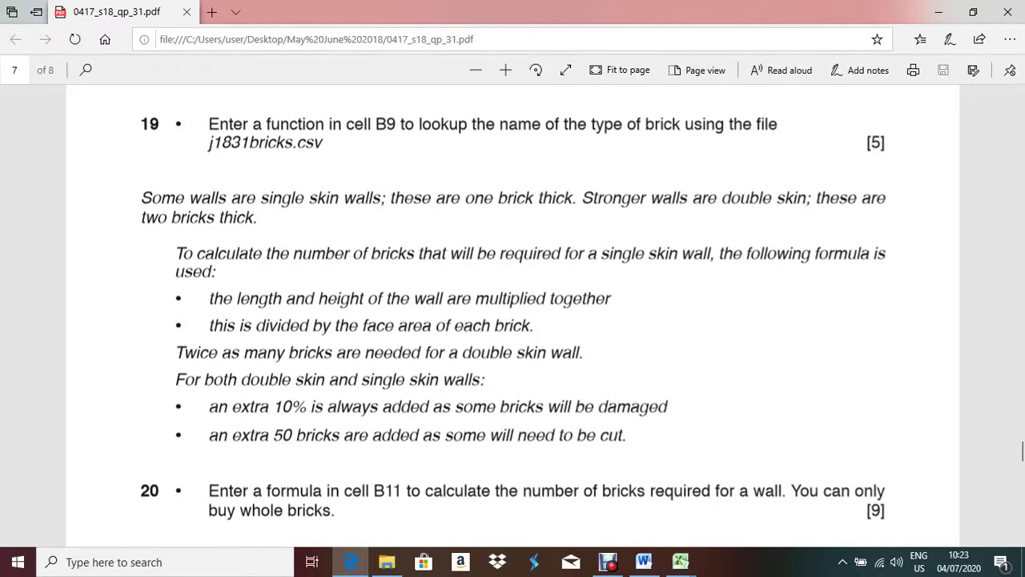
key("alt+Tab")
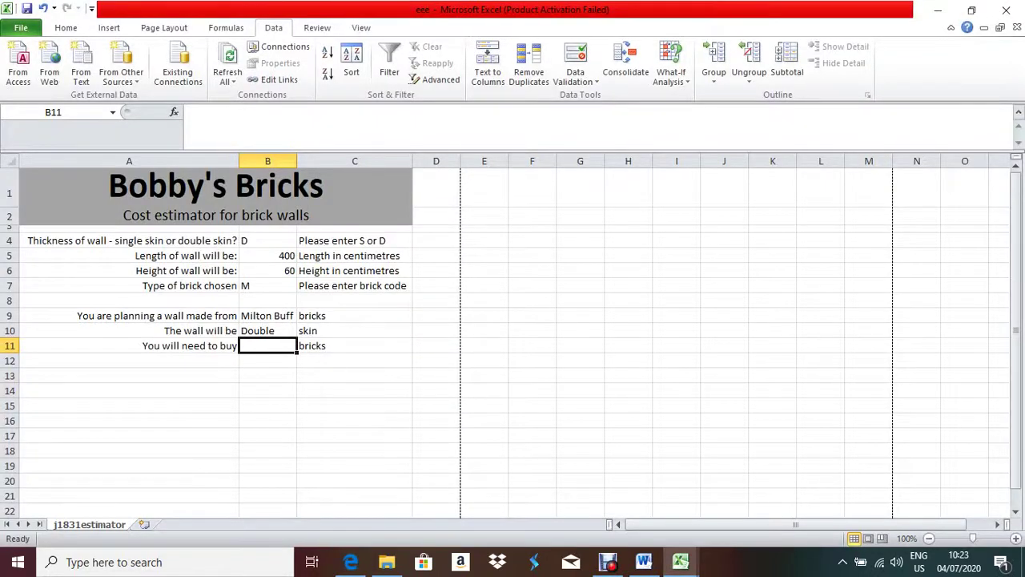
- Begin the B11 formula as =(b5*b6)/, rechecking the question paper midway
type("=(")
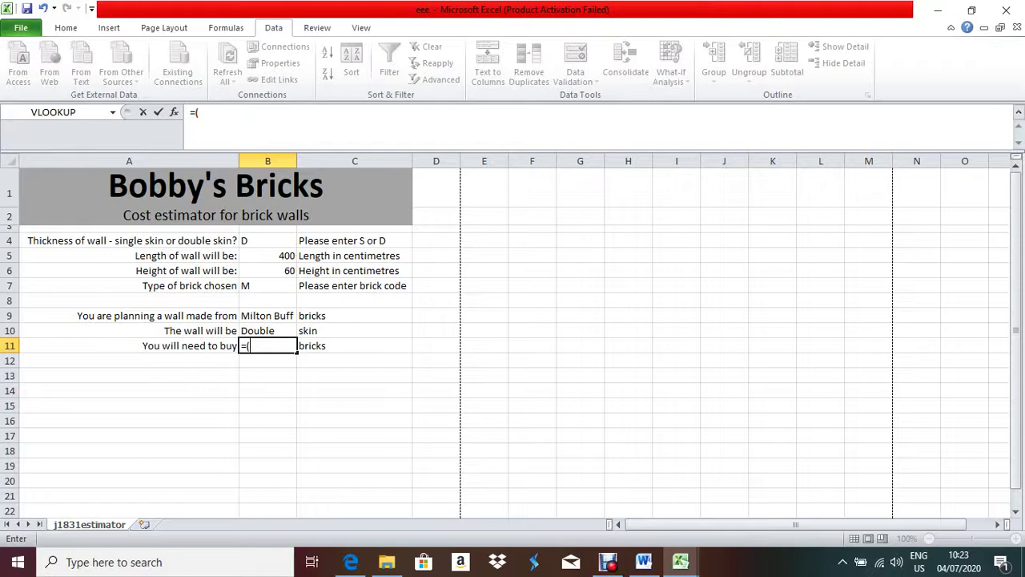
type("b5*b6")
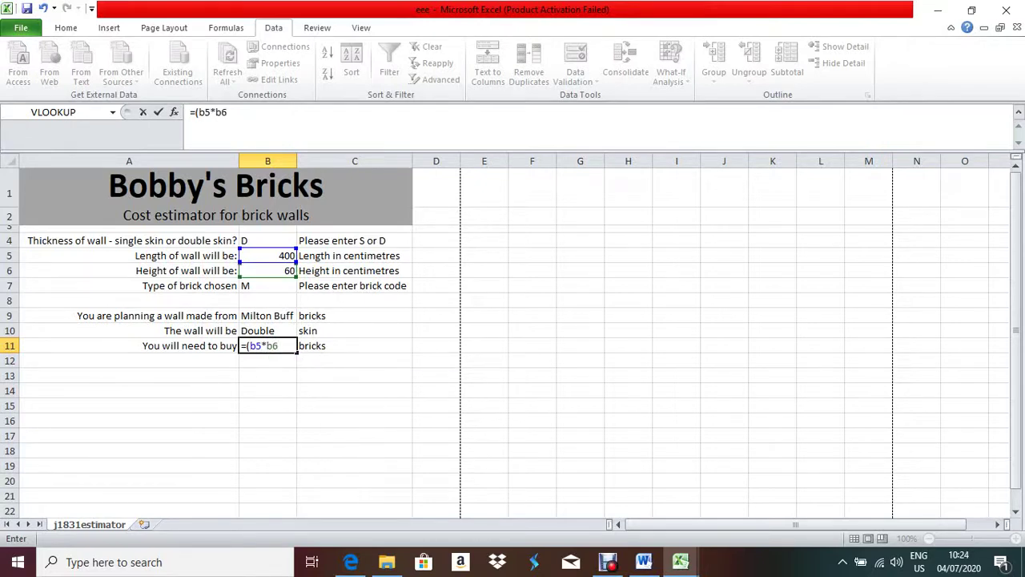
type(")")
key("alt+Tab")
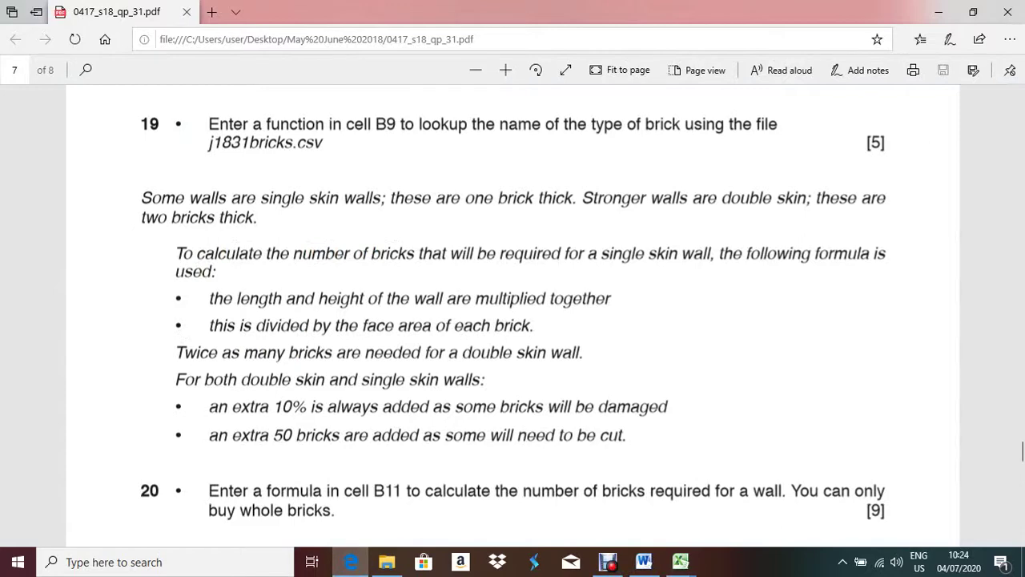
key("alt+Tab")
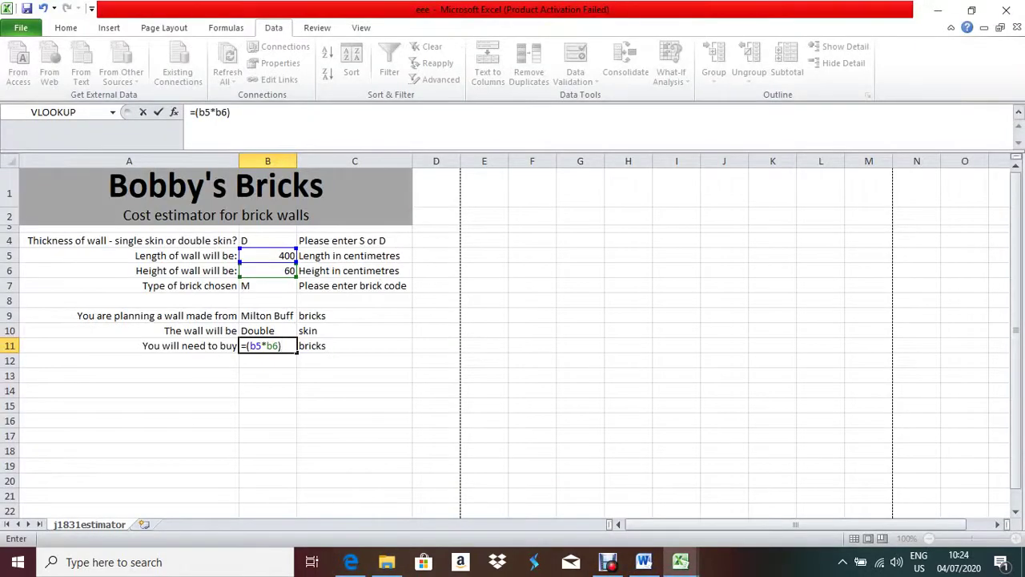
type("/")
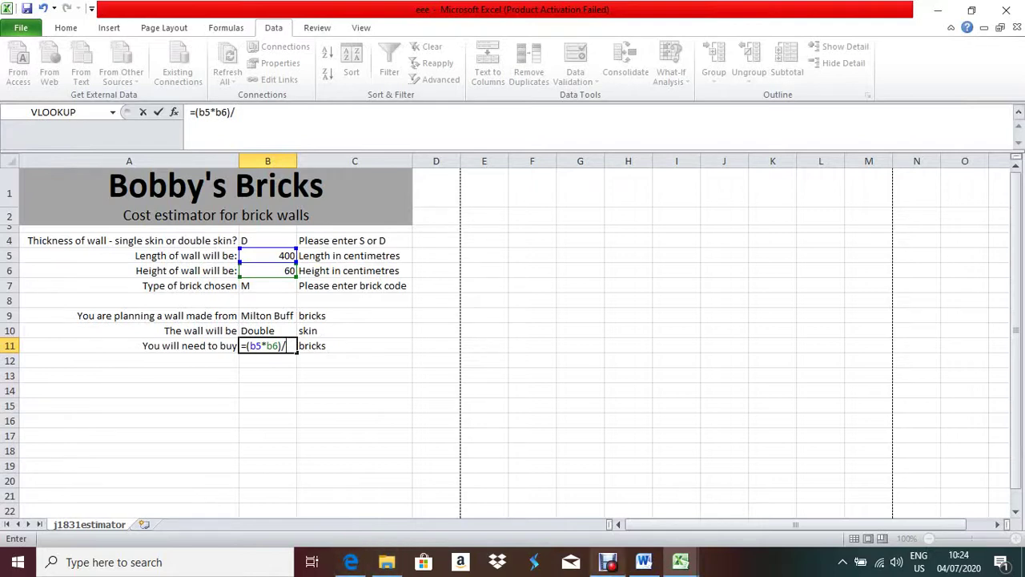
left_click(681, 561)
left_click(588, 521)
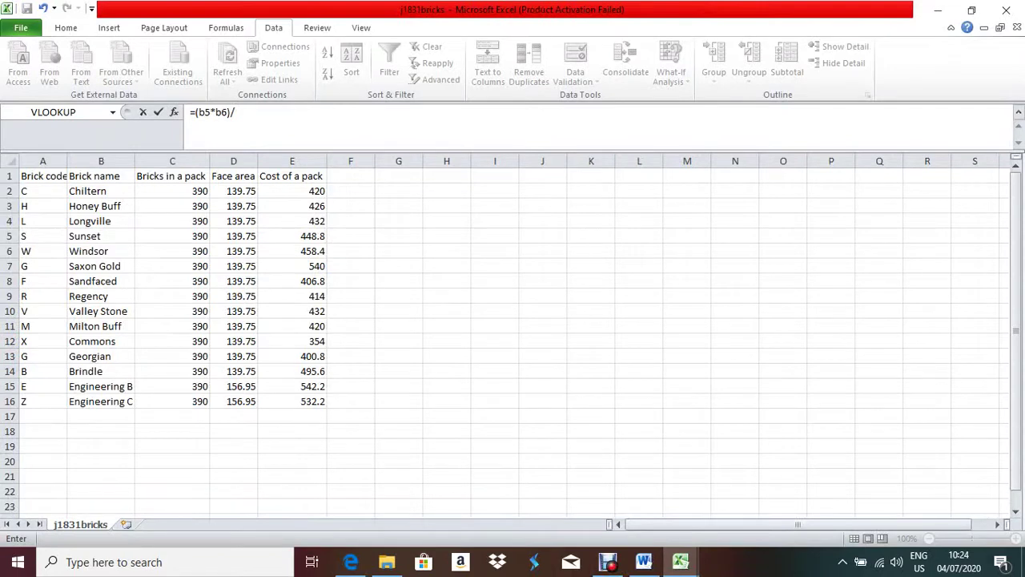
left_click(43, 326)
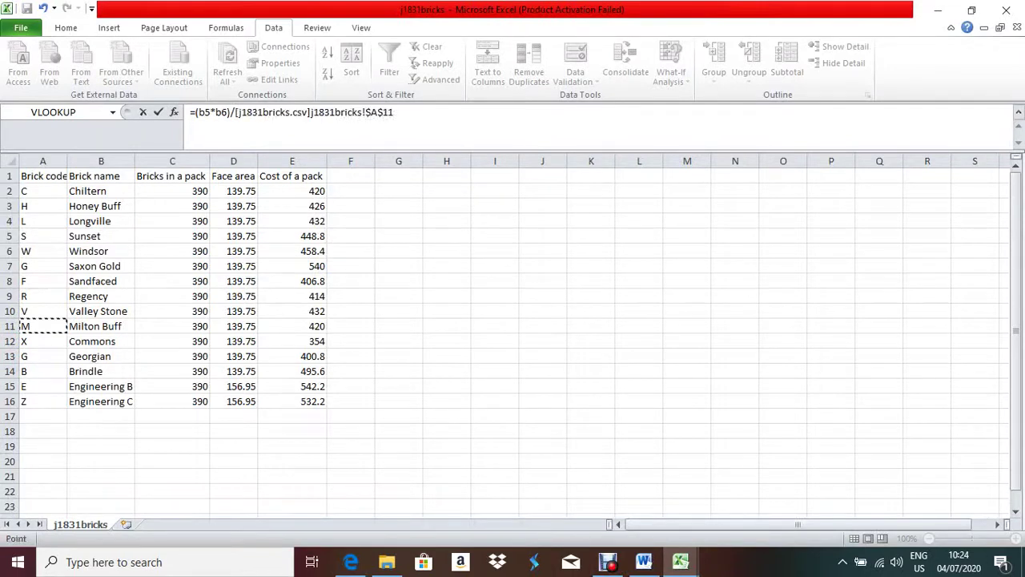
mouse_move(681, 561)
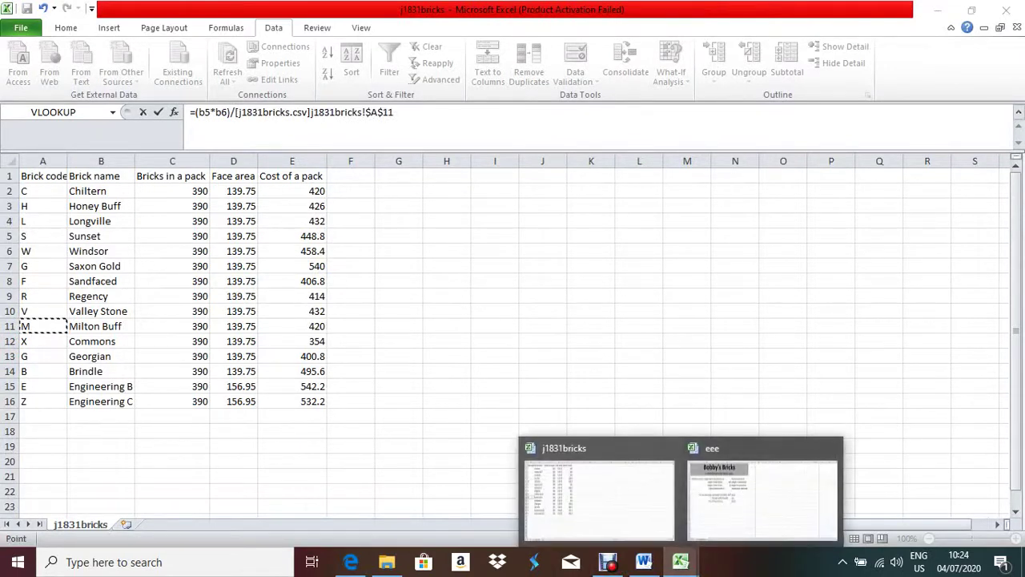
left_click(750, 529)
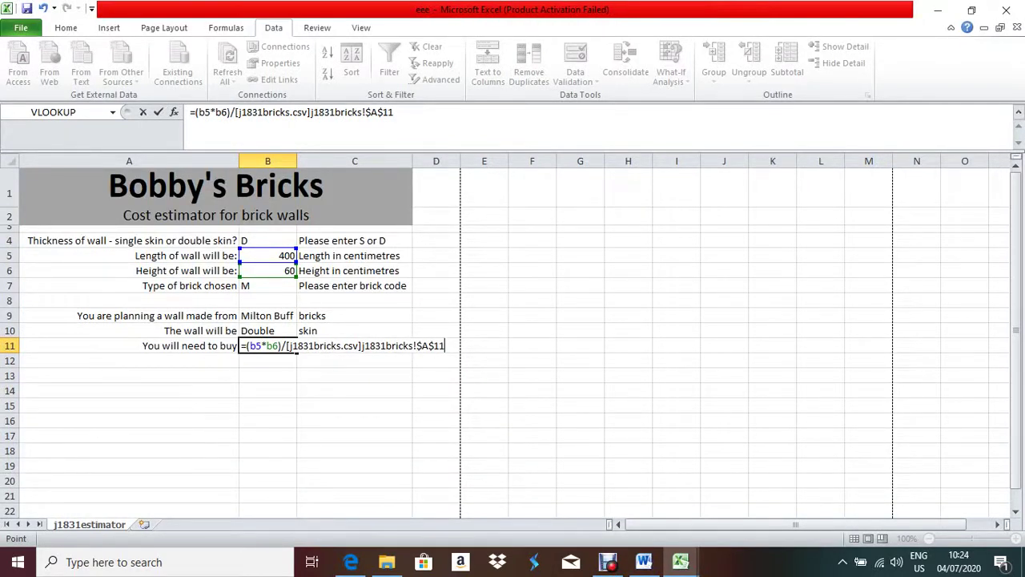
key("BackSpace")
key("BackSpace")
key("BackSpace")
key("BackSpace")
key("BackSpace")
key("BackSpace")
key("BackSpace")
key("BackSpace")
key("BackSpace")
key("BackSpace")
key("BackSpace")
key("BackSpace")
key("BackSpace")
key("BackSpace")
key("BackSpace")
key("BackSpace")
key("BackSpace")
key("BackSpace")
key("BackSpace")
key("BackSpace")
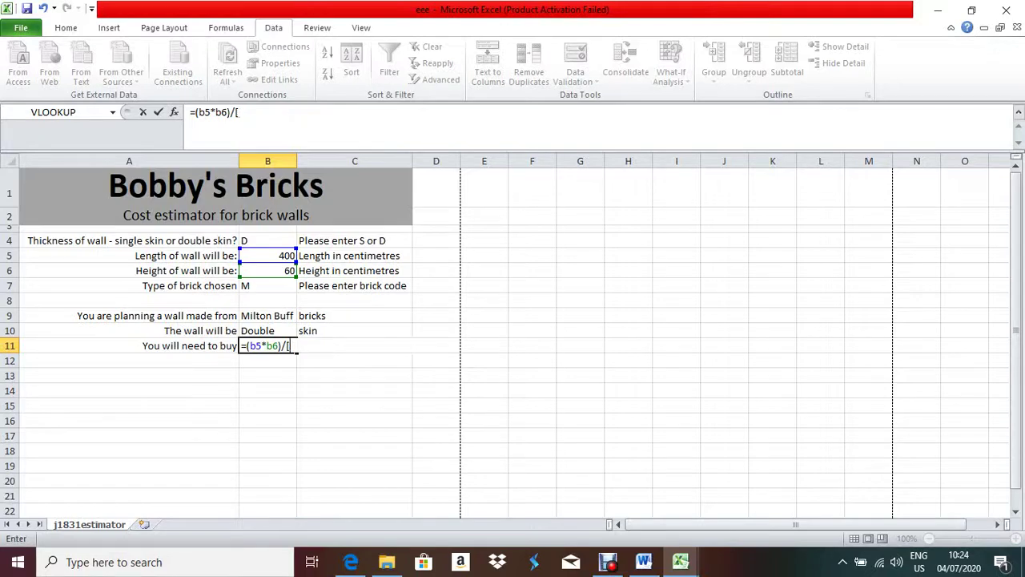
key("BackSpace")
left_click(350, 562)
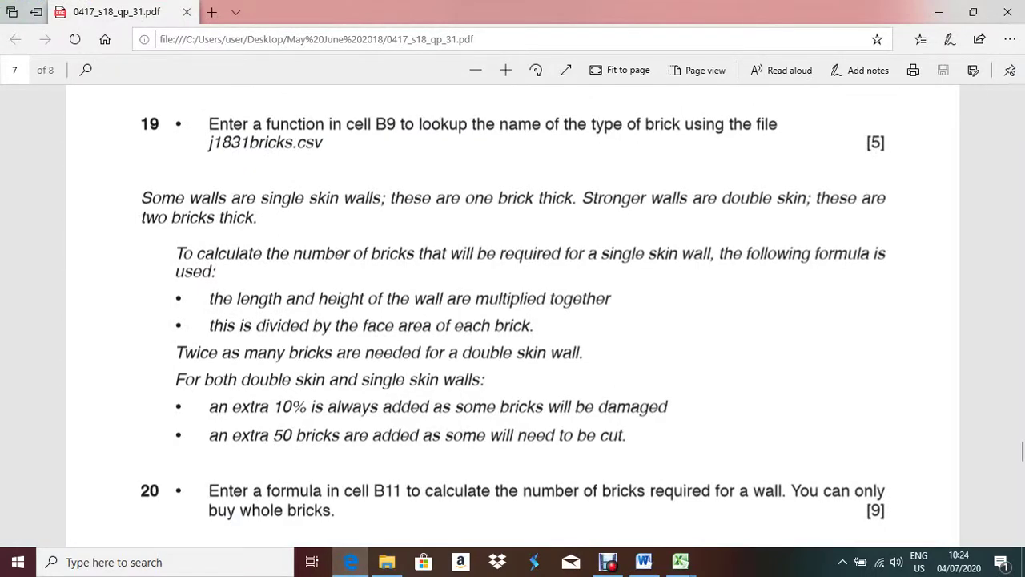
key("alt+Tab")
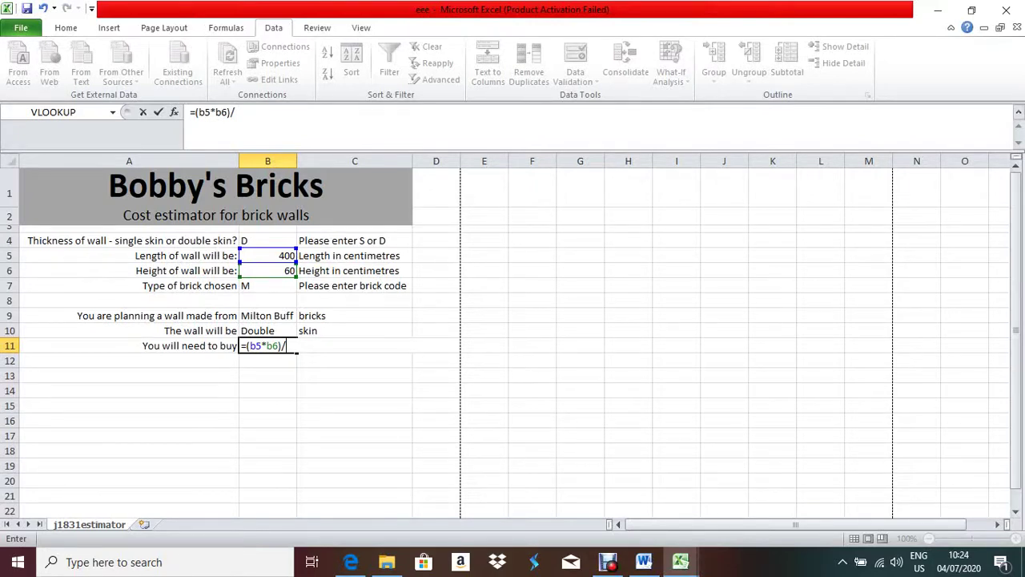
type("v")
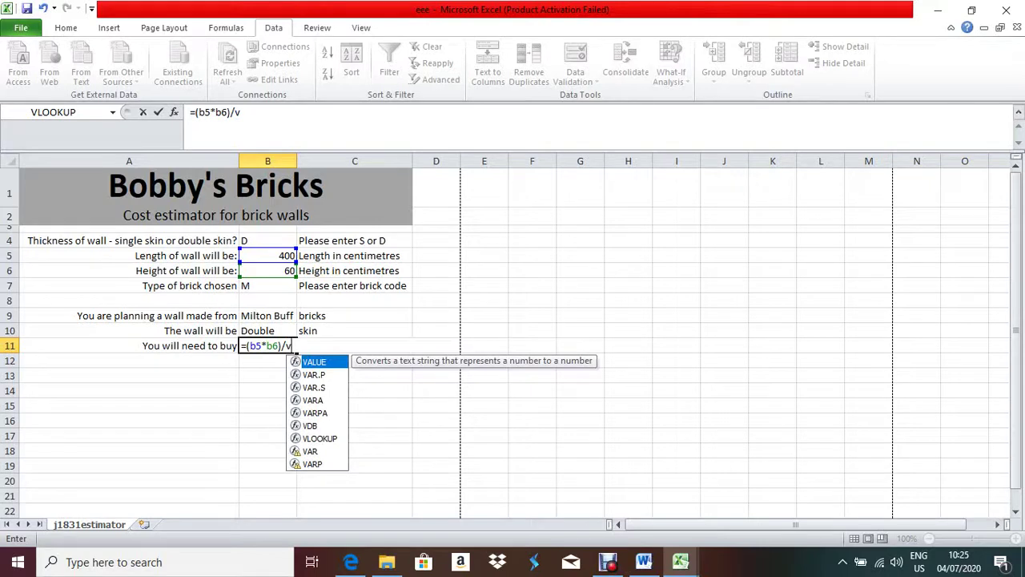
key("BackSpace")
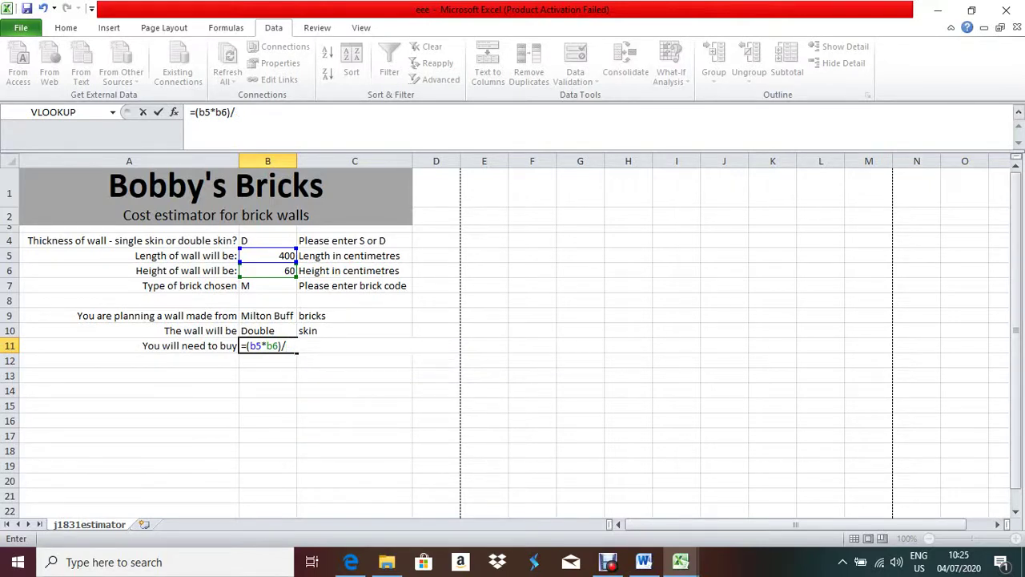
- Insert a VLOOKUP into B11's divisor with lookup value b7 and the j1831bricks brick data as the table
left_click(174, 112)
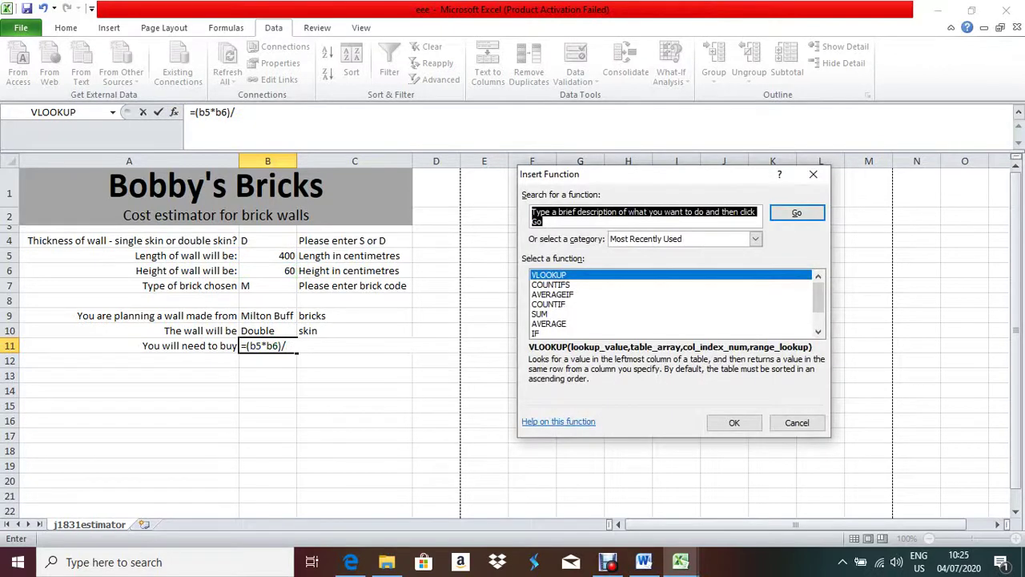
key("Return")
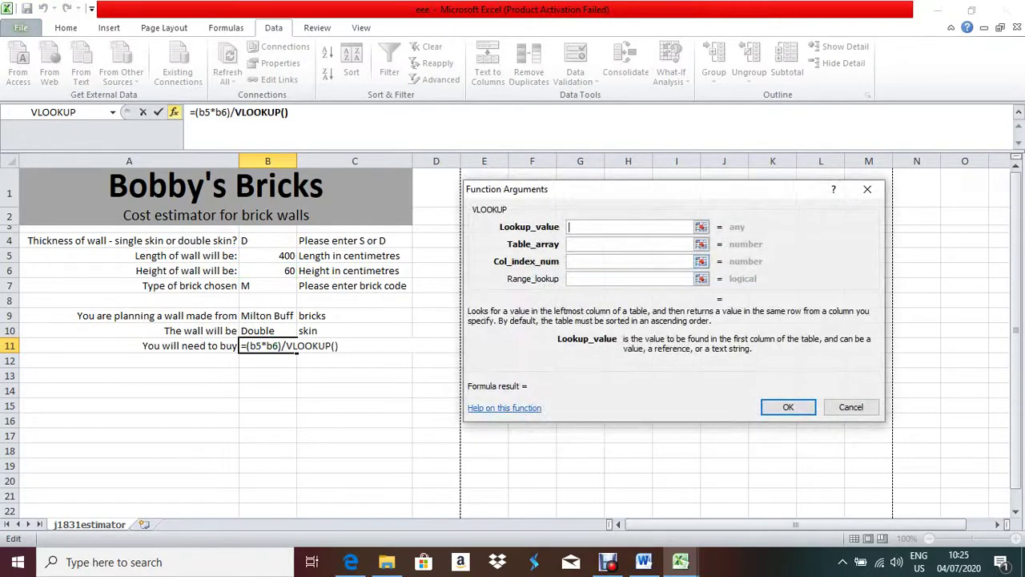
type("b7")
key("Tab")
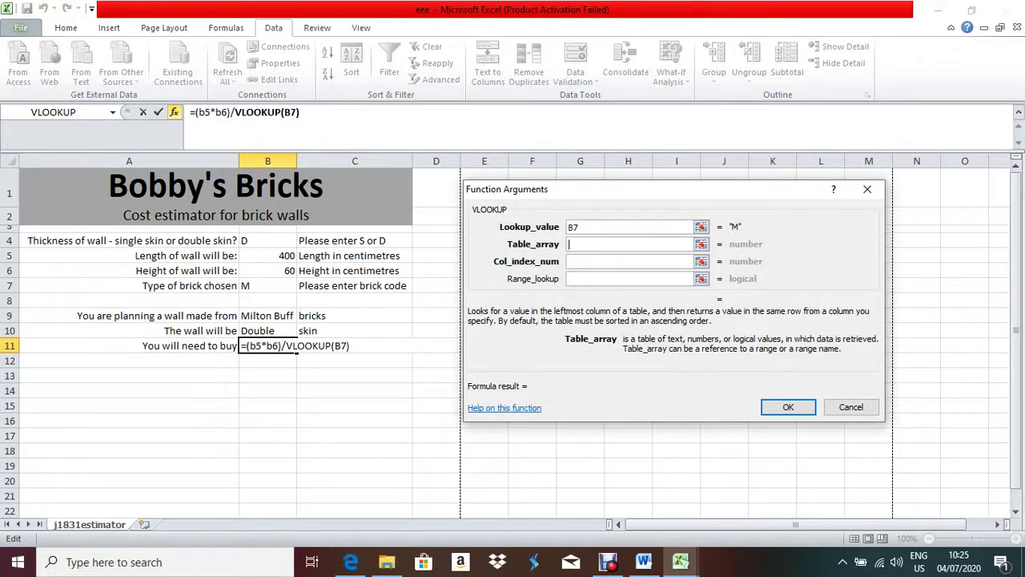
left_click(680, 562)
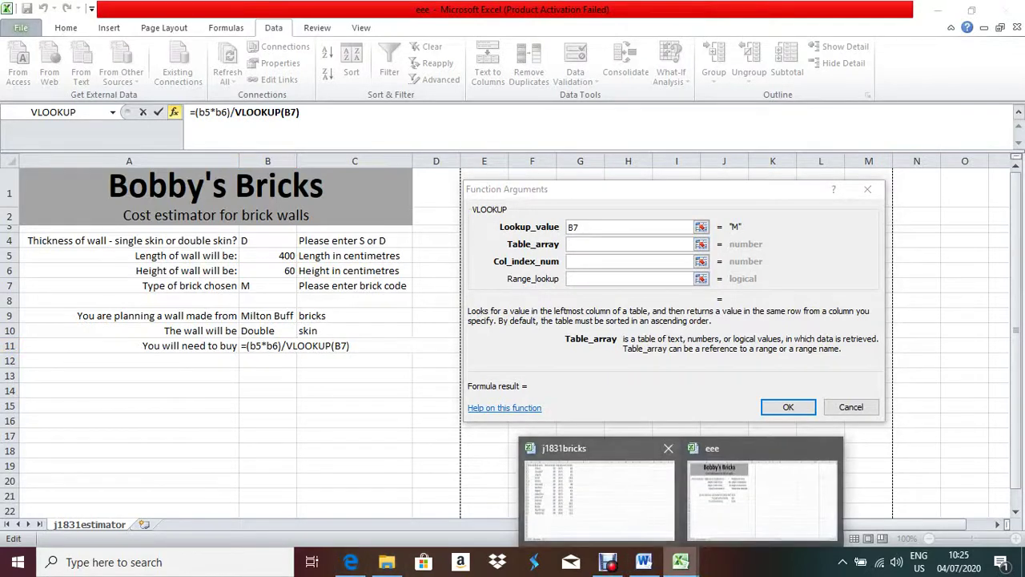
left_click(599, 492)
left_click_drag(32, 194, 254, 404)
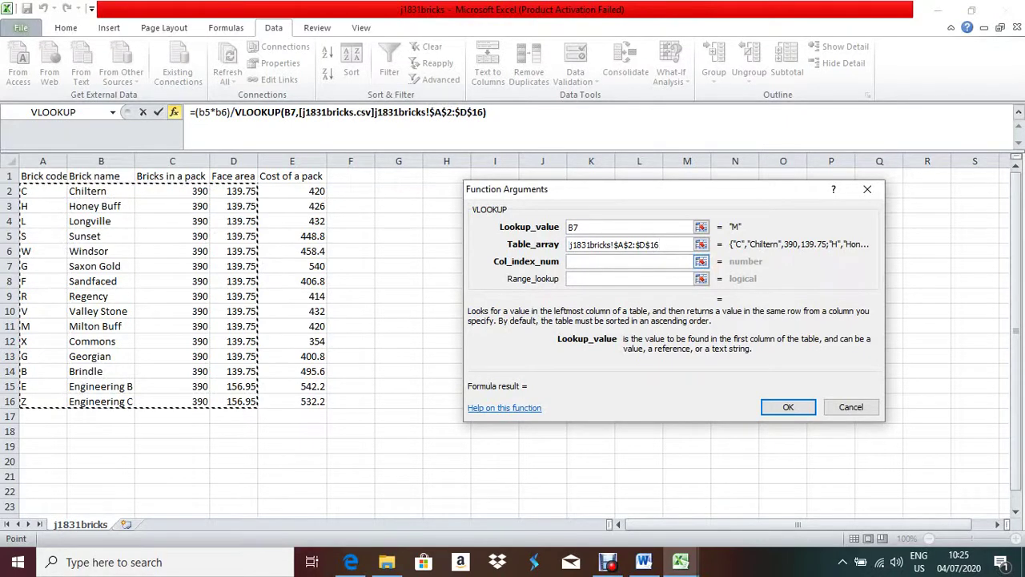
- Set column index 4 and exact match 0, confirm the formula, and reopen it for review
key("Tab")
type("4")
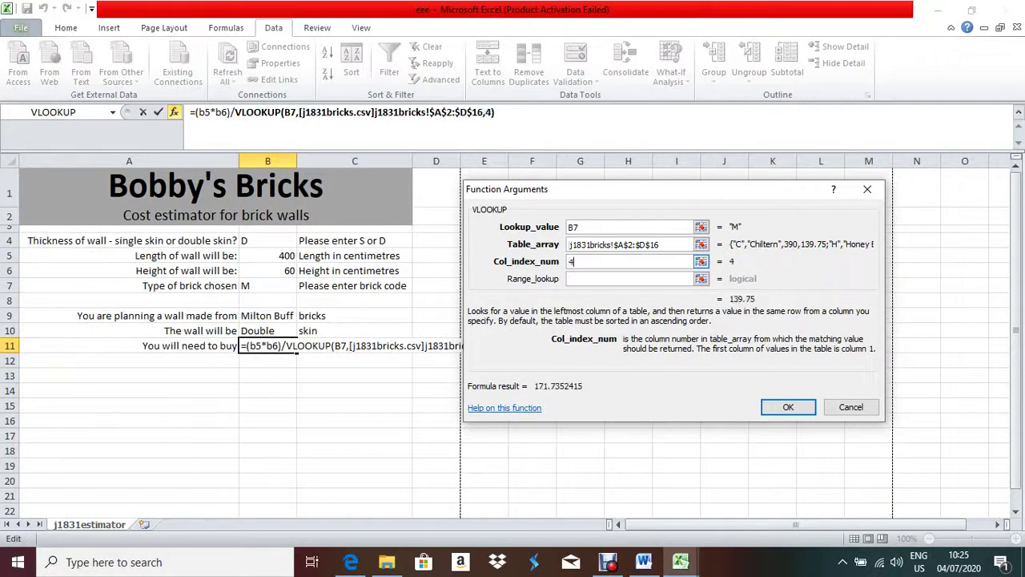
key("Tab")
type("0")
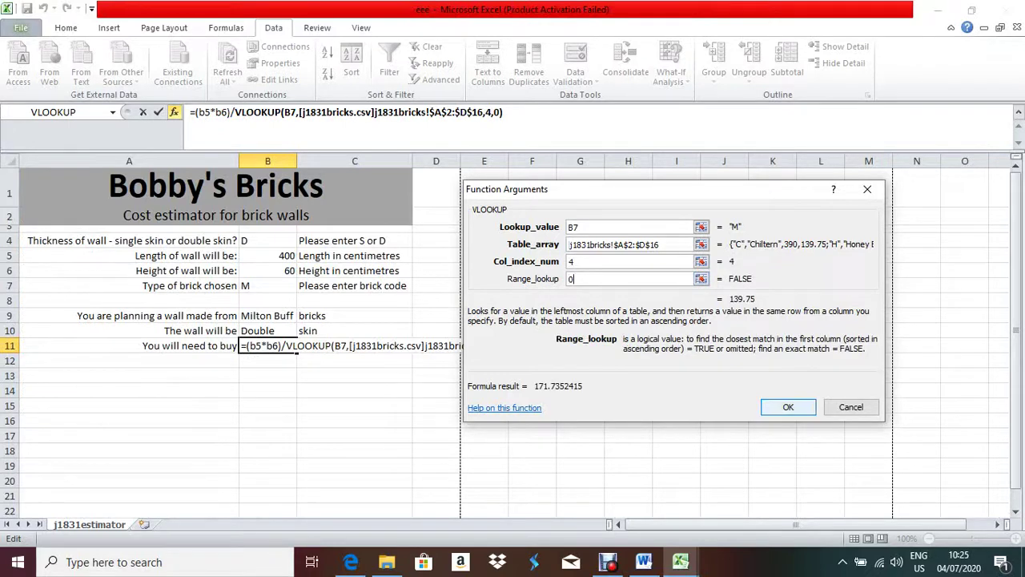
key("Return")
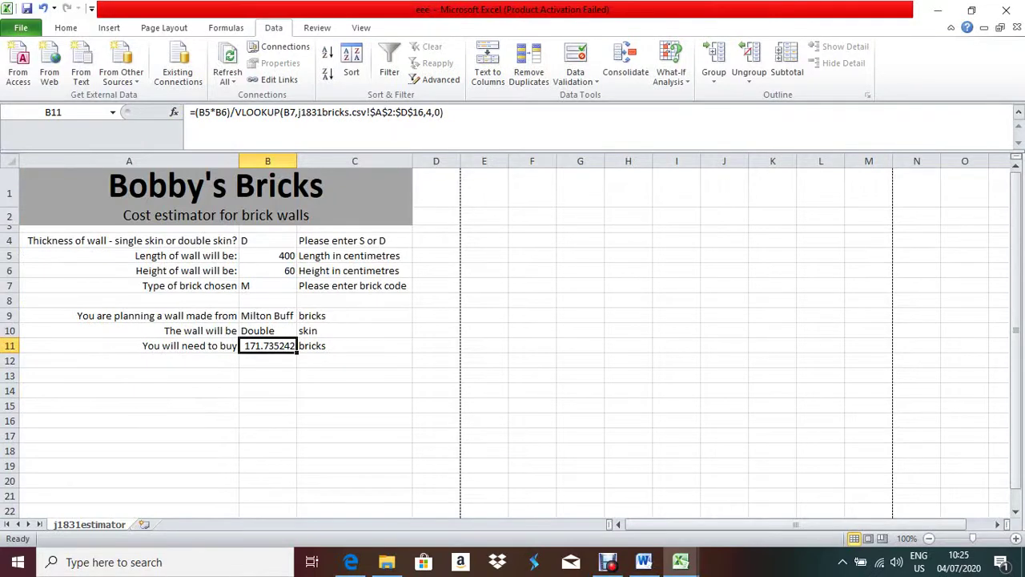
key("F2")
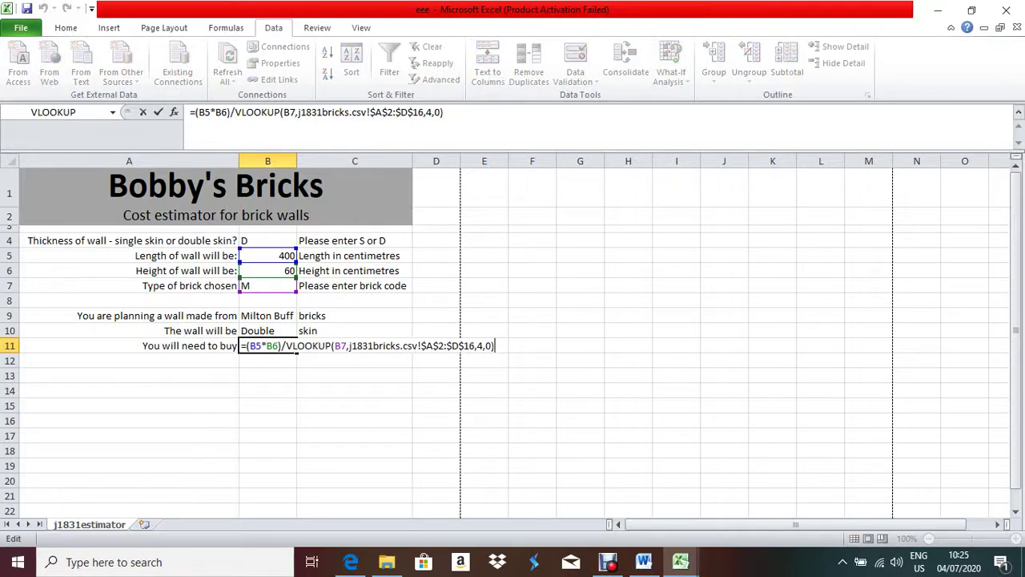
left_click(351, 562)
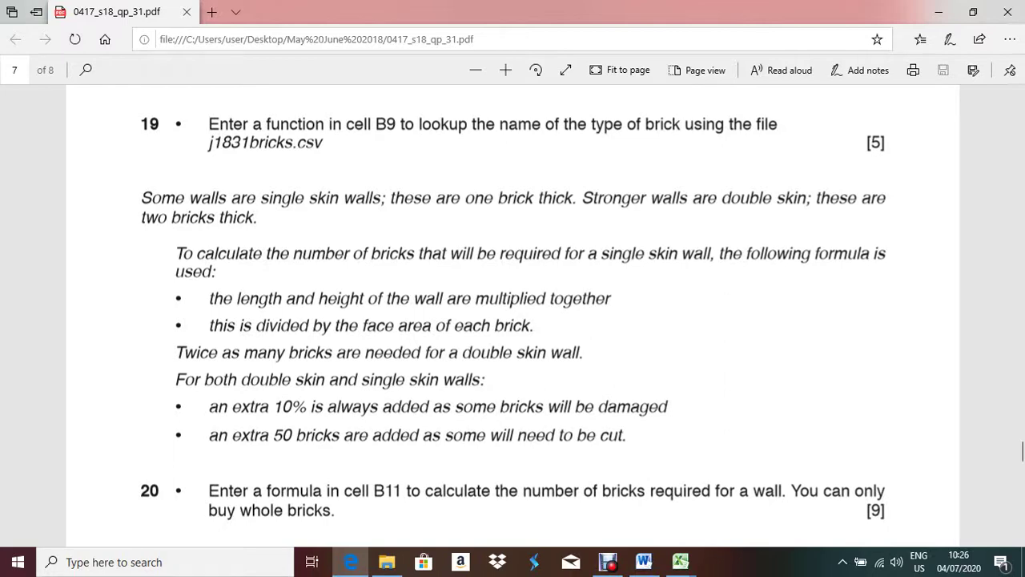
- Wrap B11's formula in if(b4="S", keeping the single-skin calculation as the true branch, and add a comma
key("alt+Tab")
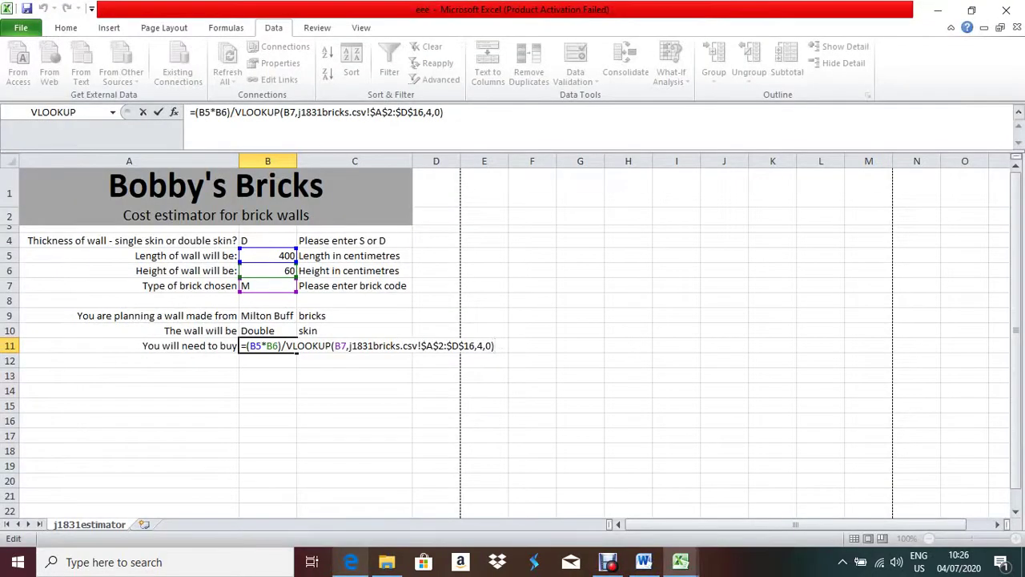
key("alt+Tab")
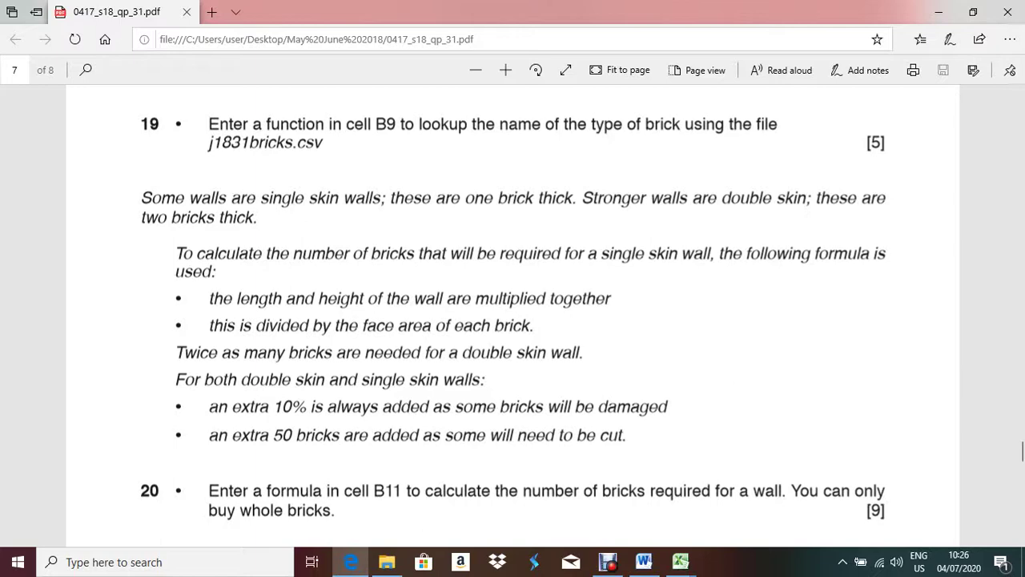
key("alt+Tab")
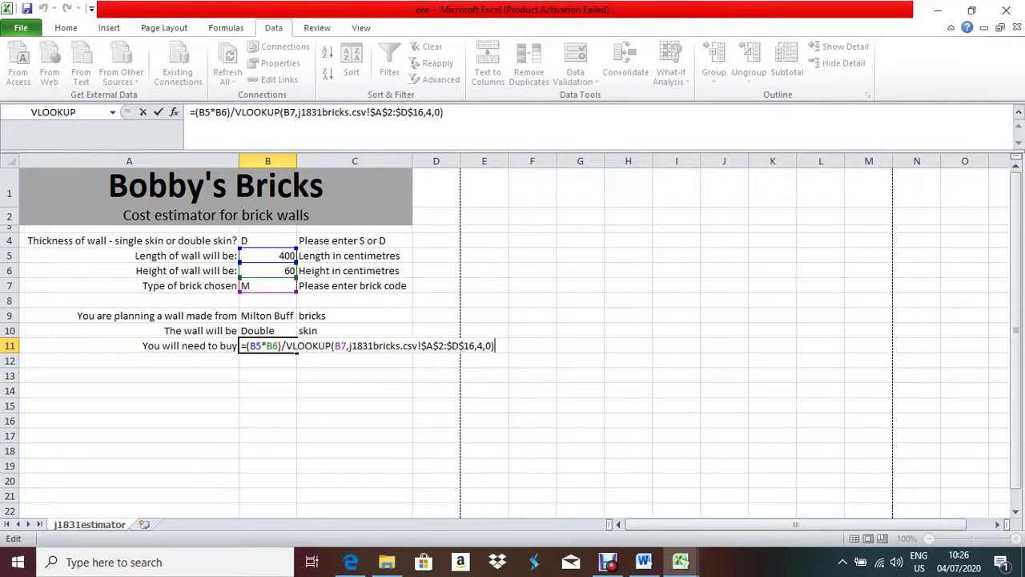
left_click(246, 345)
type("if(")
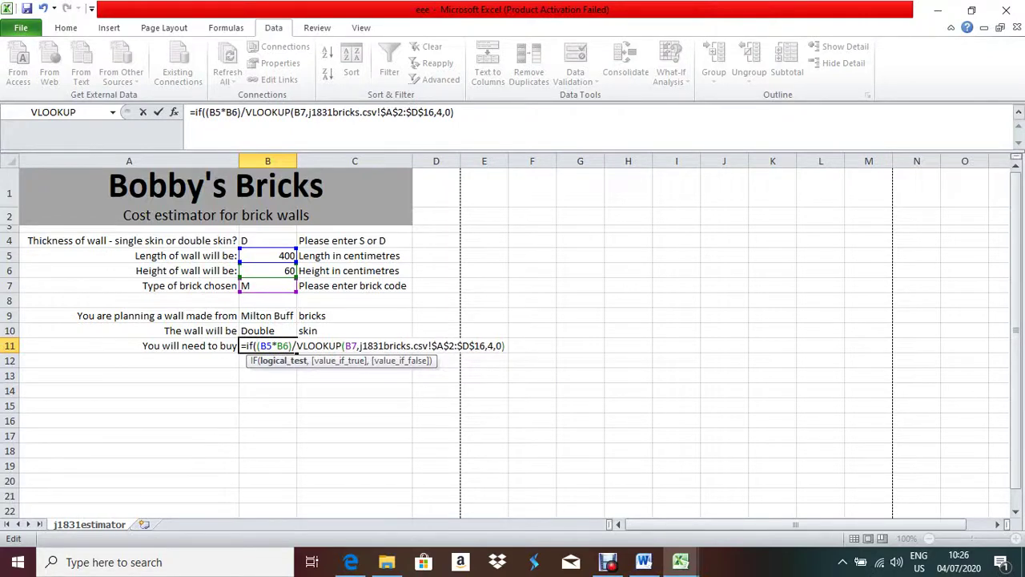
type("b")
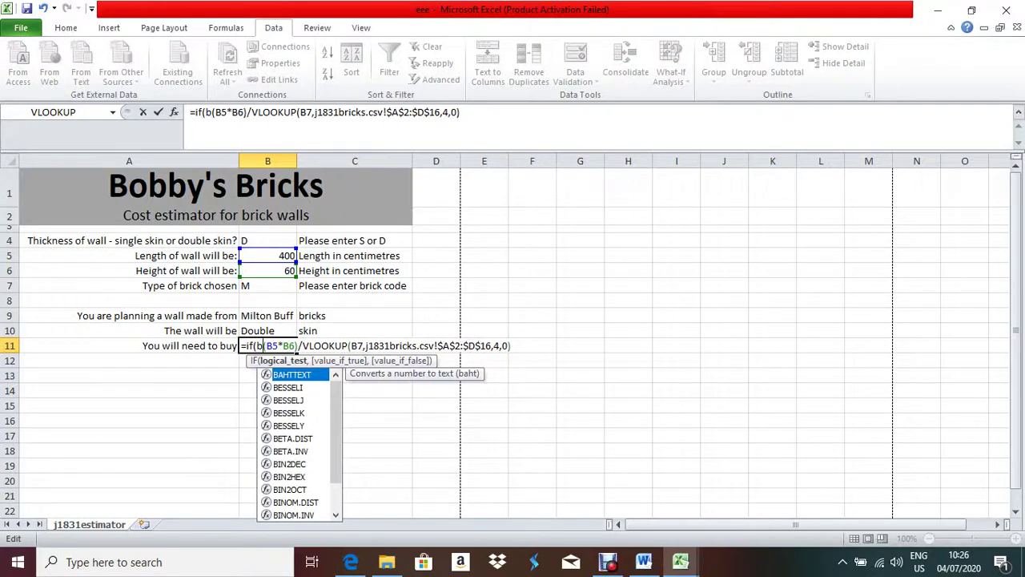
type("=")
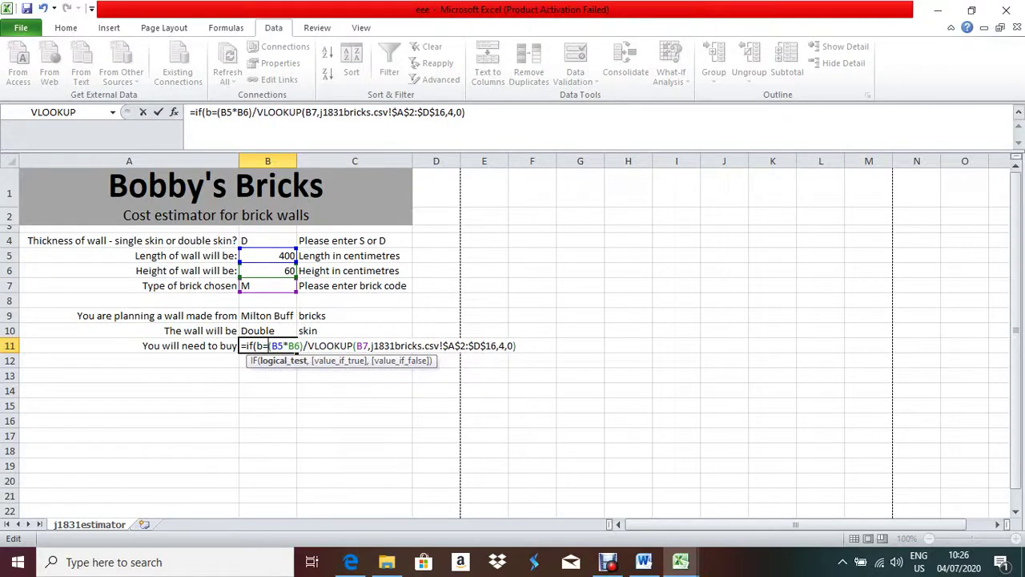
key("BackSpace")
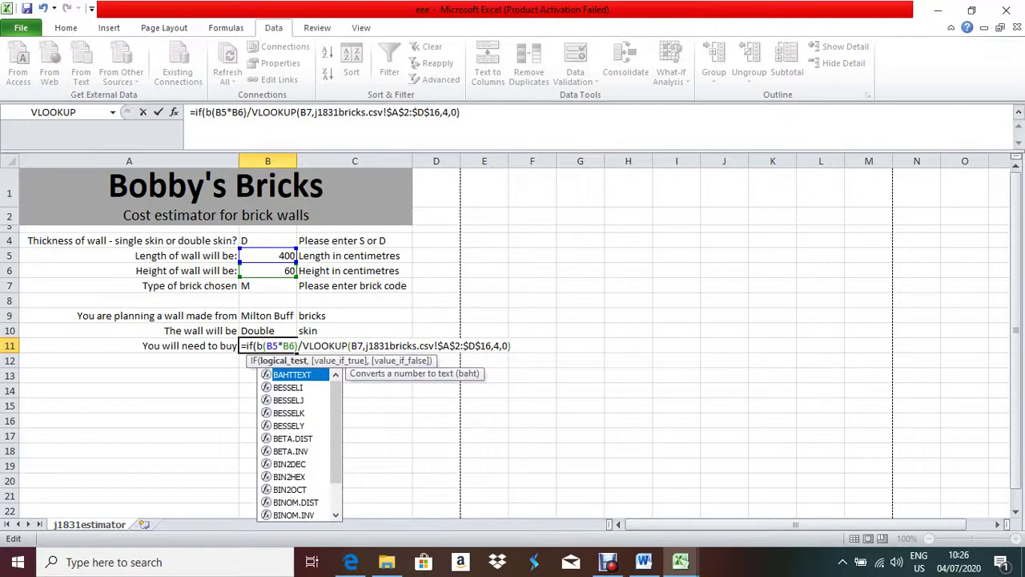
type("4=\"")
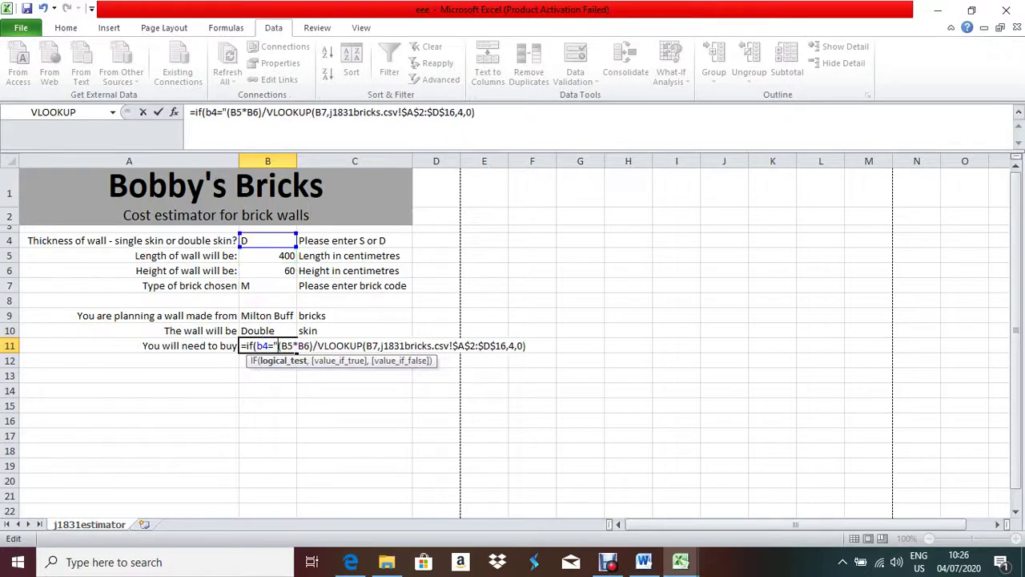
type("S")
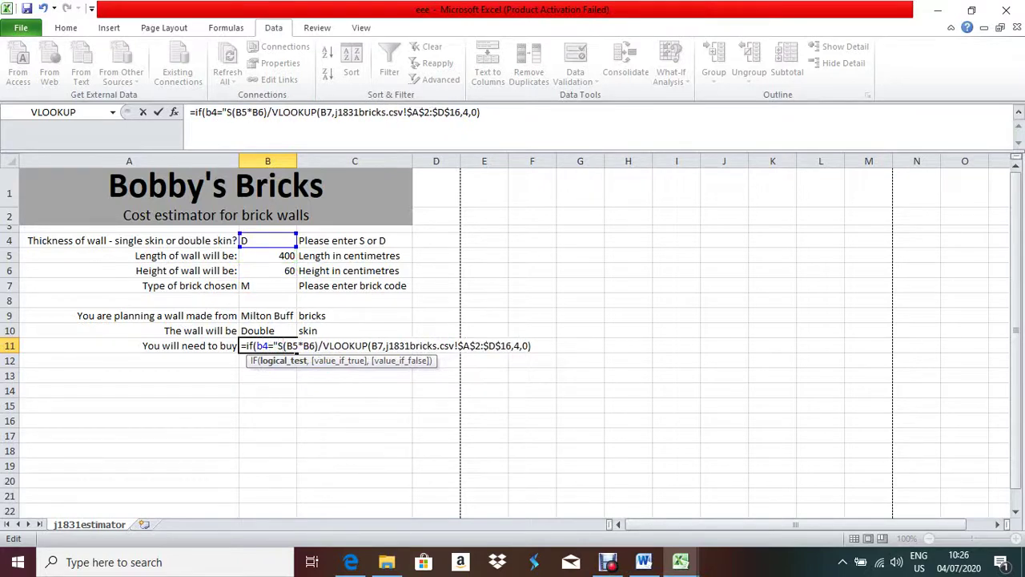
type("\",")
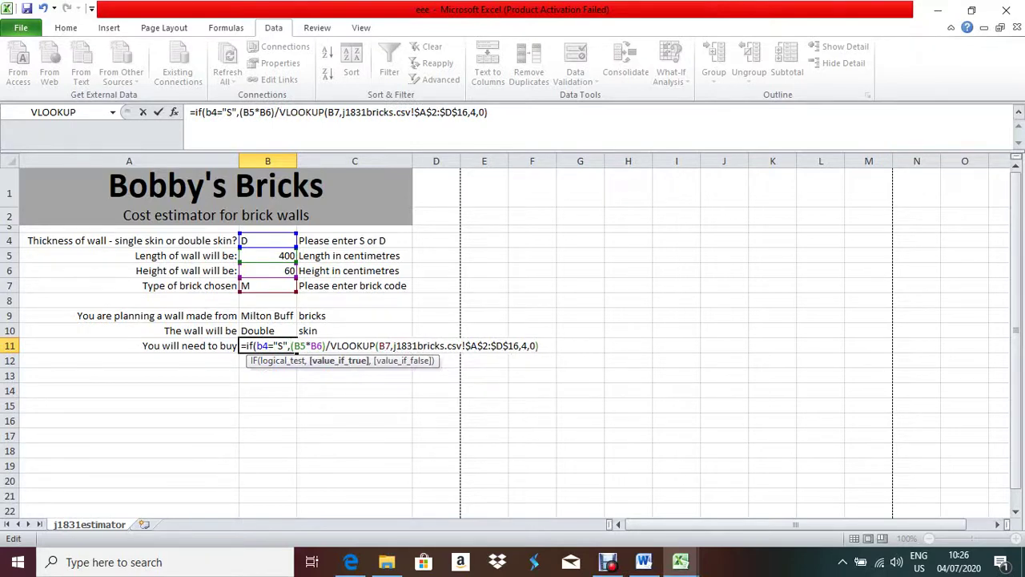
left_click(539, 346)
type(",")
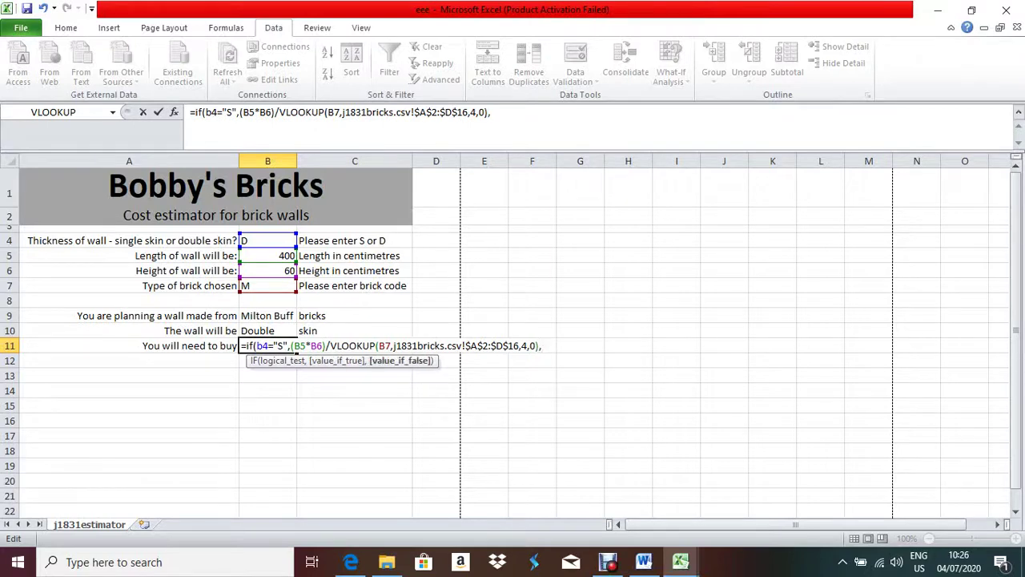
left_click(351, 561)
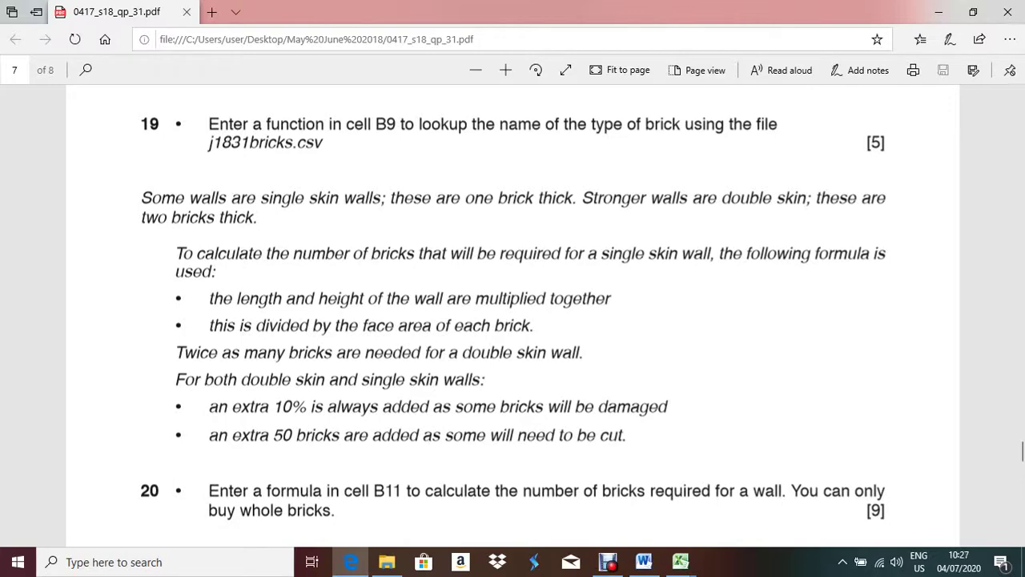
- Complete the IF's false branch as 2* the copied single-skin calculation, giving 343.470483 bricks
key("alt+Tab")
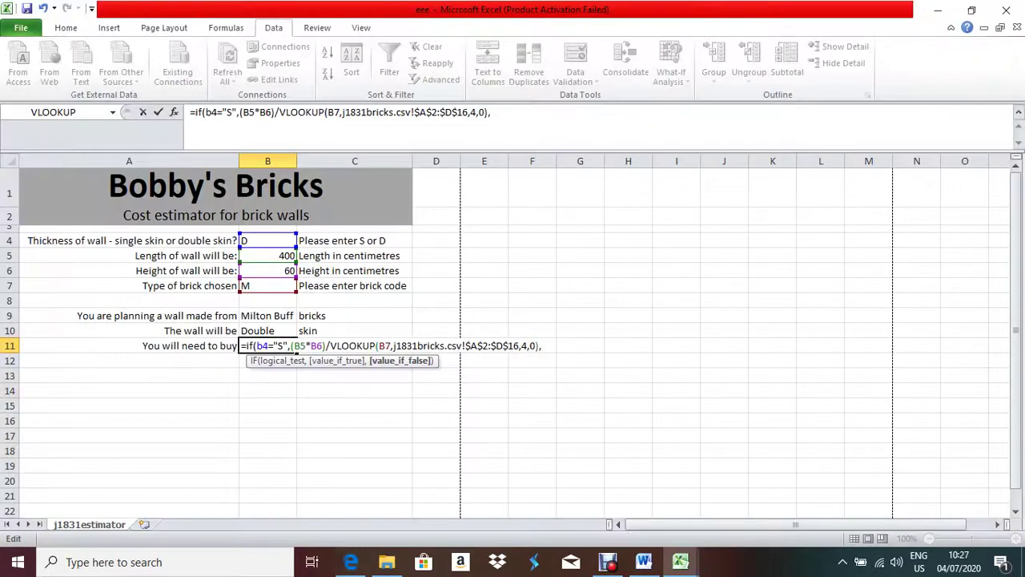
type("2*")
left_click_drag(290, 345, 538, 345)
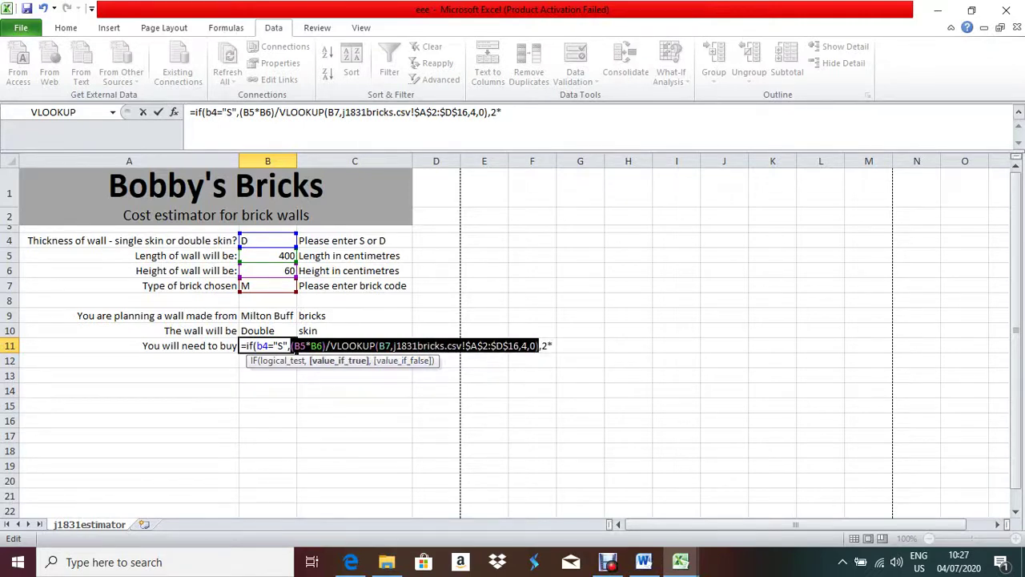
left_click(580, 345)
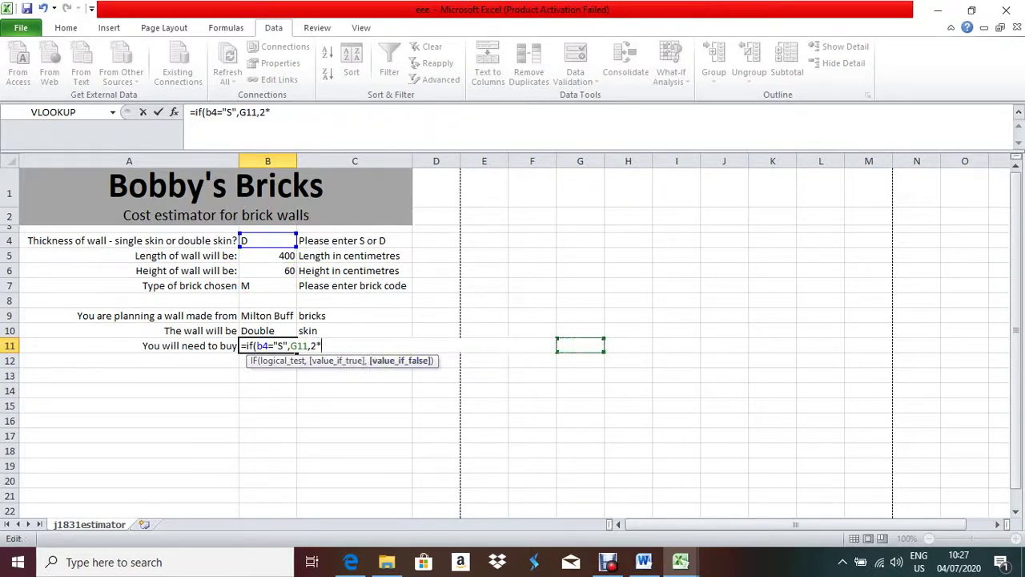
key("ctrl+z")
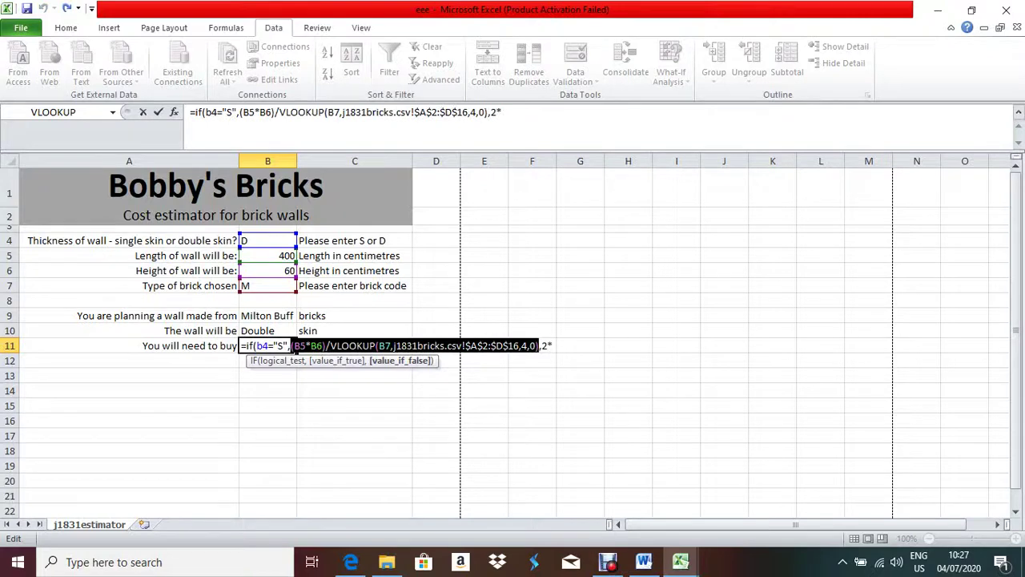
key("ctrl+c")
key("End")
key("ctrl+v")
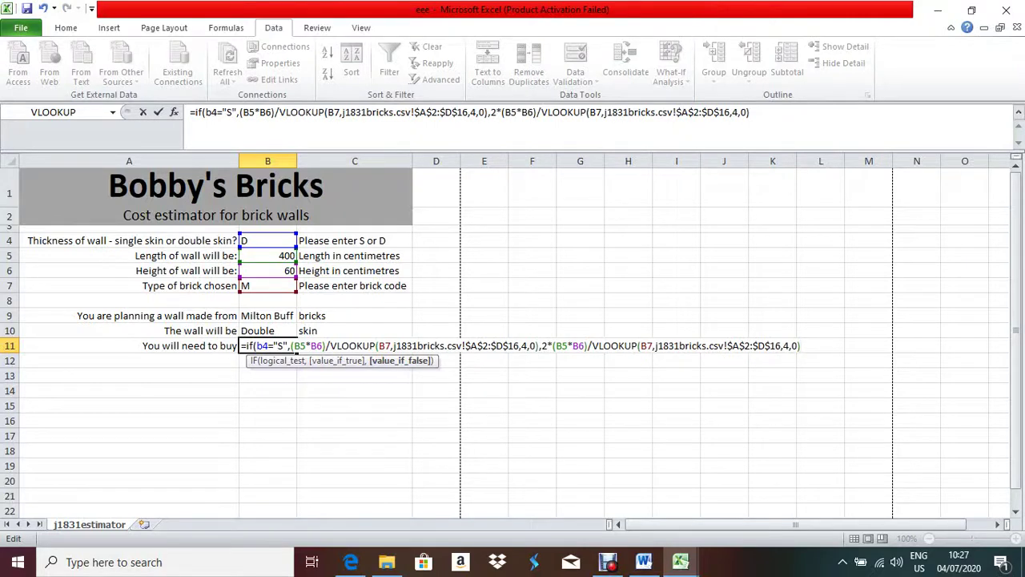
type(")")
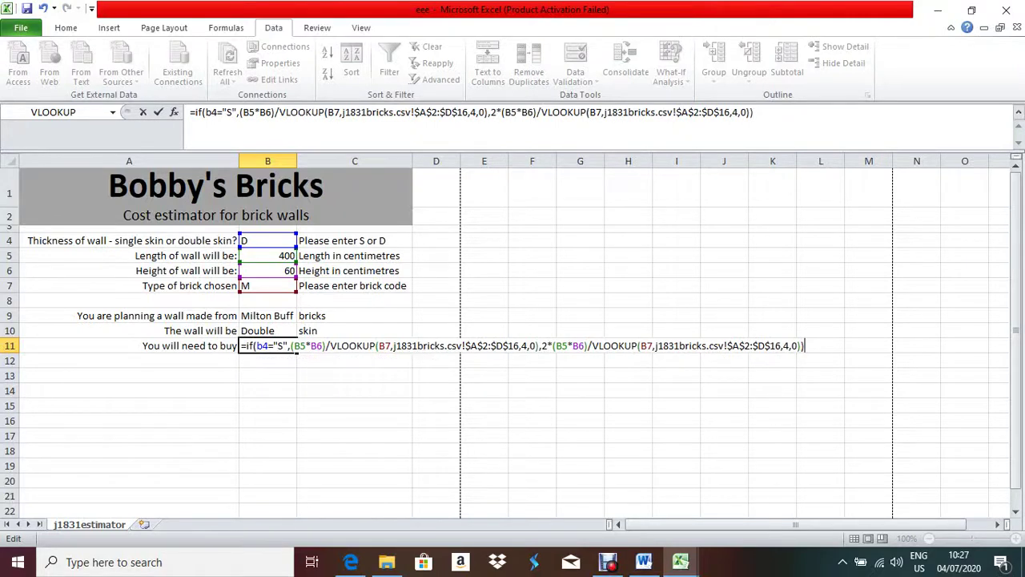
key("Return")
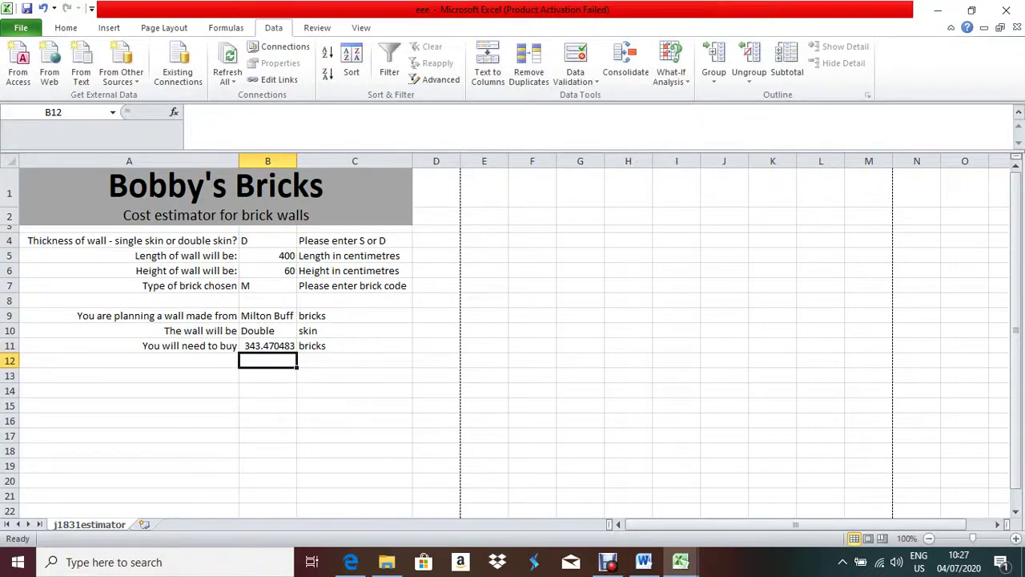
left_click(268, 345)
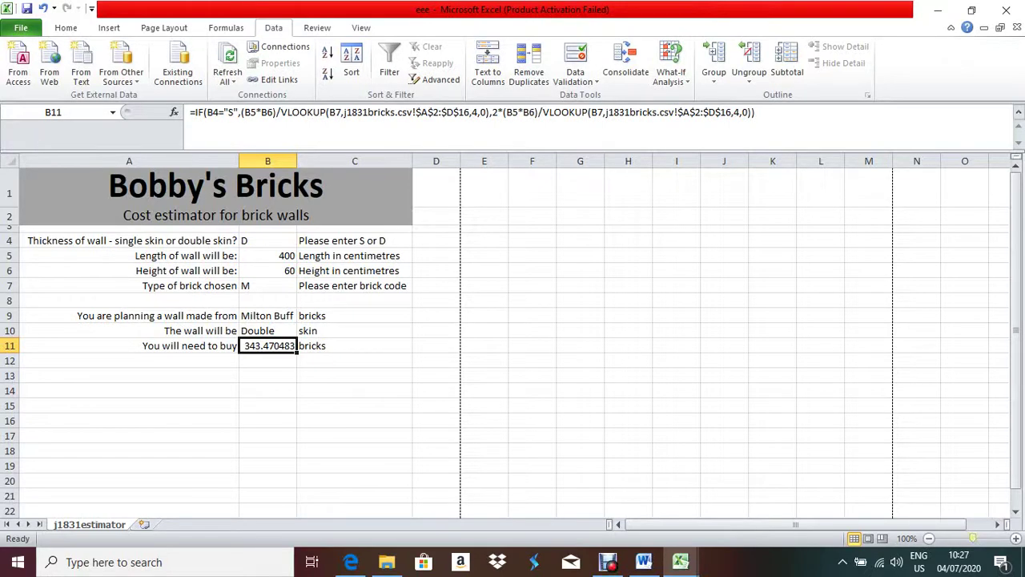
- Zoom the sheet to 140% to review B11's formula, then bring up question 20 in the exam PDF
left_click(1016, 538)
left_click(1016, 538)
left_click(1016, 539)
left_click(1016, 538)
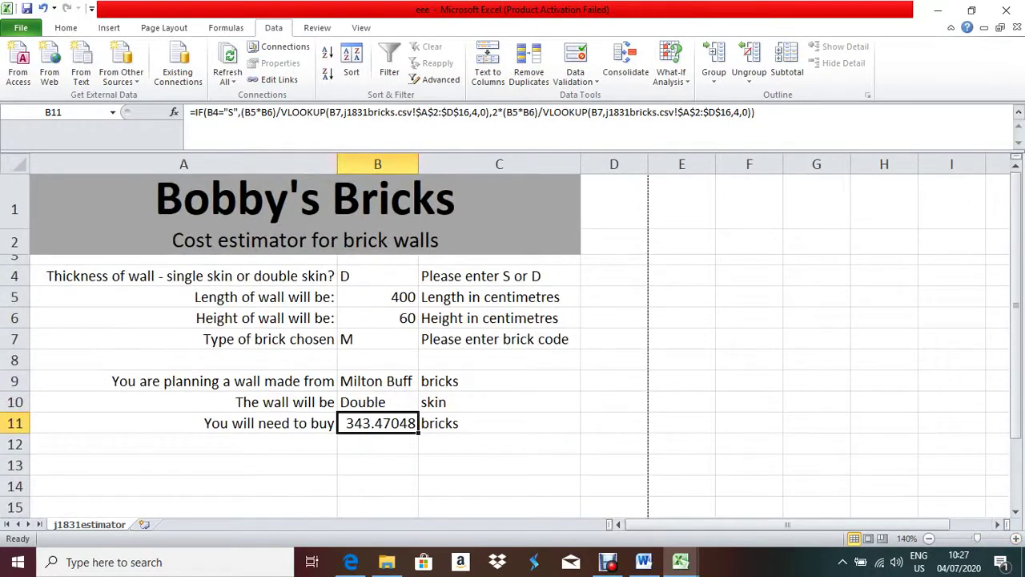
key("F2")
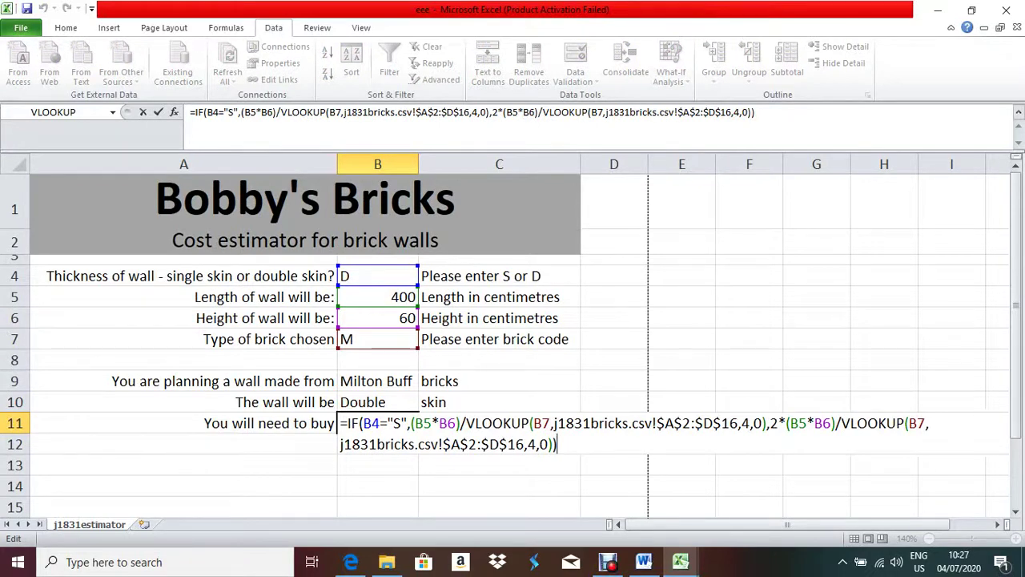
left_click(351, 562)
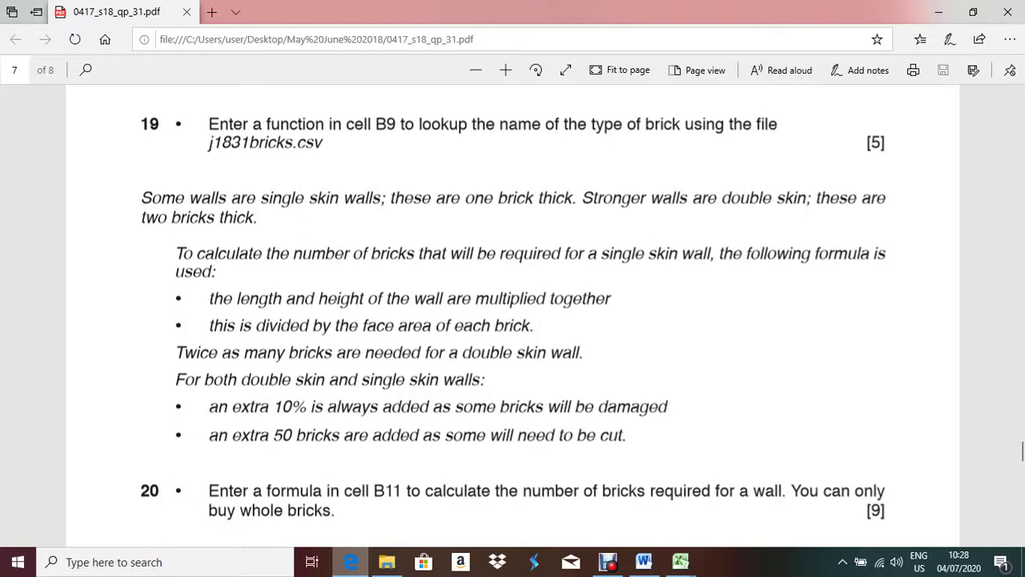
- Insert 1.1* at the start of B11's IF formula, then reread question 20 in the exam PDF
key("alt+Tab")
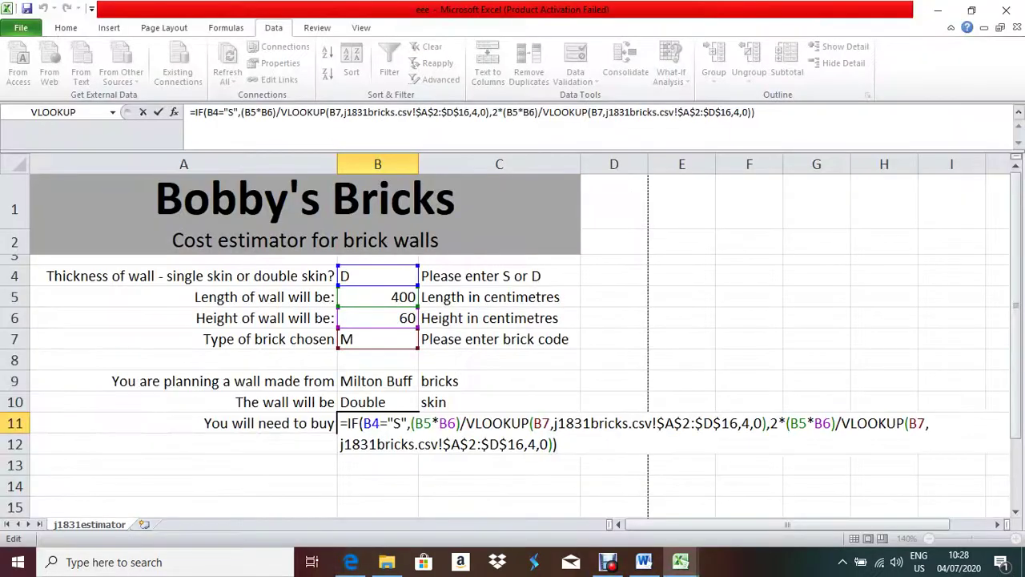
left_click(348, 423)
type("1.")
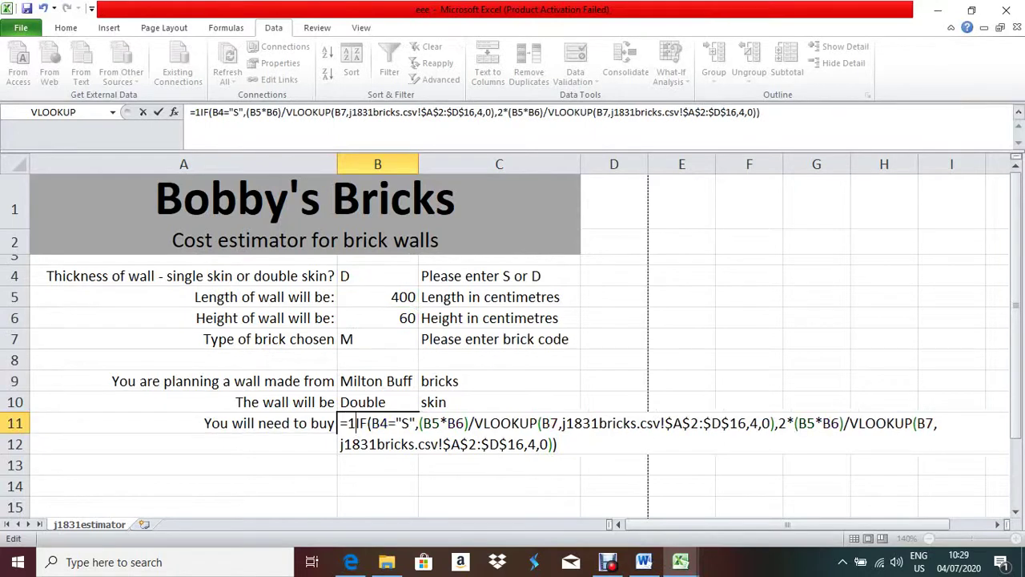
type("1*")
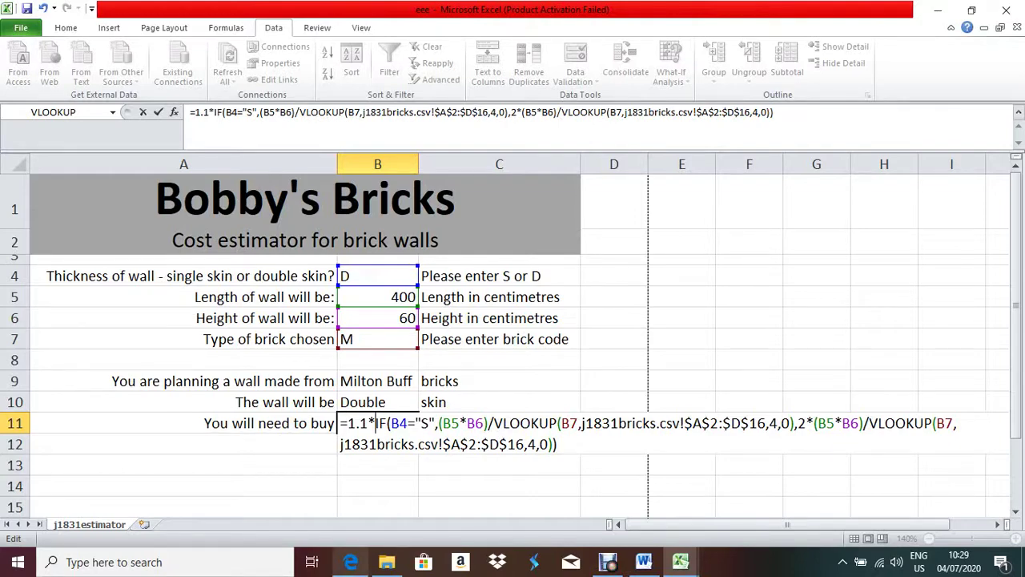
left_click(351, 562)
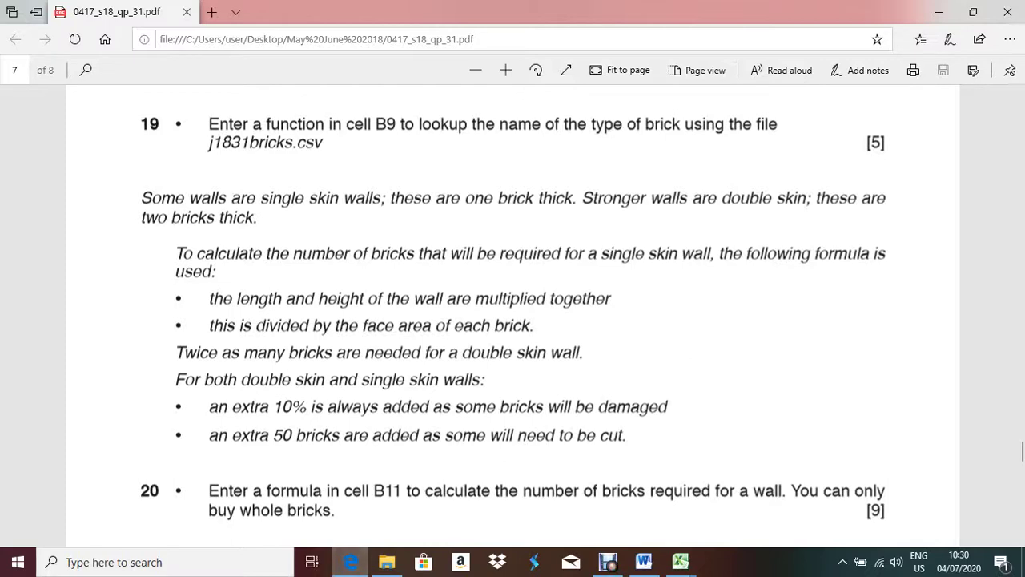
- Prefix B11's formula with 50+ so it reads =50+1.1*IF(...) and shows 427.81753 bricks
key("alt+Tab")
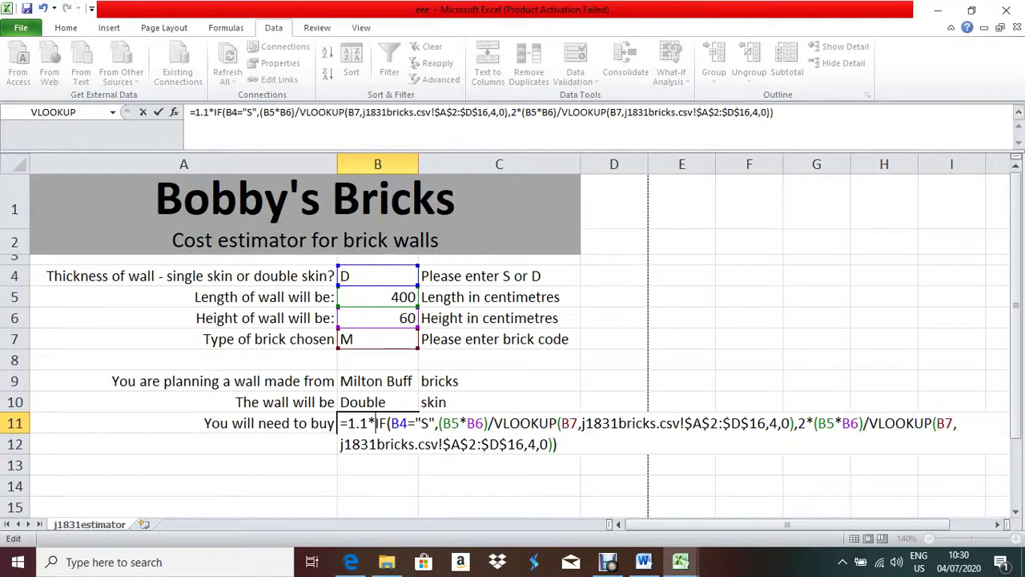
left_click(348, 423)
type("50")
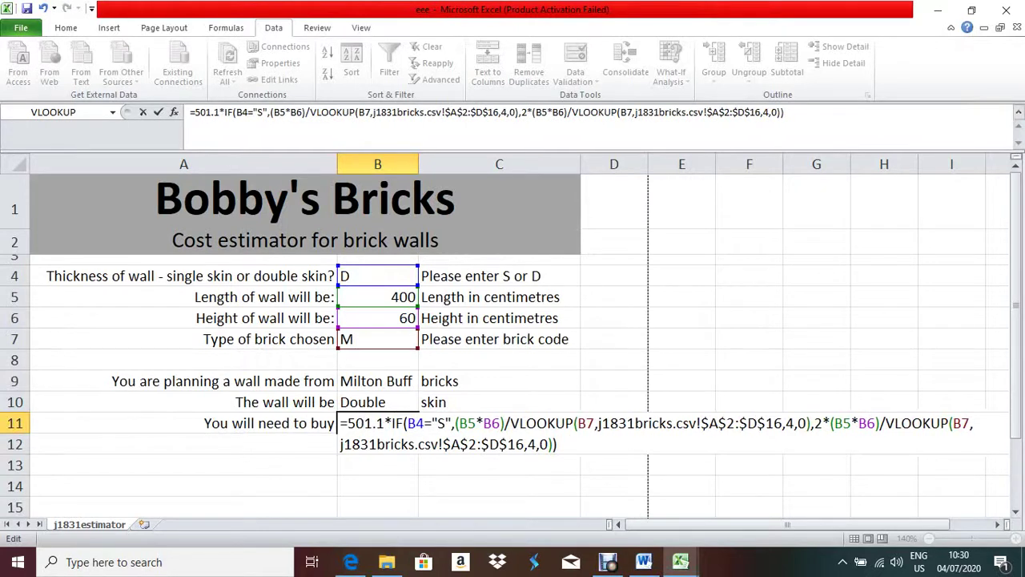
type("+")
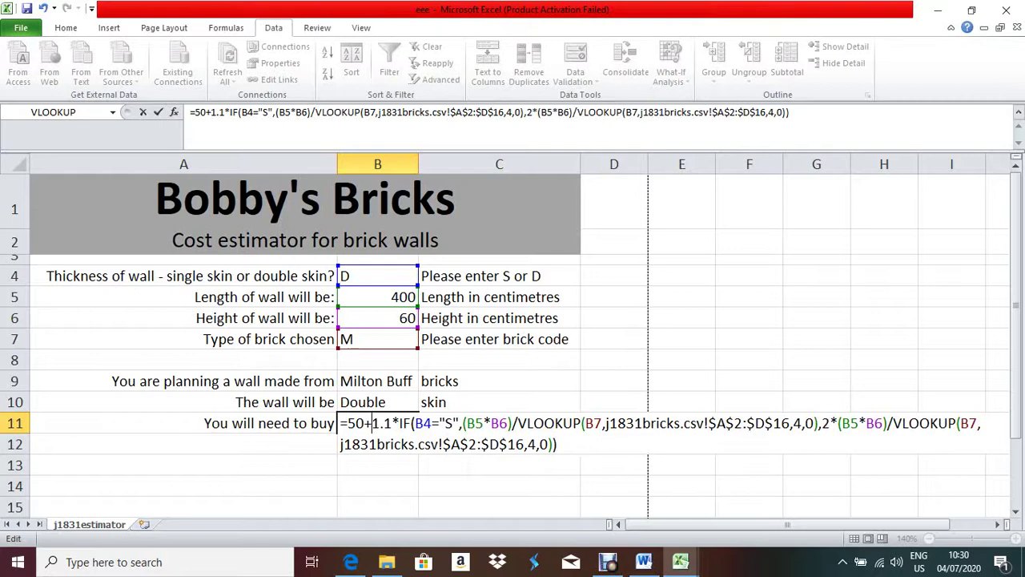
key("Return")
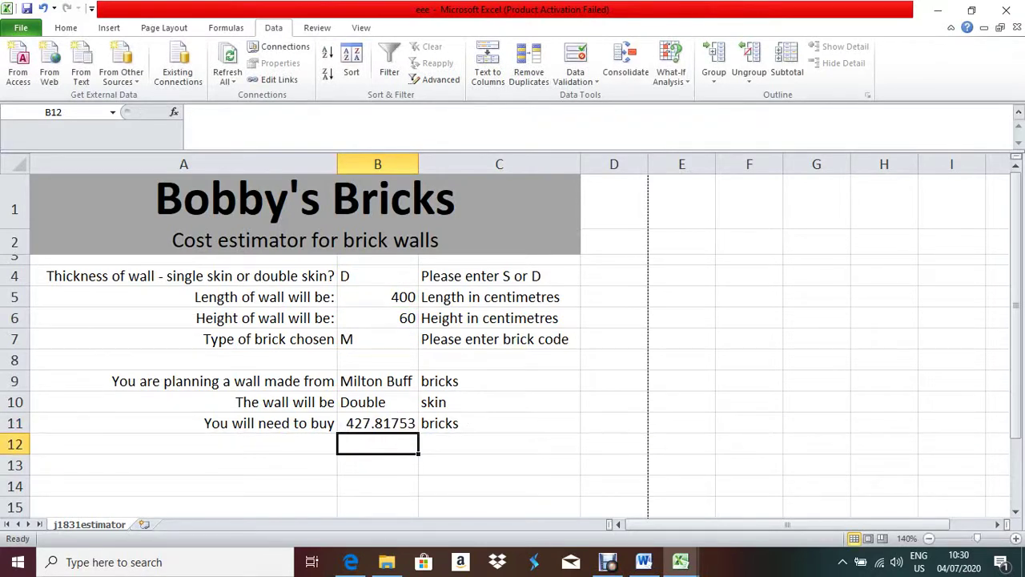
left_click(378, 423)
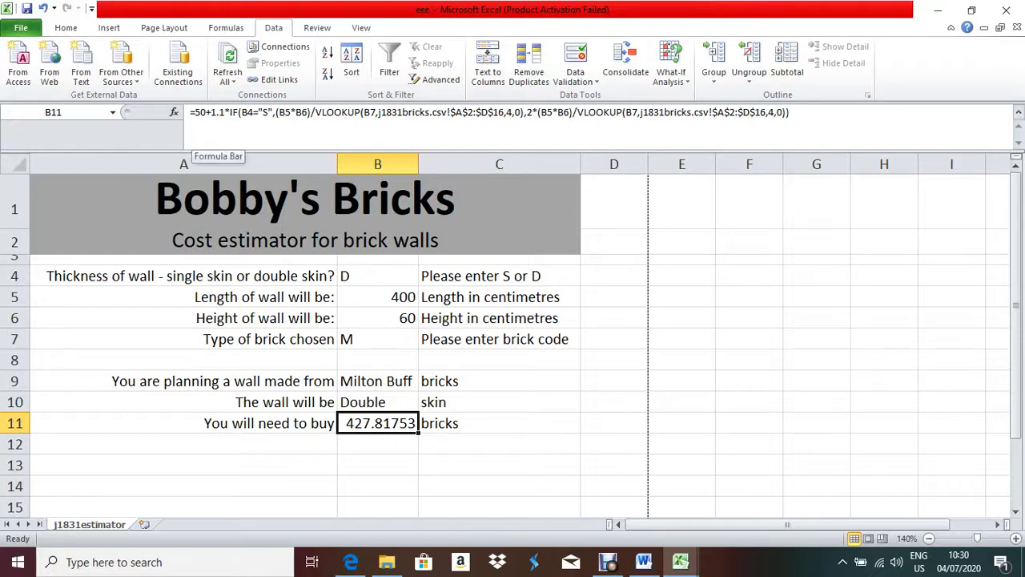
- Begin adding ROUNDUP to B11, then back it out and keep the formula unchanged
left_click(194, 112)
type("ro")
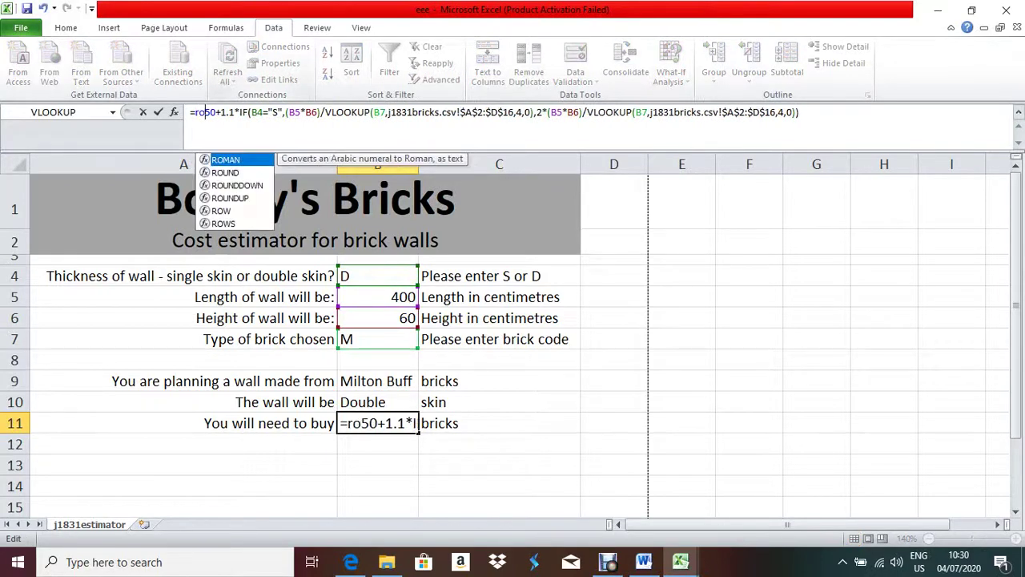
type("undu")
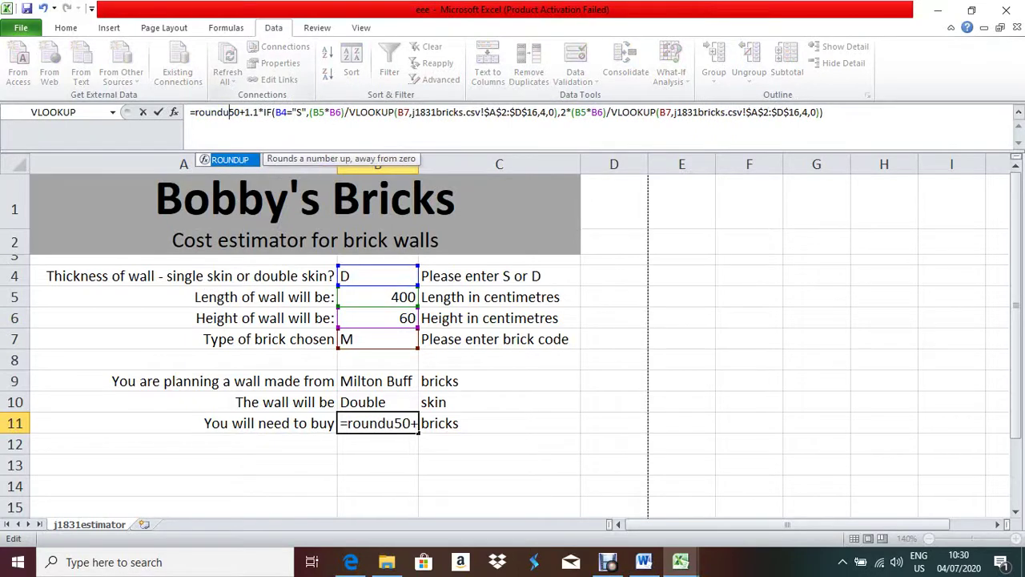
type("p(")
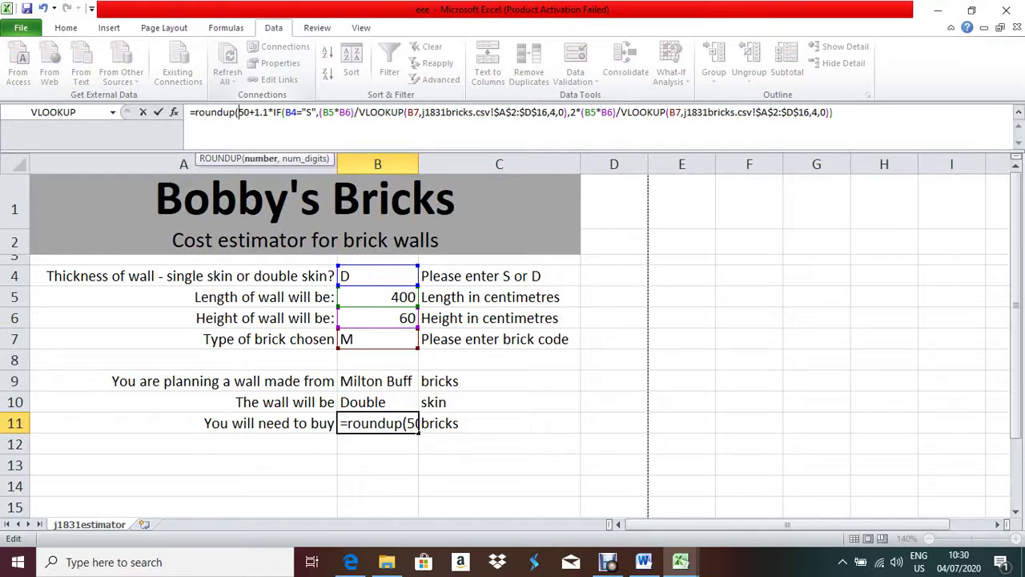
key("BackSpace")
key("BackSpace")
key("BackSpace")
key("BackSpace")
key("BackSpace")
key("BackSpace")
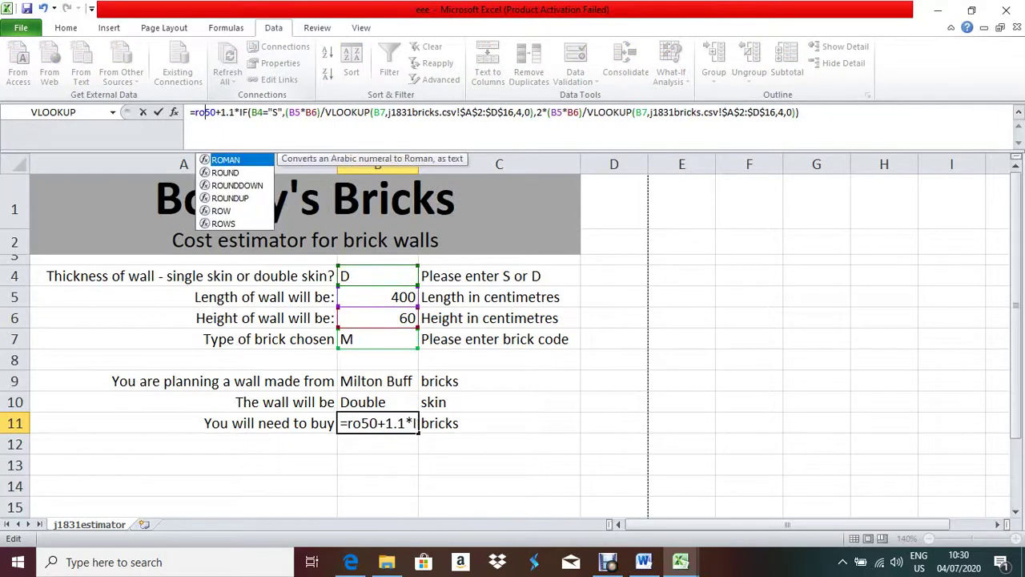
key("BackSpace")
key("BackSpace")
key("Return")
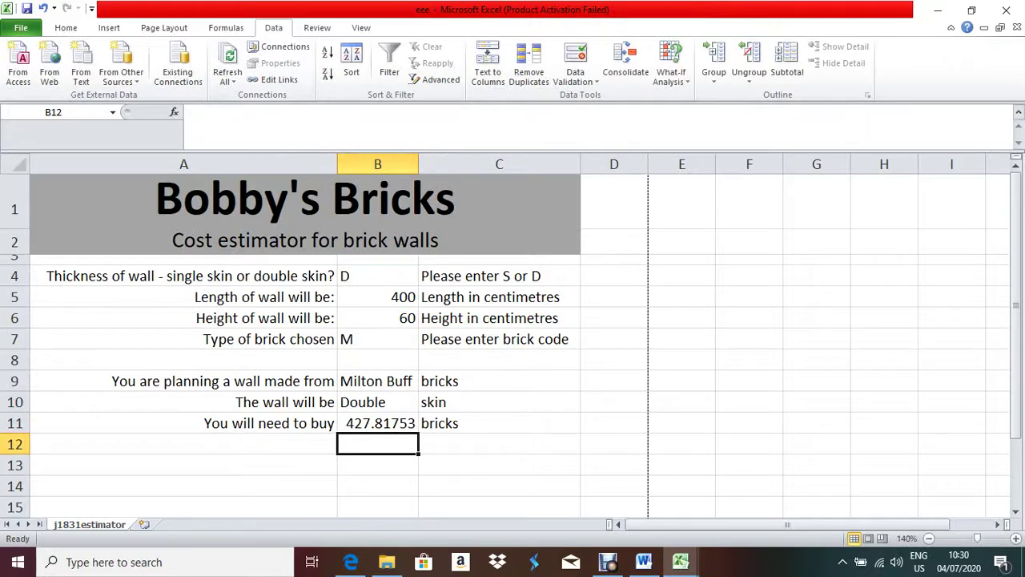
left_click(377, 423)
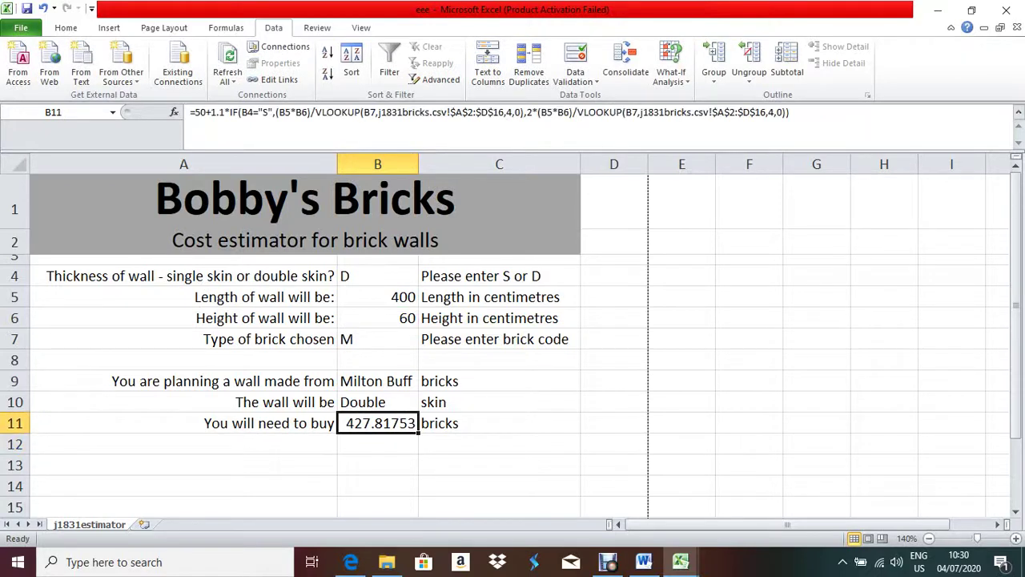
- Wrap B11's formula in ROUNDUP(…,0) so the wall needs a whole 428 bricks
left_click(195, 112)
type("ro")
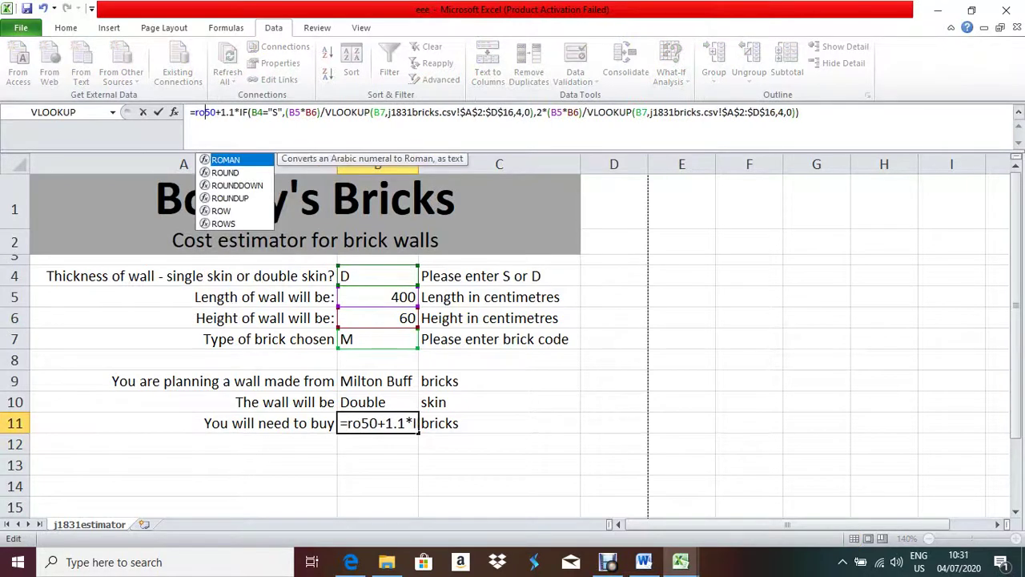
type("undup")
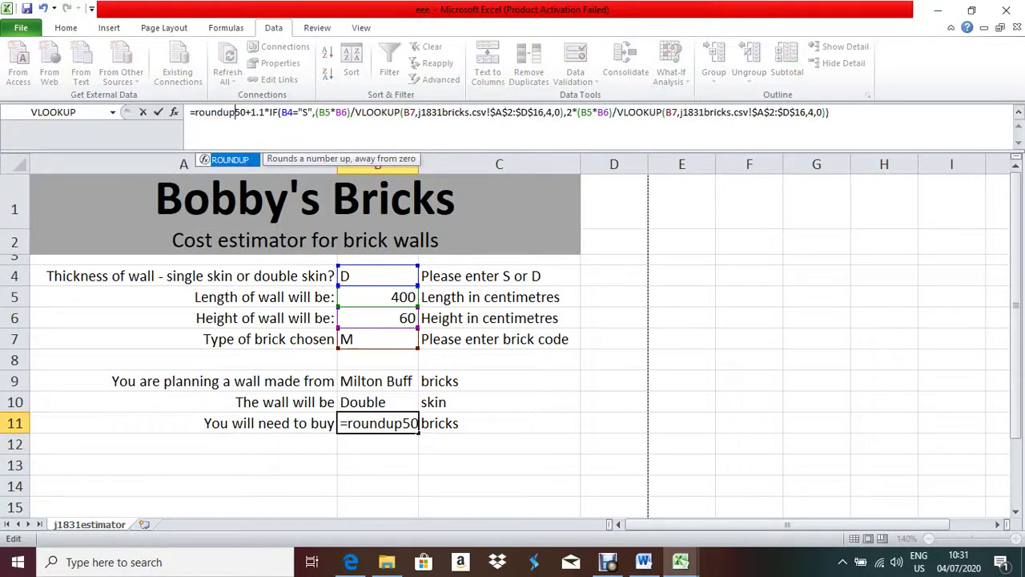
type("(")
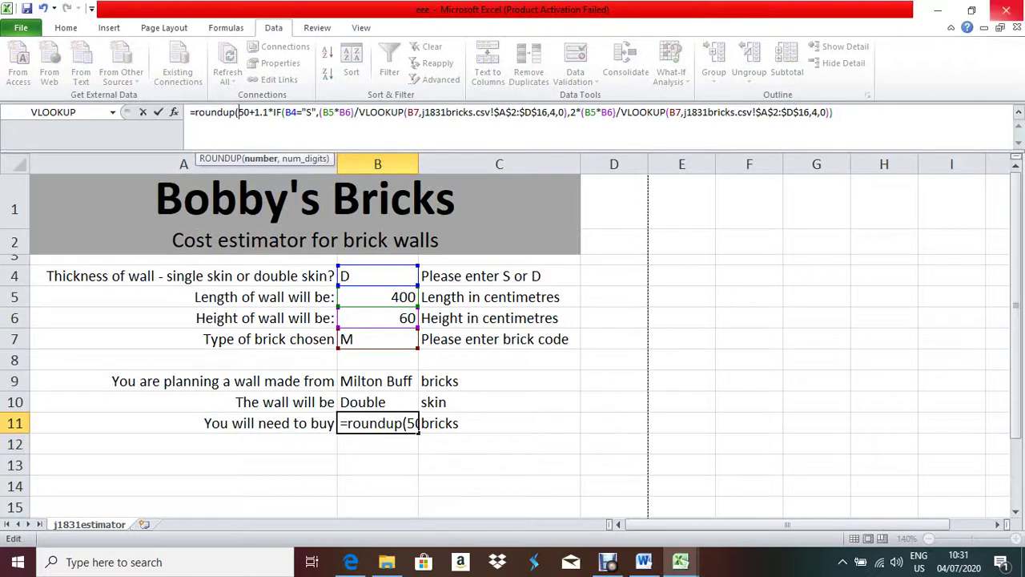
key("End")
type(",0")
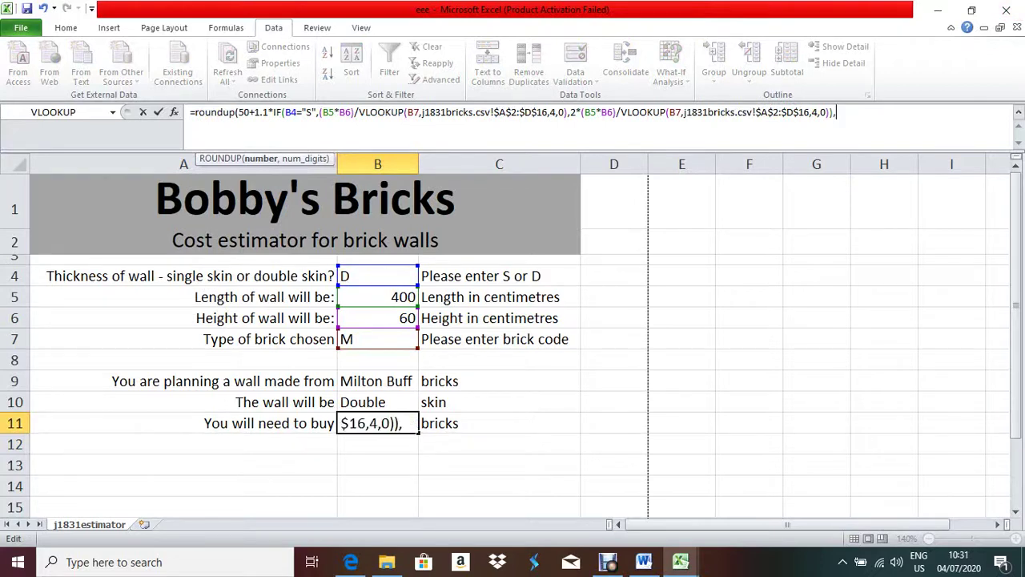
type(")")
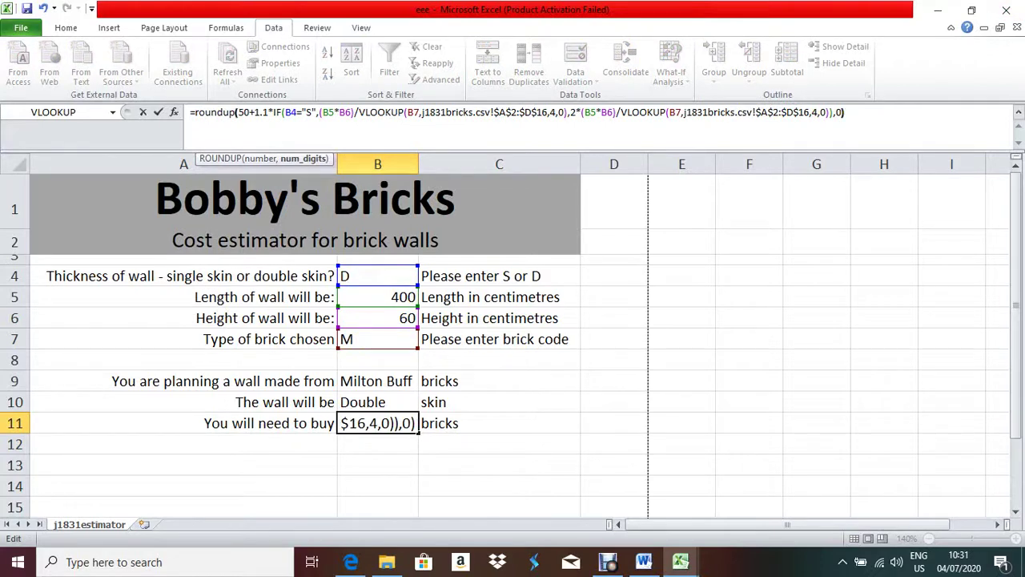
key("Return")
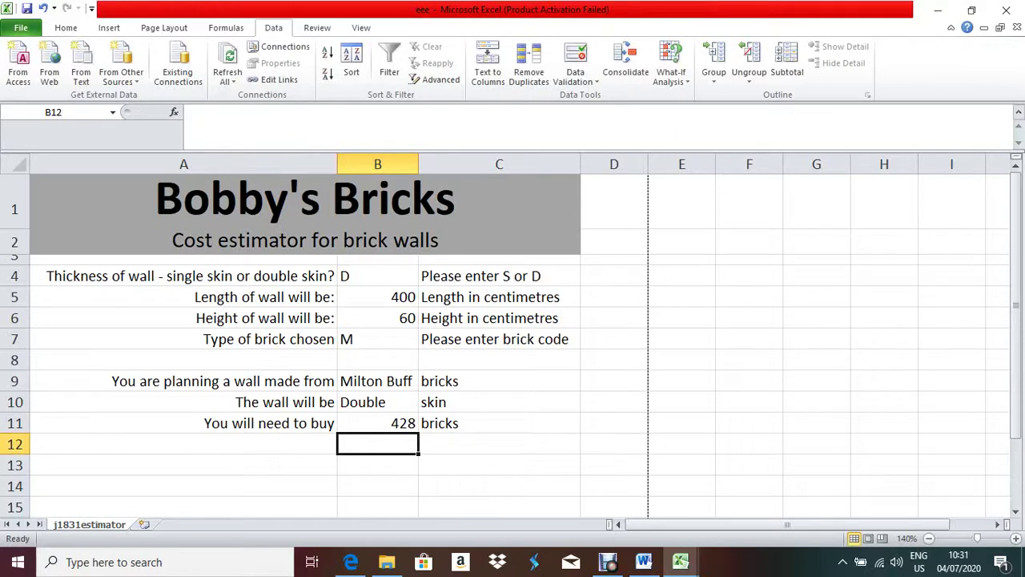
- Review B11's rounded formula against the exam question's requirements
left_click(377, 423)
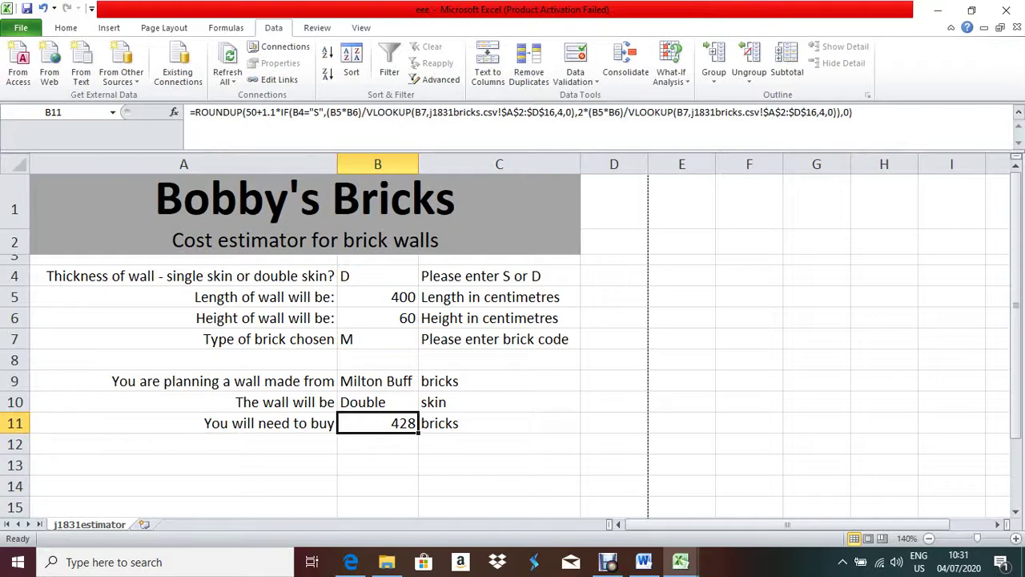
key("F2")
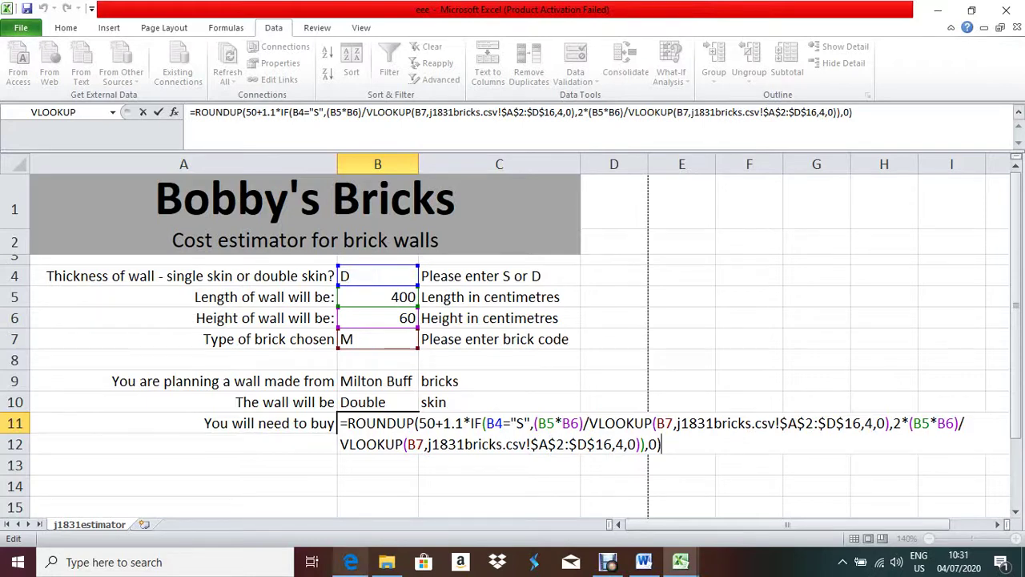
key("alt+Tab")
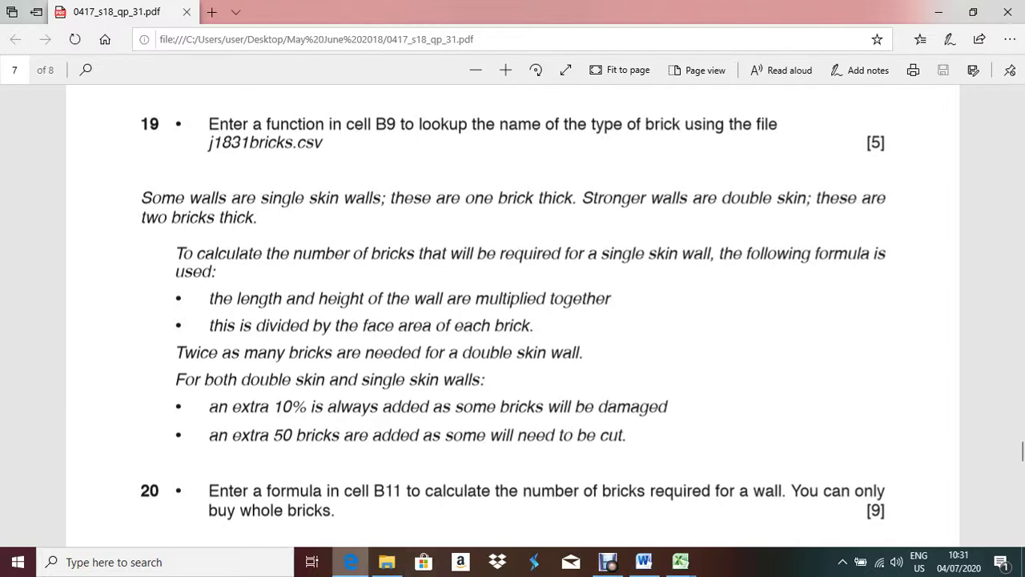
key("alt+Tab")
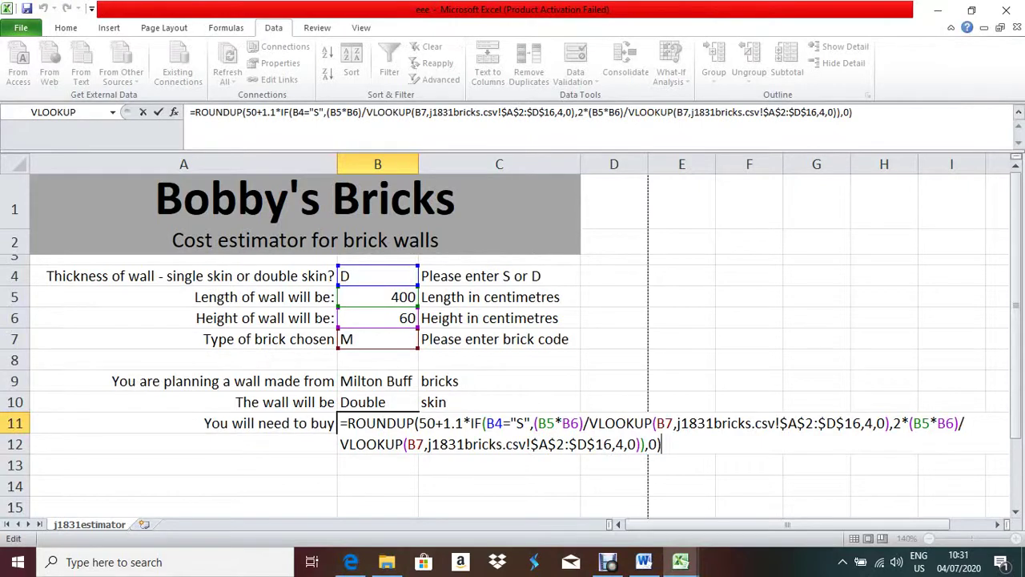
key("Return")
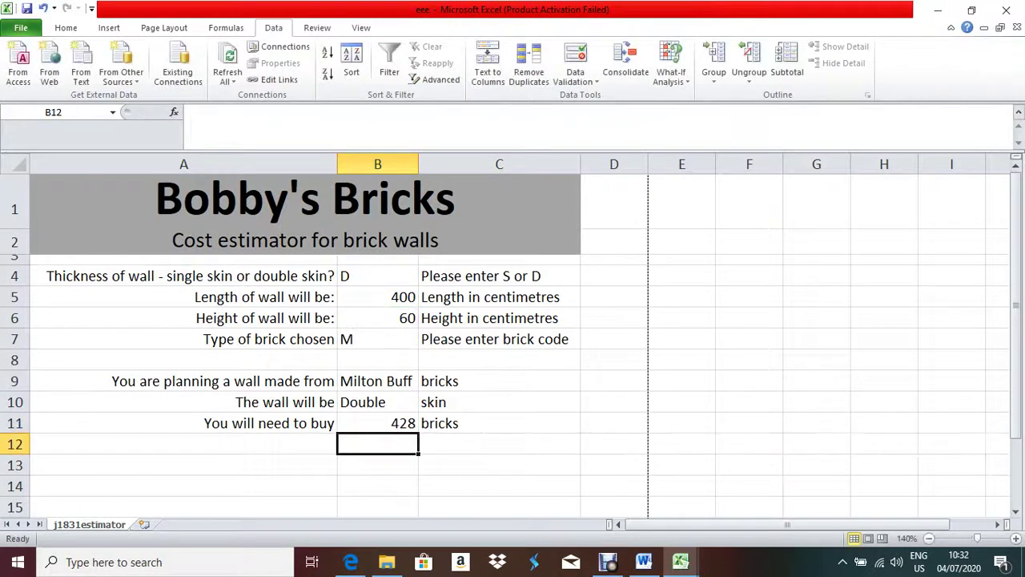
- Read question 21's printing requirements and question 22's single-skin wall data in the exam PDF
key("alt+Tab")
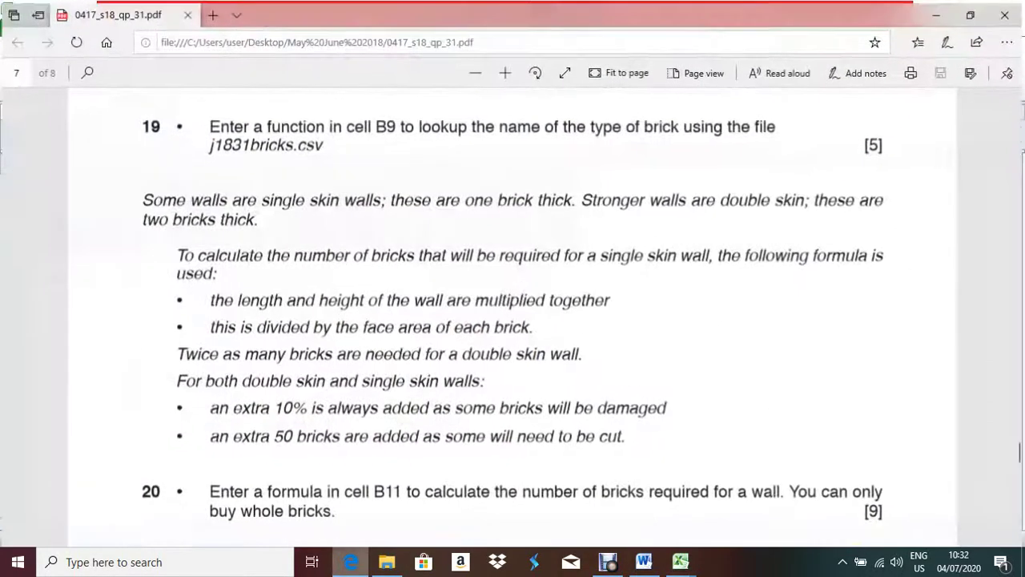
scroll(513, 313, "down", 2)
scroll(513, 312, "down", 2)
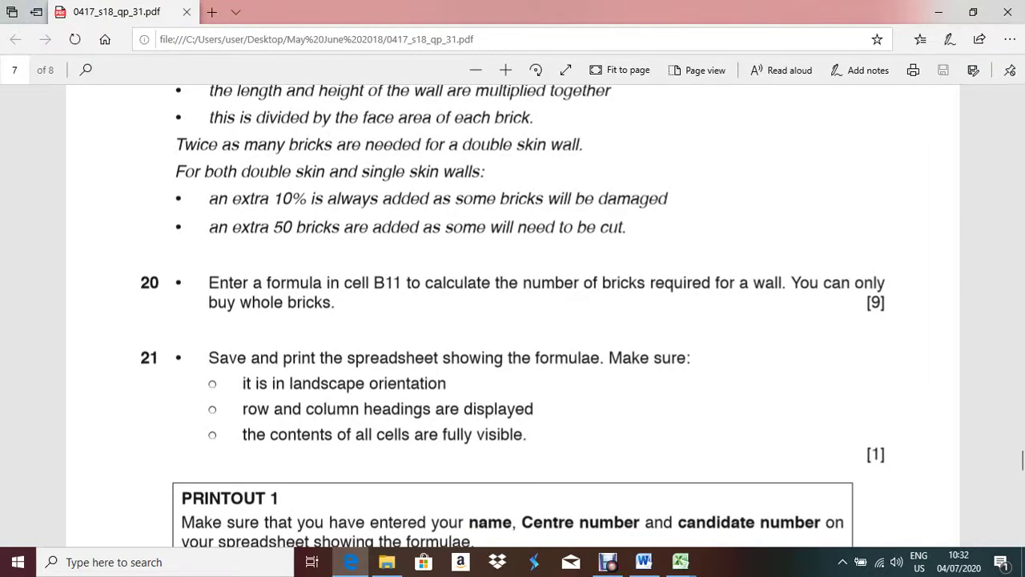
scroll(513, 304, "down", 3)
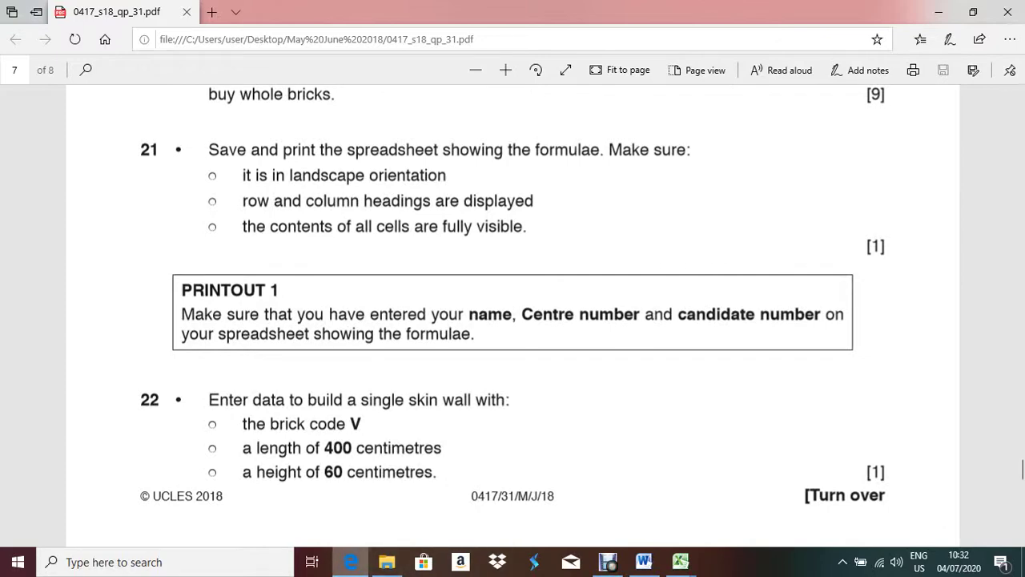
key("alt+Tab")
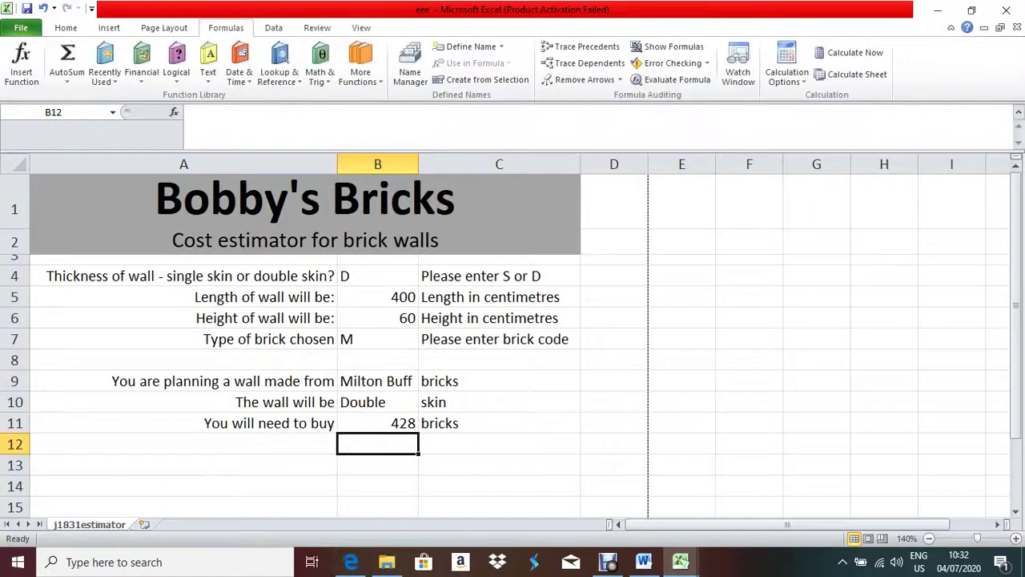
- Show formulas instead of values, set landscape orientation, and narrow column A
left_click(667, 46)
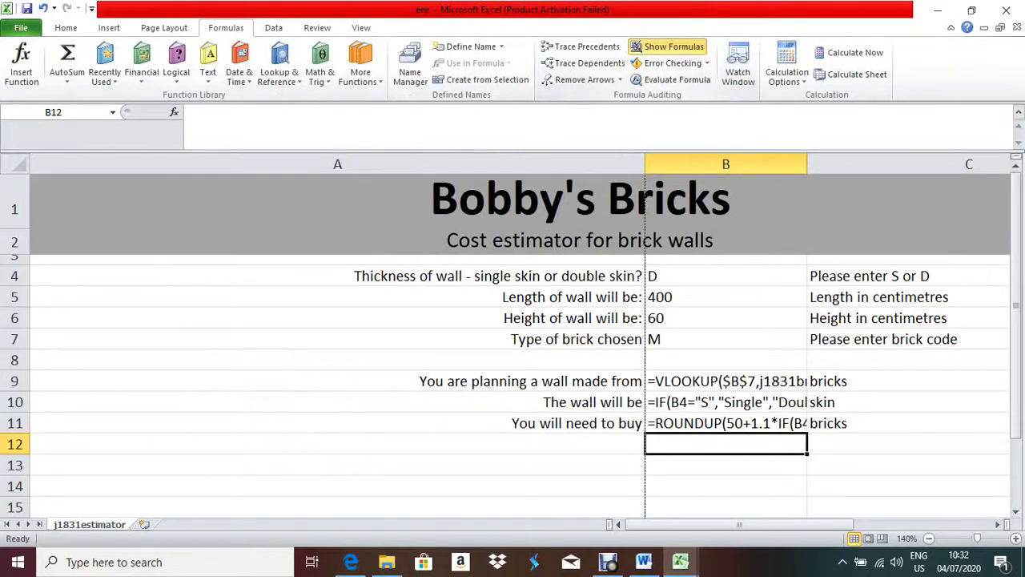
mouse_move(739, 524)
left_mouse_down()
mouse_move(797, 525)
mouse_move(739, 525)
left_mouse_up()
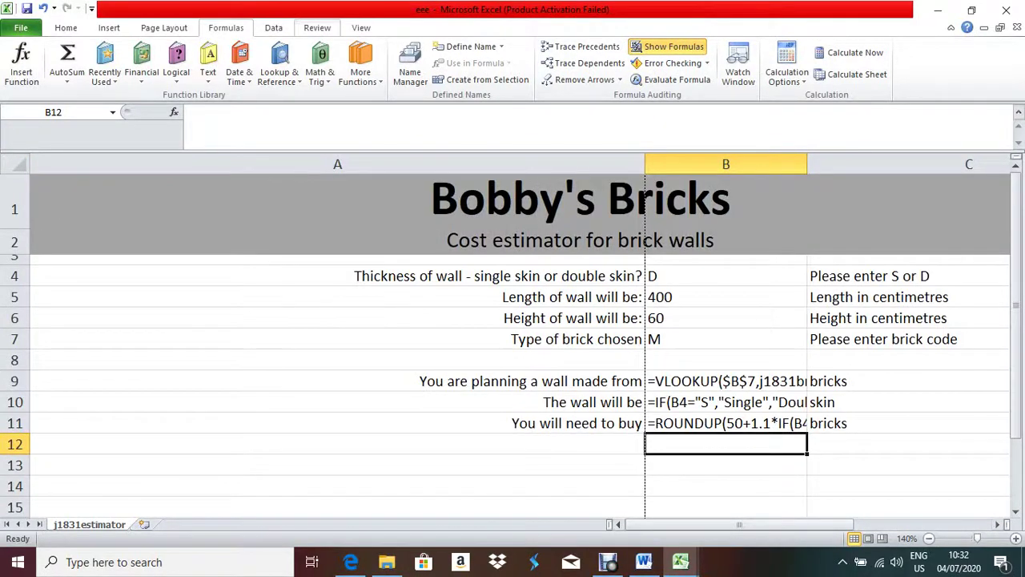
left_click(164, 27)
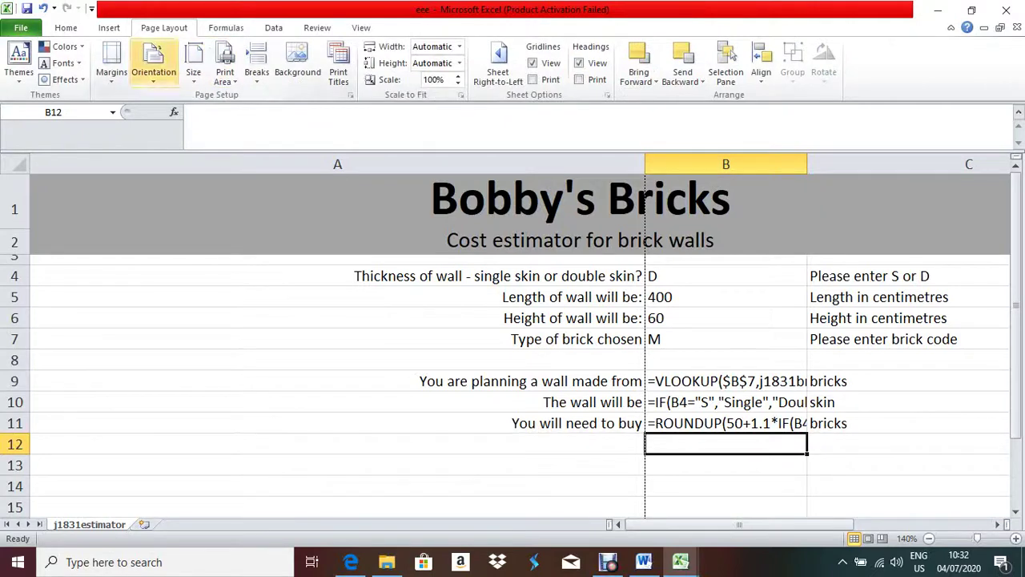
left_click(154, 64)
left_click(178, 199)
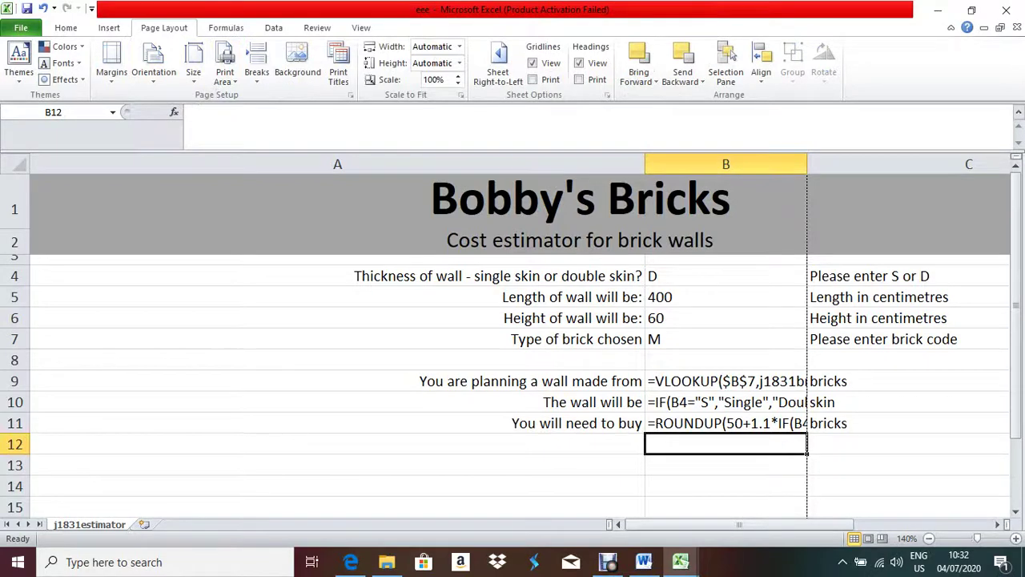
left_click_drag(645, 164, 242, 164)
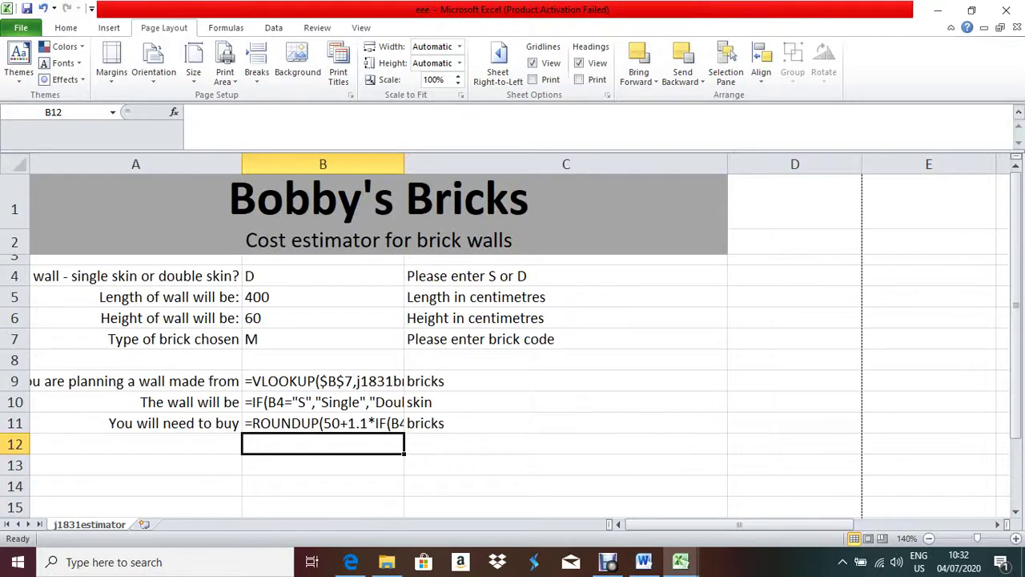
left_click(15, 164)
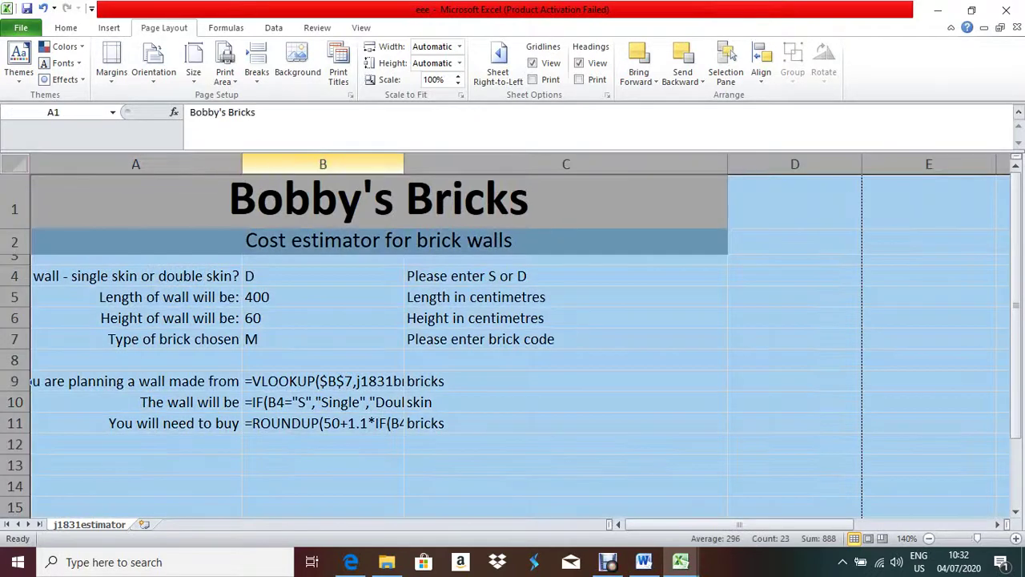
- Auto-fit and resize columns A and B so column A fits its labels
double_click(242, 164)
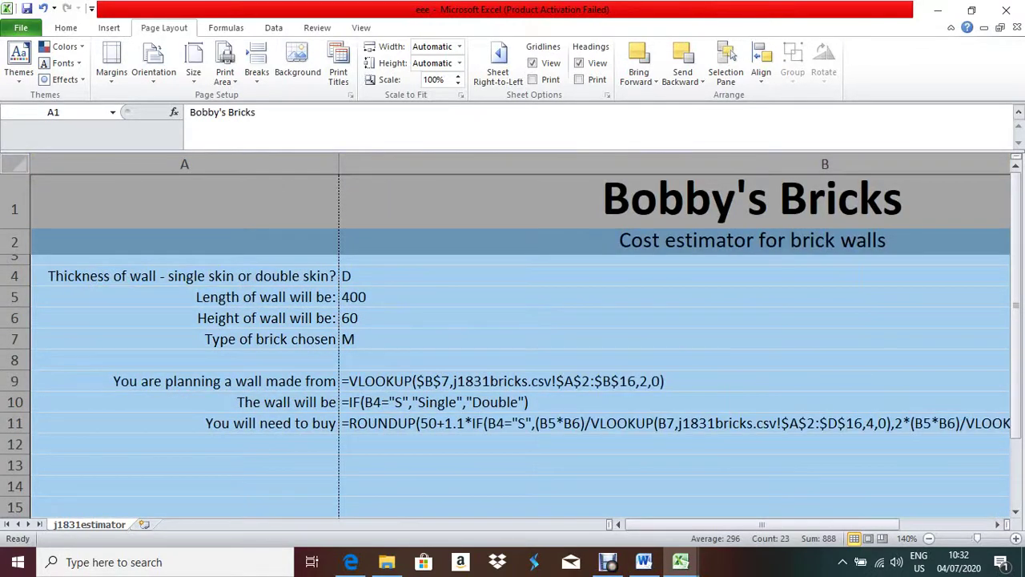
left_click_drag(339, 165, 284, 164)
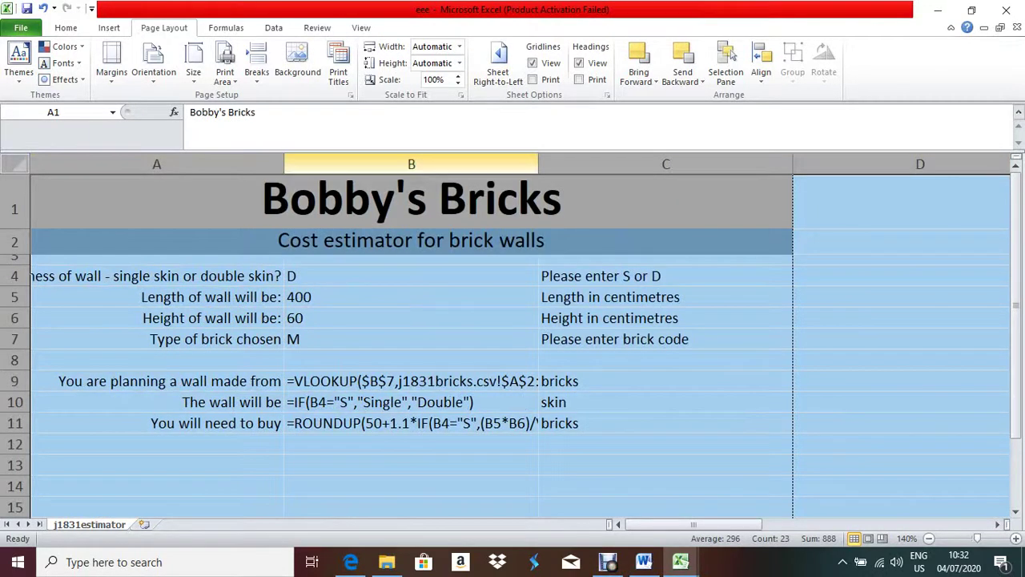
left_click_drag(284, 164, 336, 163)
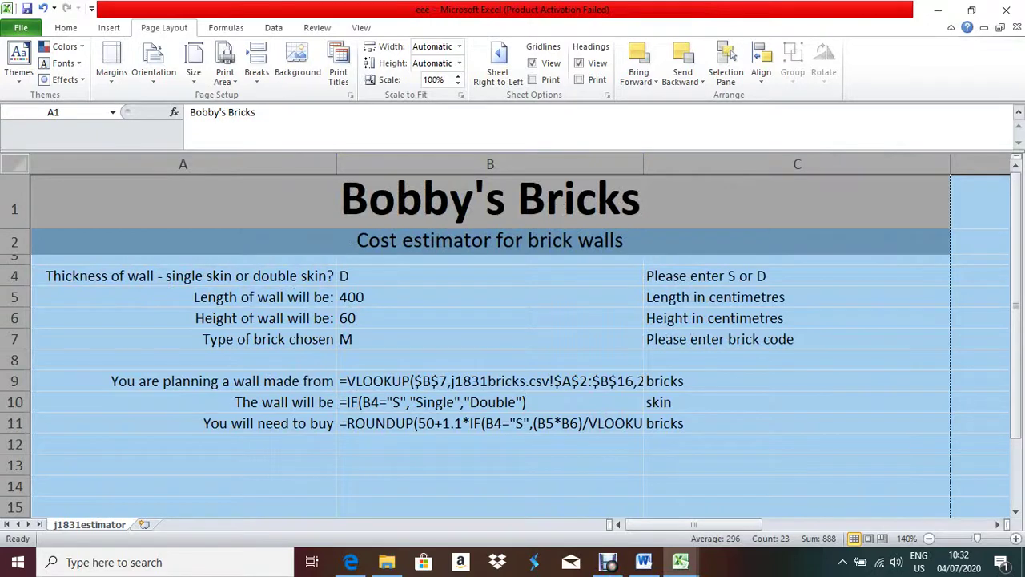
left_click_drag(643, 163, 878, 163)
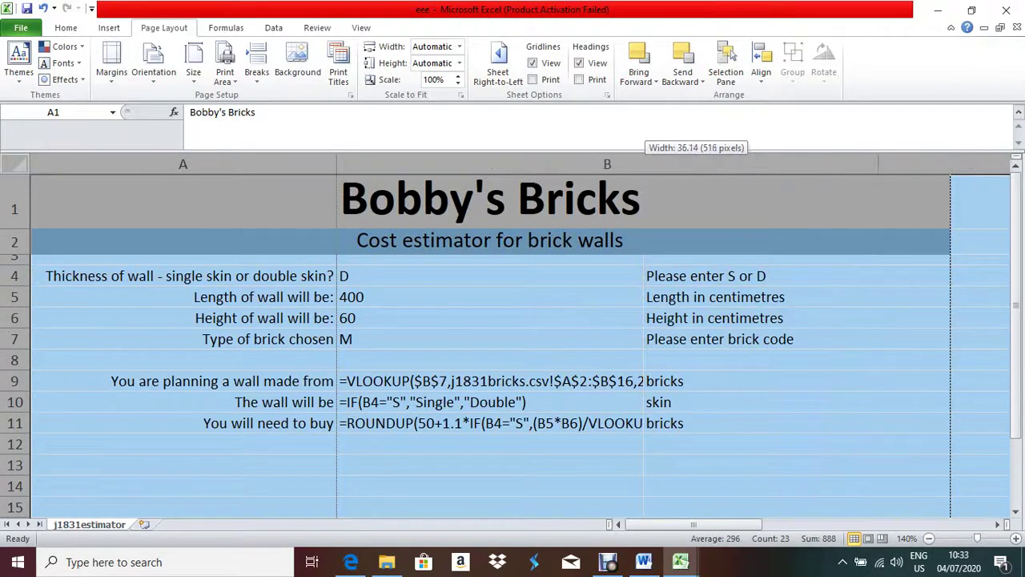
left_click_drag(950, 164, 990, 164)
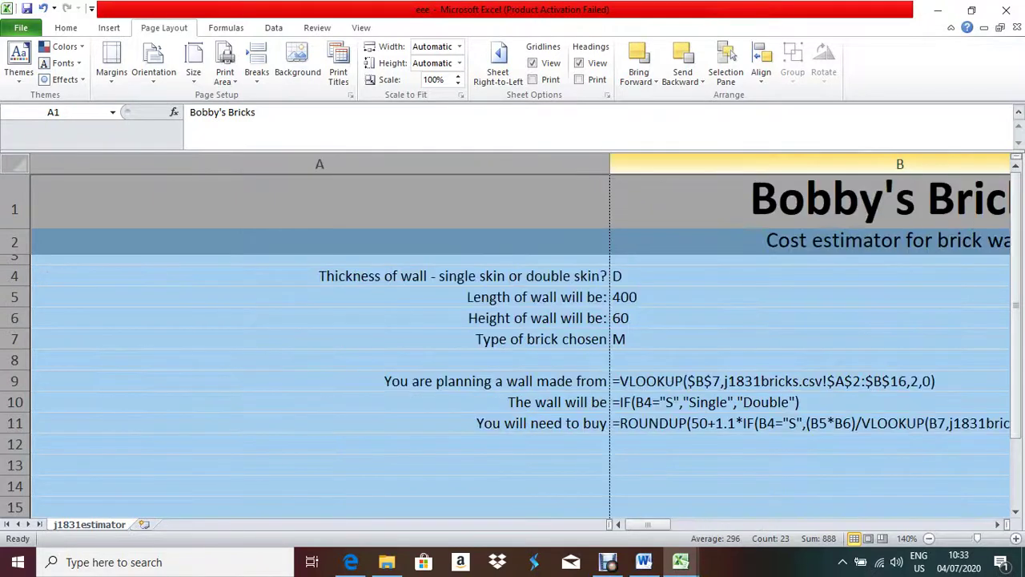
left_click(320, 209)
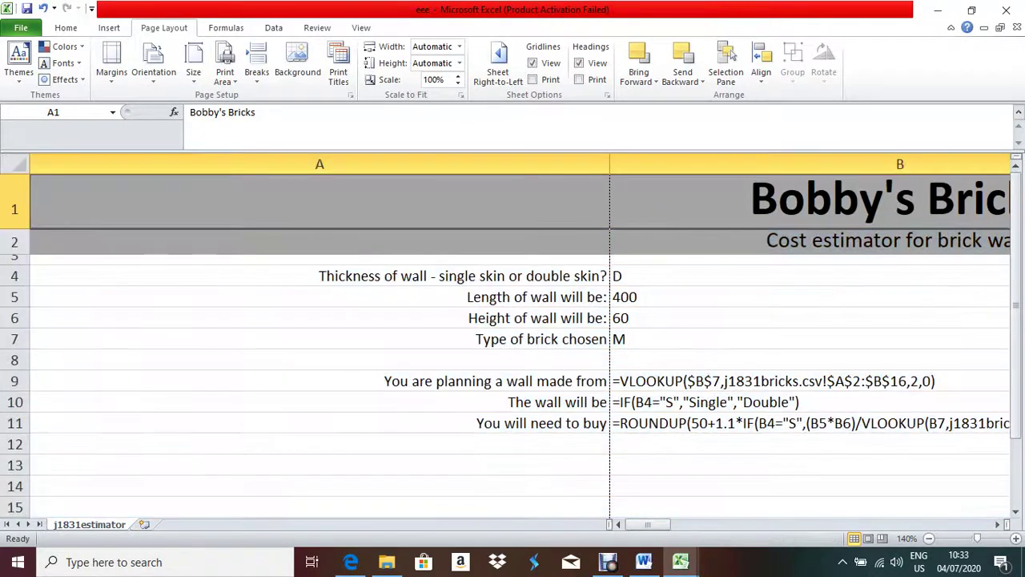
left_click_drag(610, 163, 347, 164)
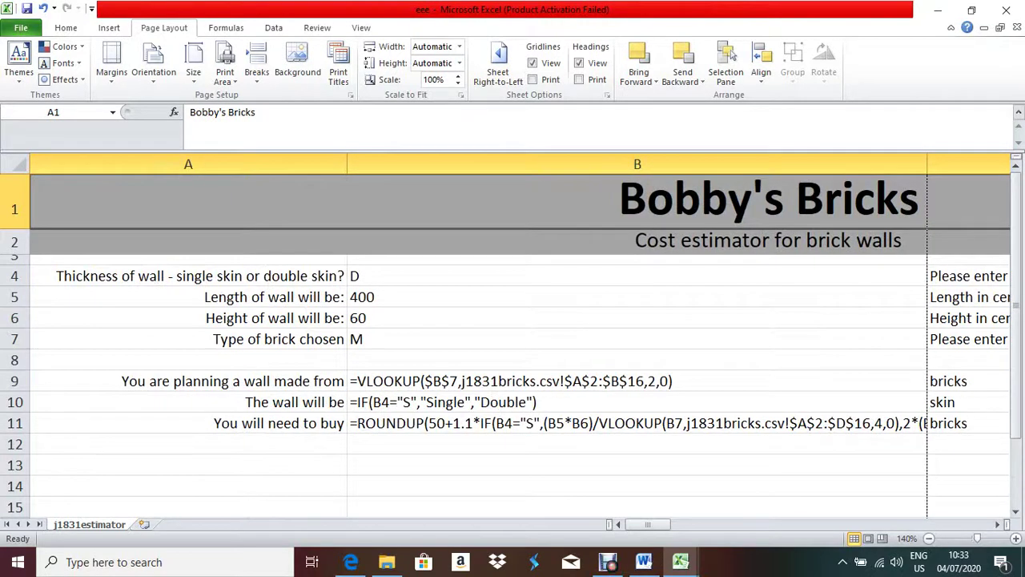
left_click_drag(928, 163, 932, 163)
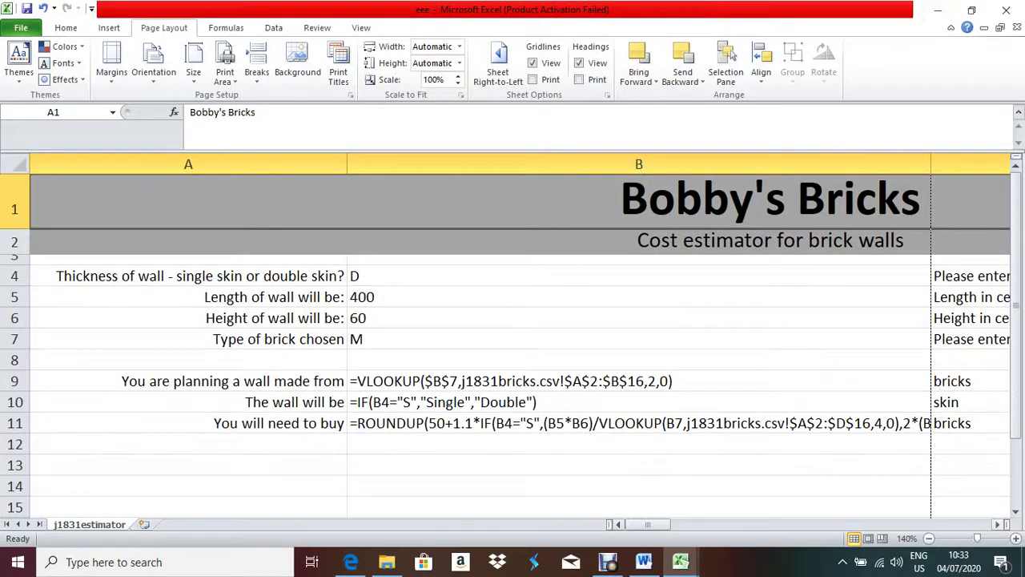
- Widen column B to show the full row 11 formula, zoom out, and recheck the exam question
scroll(521, 336, "right", 2)
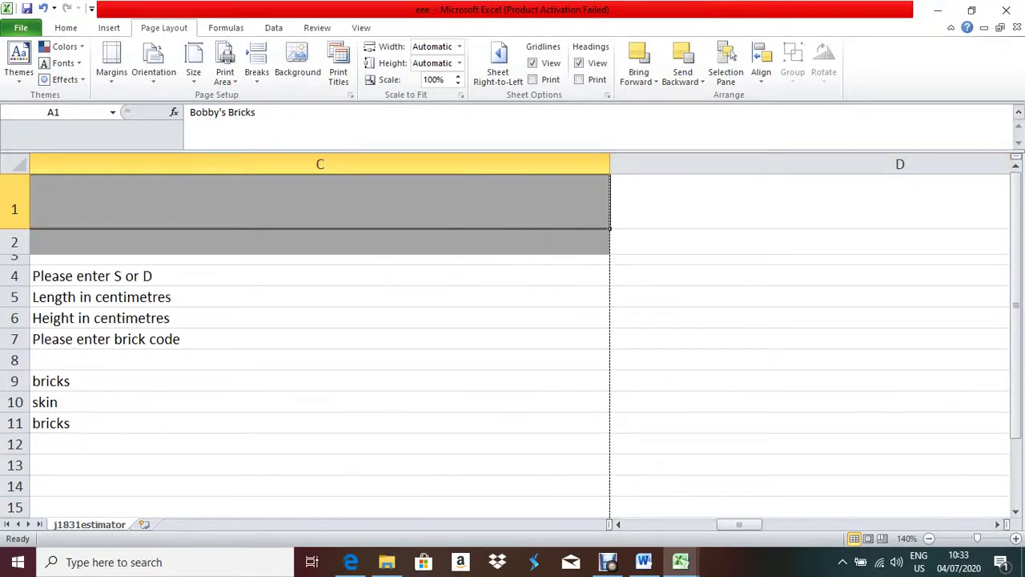
left_click_drag(739, 524, 694, 524)
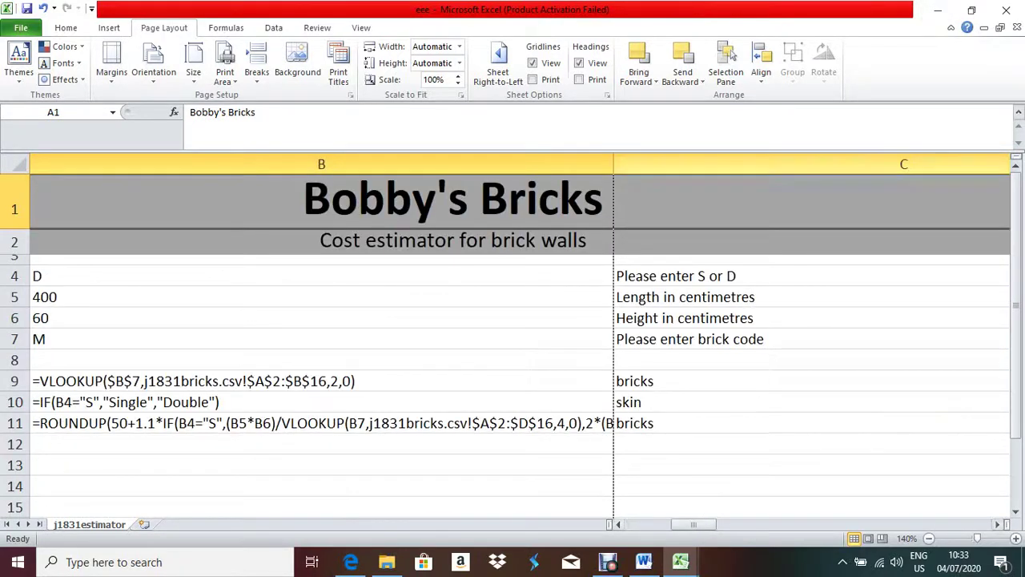
left_click_drag(614, 164, 1003, 163)
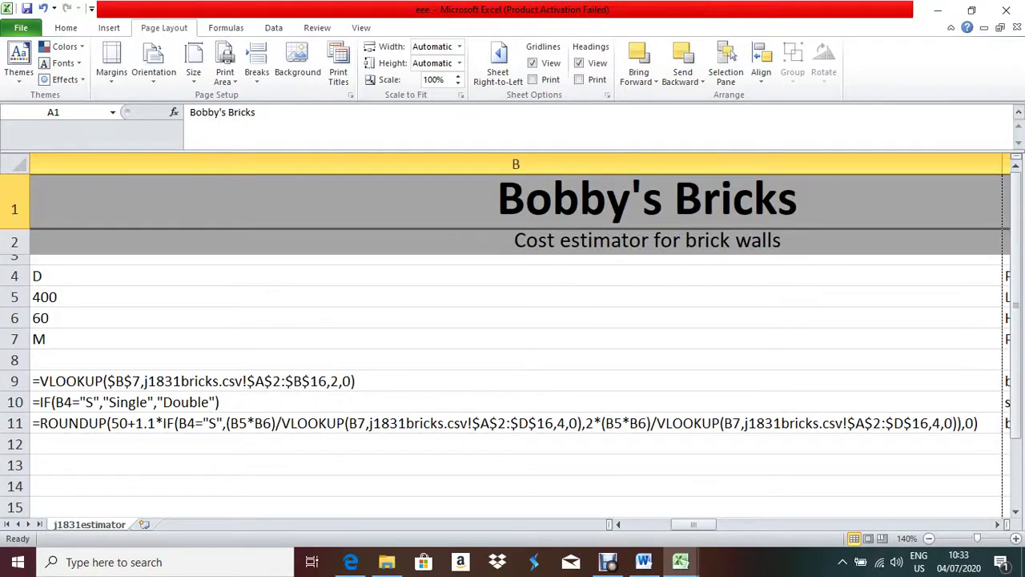
mouse_move(694, 524)
left_mouse_down()
mouse_move(737, 524)
mouse_move(694, 524)
left_mouse_up()
left_click(930, 538)
left_click(929, 538)
left_click(929, 537)
left_click(929, 537)
left_click(929, 538)
left_click(929, 537)
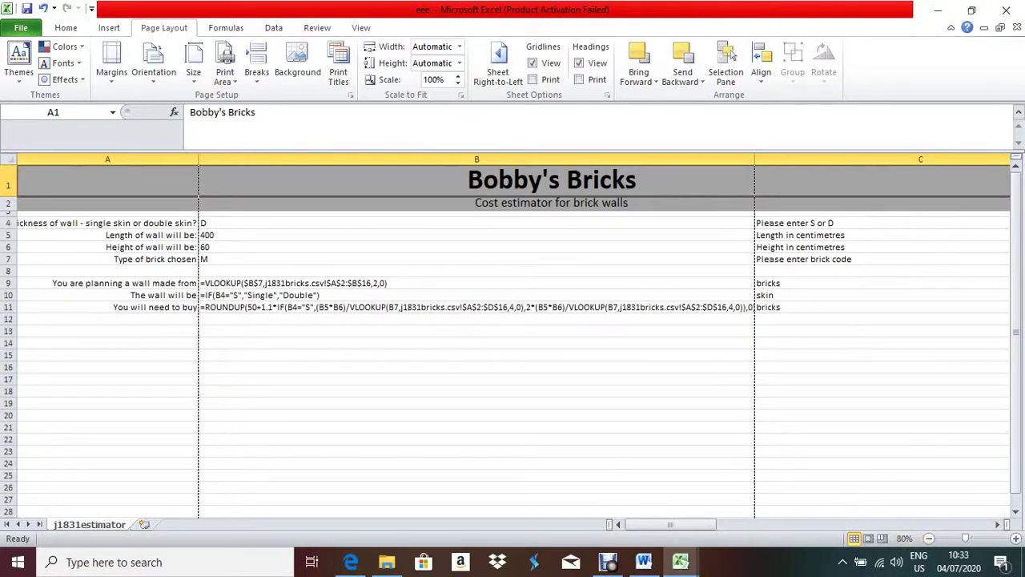
left_click(351, 562)
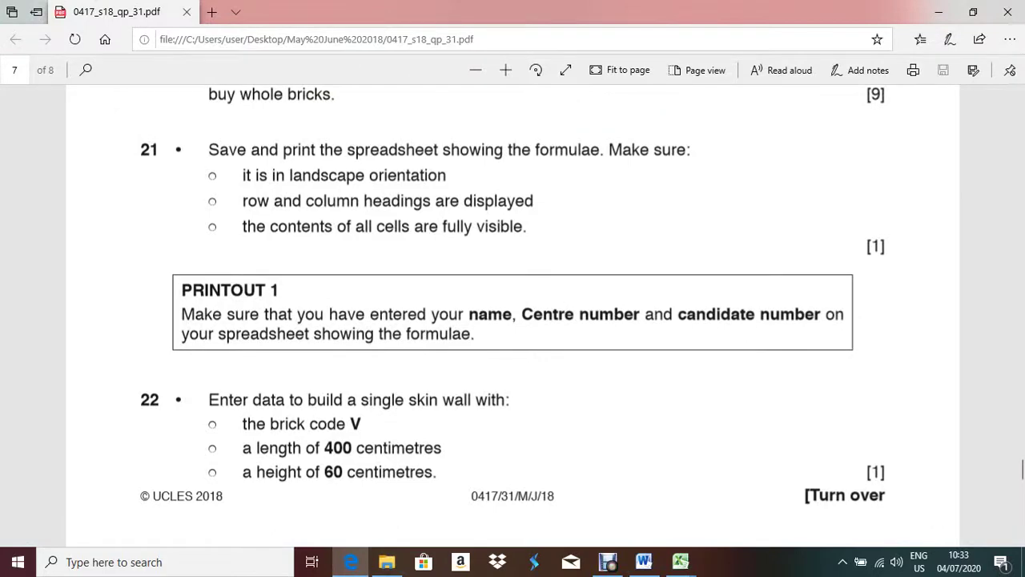
key("alt+Tab")
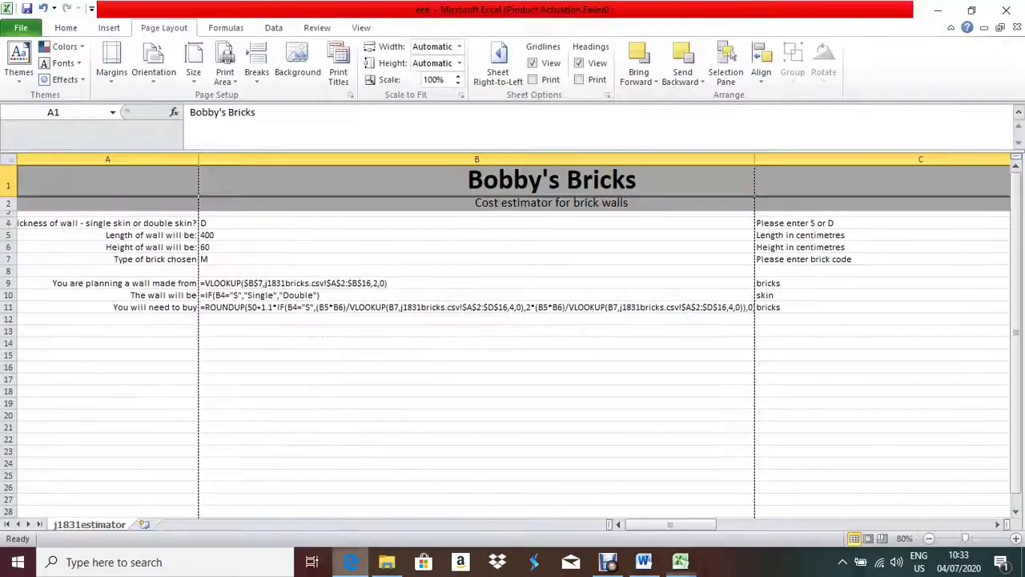
- In print preview, set the formula printout's page scaling to 80%
key("alt+f")
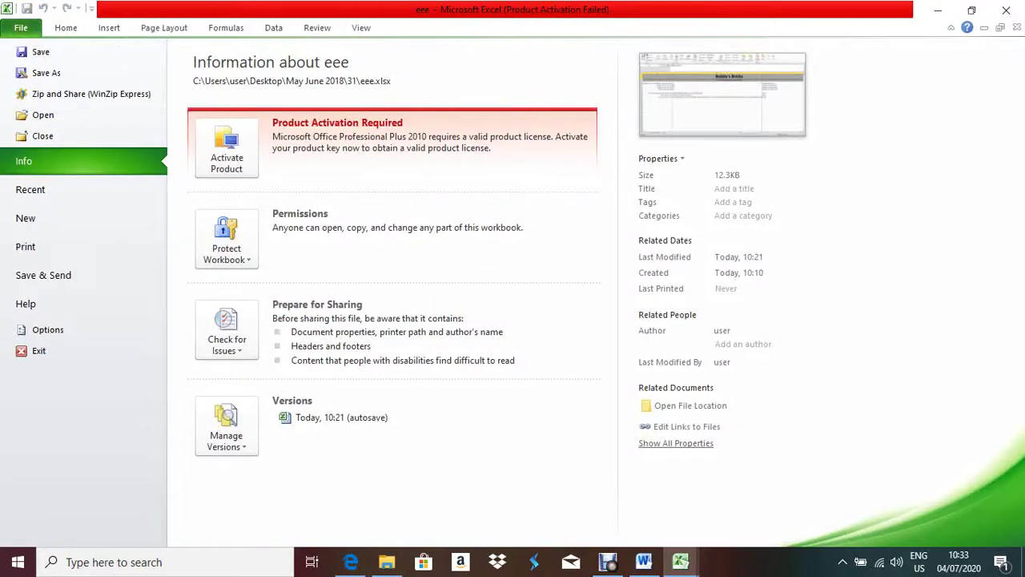
key("Down")
key("Down")
key("Down")
key("Return")
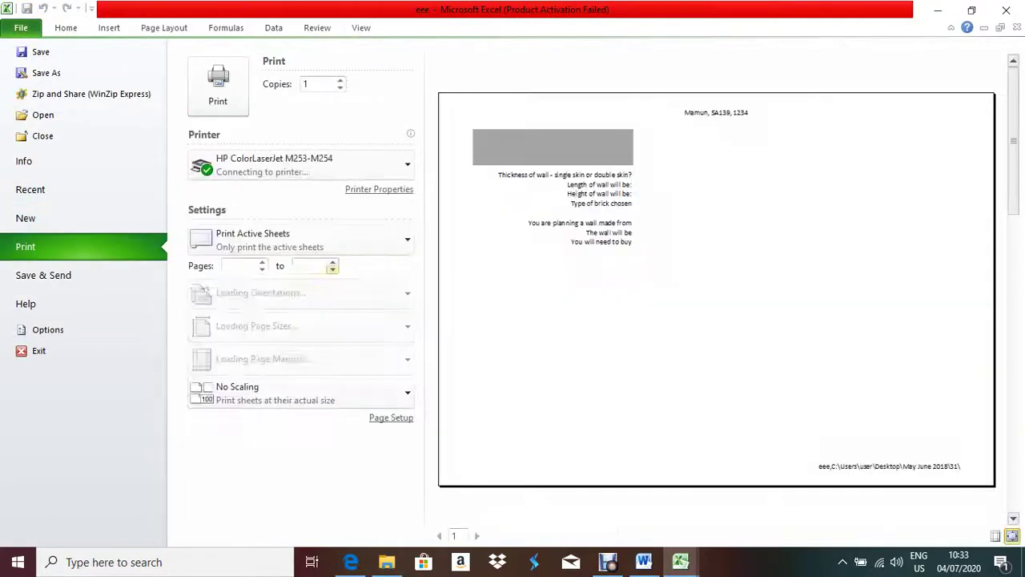
key("Tab")
key("Tab")
key("Tab")
key("Tab")
key("Tab")
key("Tab")
key("Tab")
key("Tab")
key("Tab")
key("Return")
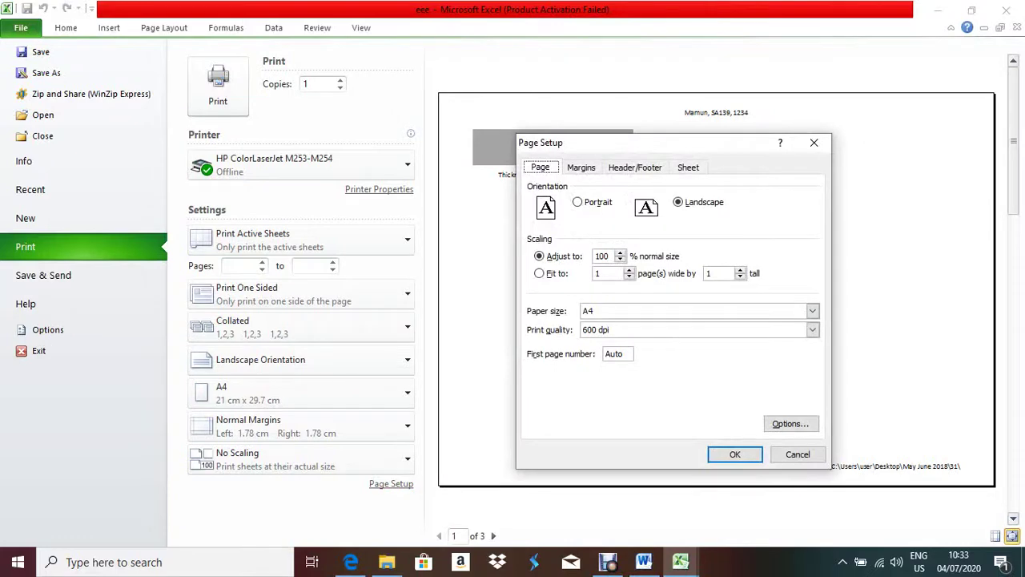
key("Tab")
key("Tab")
key("Tab")
type("80")
key("Tab")
key("Tab")
key("Tab")
key("Return")
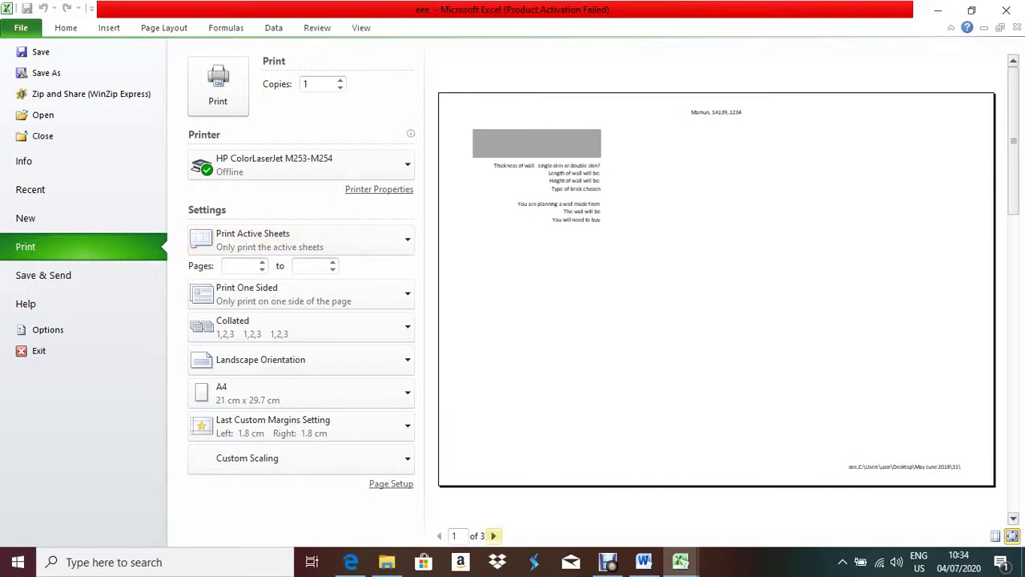
- Check the three preview pages, then lower scaling to 65% so it fits 2 pages
left_click(493, 535)
left_click(492, 535)
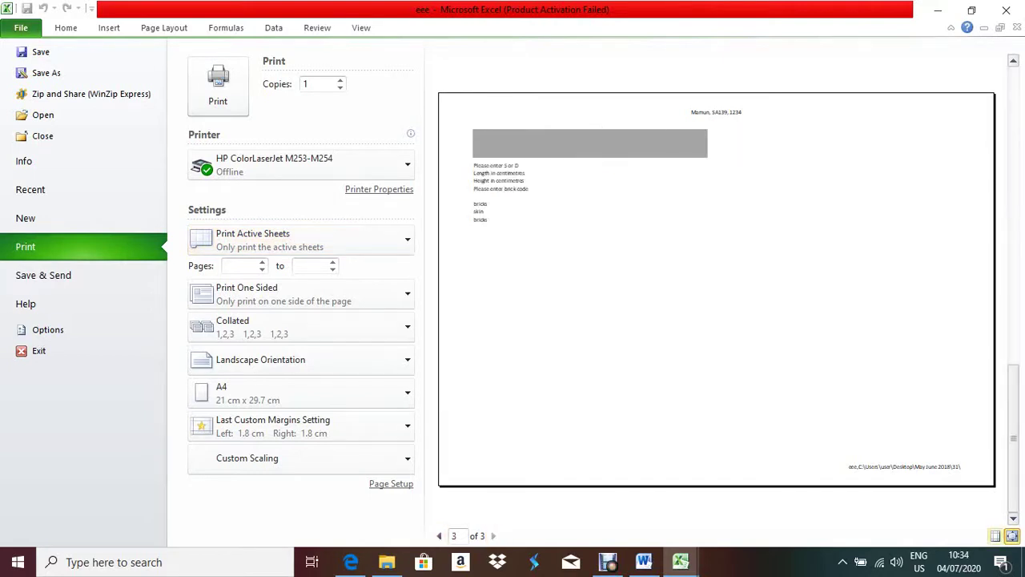
left_click(439, 535)
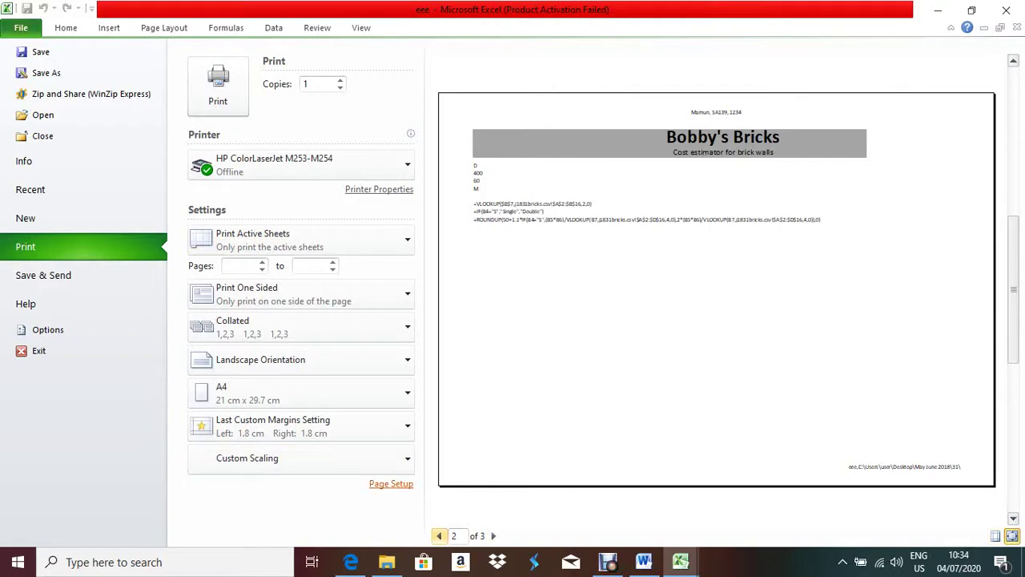
left_click(391, 483)
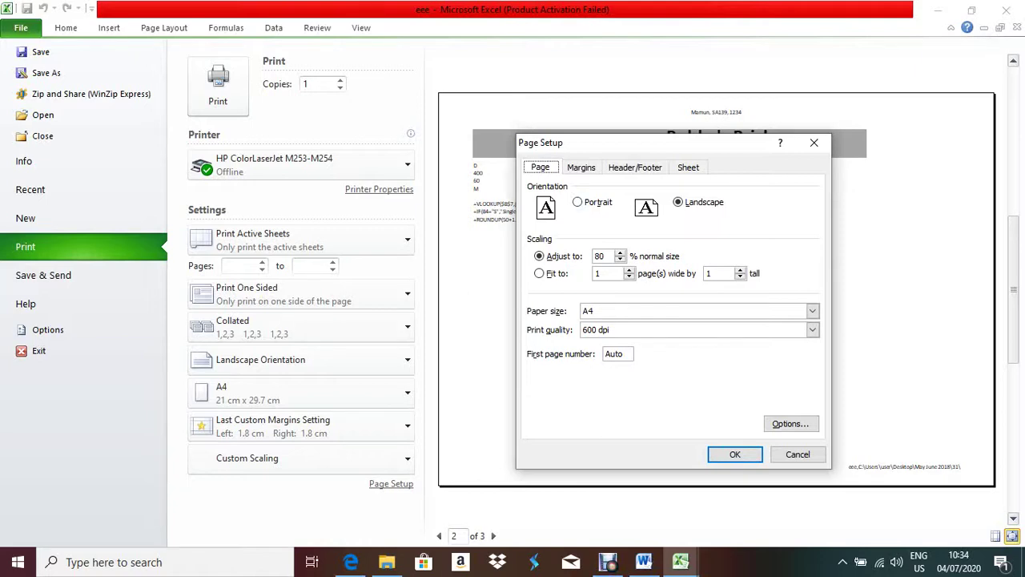
key("alt+a")
key("Down")
key("Down")
key("Down")
key("Return")
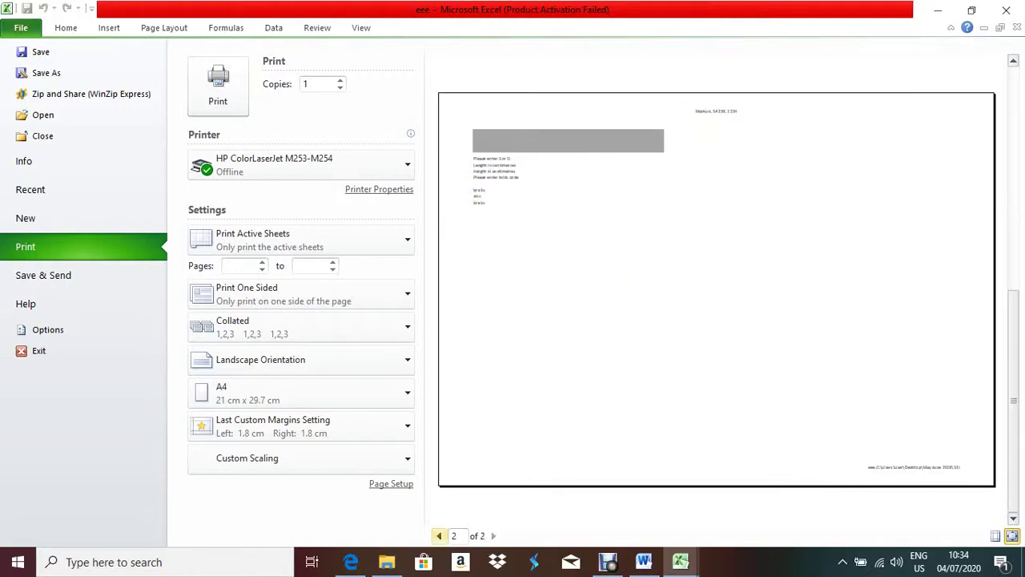
left_click(439, 535)
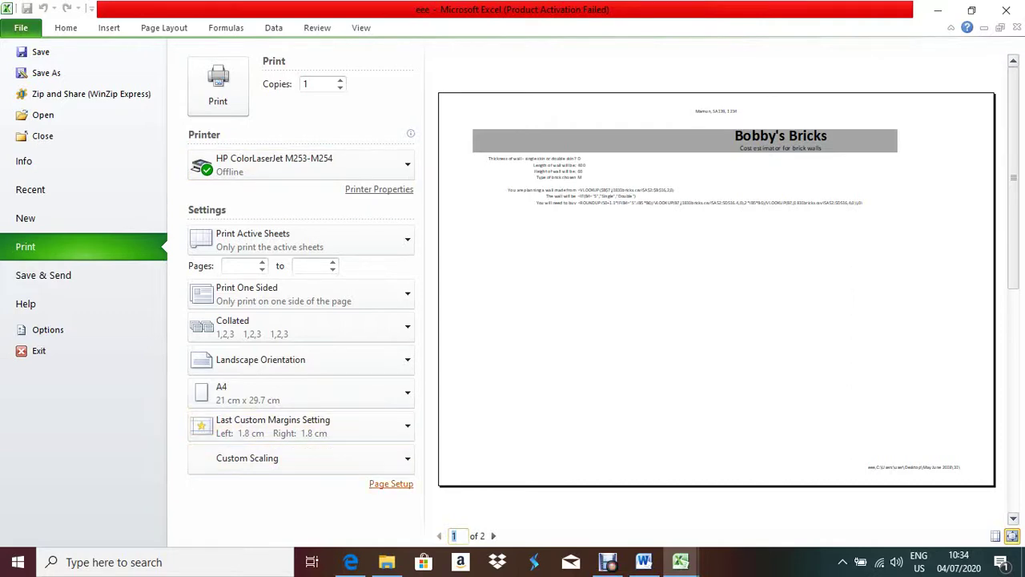
left_click(391, 483)
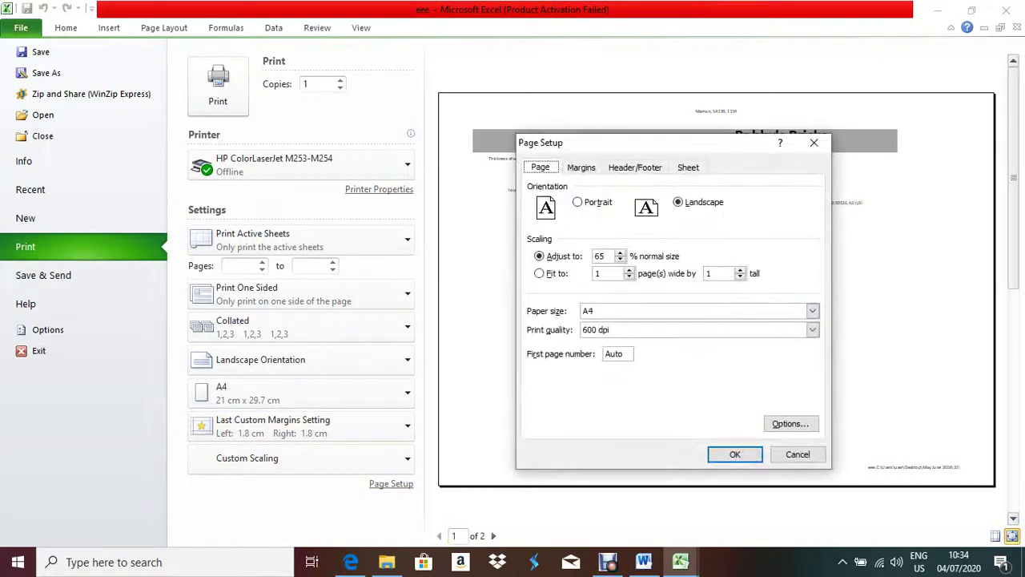
- Raise the print scaling to 85% and compare the preview with the exam question
key("alt+a")
key("Up")
key("Up")
key("Return")
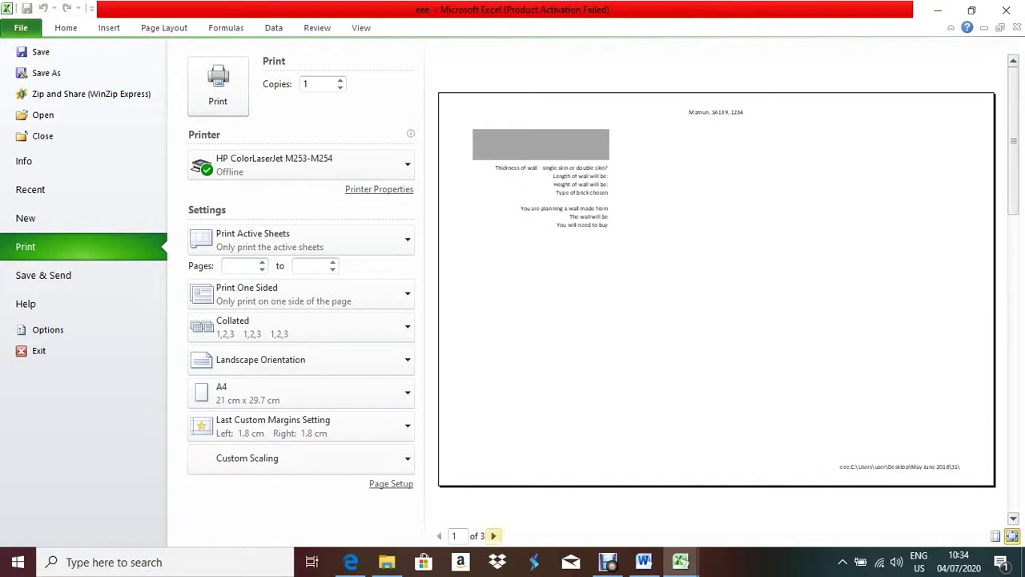
left_click(493, 535)
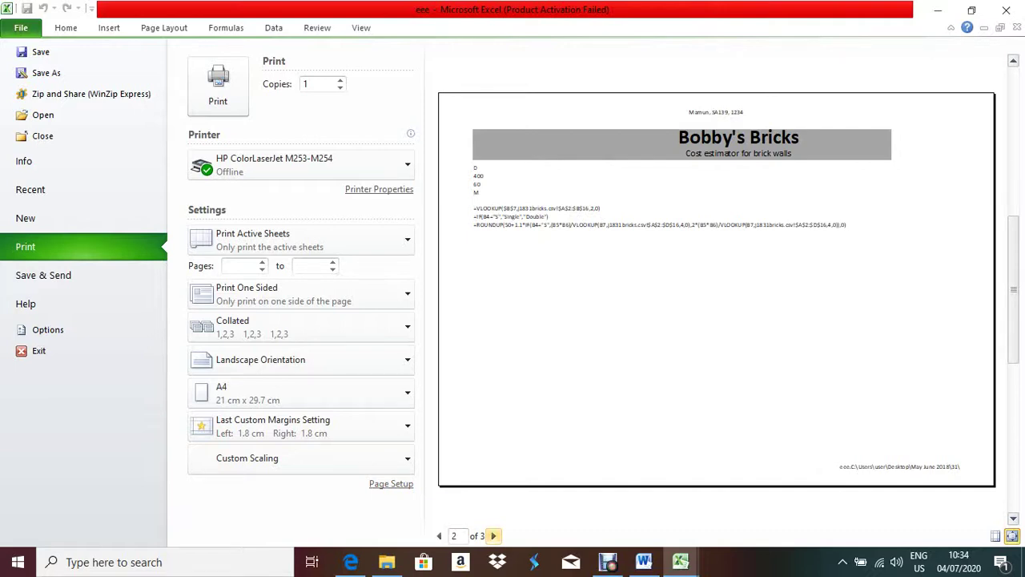
left_click(351, 562)
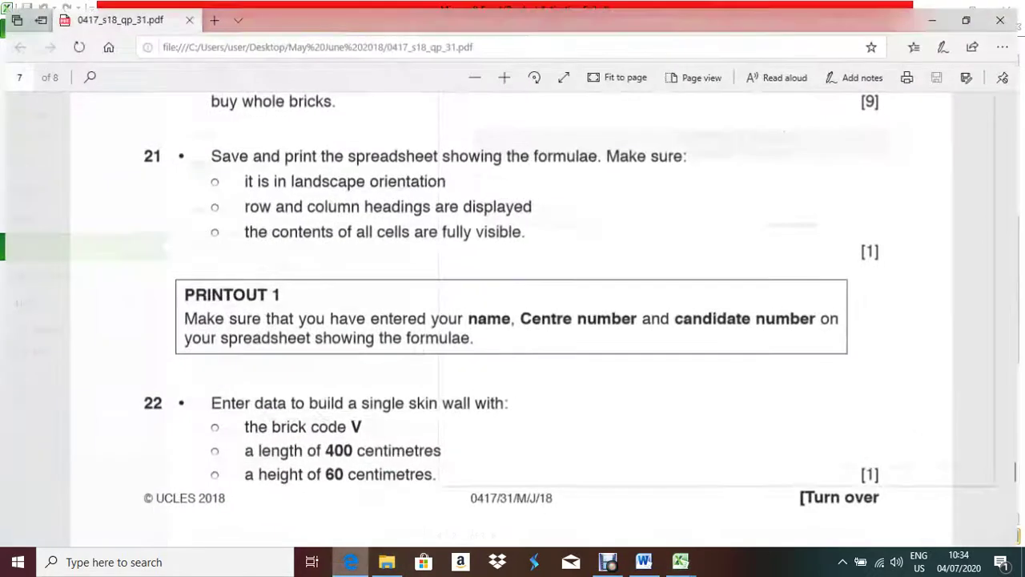
left_click(680, 561)
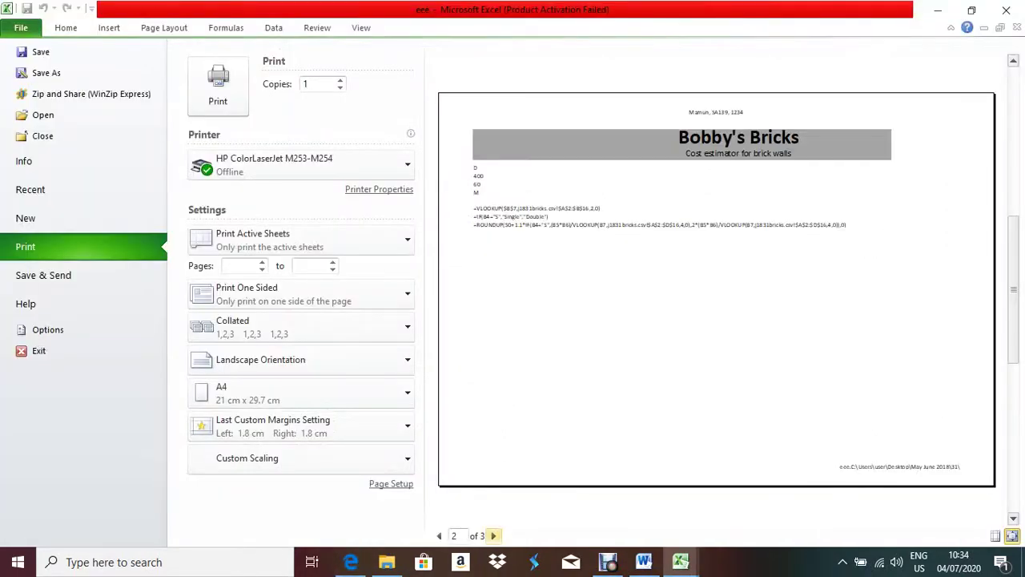
- Set gridlines and row and column headings to print, then check both preview pages
left_click(391, 483)
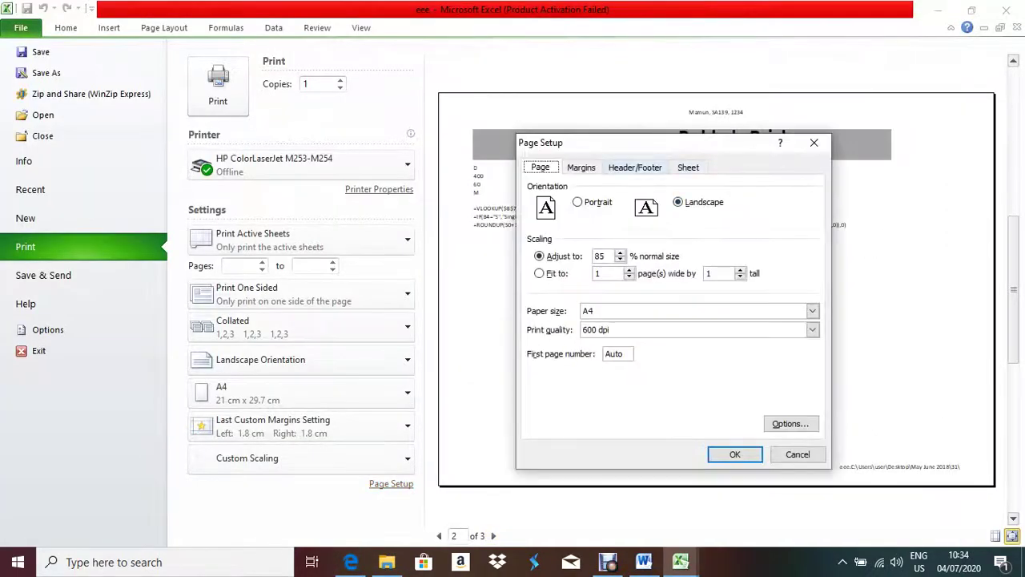
left_click(688, 166)
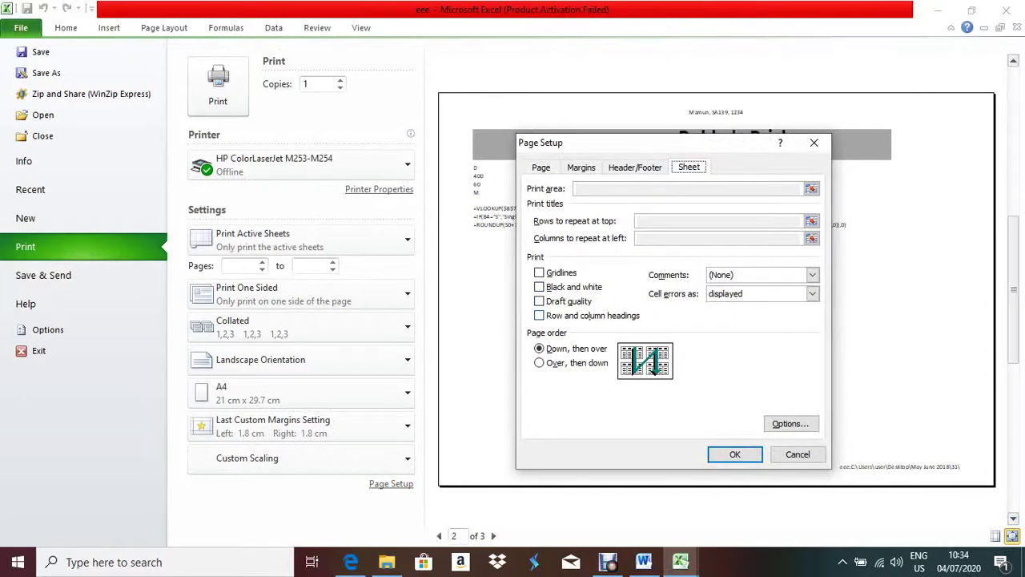
left_click(539, 315)
left_click(540, 272)
left_click(735, 454)
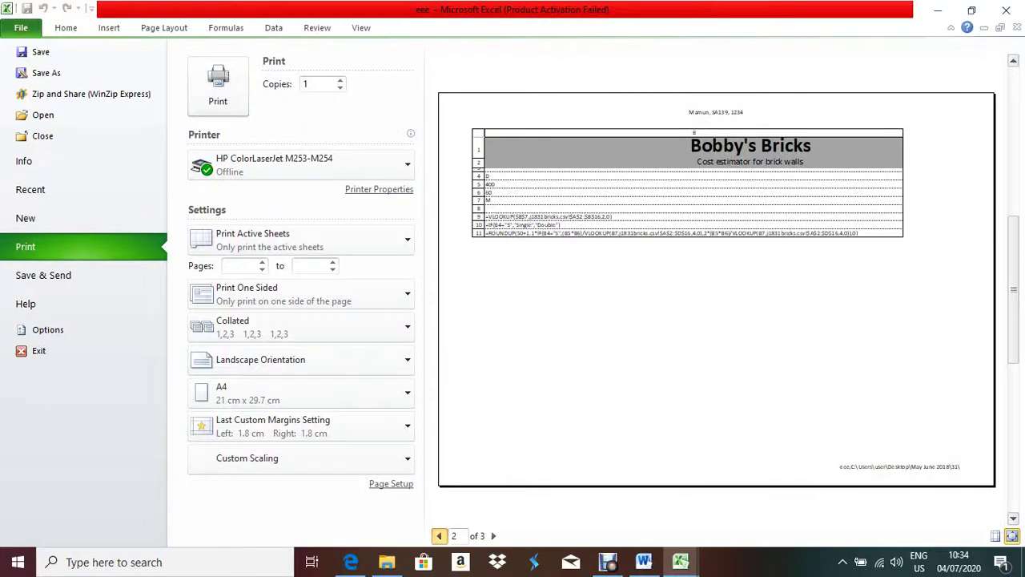
left_click(439, 535)
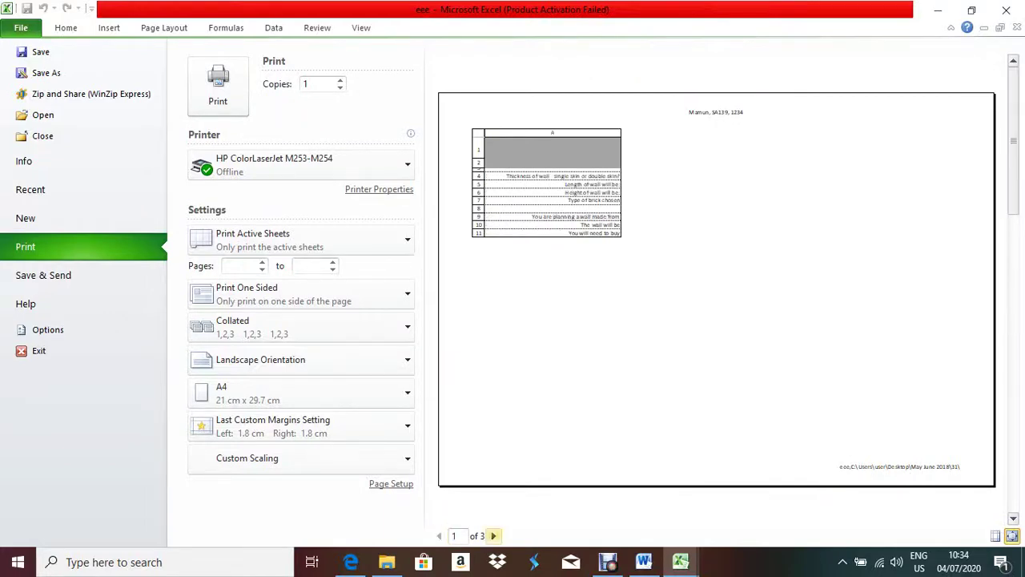
left_click(493, 535)
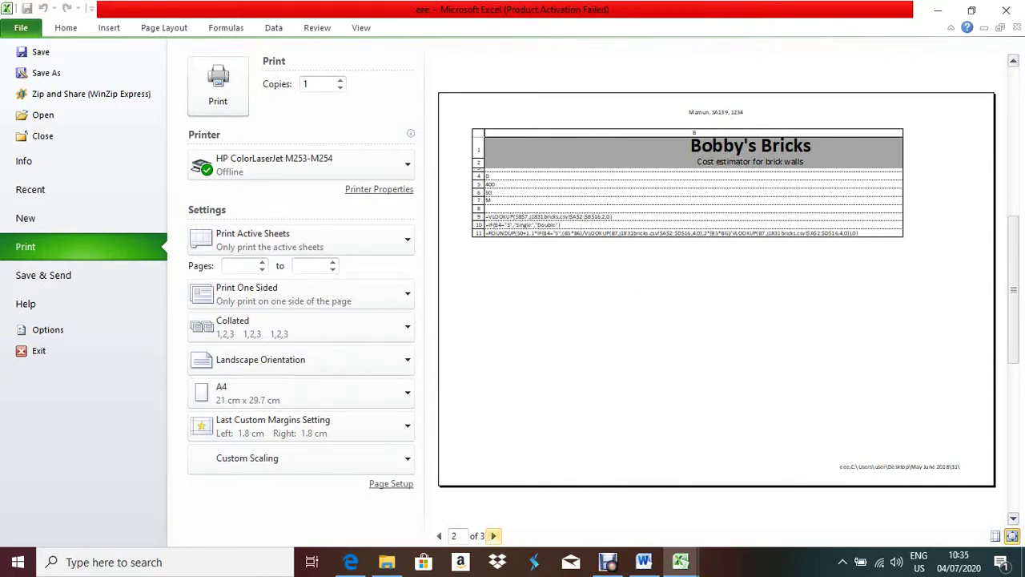
- Leave print preview, glance at the exam paper, and return to the Bobby's Bricks workbook
key("Escape")
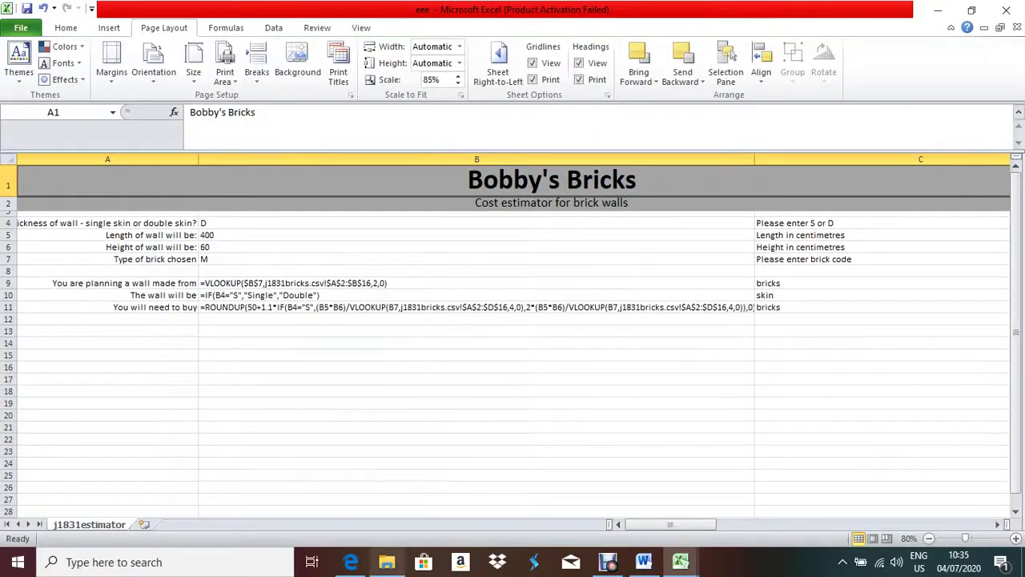
left_click(350, 561)
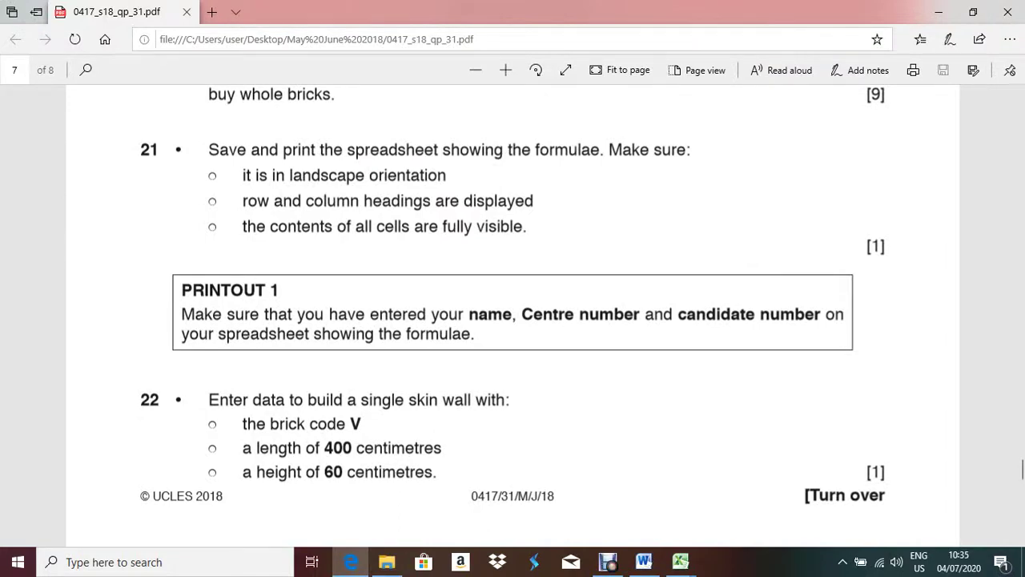
mouse_move(681, 562)
left_click(763, 496)
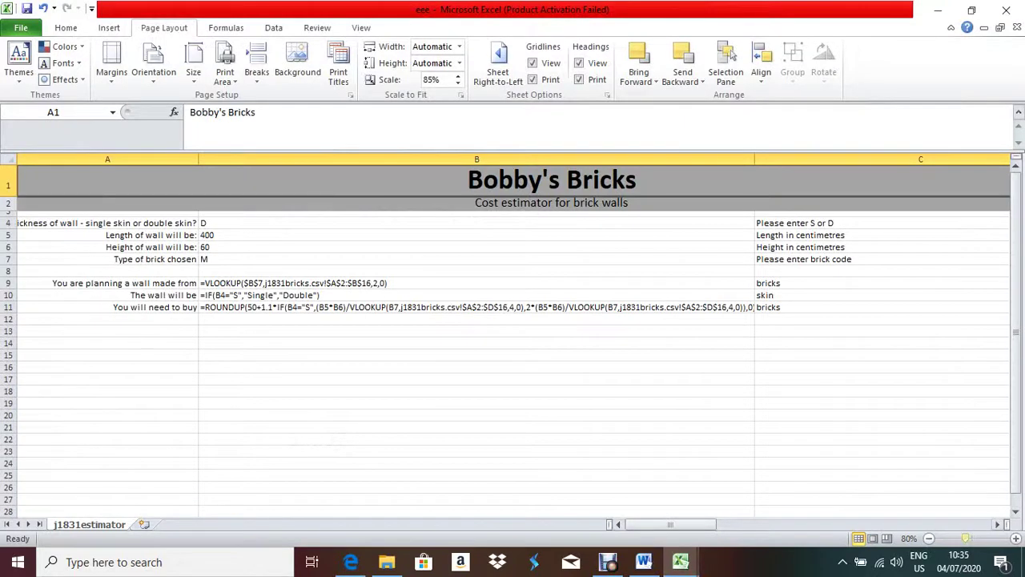
left_click_drag(966, 539, 976, 539)
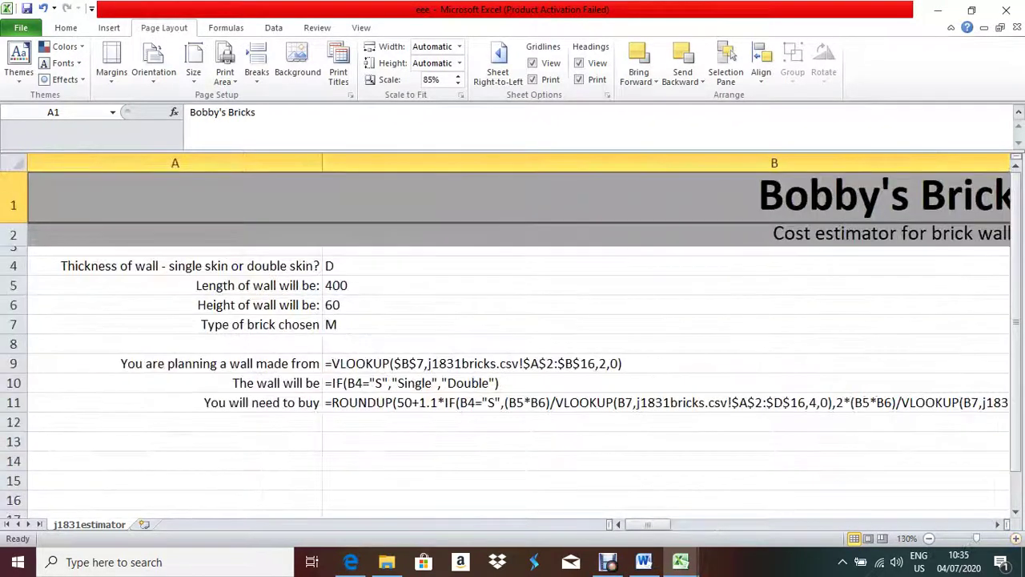
left_click(665, 265)
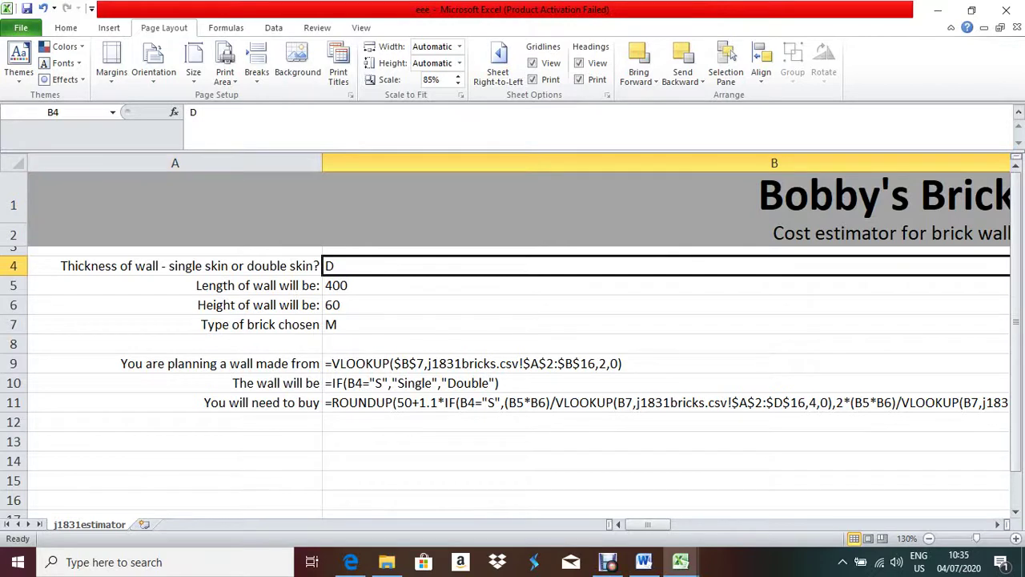
left_click(14, 163)
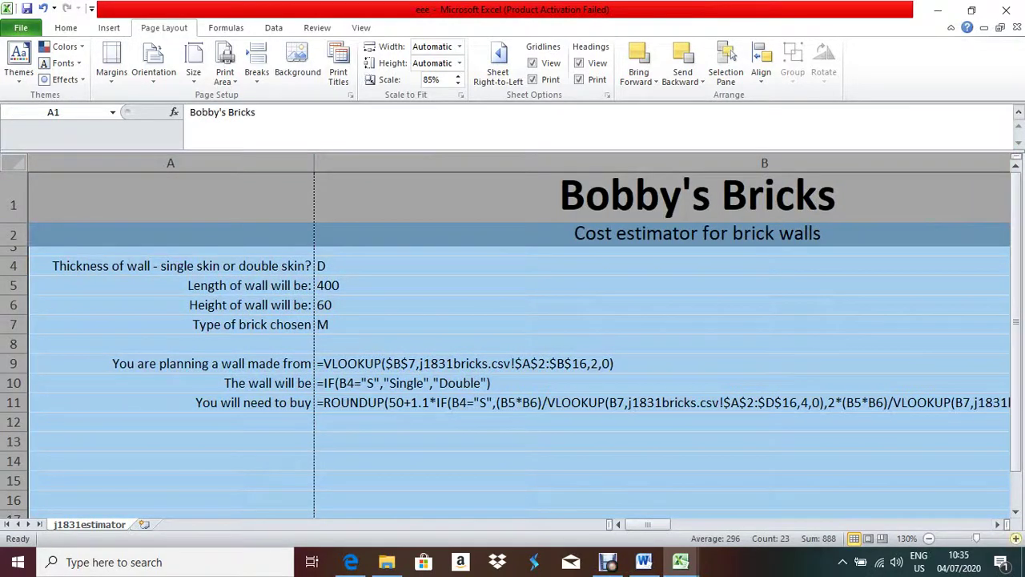
scroll(513, 337, "right", 1)
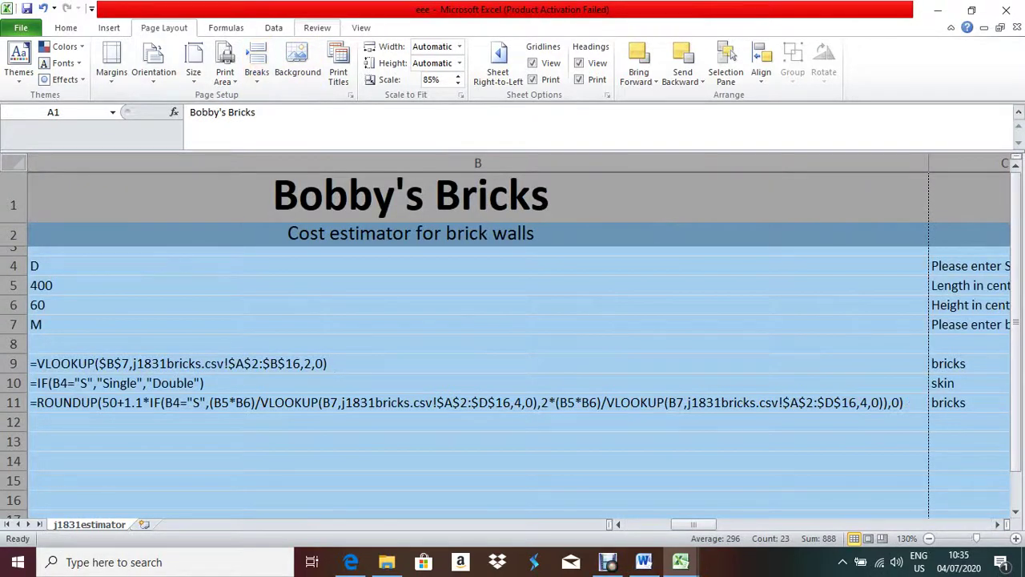
left_click(226, 27)
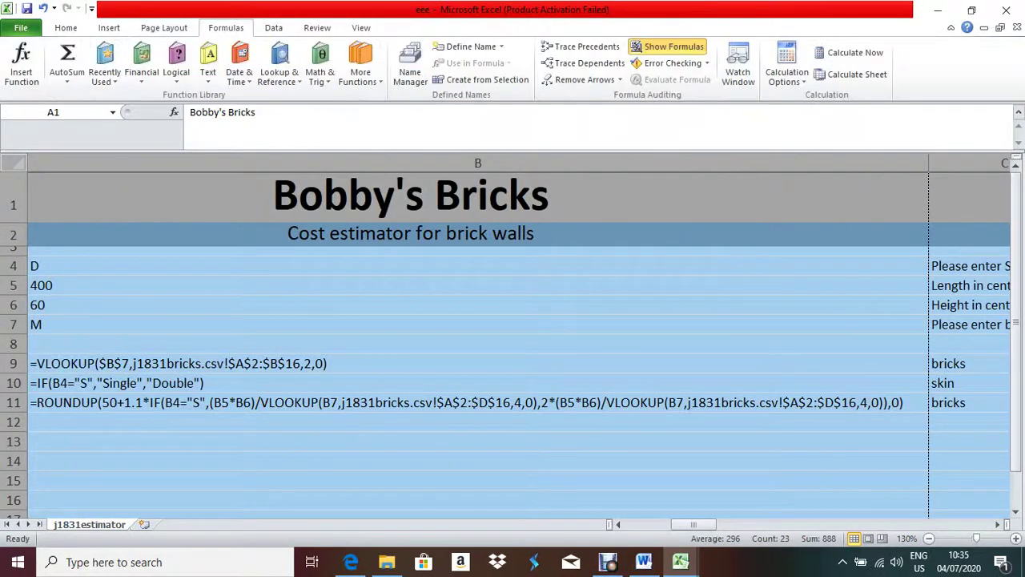
key("ctrl+grave")
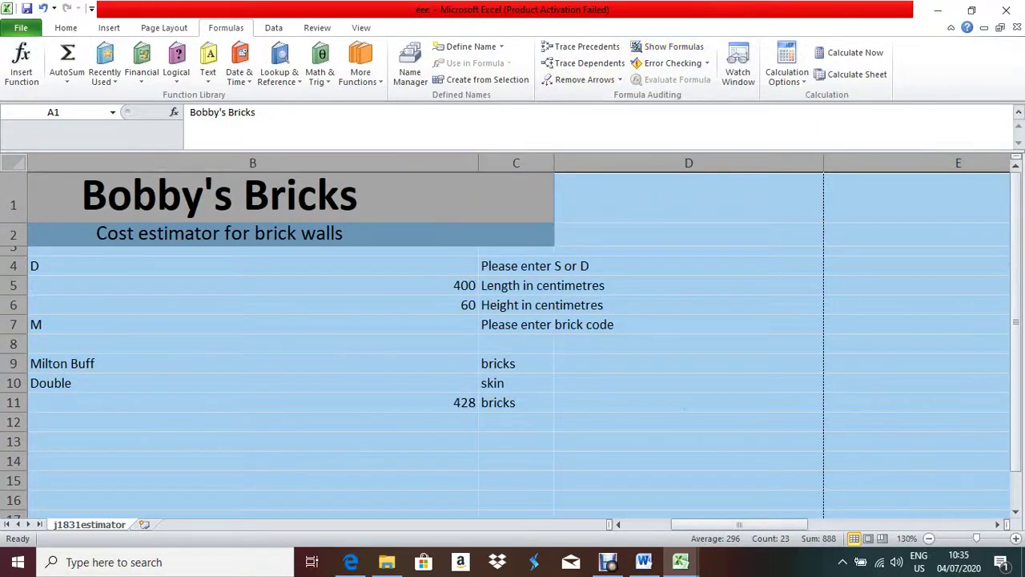
left_click_drag(478, 163, 102, 162)
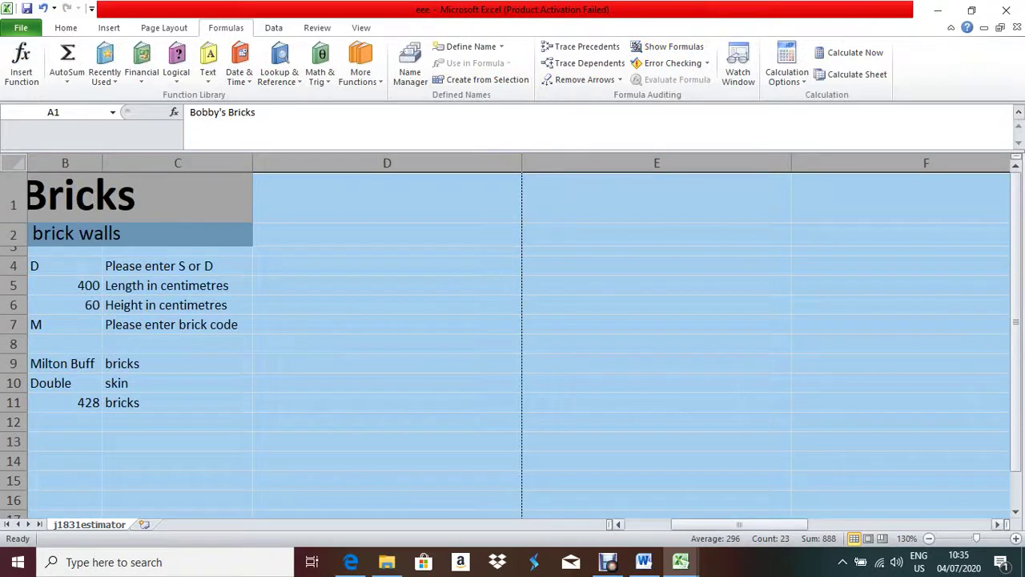
left_click_drag(740, 524, 694, 524)
- Set the wall thickness in B4 to S for a single-skin wall
left_click(351, 266)
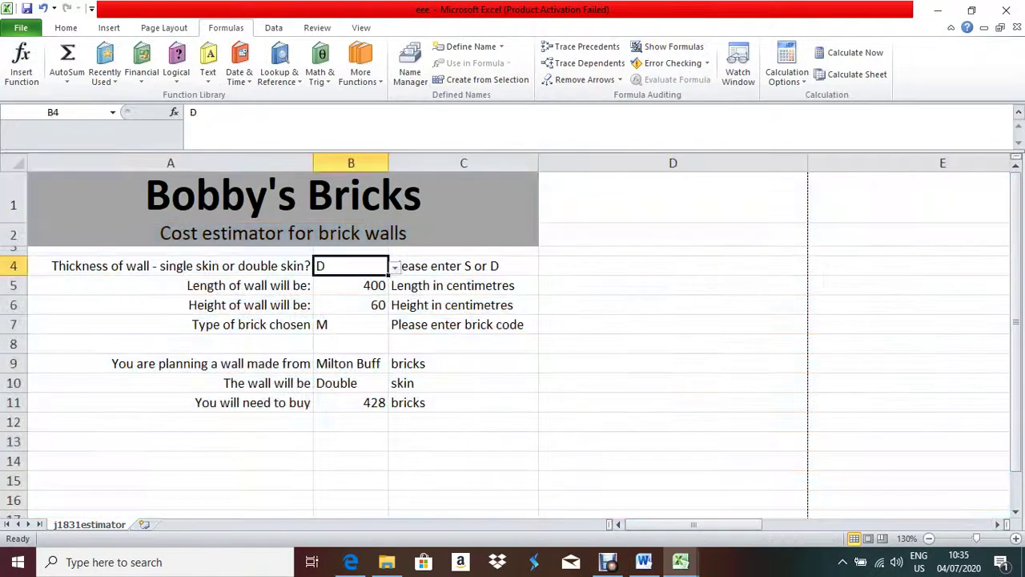
left_click(395, 267)
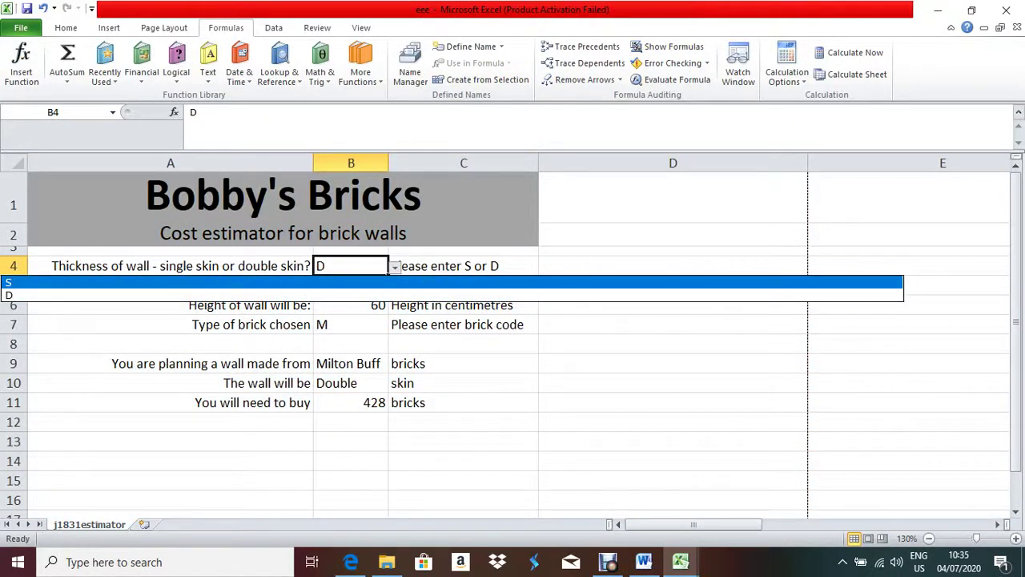
left_click(395, 282)
- Enter brick code V in B7 after confirming it against the exam paper
left_click(351, 562)
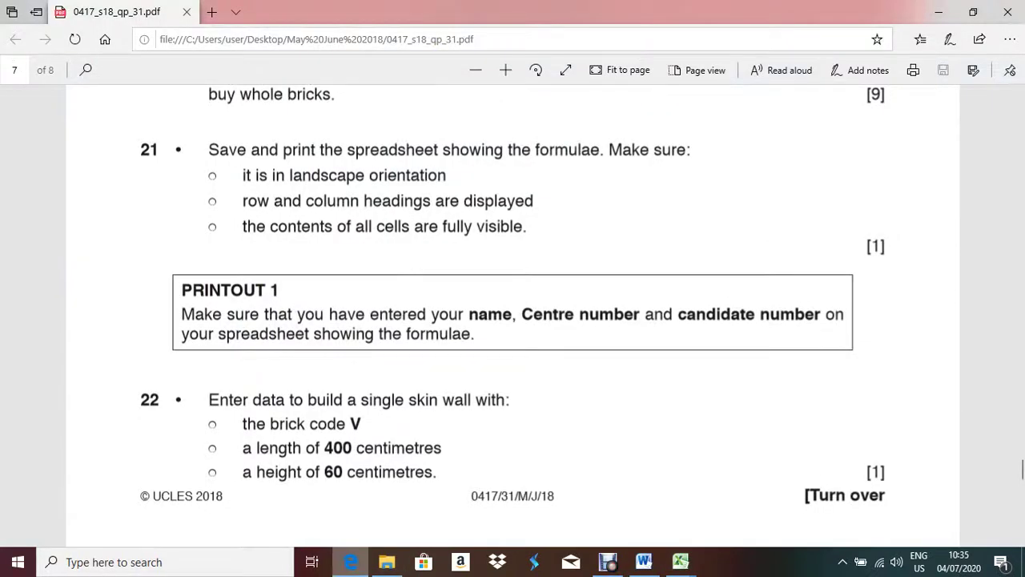
key("alt+Tab")
left_click(351, 325)
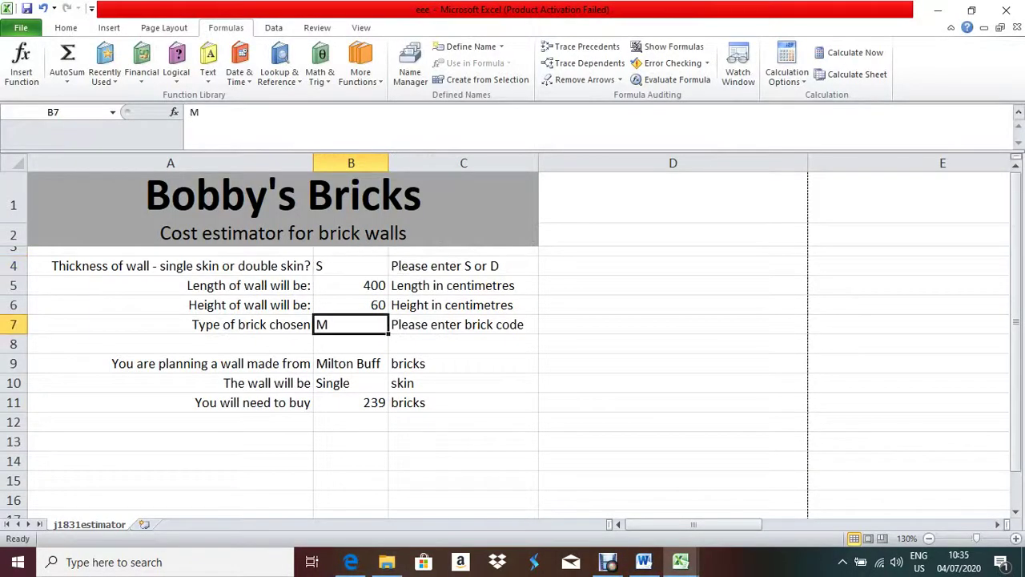
type("V")
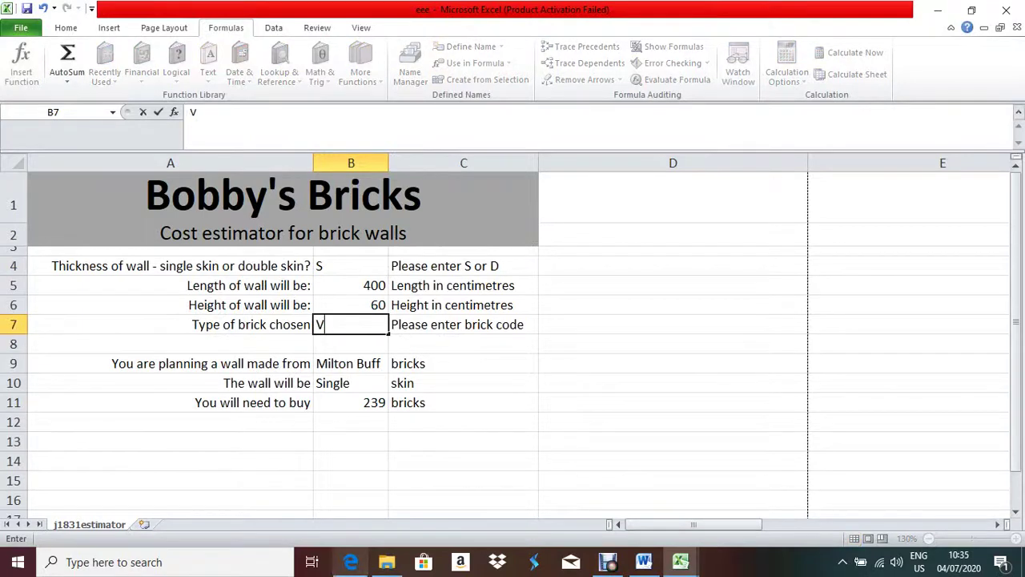
key("alt+Tab")
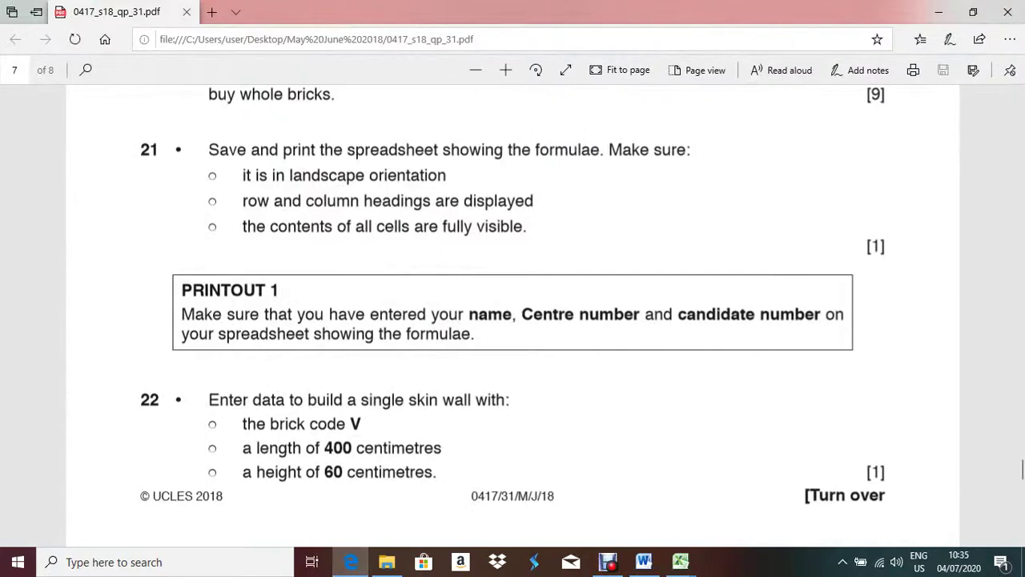
key("alt+Tab")
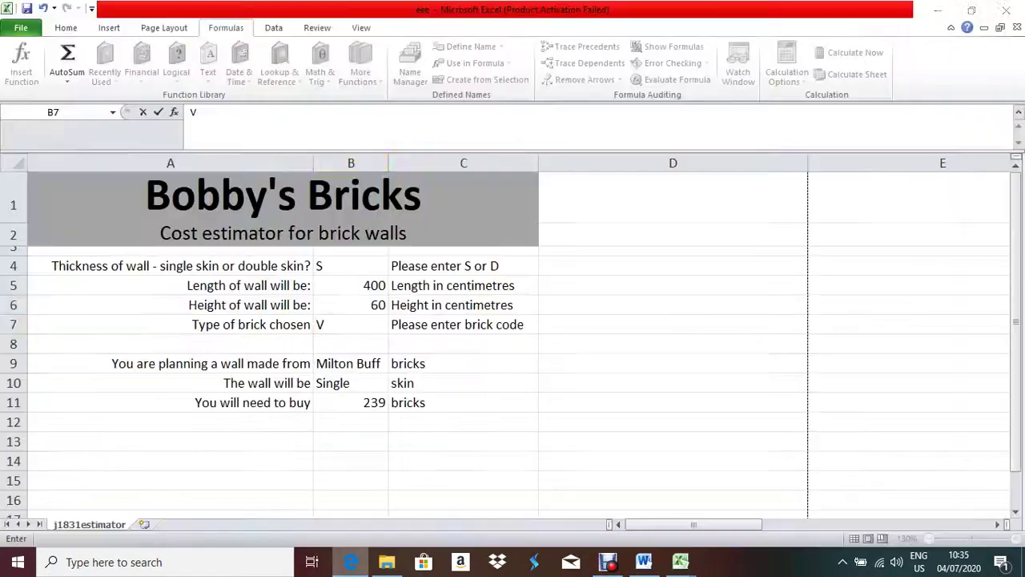
left_click(463, 461)
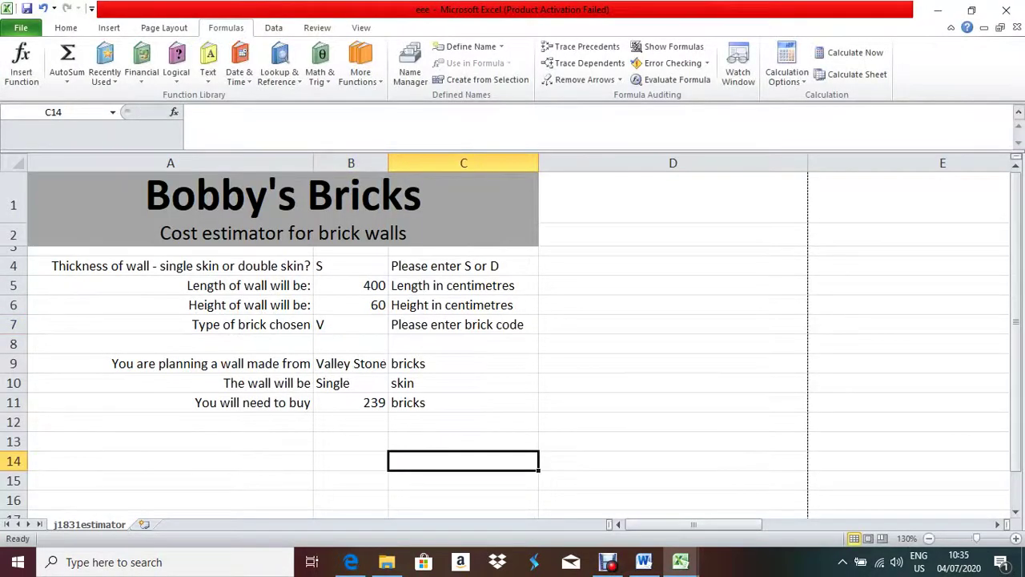
- Verify the 239-brick total in B11 and scroll the exam paper to question 23
left_click(351, 403)
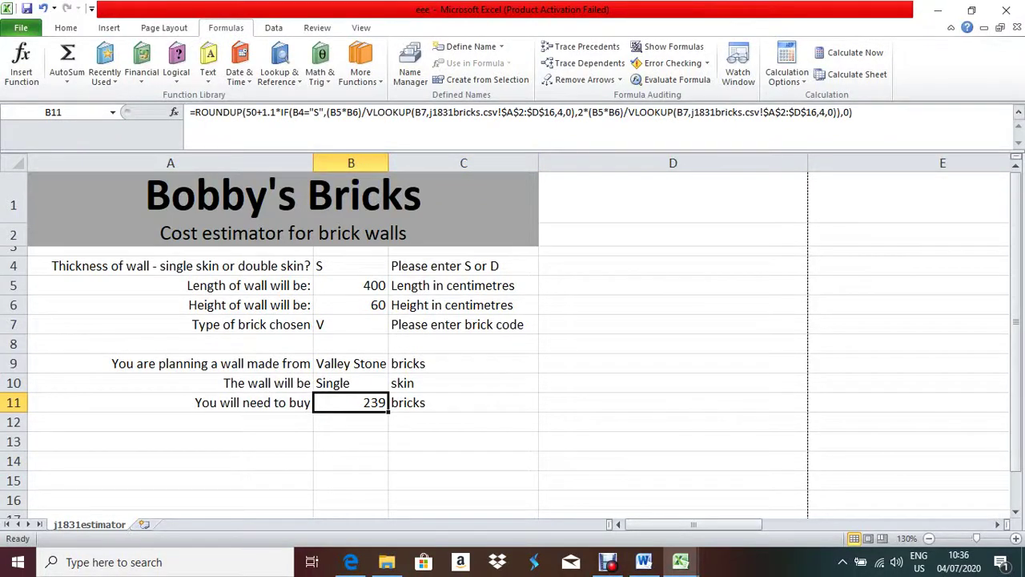
left_click(351, 324)
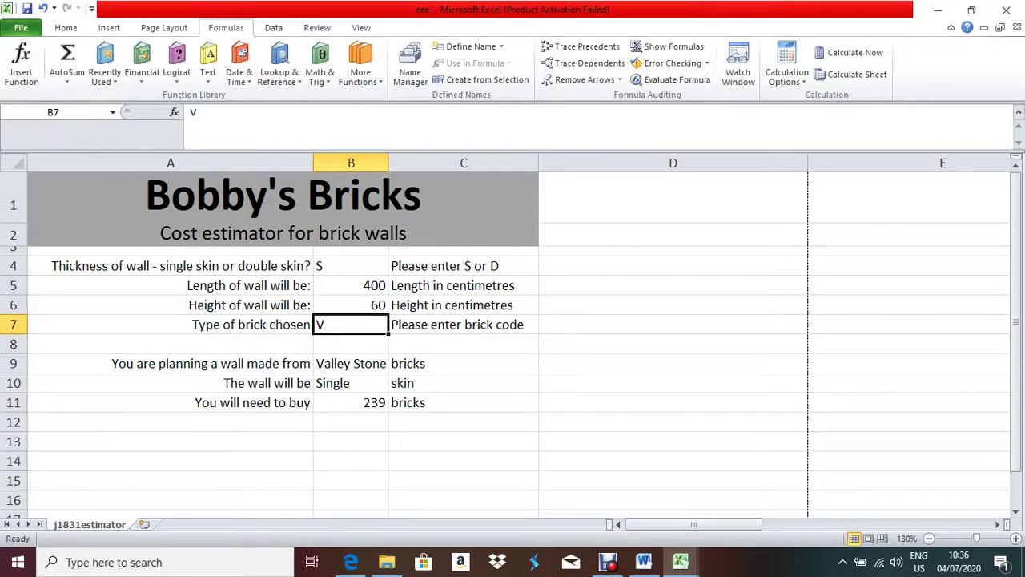
left_click(351, 561)
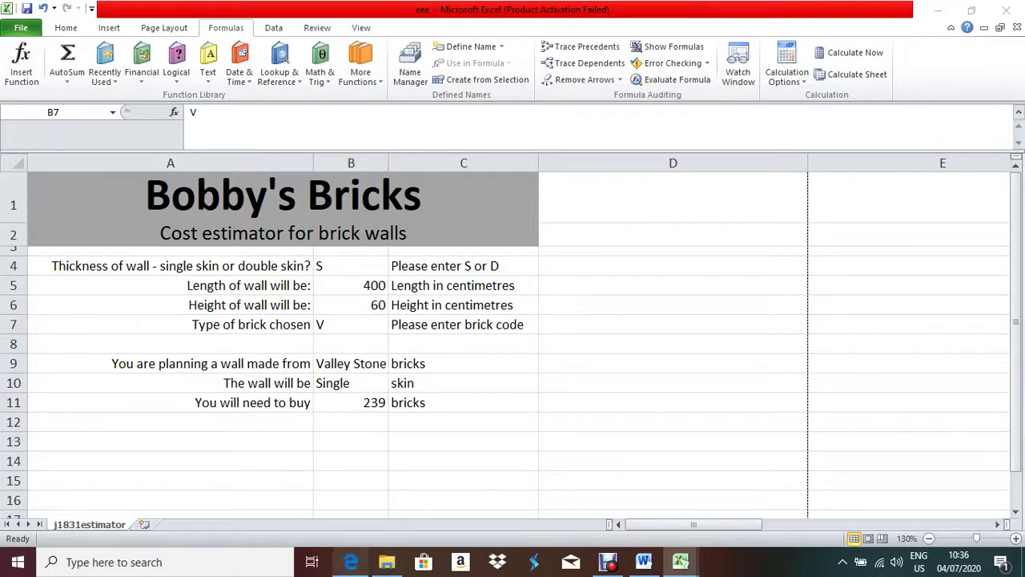
scroll(512, 321, "down", 5)
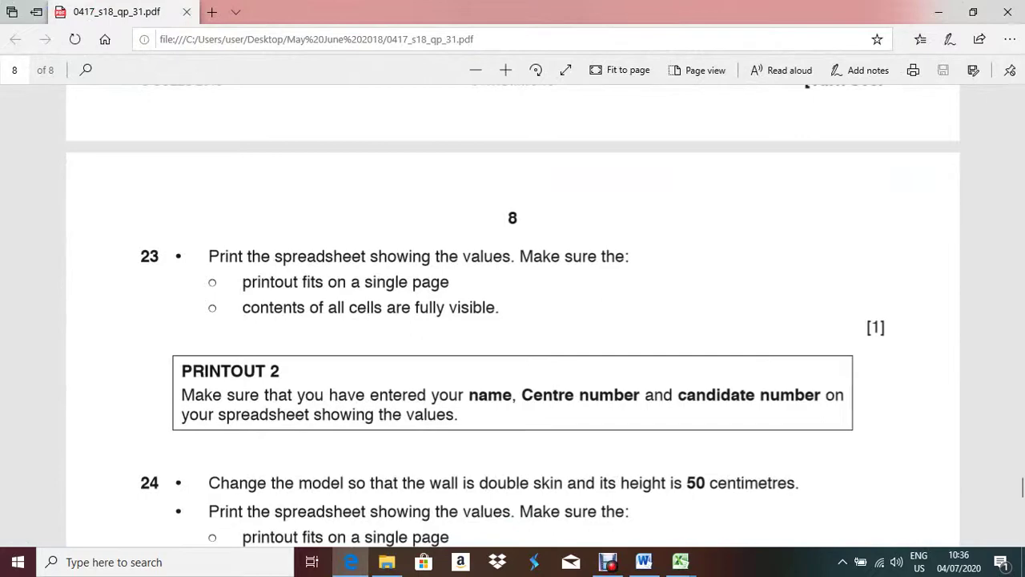
- Open the estimator's print preview and check the exam's printing instructions
key("alt+Tab")
key("alt+f")
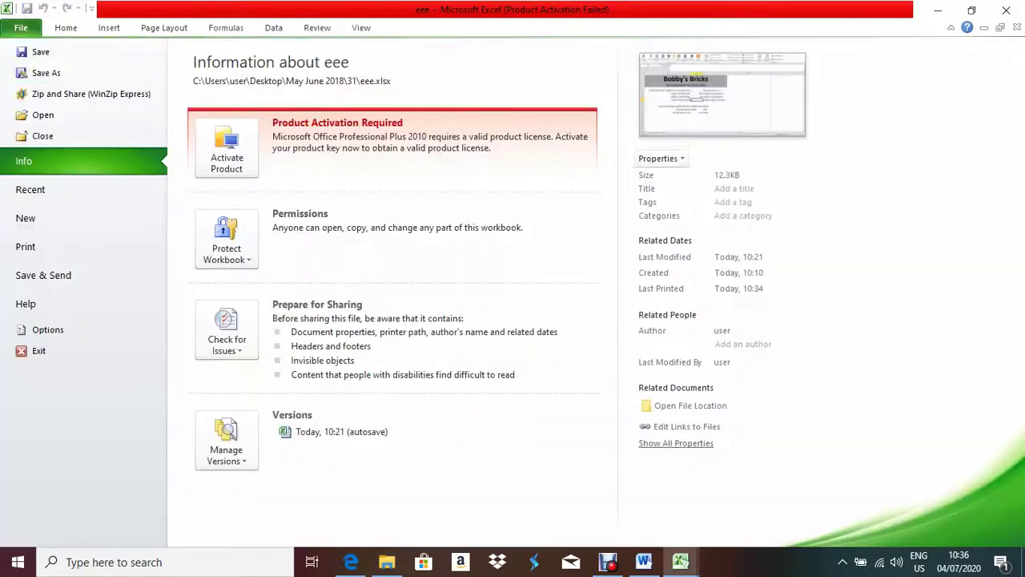
key("Down")
key("Down")
key("Down")
key("Down")
key("Down")
key("Down")
key("Down")
key("Down")
key("Return")
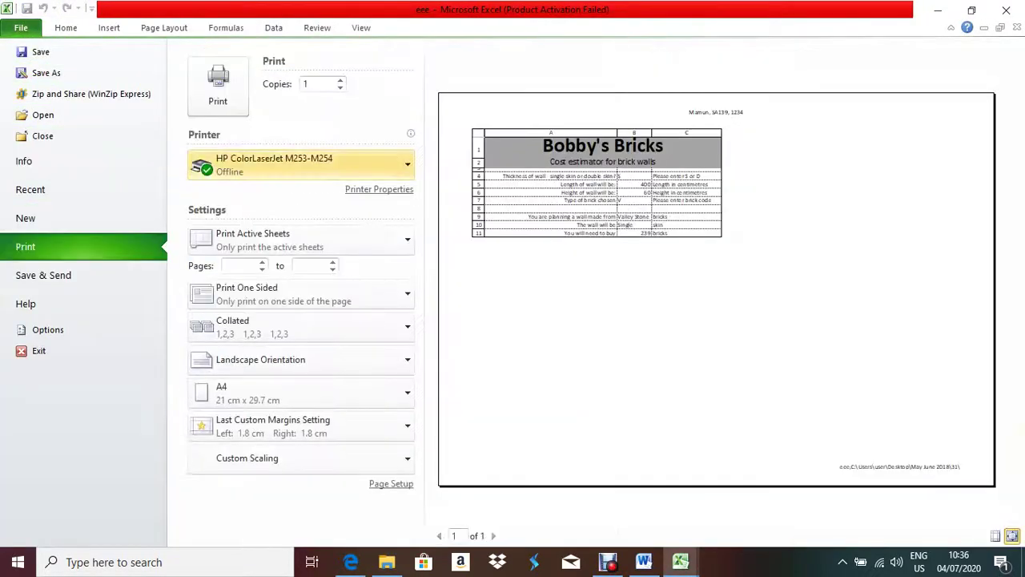
key("alt+Tab")
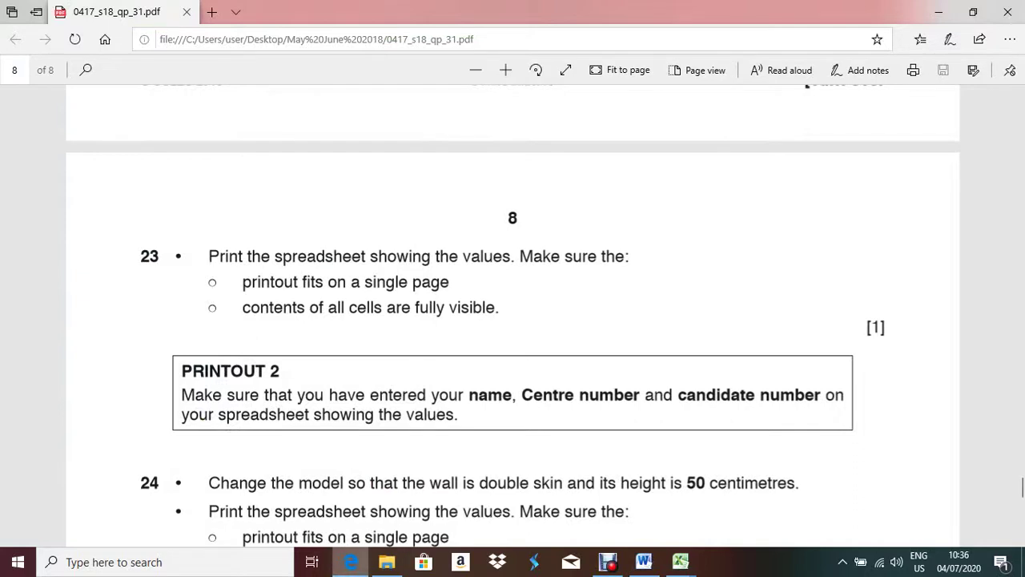
mouse_move(351, 562)
key("alt+Tab")
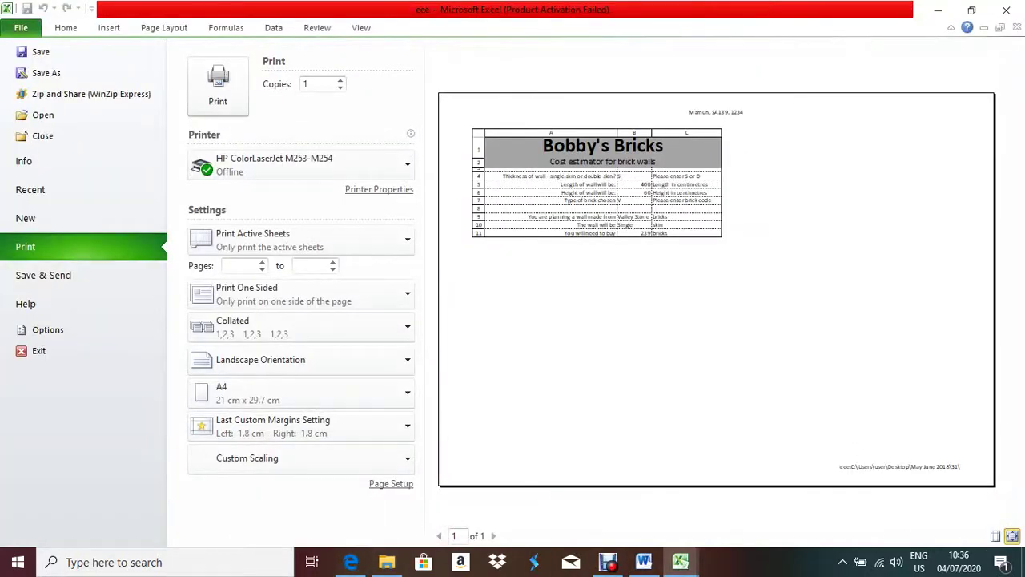
- Raise the Page Setup scaling to 105%, then 120%, and return to the worksheet
left_click(391, 483)
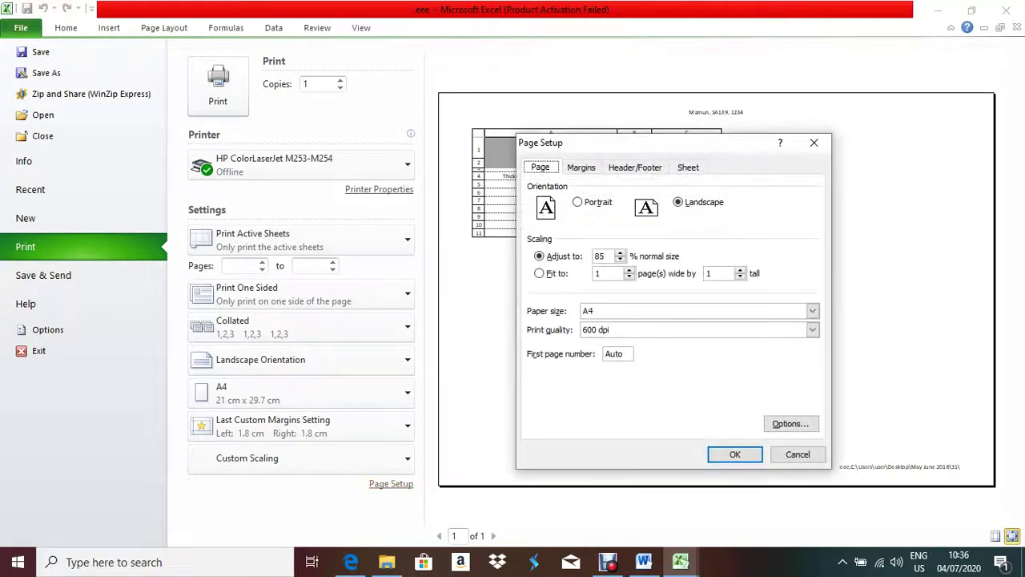
key("alt+a")
key("Up")
key("Up")
key("Up")
key("Up")
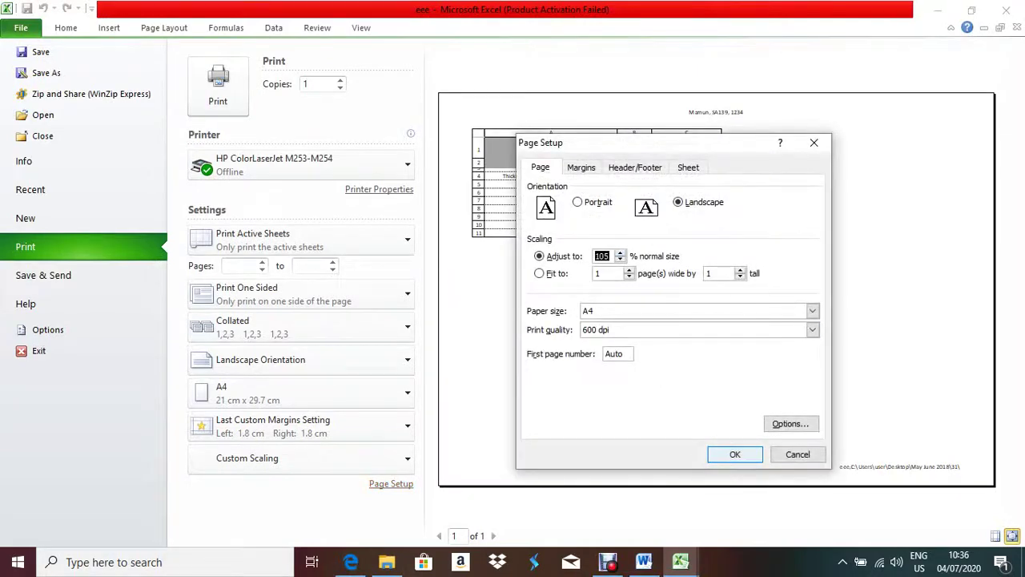
key("Return")
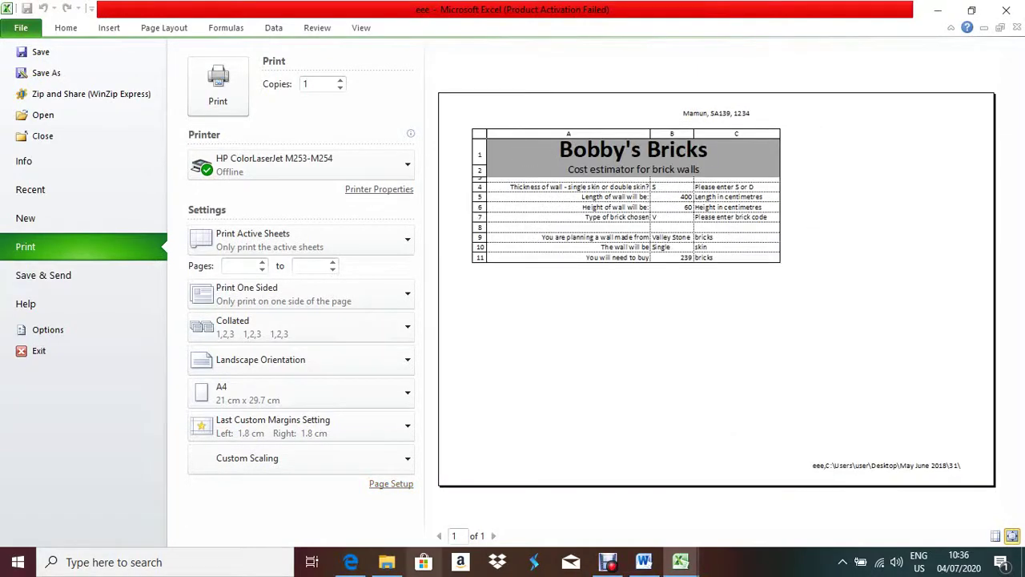
left_click(391, 483)
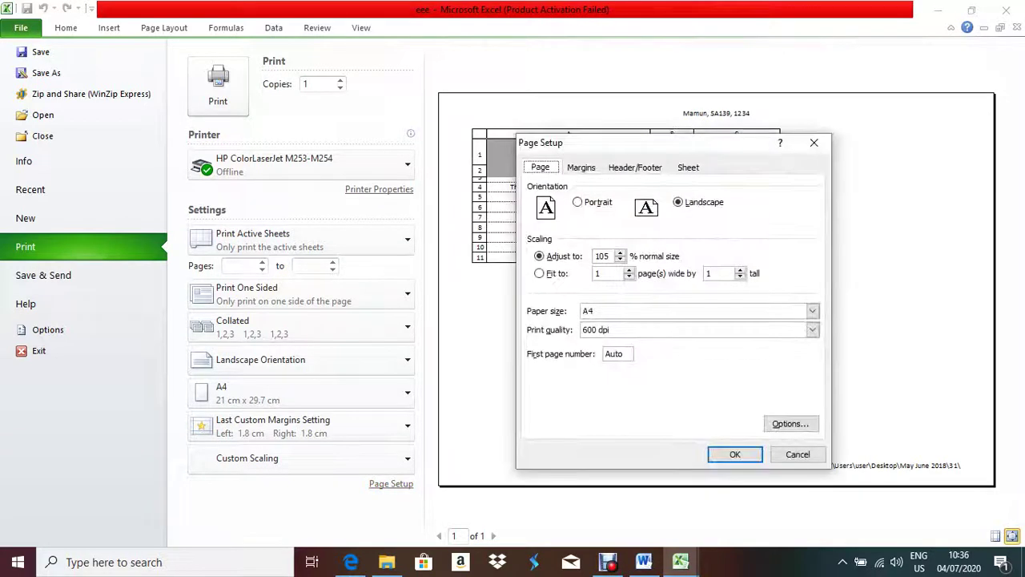
key("alt+a")
key("Up")
key("Up")
key("Up")
key("Return")
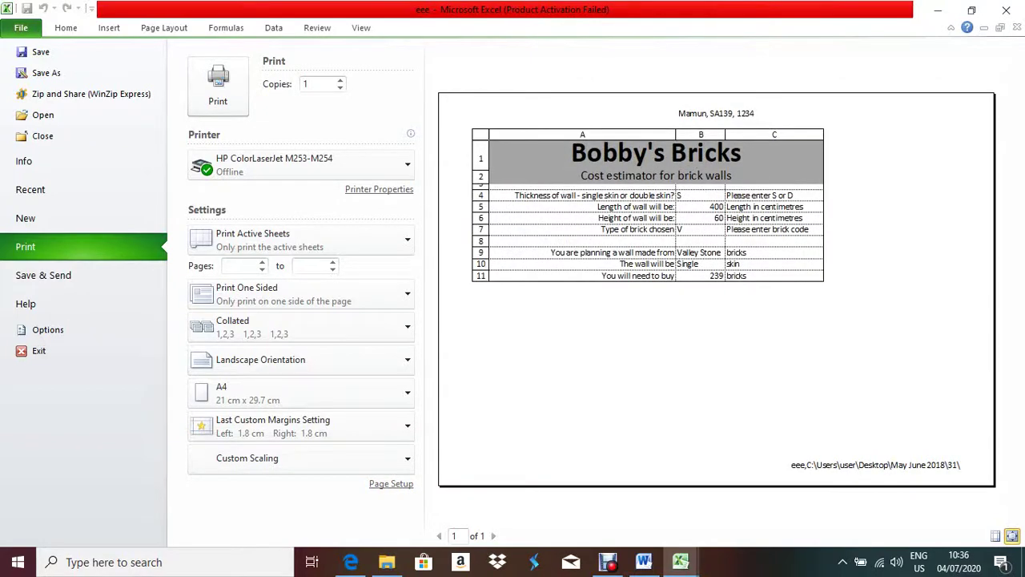
key("Escape")
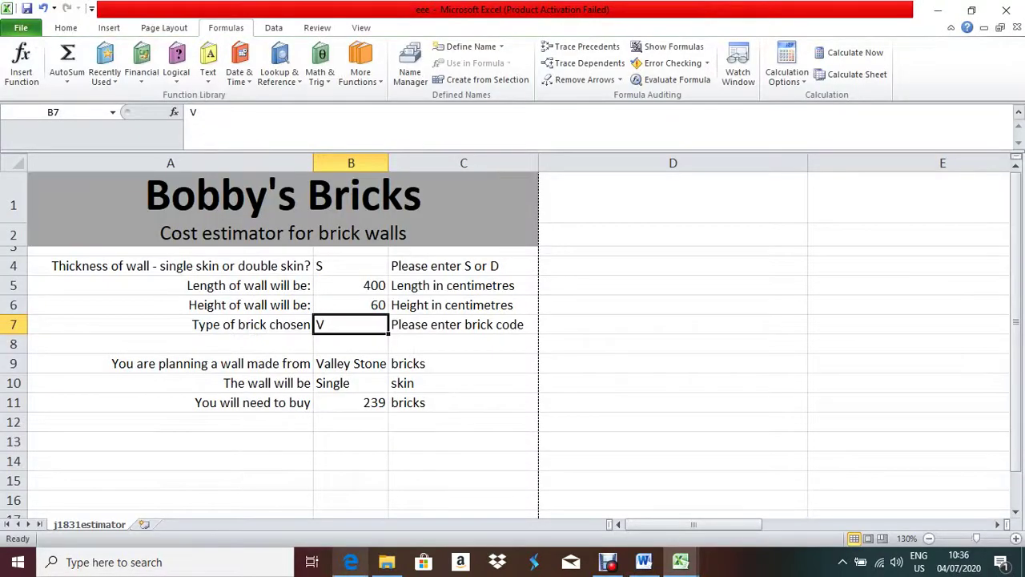
key("alt+Tab")
scroll(513, 304, "down", 3)
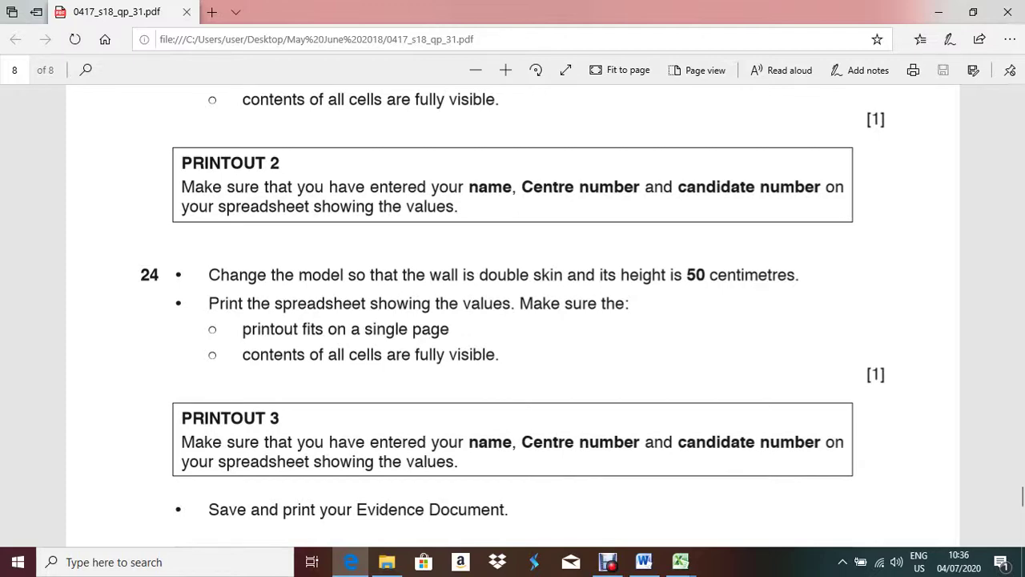
scroll(513, 320, "down", 4)
scroll(513, 321, "up", 5)
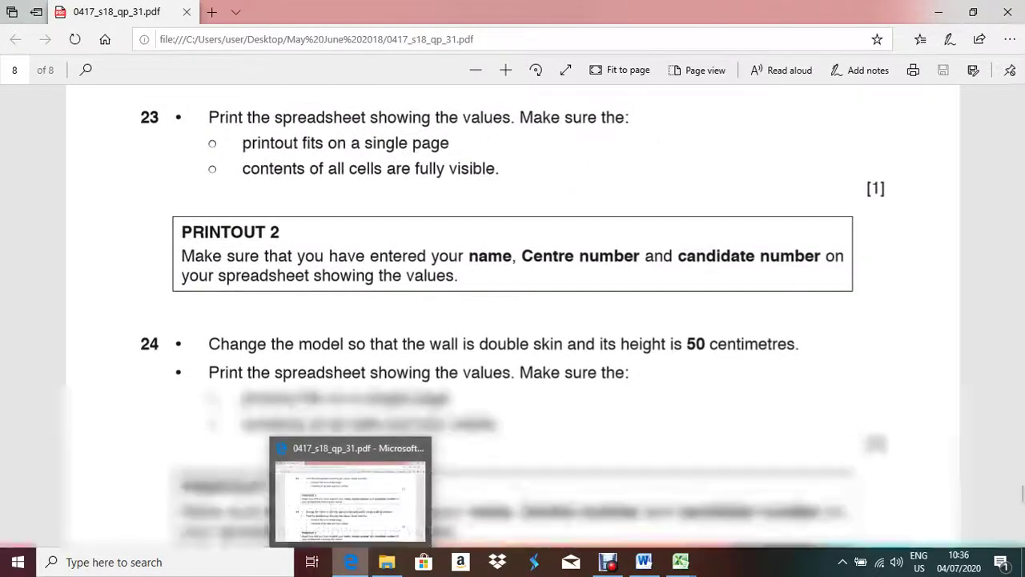
left_click(681, 561)
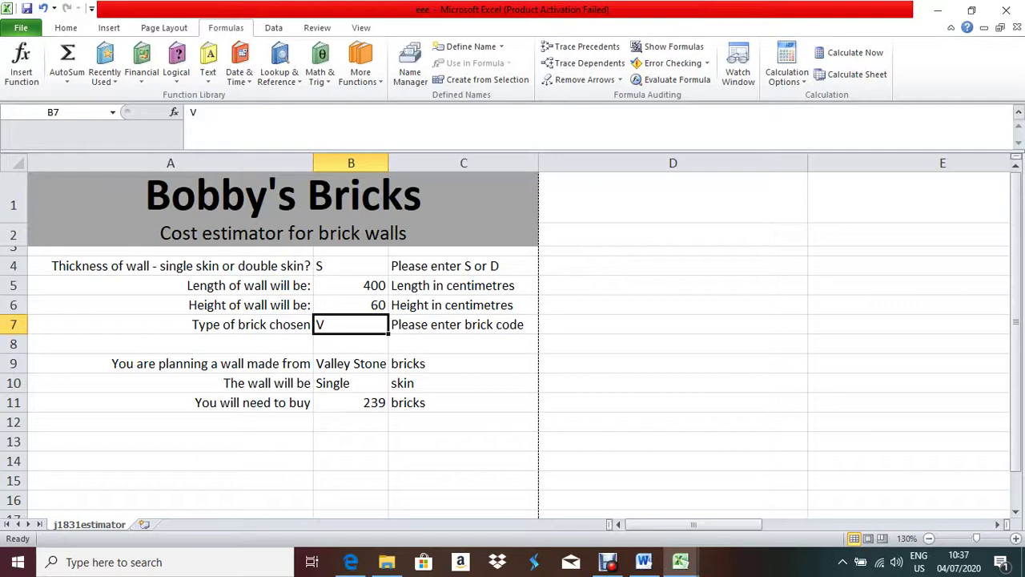
- Change wall height B6 to 50 cm for a 208-brick estimate, then close the workbook
left_click(351, 305)
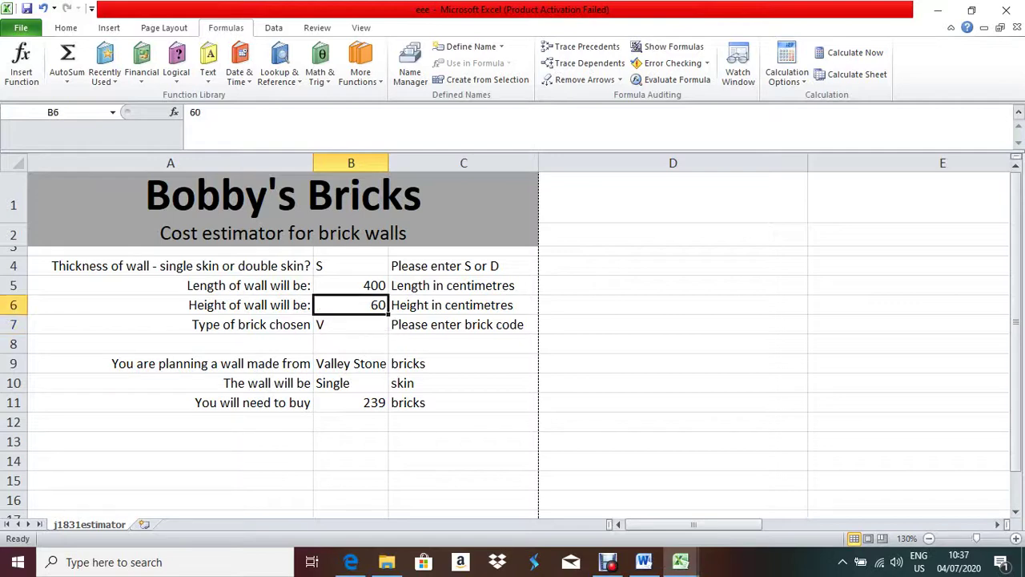
type("50")
key("Return")
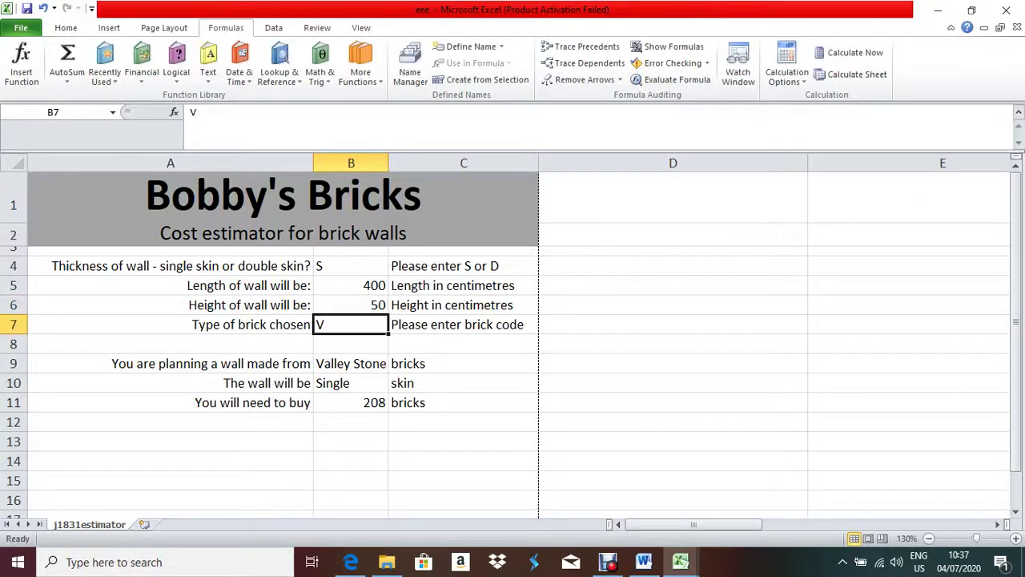
key("ctrl+z")
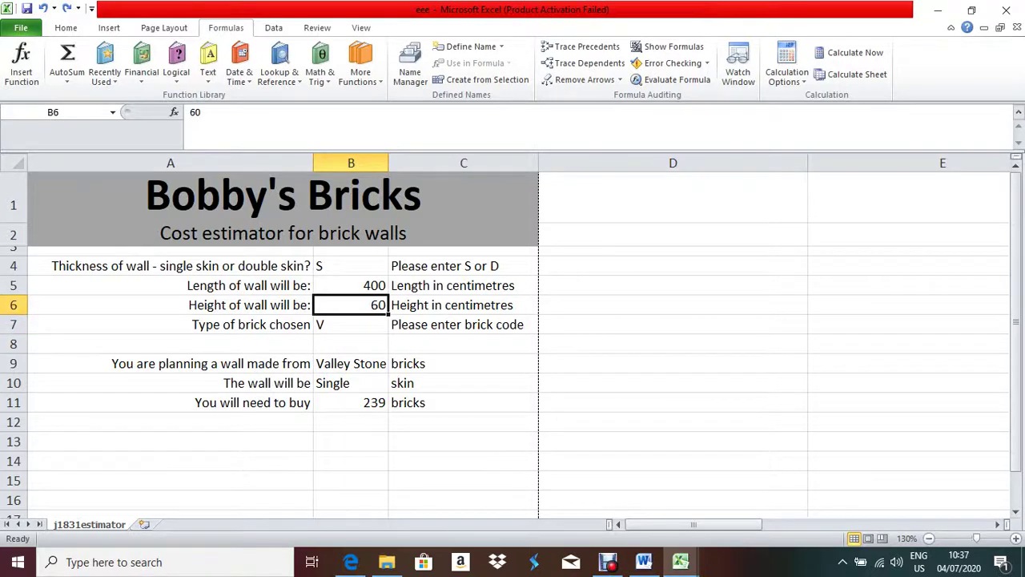
type("50")
key("Return")
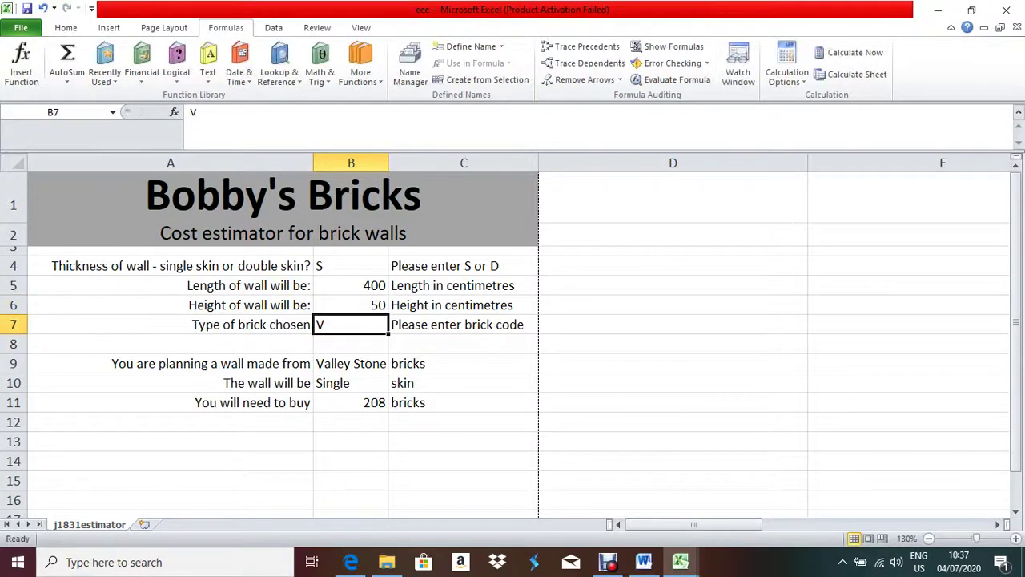
left_click(350, 402)
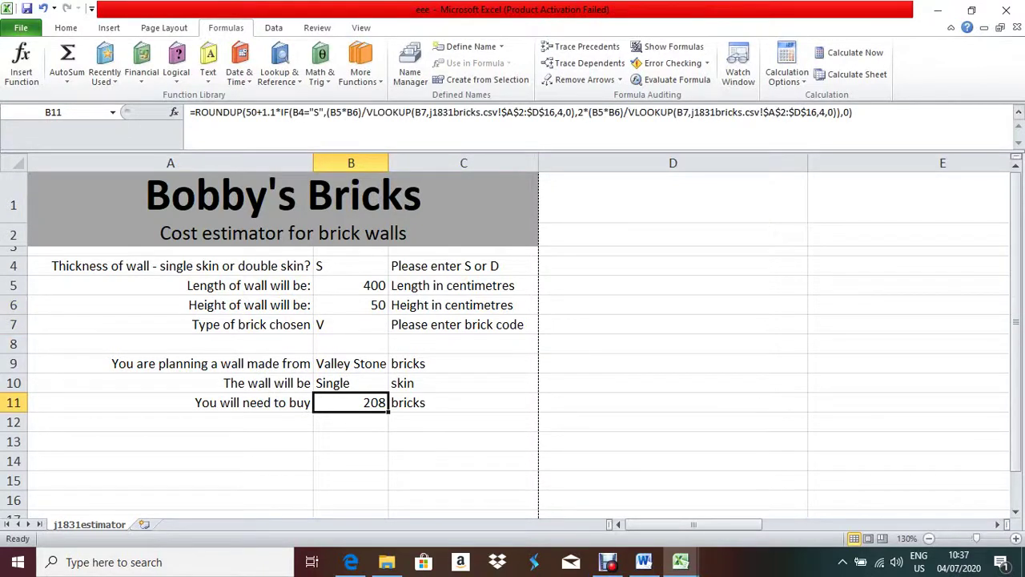
left_click(673, 324)
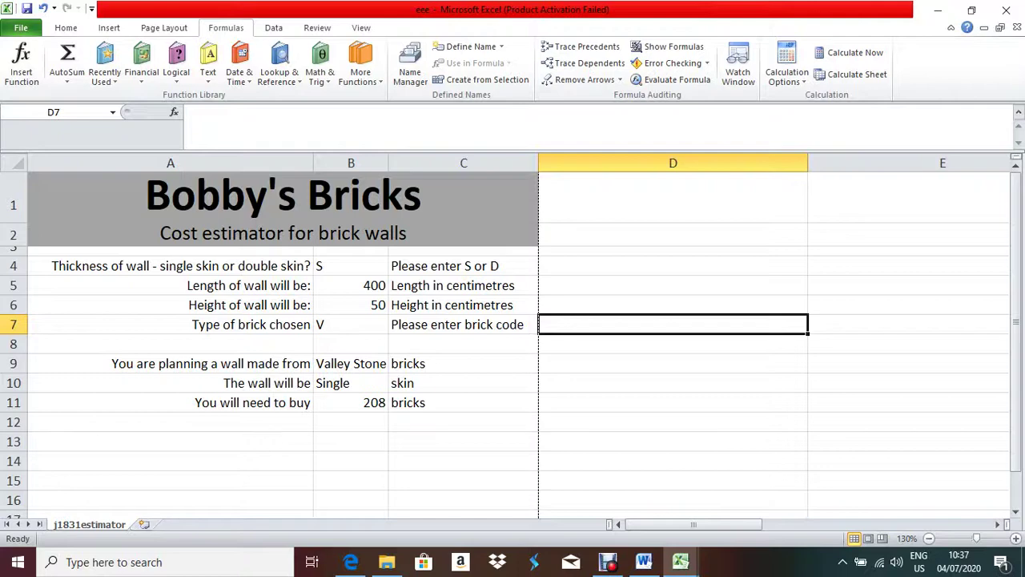
left_click(1006, 10)
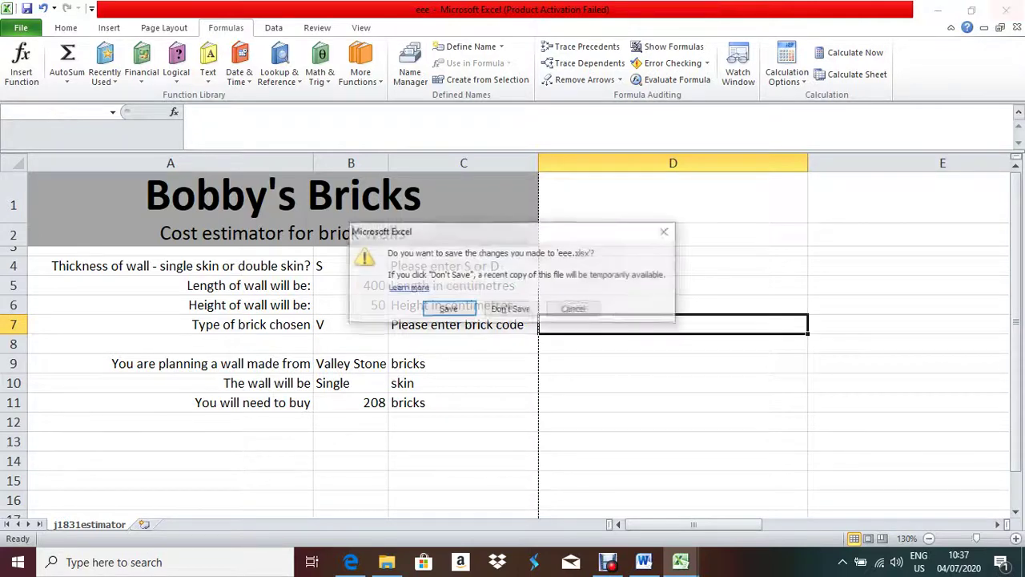